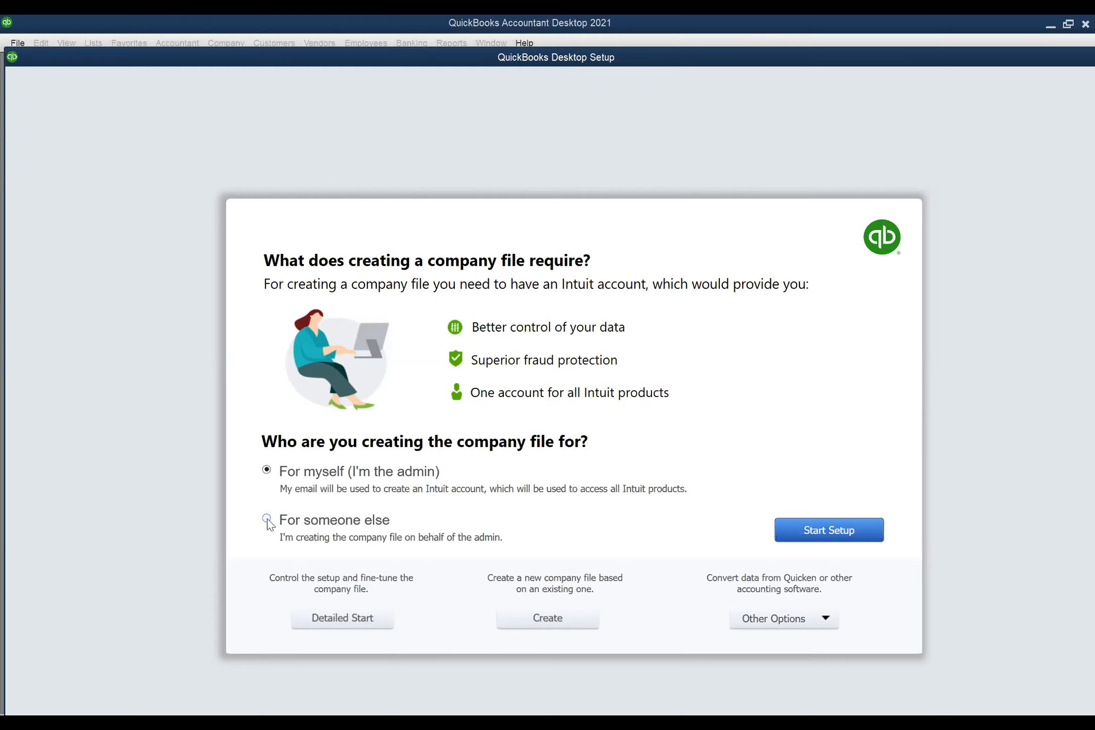
- Keep creating the file as admin, glance at Other Options, then begin Detailed Start
left_click(266, 518)
left_click(269, 470)
left_click(826, 619)
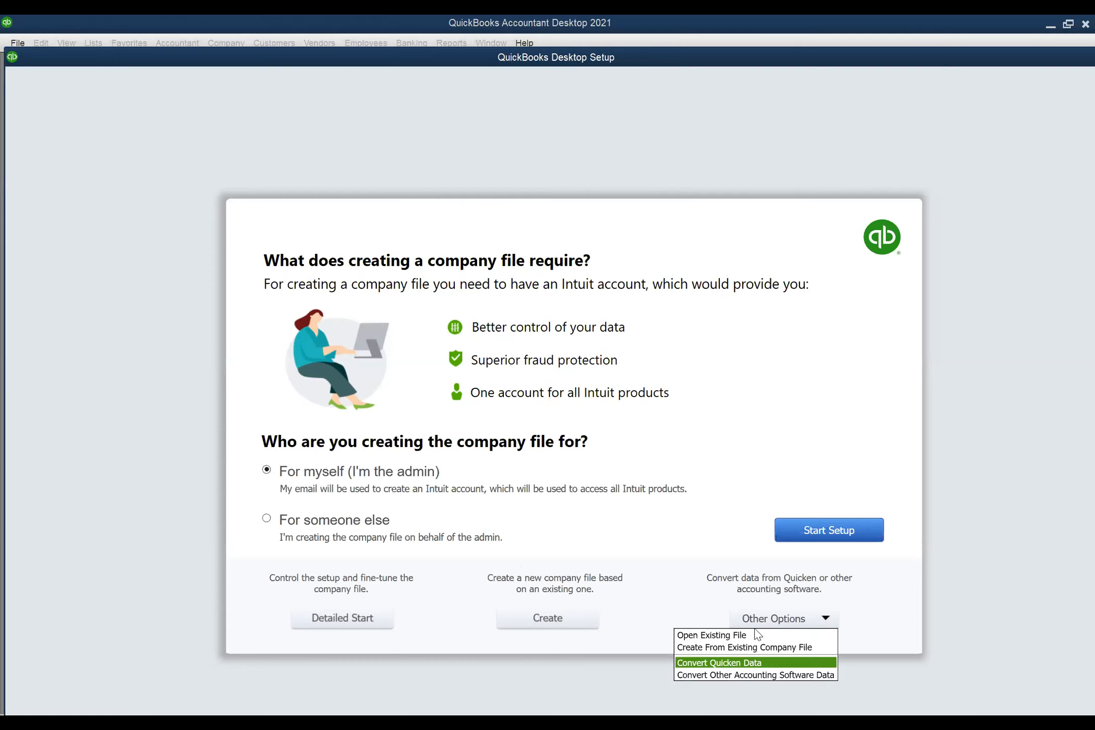
left_click(698, 555)
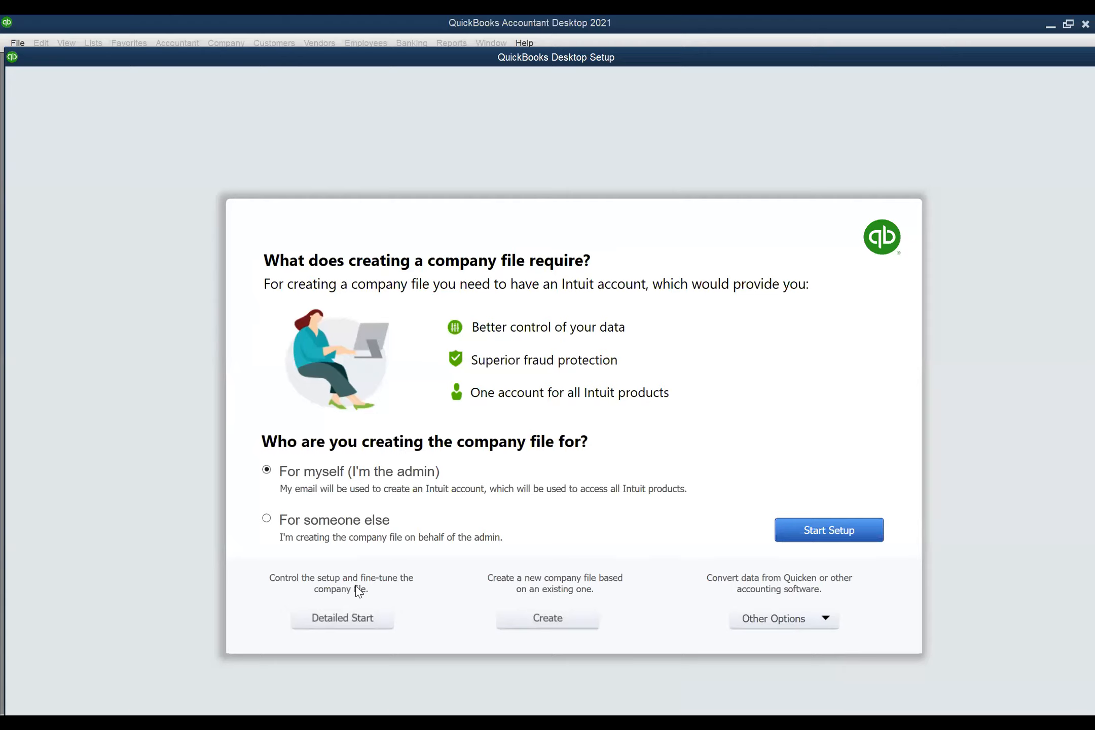
left_click(349, 619)
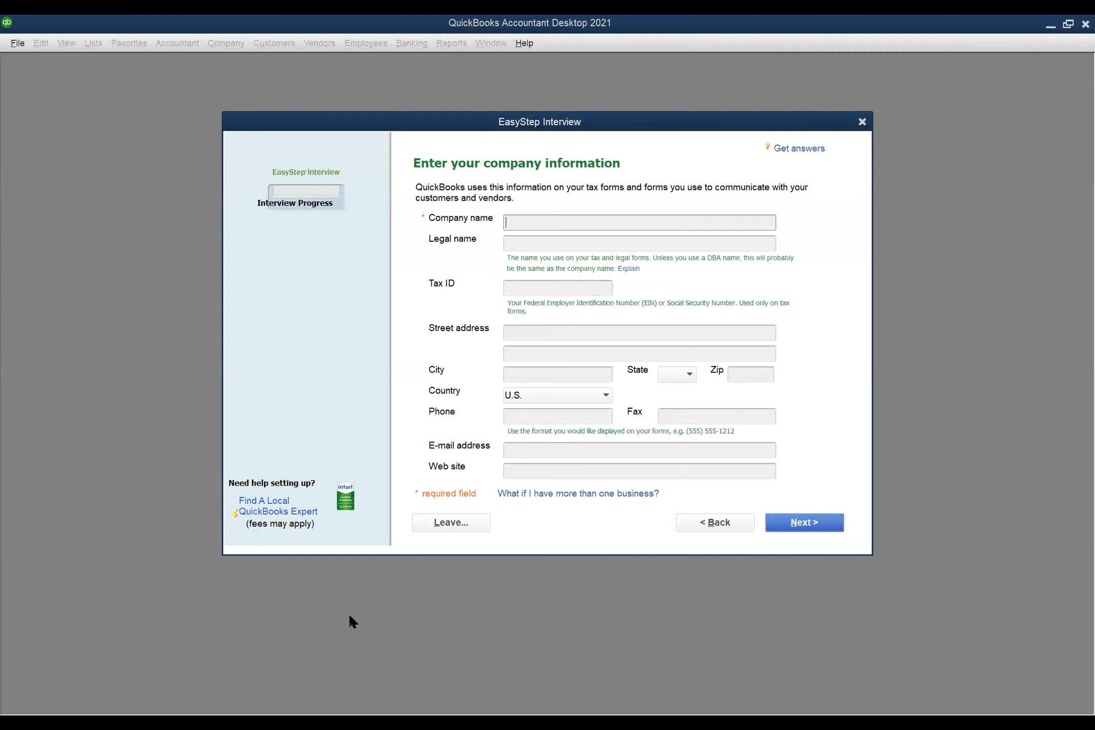
- Enter 'Legal Eagles, Inc' as company name and accept it as the legal name
type("Legal Eagles, INco")
key("BackSpace")
key("BackSpace")
key("BackSpace")
type("nc")
key("Tab")
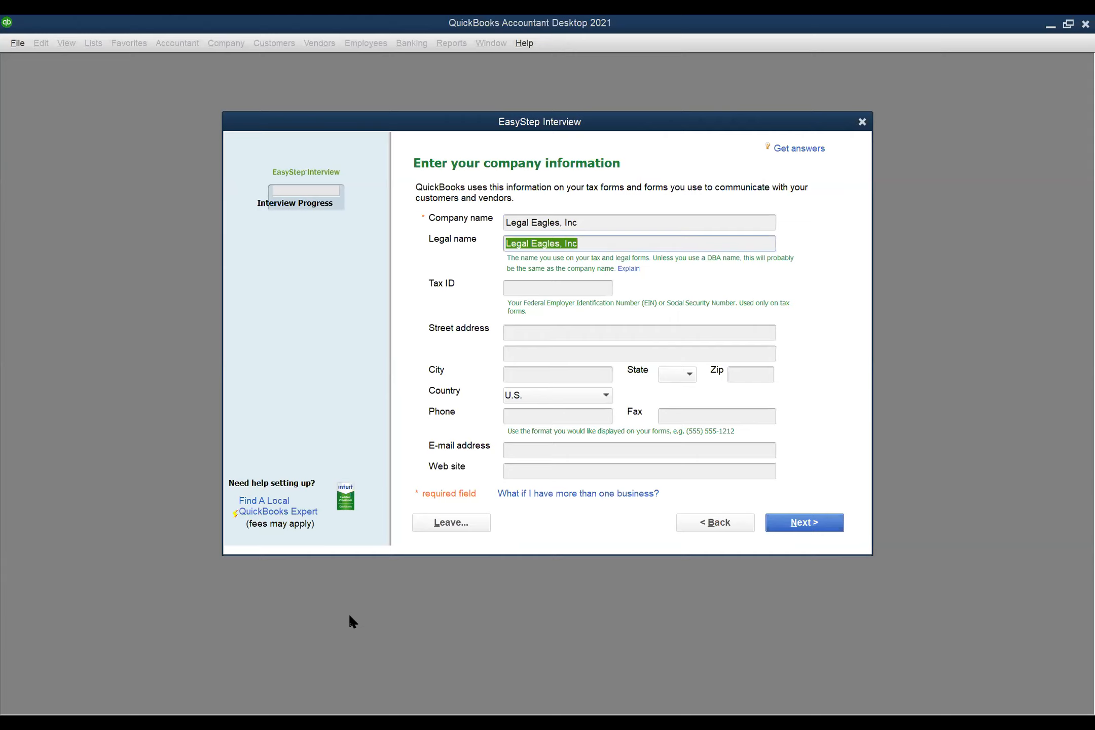
key("Tab")
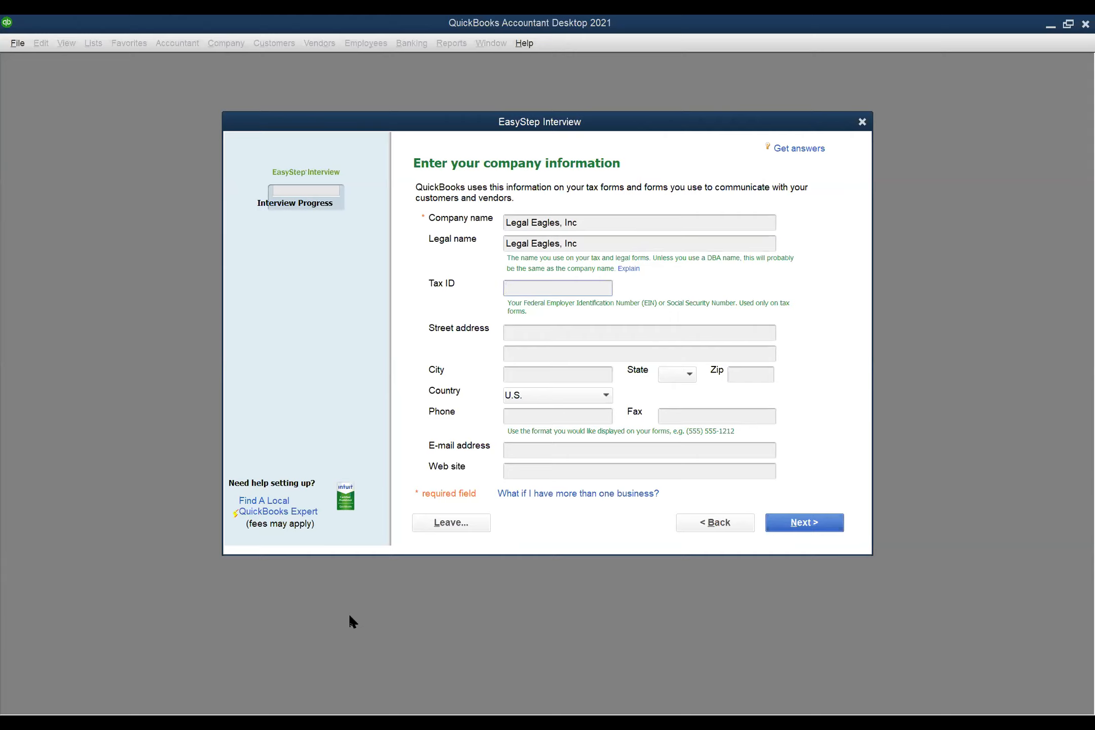
- Fill in the company's tax ID and street address, with Boston as the city
type("12-3456789")
key("Tab")
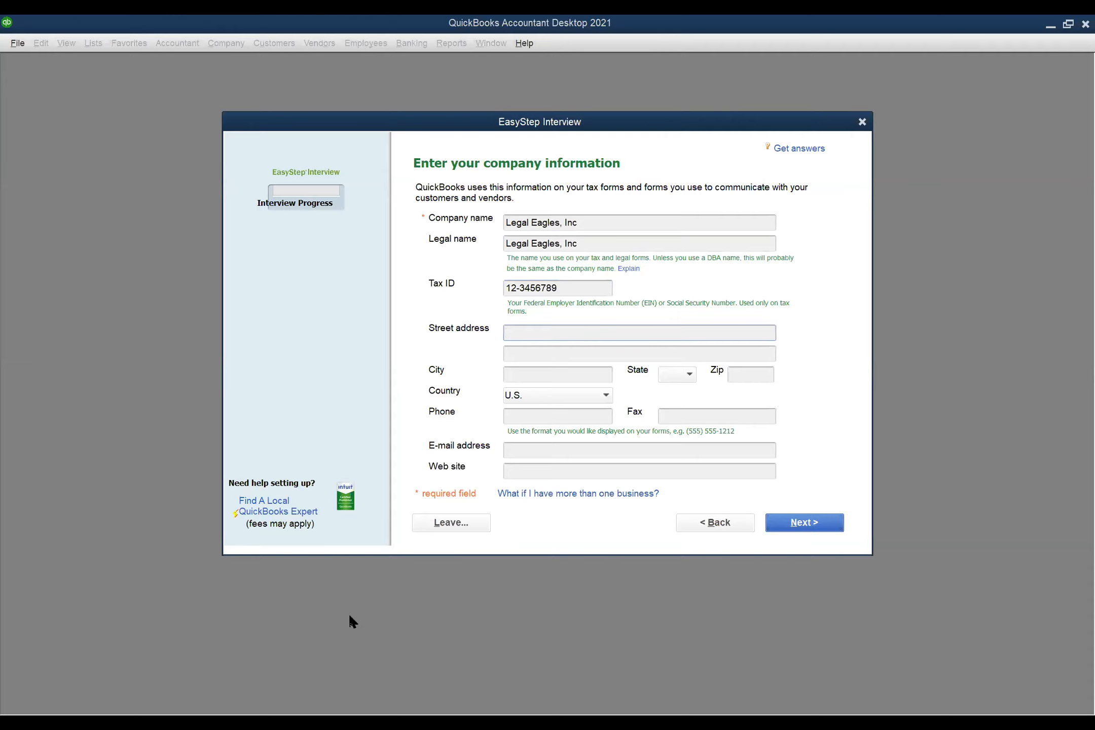
type("456 Lawyers Lane")
key("Tab")
key("Tab")
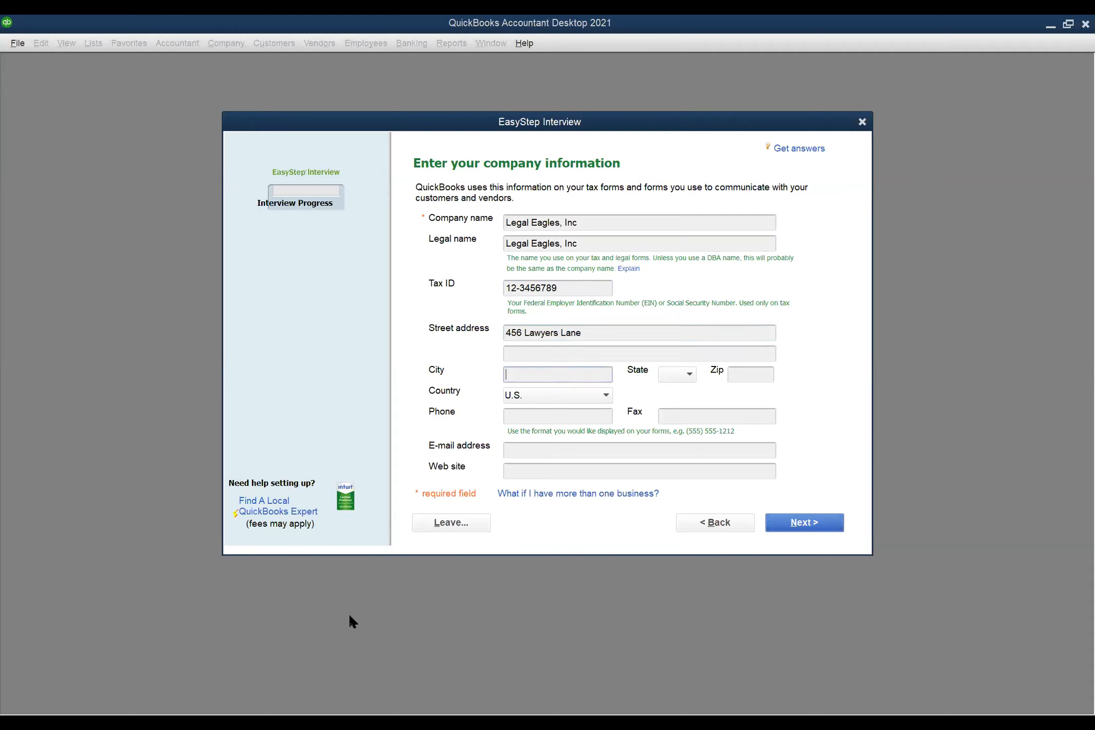
type("Boston")
key("Tab")
- Set the state to MA and the zip code to 02101
left_click(688, 376)
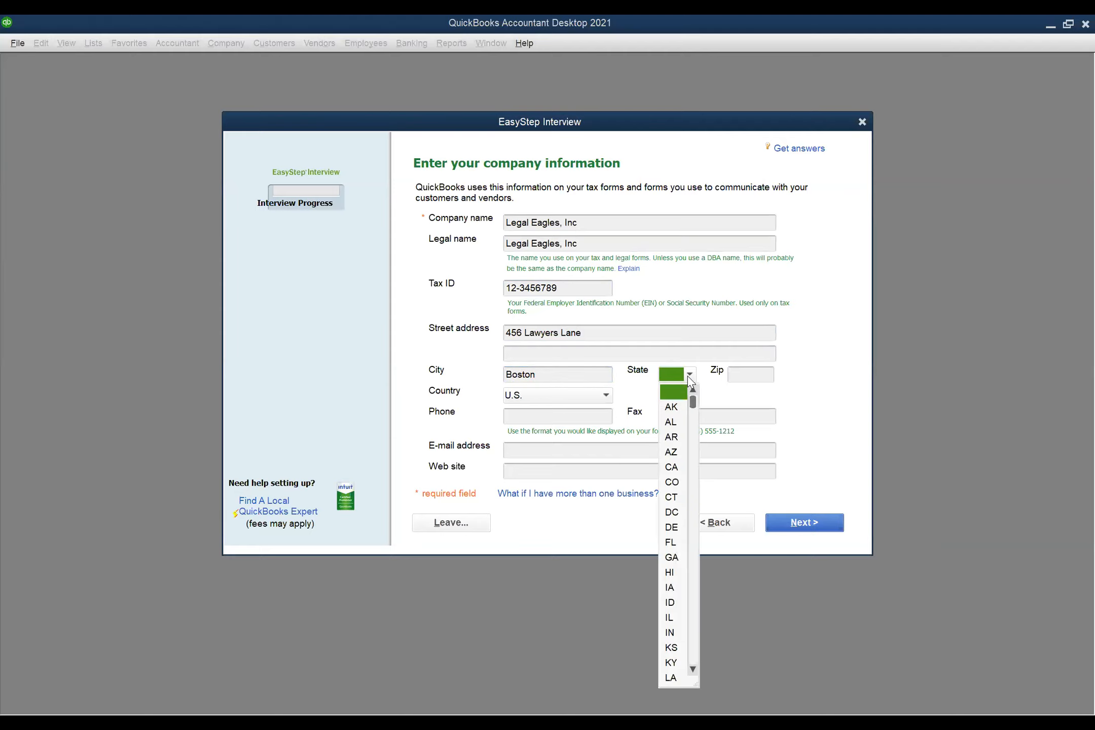
left_click(693, 670)
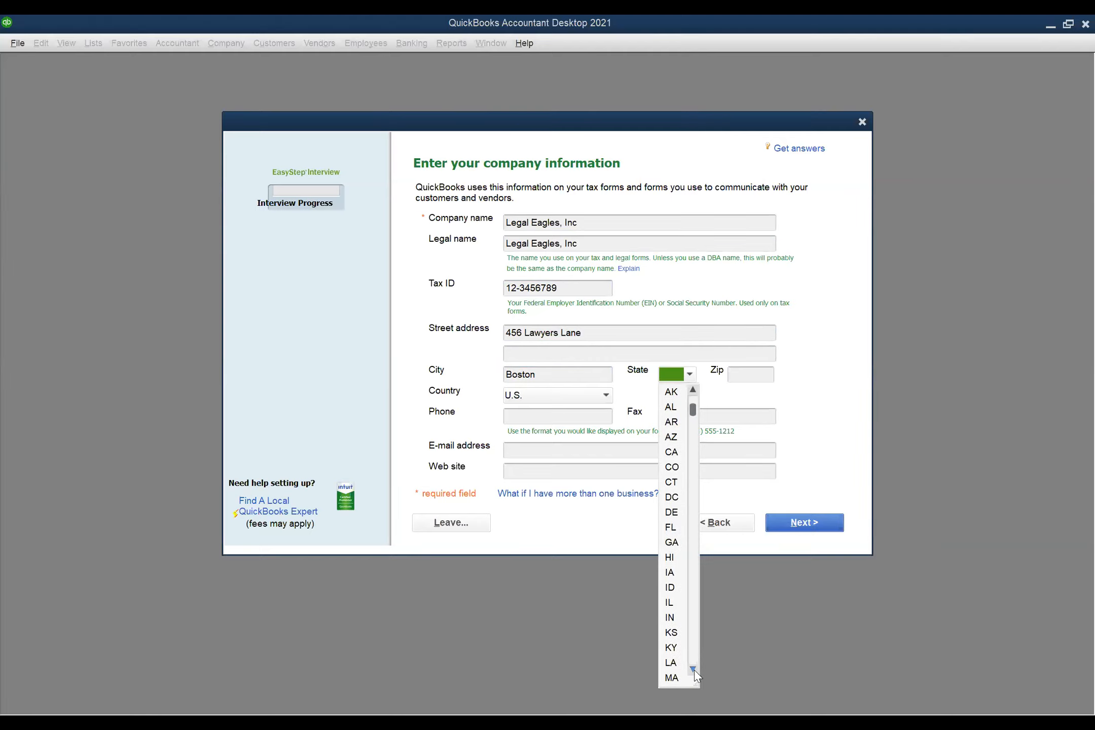
left_click(755, 375)
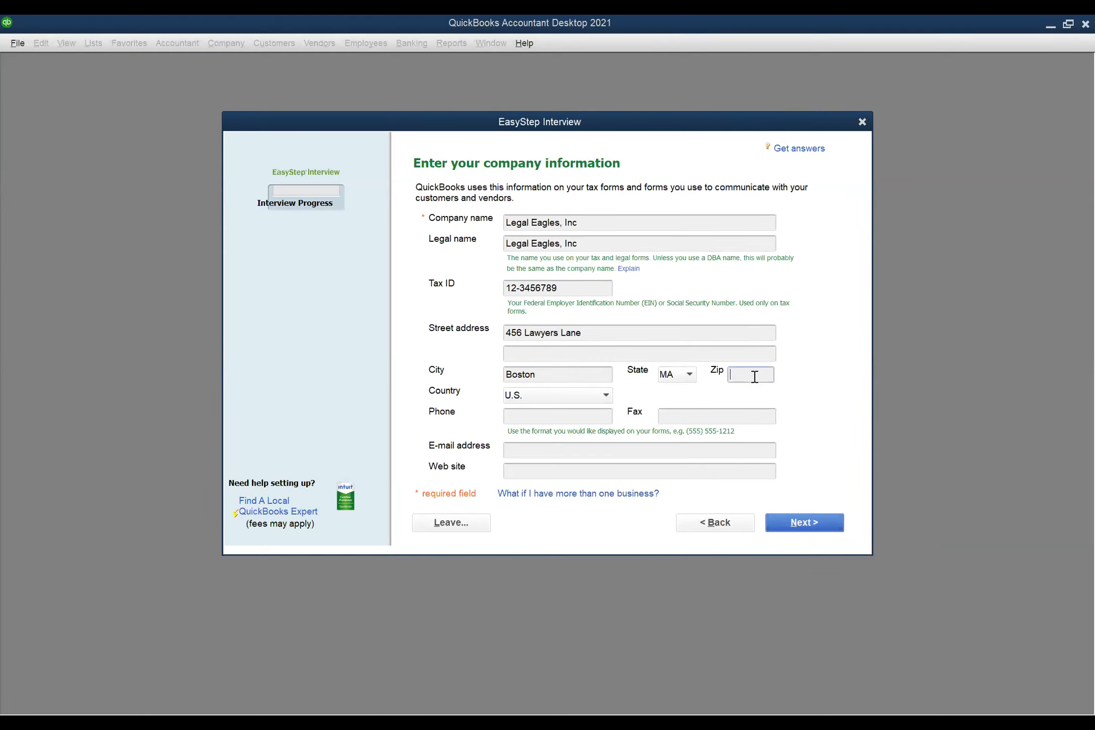
type("02101")
left_click(590, 416)
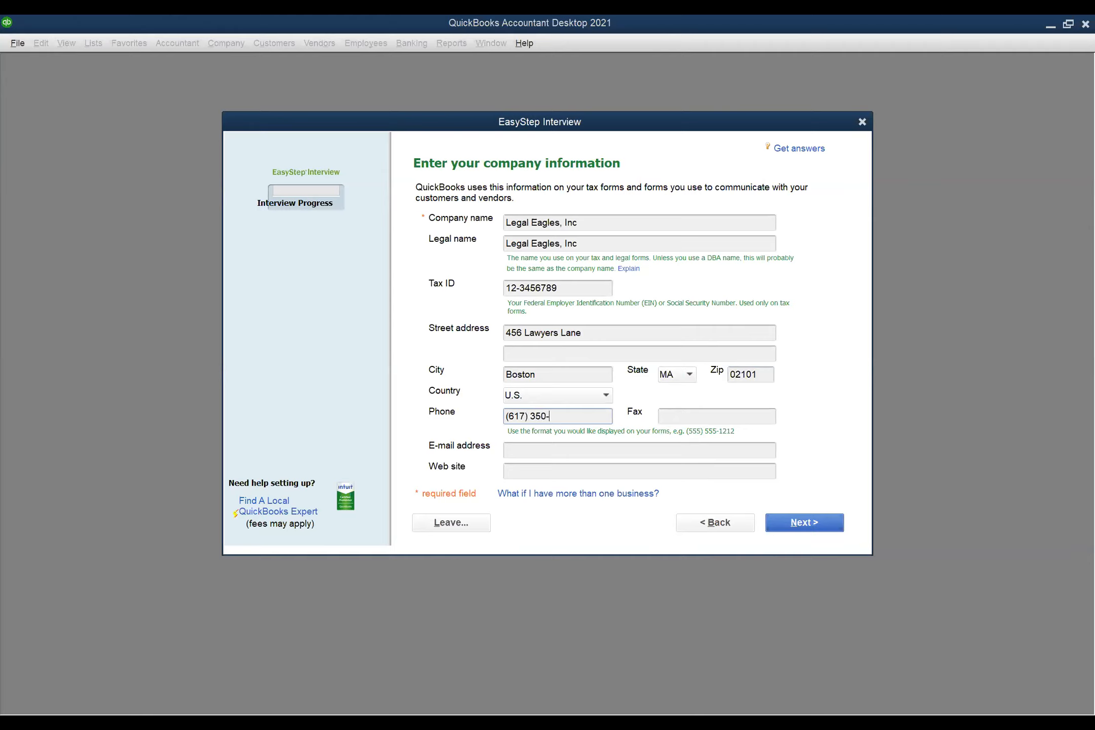
key("Tab")
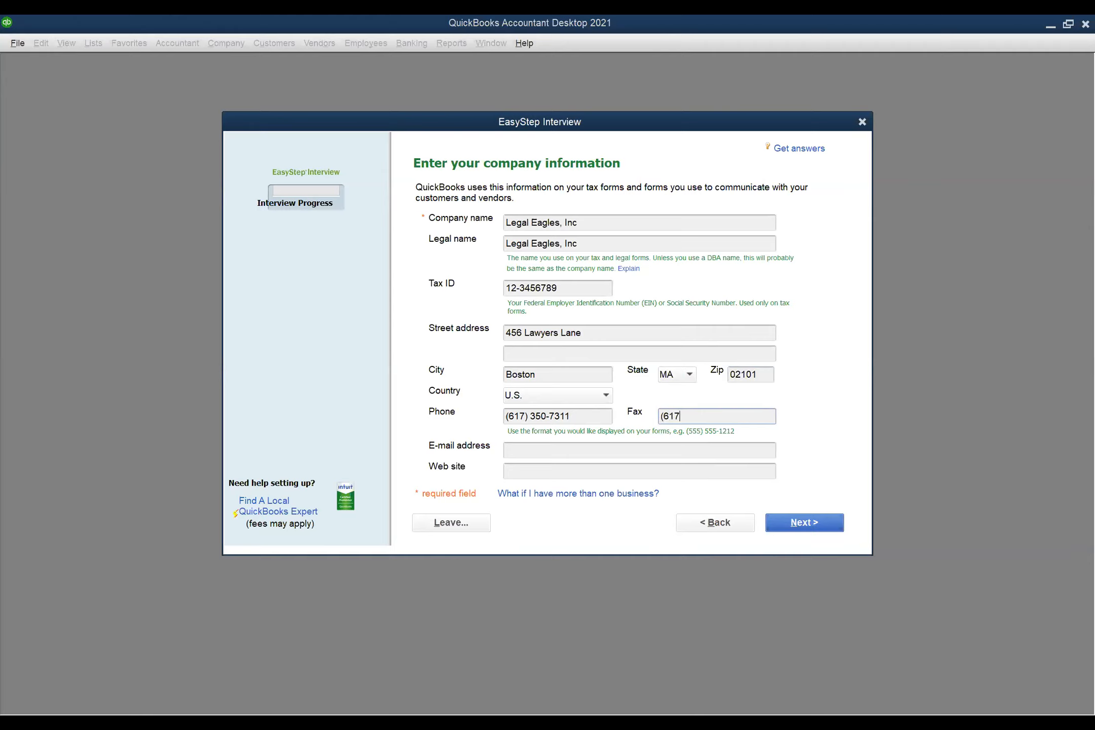
key("Tab")
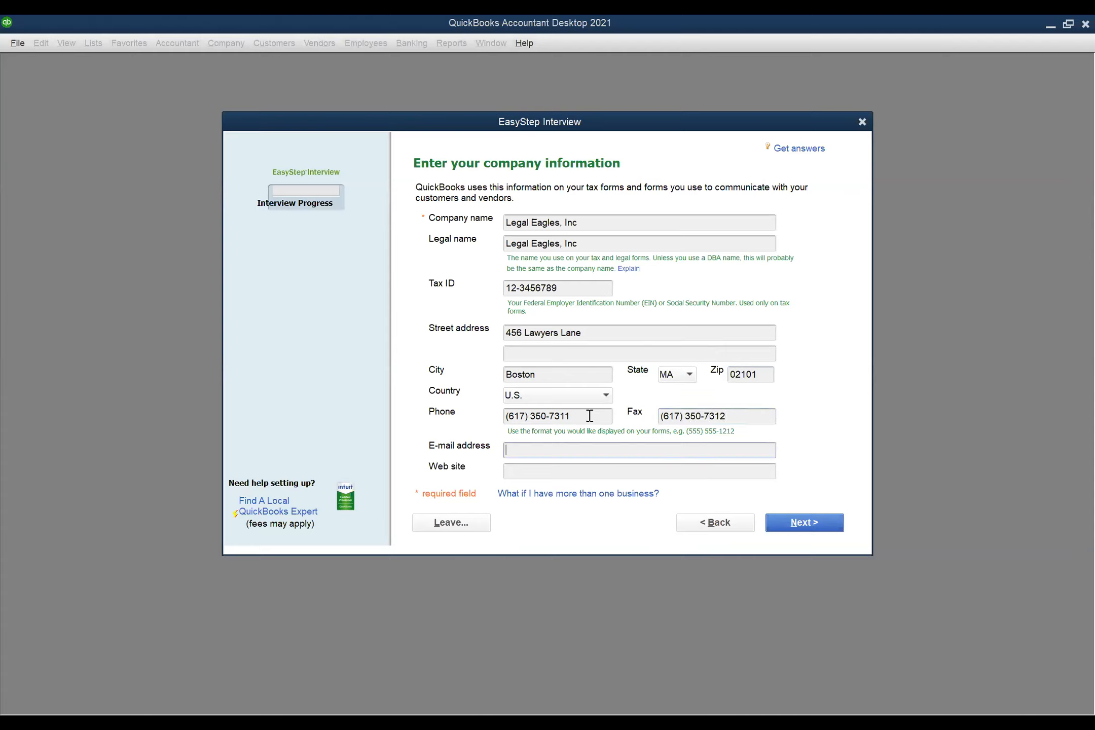
key("Tab")
type("www.legaleagles.")
key("BackSpace")
type("inc")
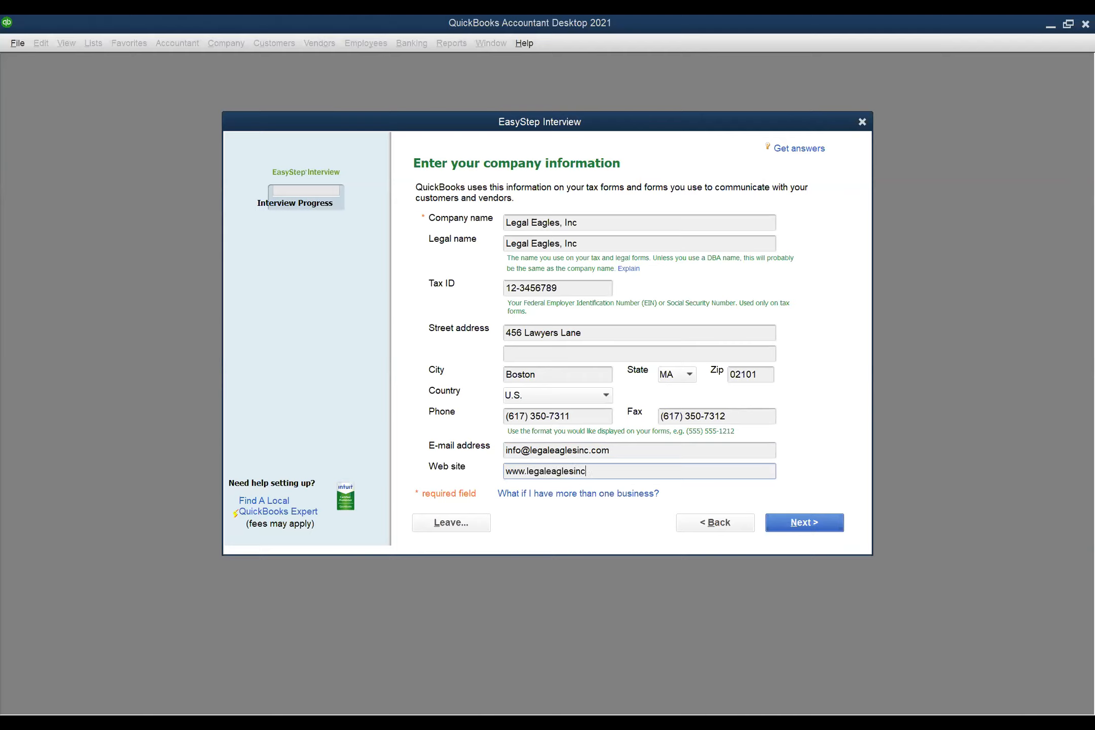
type(".com")
- Scroll the industry list, choose Legal Services, and proceed to the organization question
left_click(810, 522)
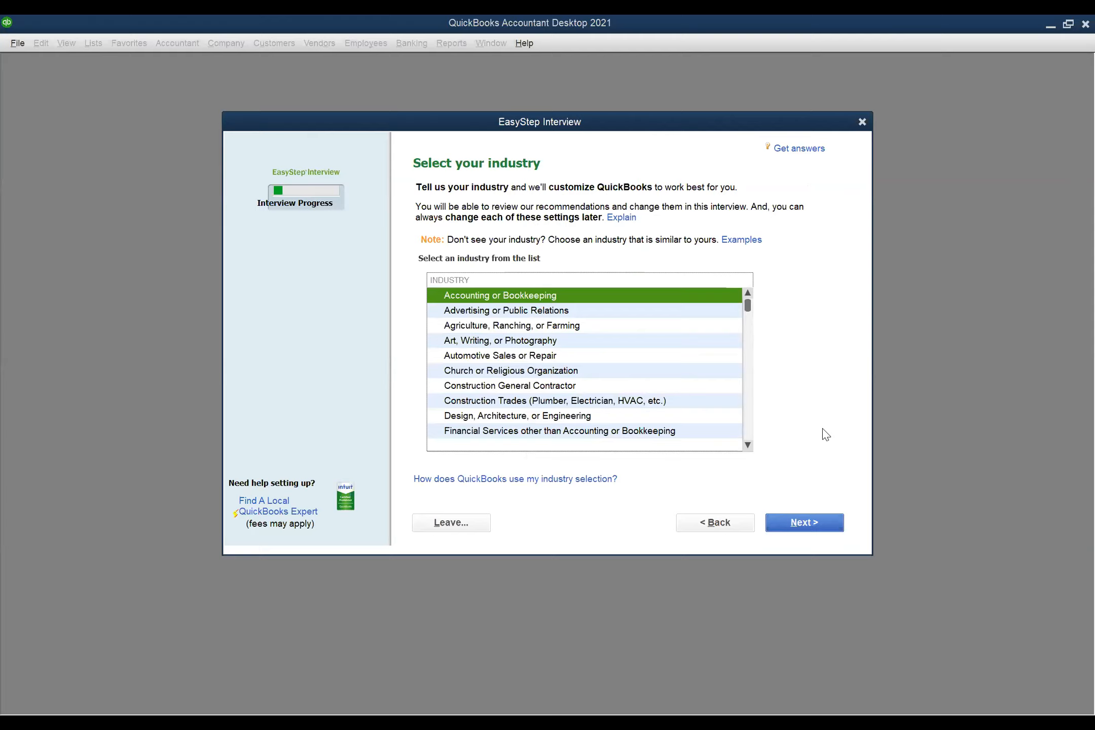
left_click(748, 444)
left_click(748, 445)
left_click(748, 445)
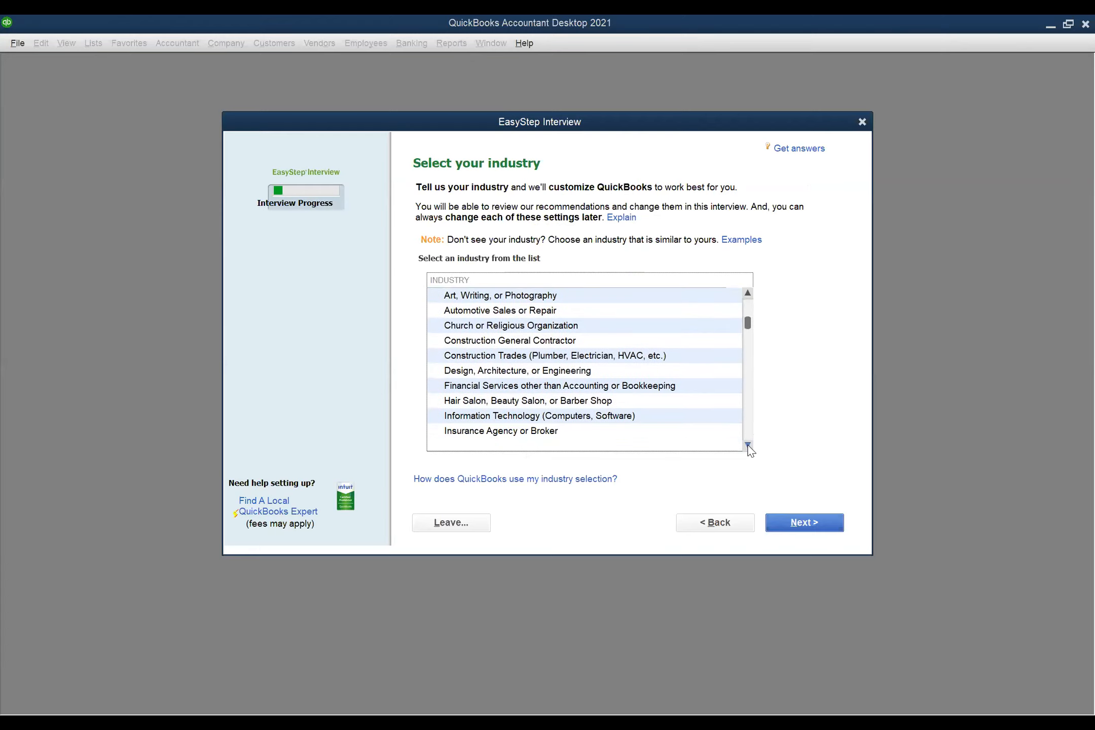
left_click(748, 445)
left_click(748, 445)
left_click(748, 445)
left_click(748, 445)
left_click(748, 445)
left_click(748, 444)
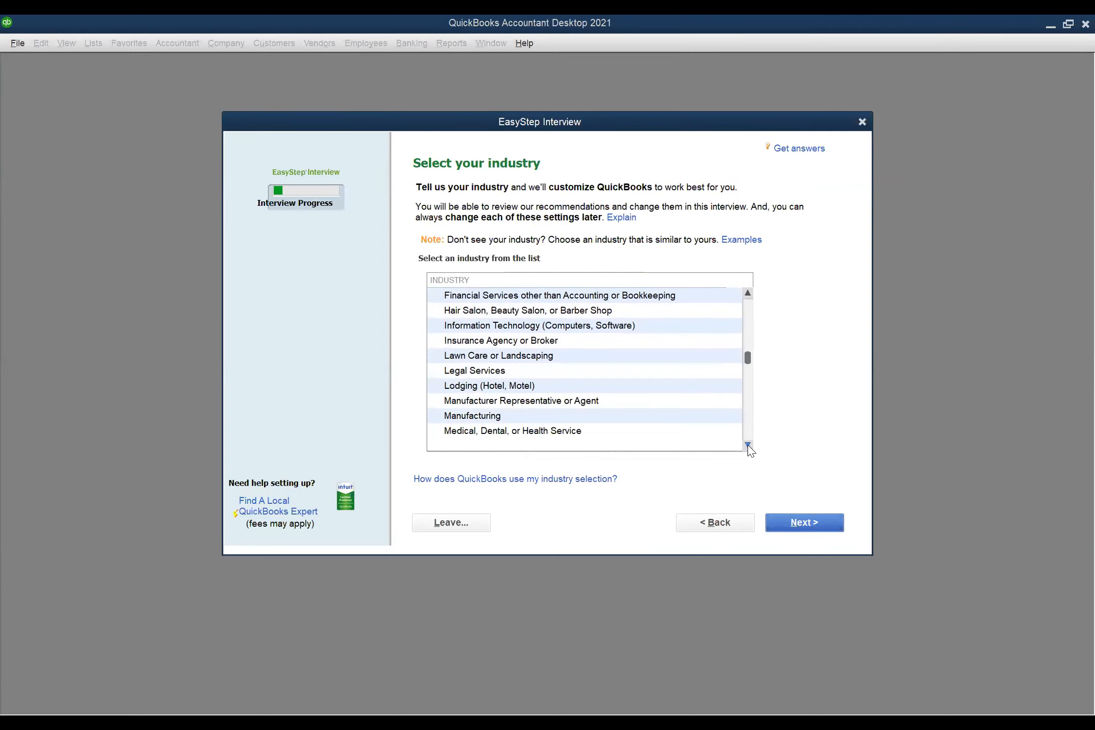
left_click(526, 372)
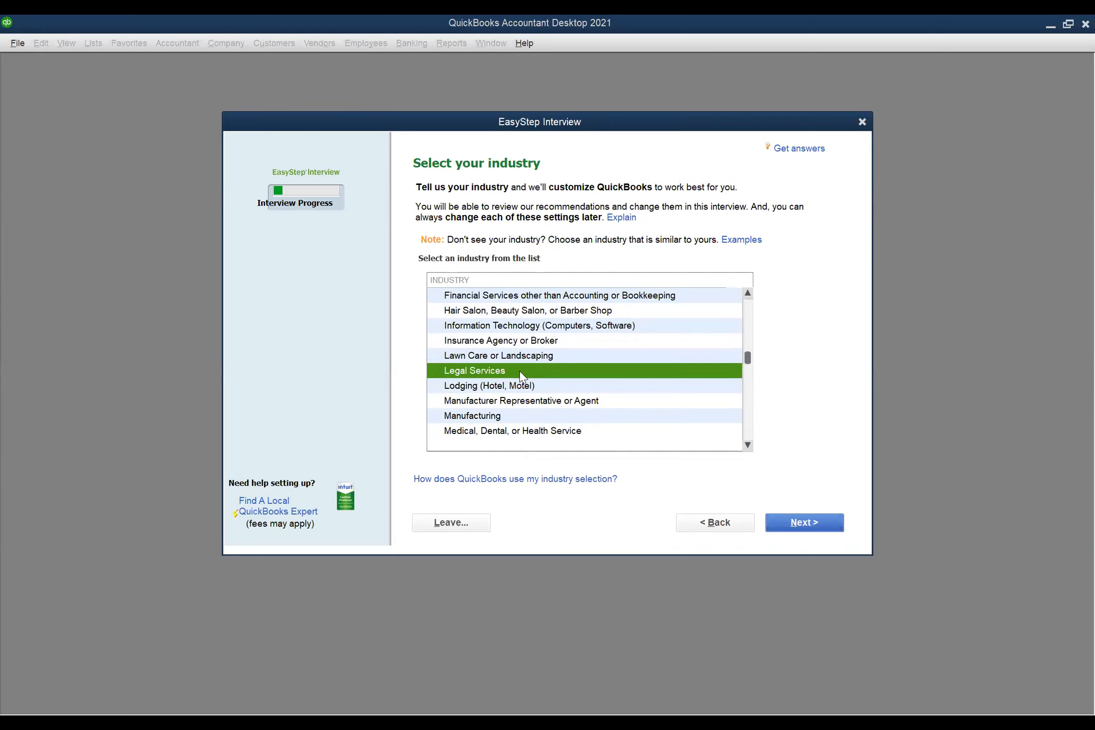
left_click(825, 516)
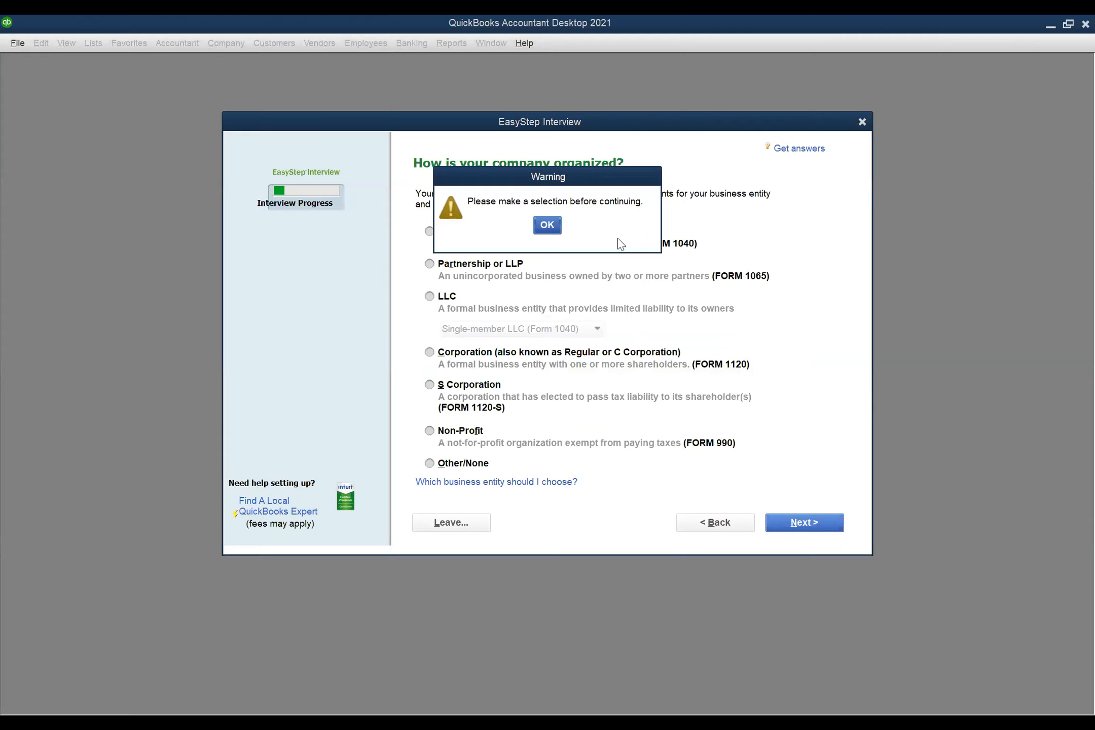
- Clear the warning, try Partnership and single-member LLC, then settle on S Corporation (Form 1120-S)
left_click(547, 225)
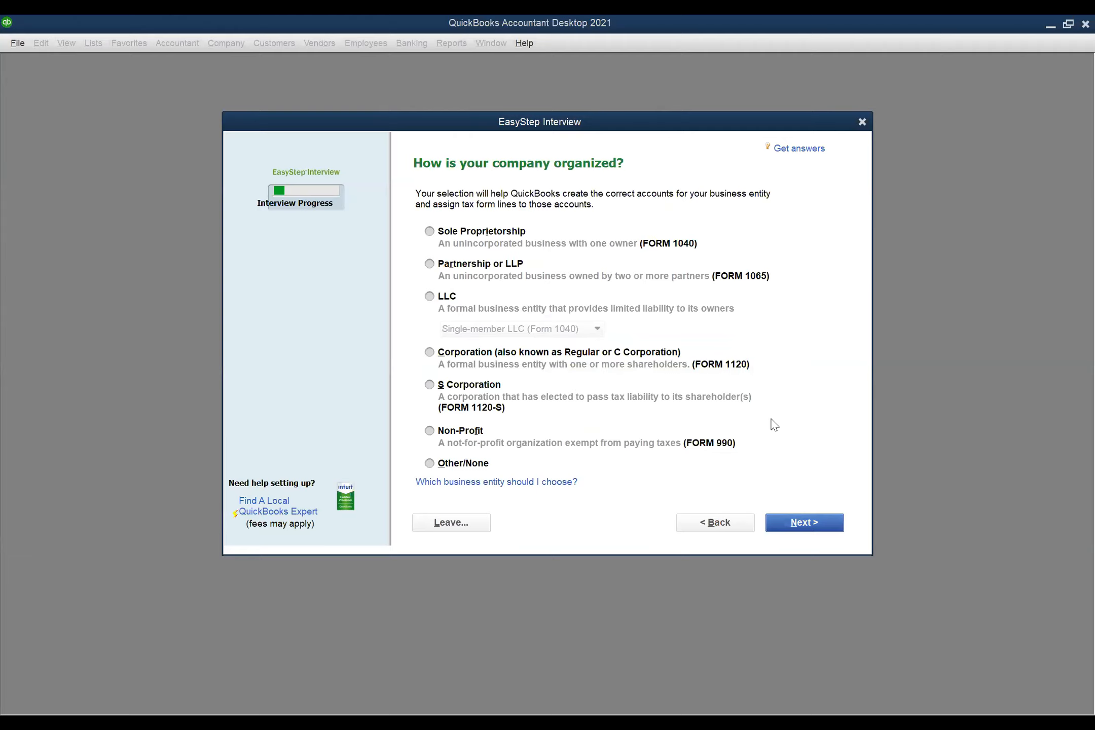
left_click(430, 265)
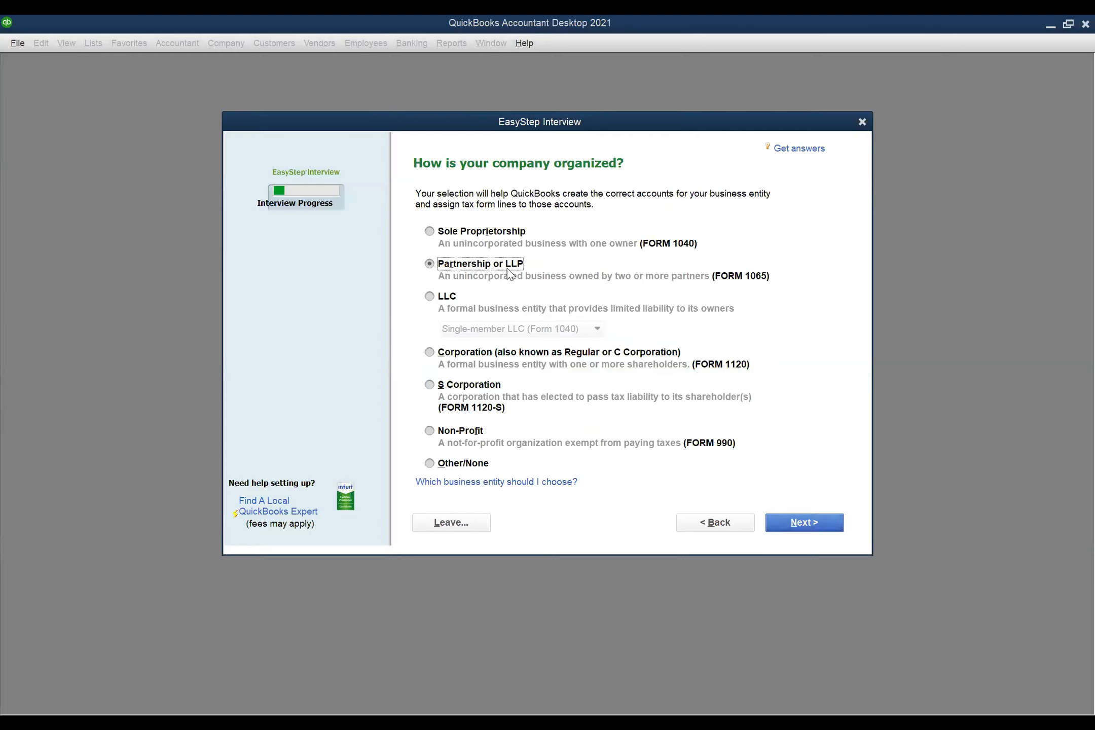
left_click(429, 296)
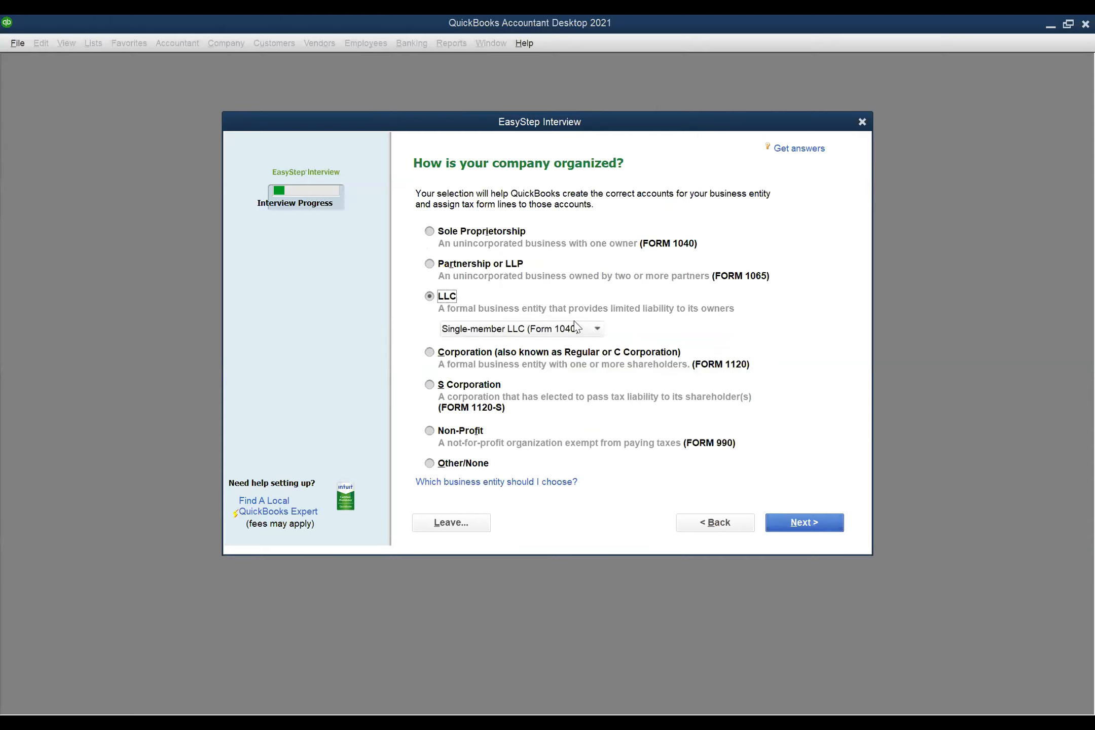
left_click(597, 329)
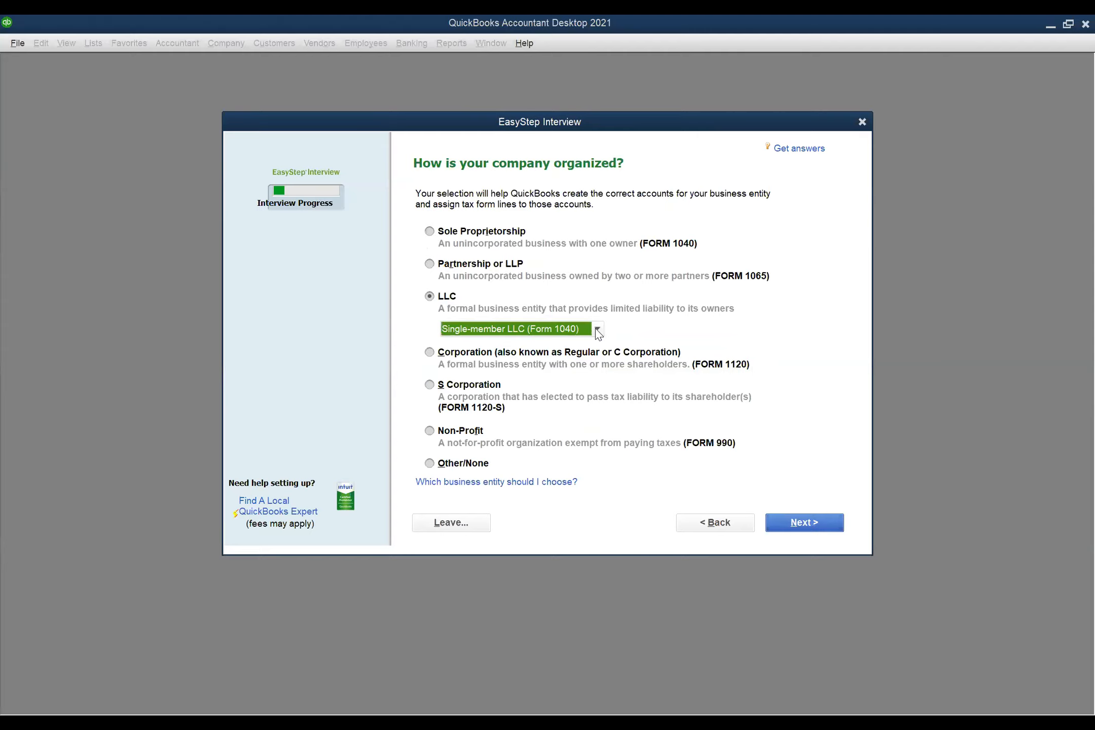
left_click(597, 330)
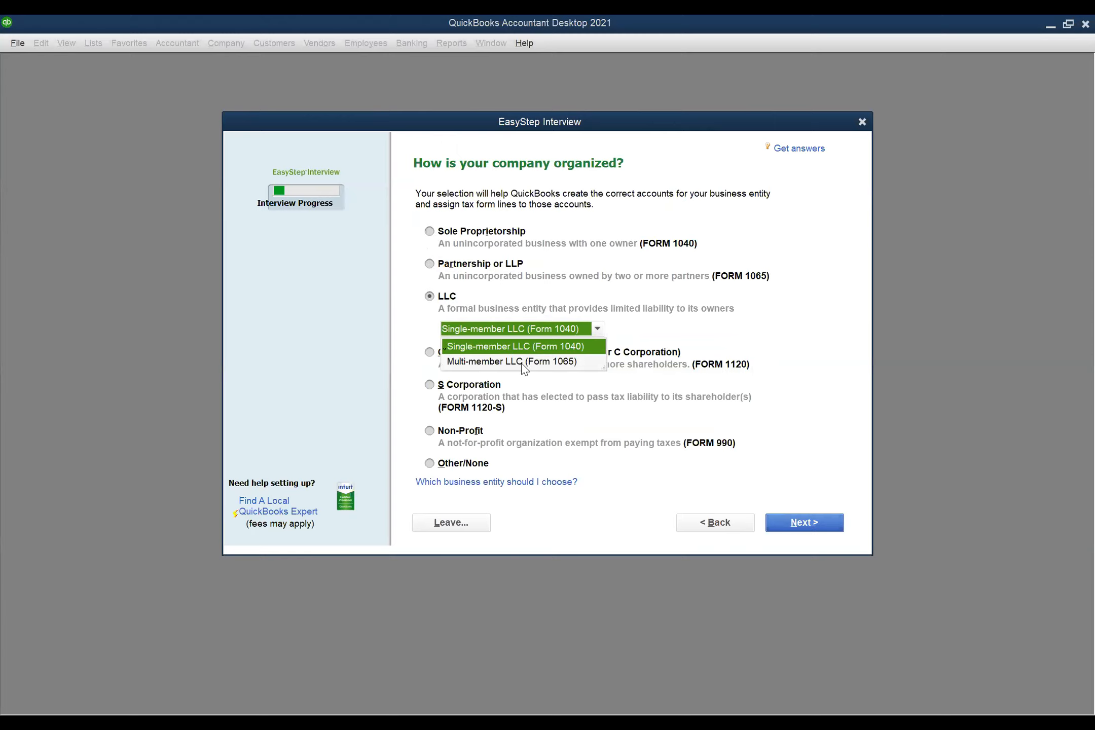
left_click(629, 310)
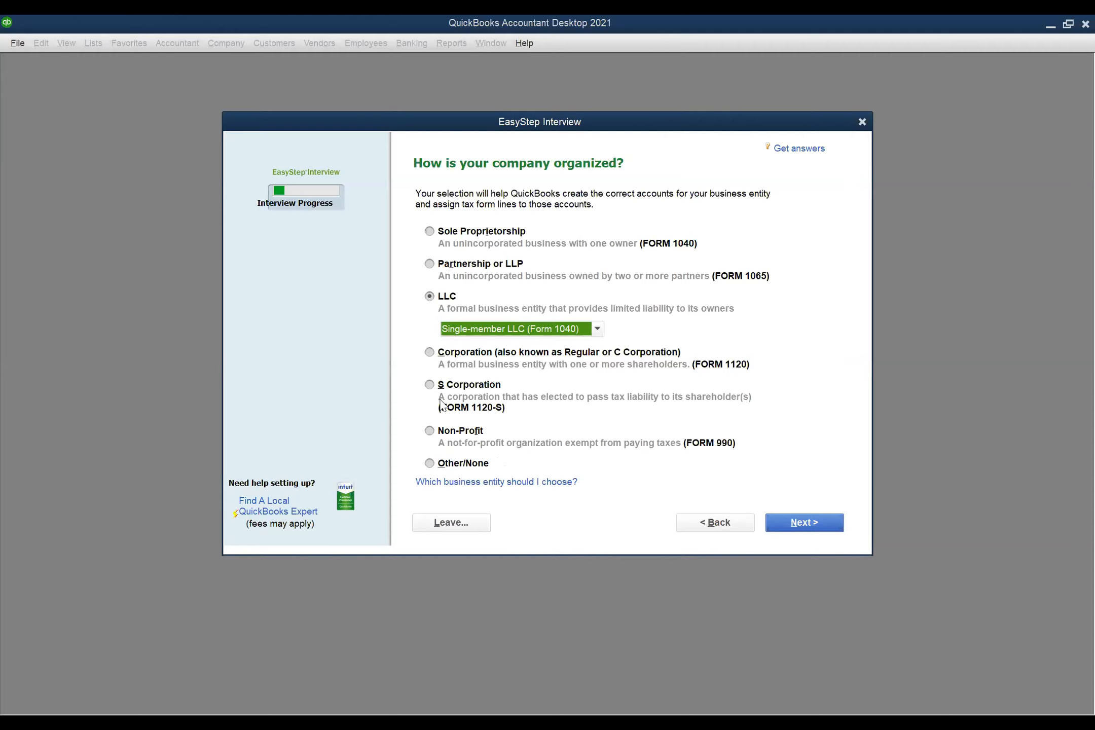
left_click(429, 385)
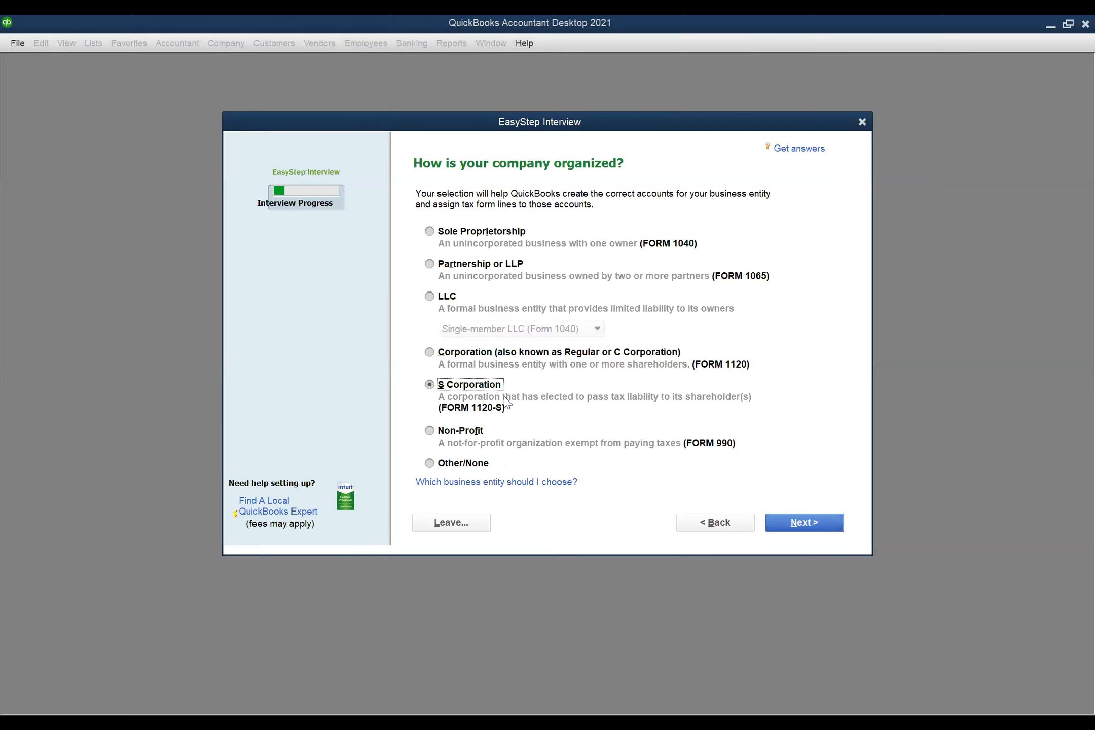
left_click(797, 522)
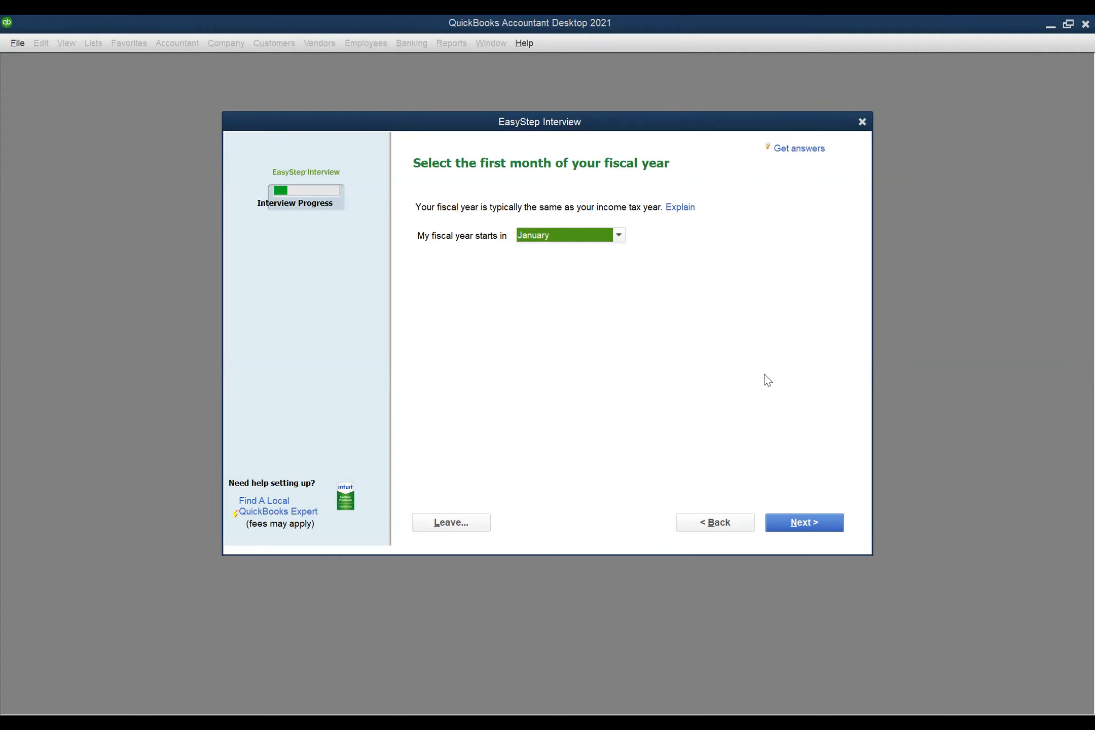
- Leave January as the first fiscal month and continue to the password page
left_click(817, 526)
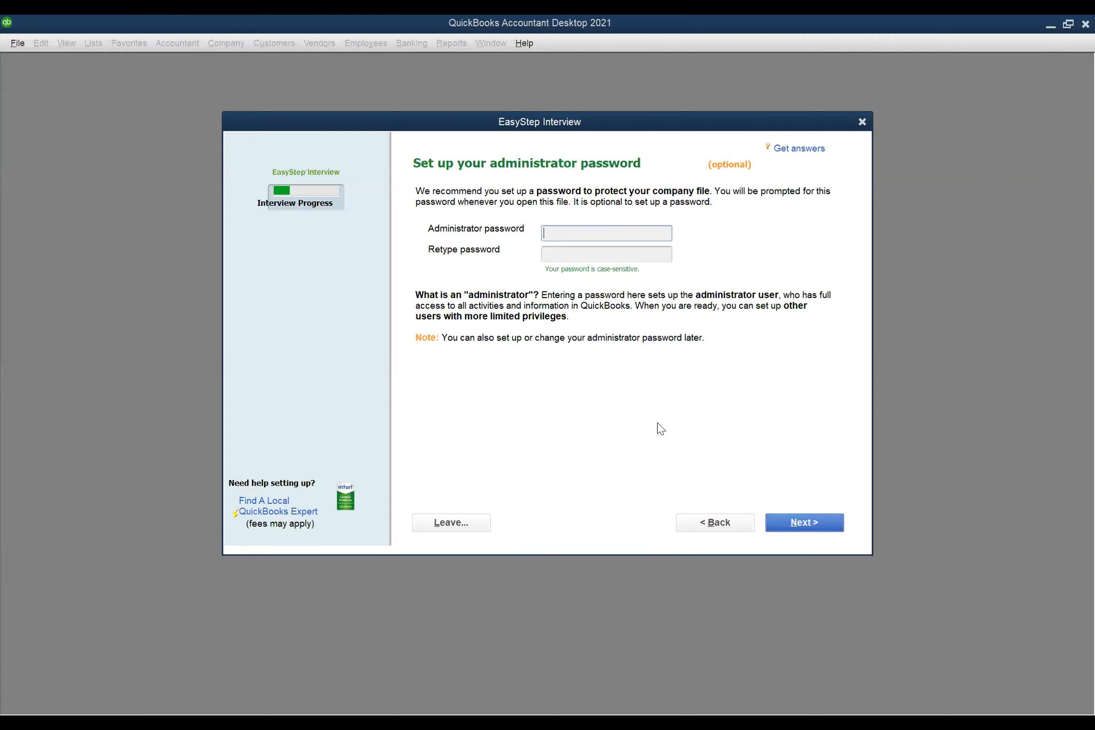
- Skip the admin password and save the company file as 'Legal Eagles, Inc3'
left_click(825, 526)
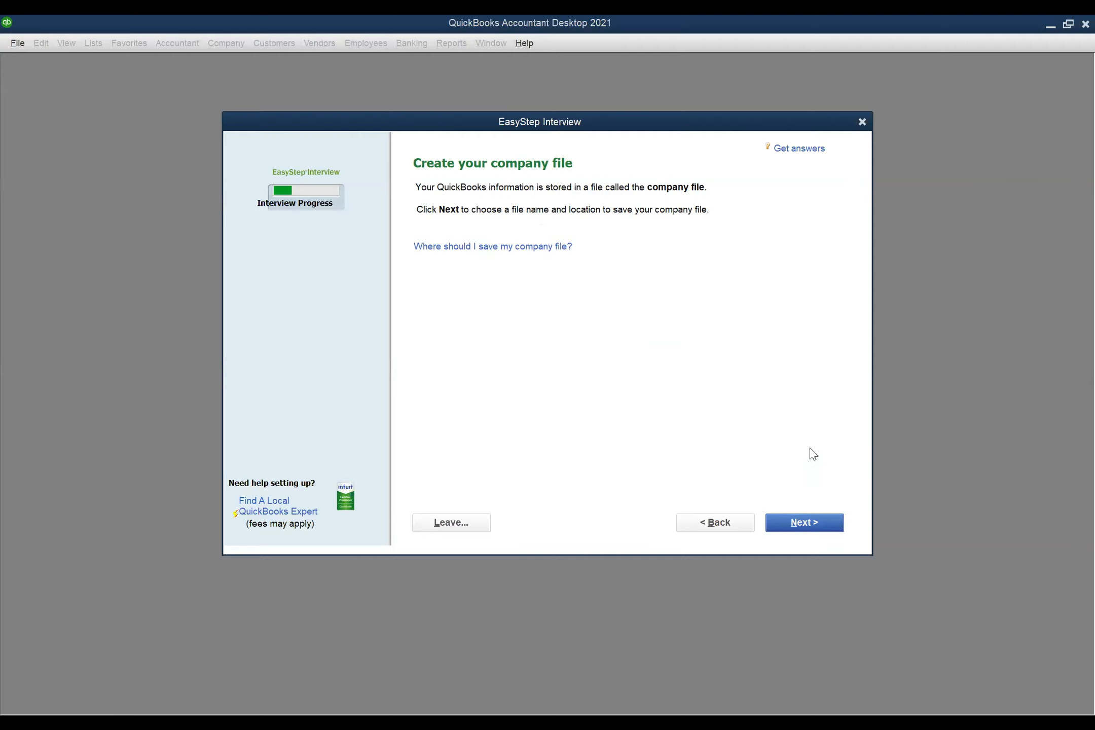
left_click(797, 524)
left_click(474, 405)
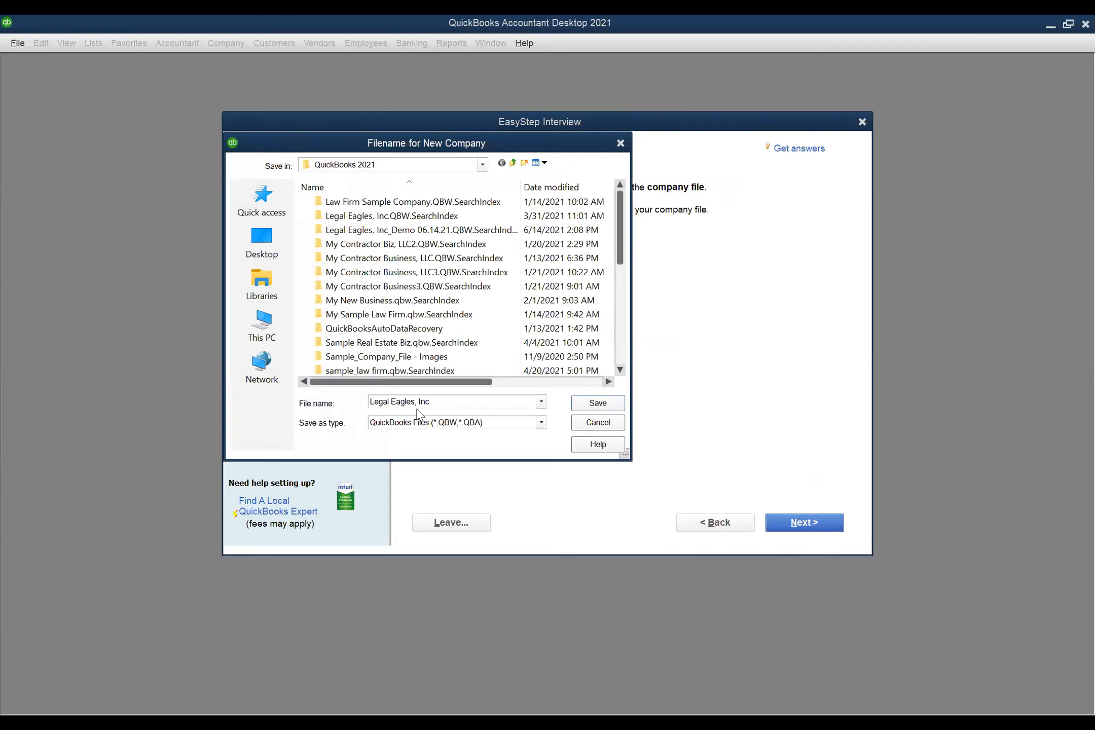
type("3")
left_click(595, 402)
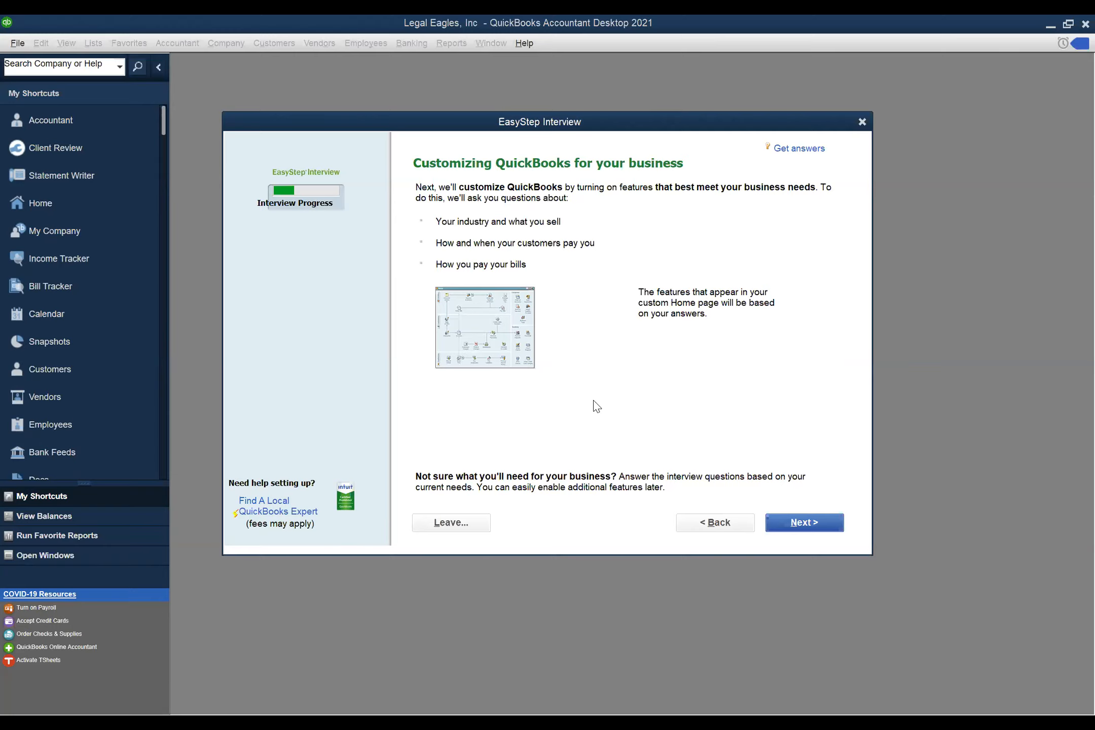
left_click(794, 525)
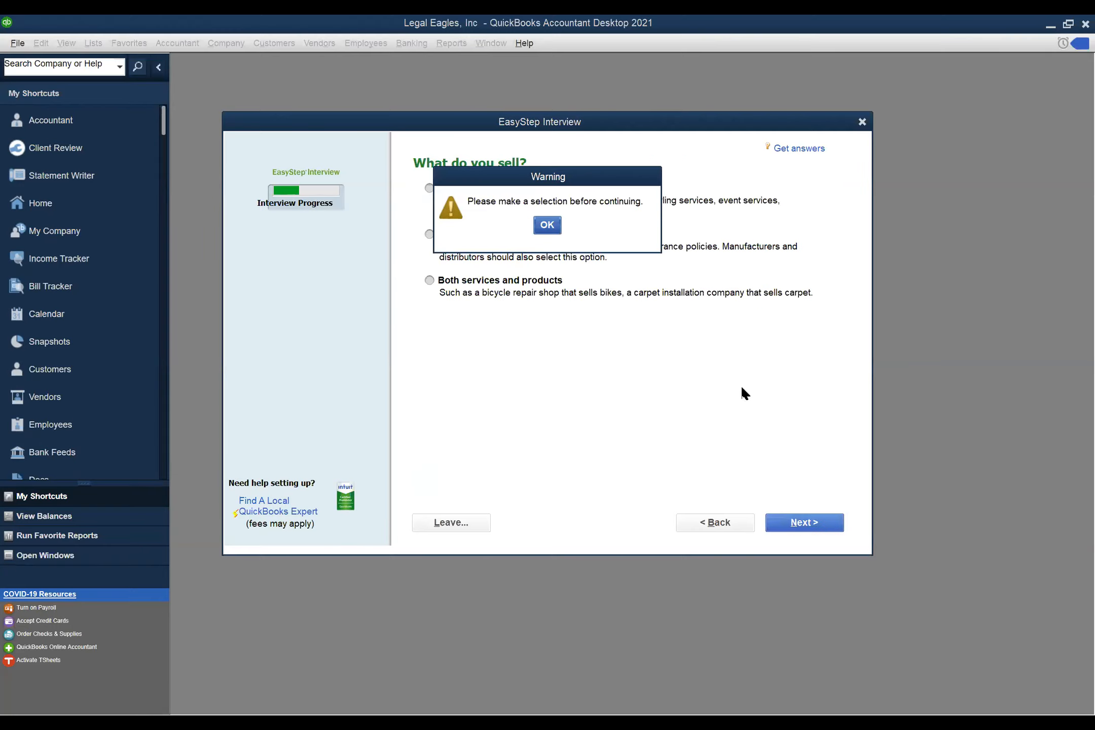
- Clear the warning and answer that the business sells services only
left_click(548, 228)
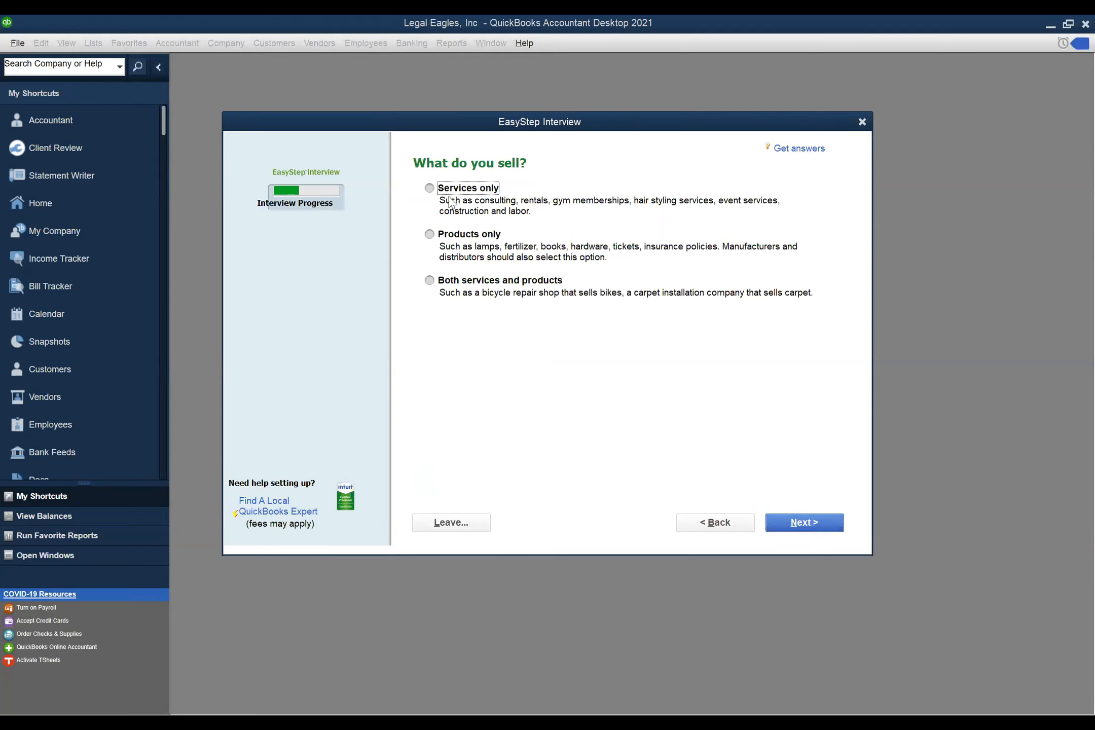
left_click(429, 188)
- Advance to the sales tax question and keep No as the answer
left_click(809, 523)
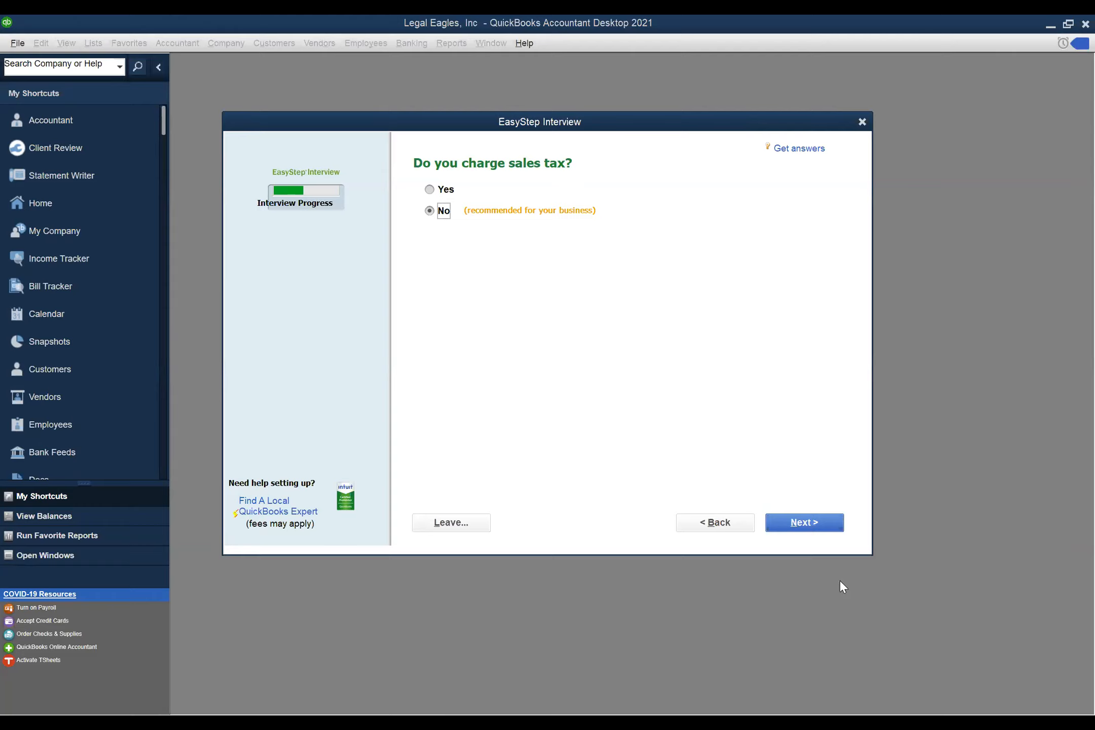
left_click(816, 525)
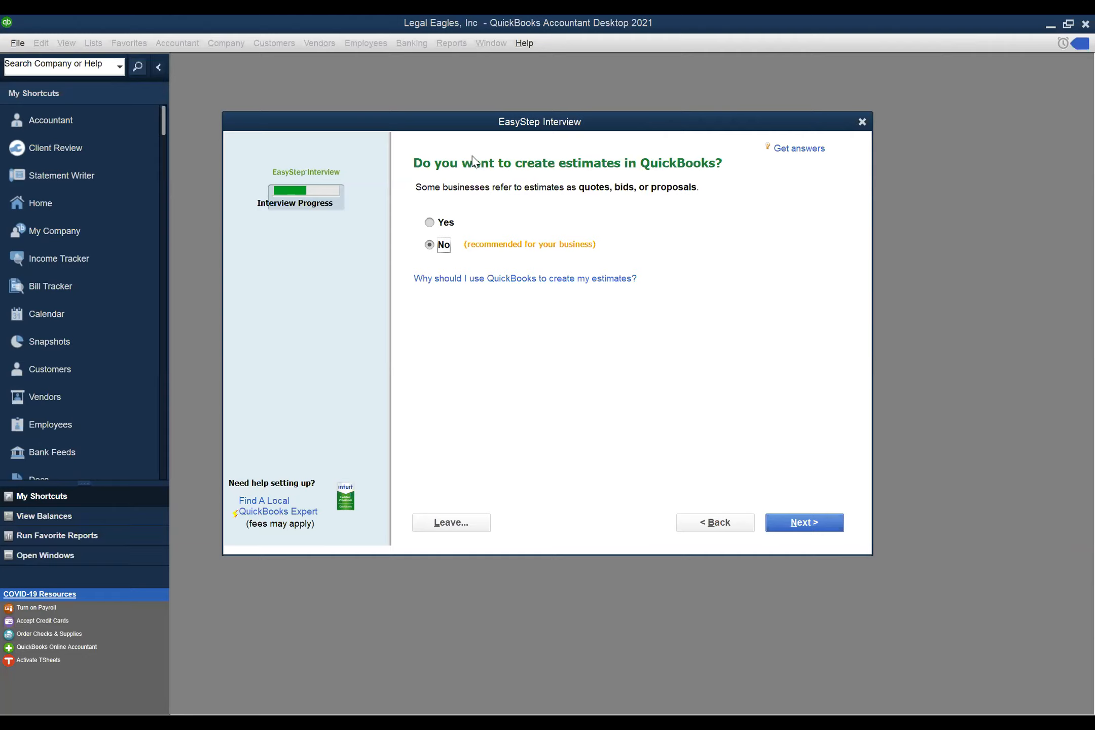
- Answer Yes to creating estimates
left_click(432, 225)
- Advance to the billing statements question, leaving Yes selected
left_click(822, 521)
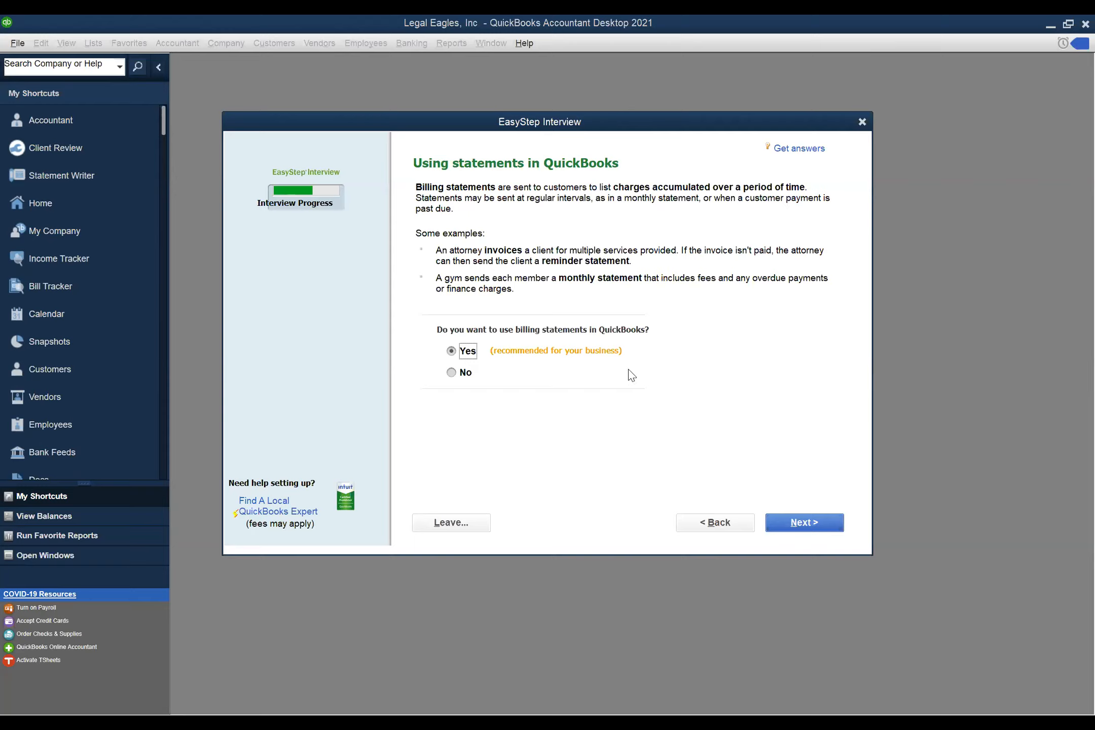
- Keep billing statements on and answer Yes to using progress invoicing
left_click(822, 523)
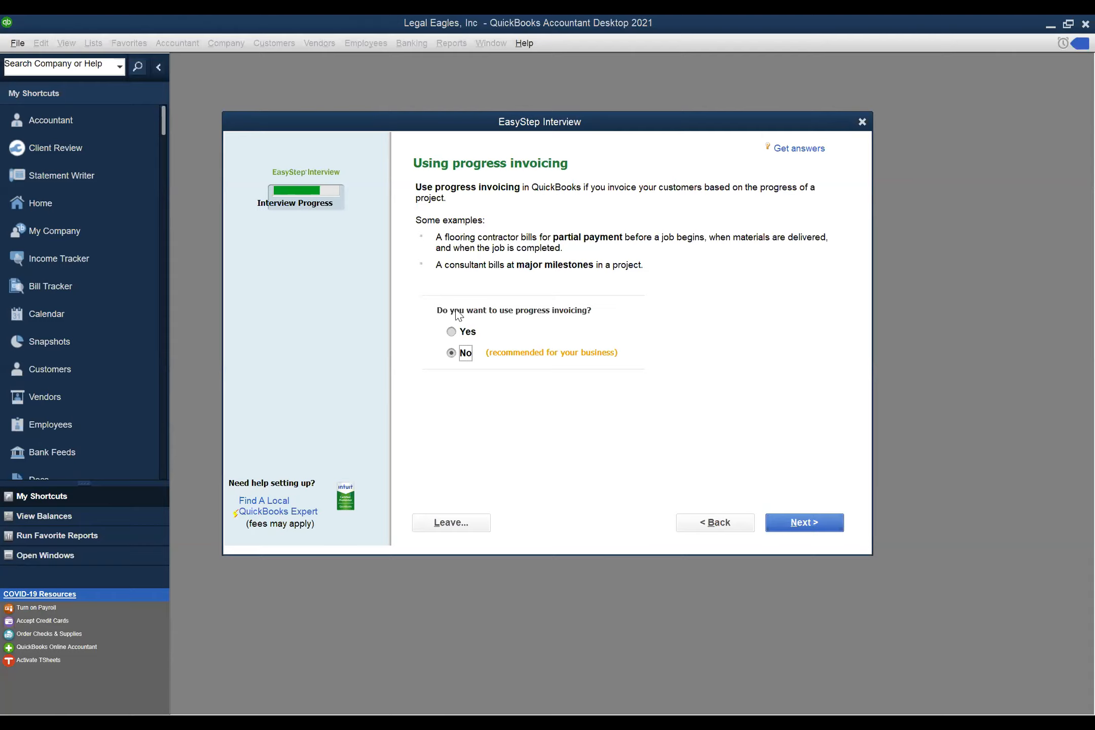
left_click(452, 333)
- Advance to 'Managing bills you owe' with tracking bills left at Yes
left_click(809, 519)
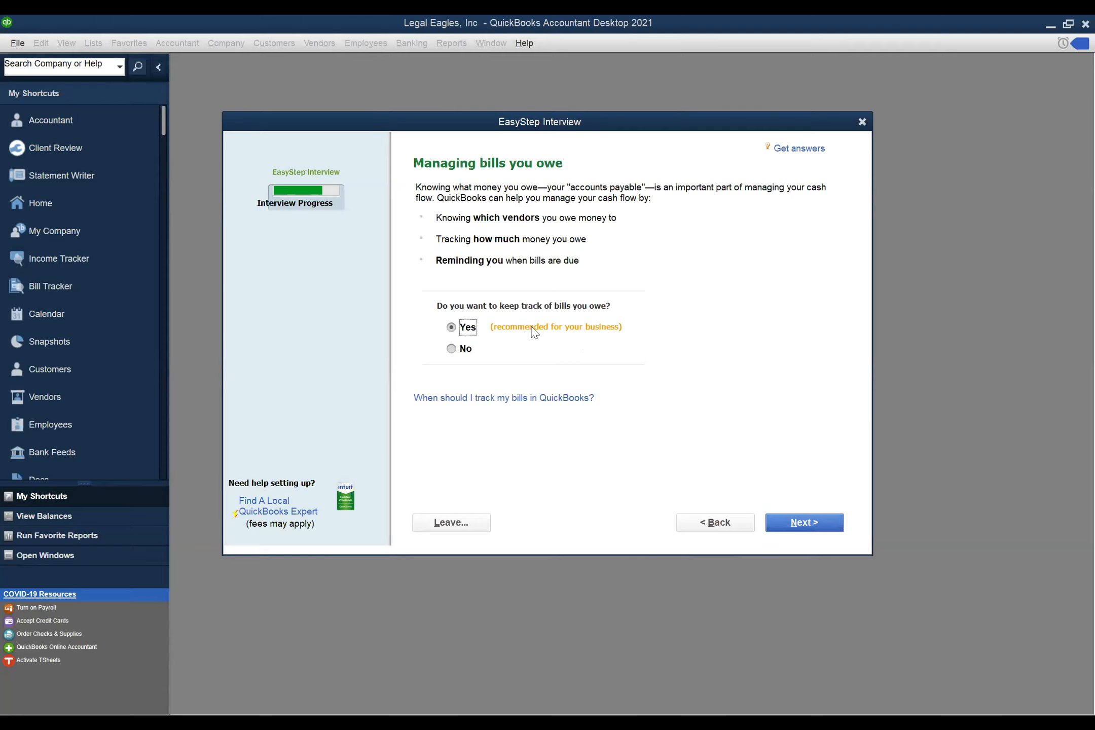
- Keep bill tracking and time tracking on, advancing to 'Do you have employees?'
left_click(801, 521)
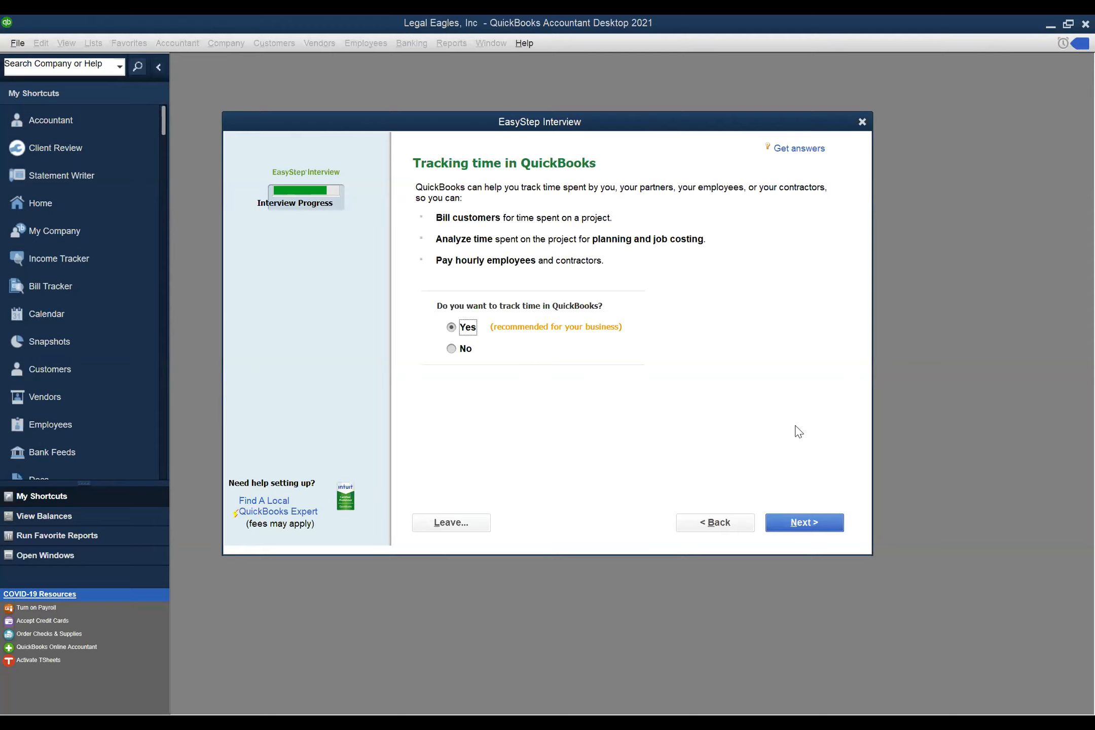
left_click(819, 526)
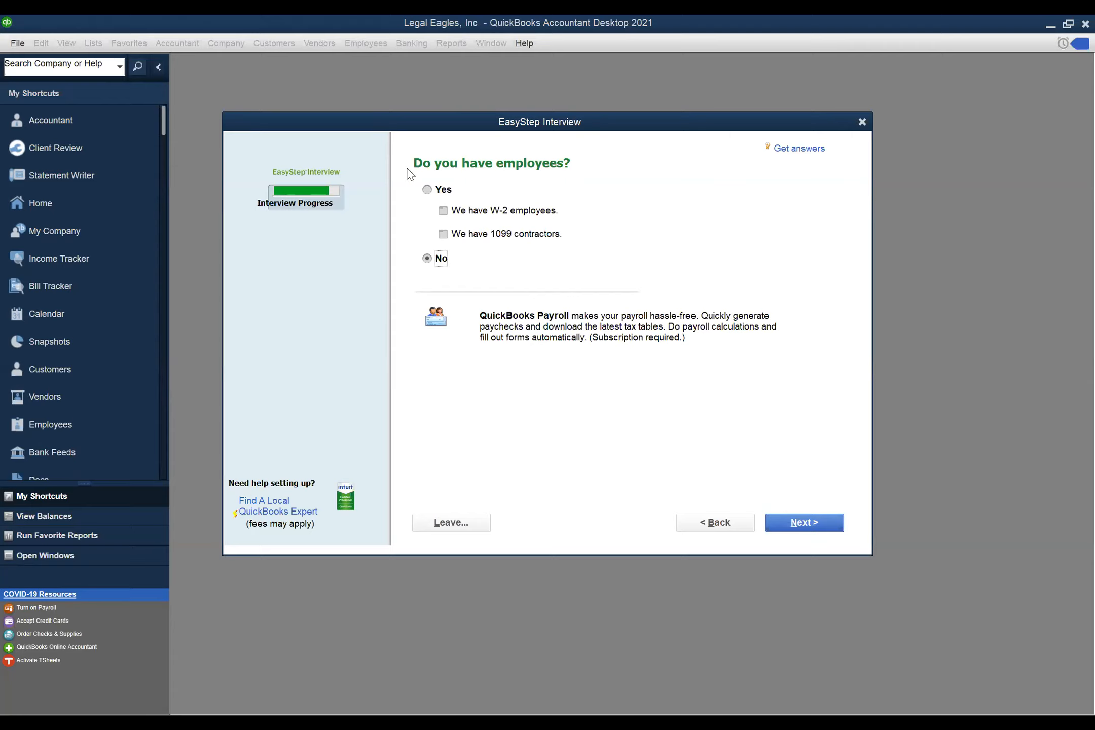
- Answer Yes to having employees and tick 'We have W-2 employees'
left_click(427, 190)
left_click(442, 210)
- Tick 'We have 1099 contractors' and continue past 'Using accounts in QuickBooks' to the start-date question
left_click(444, 235)
left_click(802, 527)
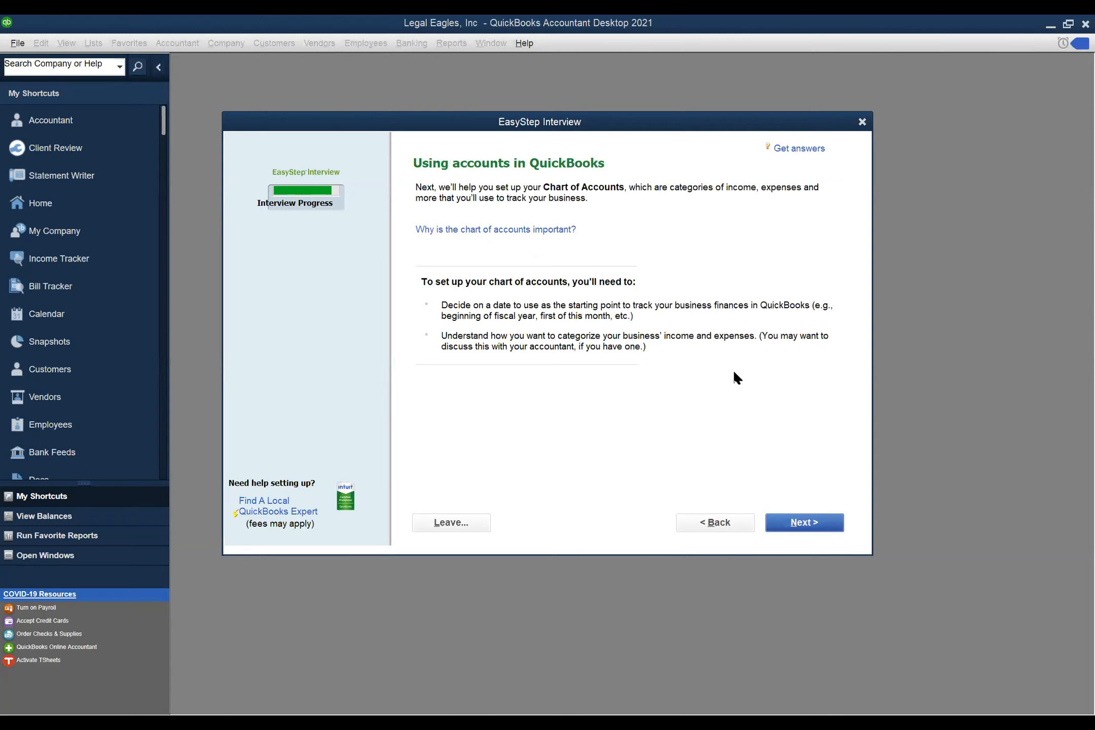
left_click(787, 523)
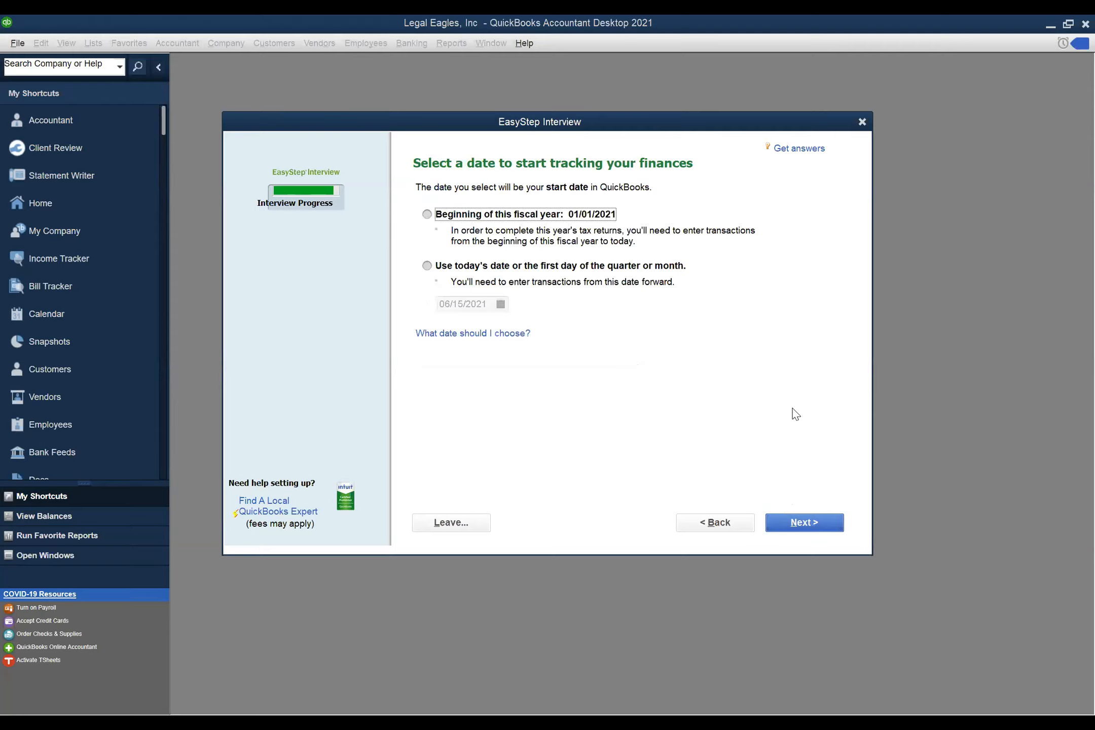
- Choose 'Beginning of this fiscal year: 01/01/2021' as the start date and continue
left_click(428, 215)
left_click(798, 525)
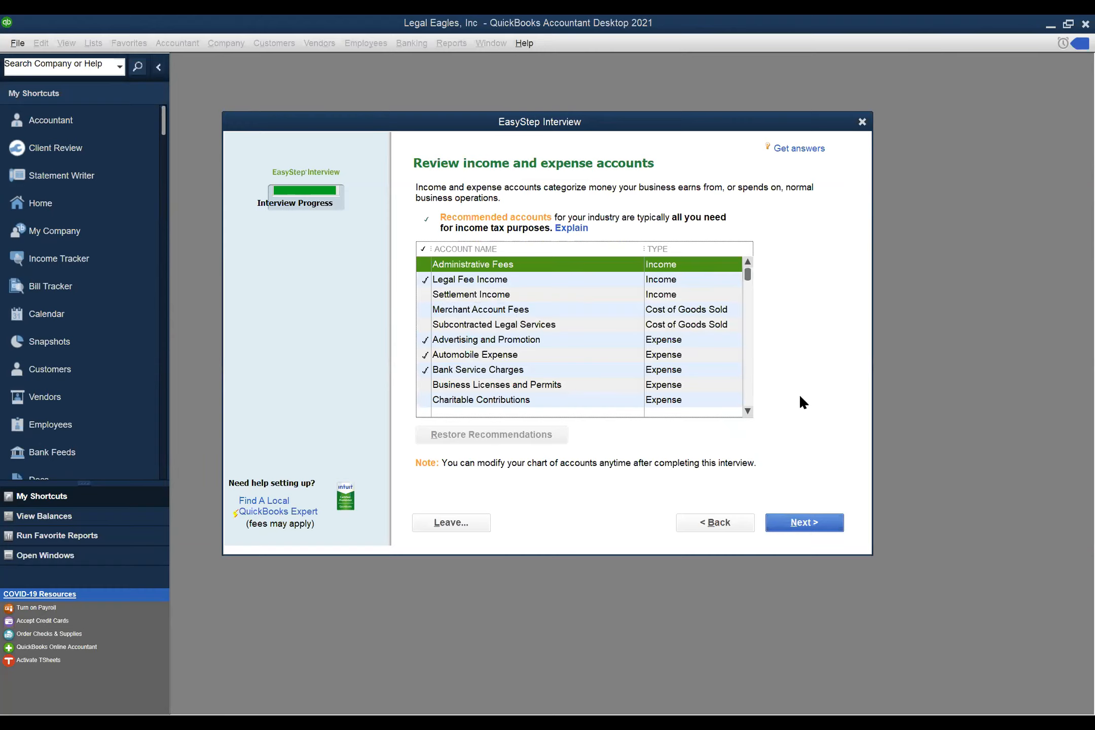
- Scroll the account list and check Business Licenses and Permits to include it
left_click(748, 410)
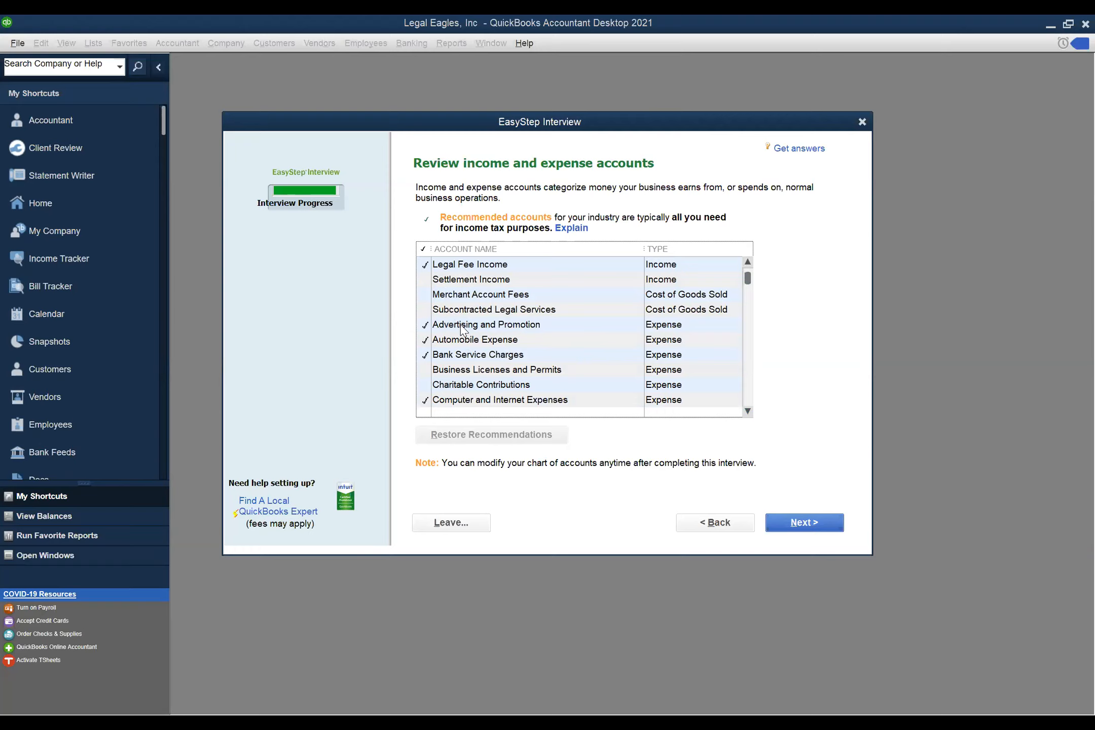
left_click(426, 372)
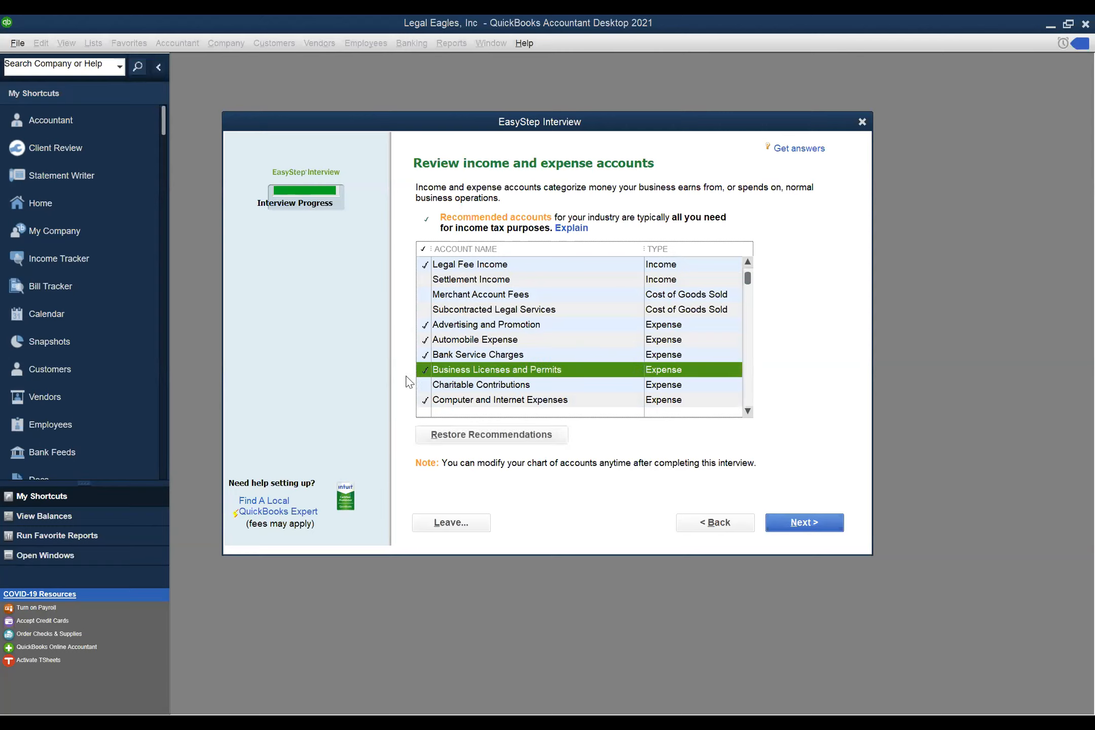
- Scroll to the end of the account list, select Ask My Accountant, and finish the interview
left_click(748, 412)
left_click(748, 412)
left_click(748, 412)
left_click(748, 411)
left_click(748, 412)
left_click(748, 412)
left_click(748, 412)
left_click(748, 411)
left_click(748, 412)
left_click(748, 411)
left_click(748, 412)
left_click(748, 411)
left_click(748, 412)
left_click(748, 412)
left_click(748, 411)
left_click(748, 412)
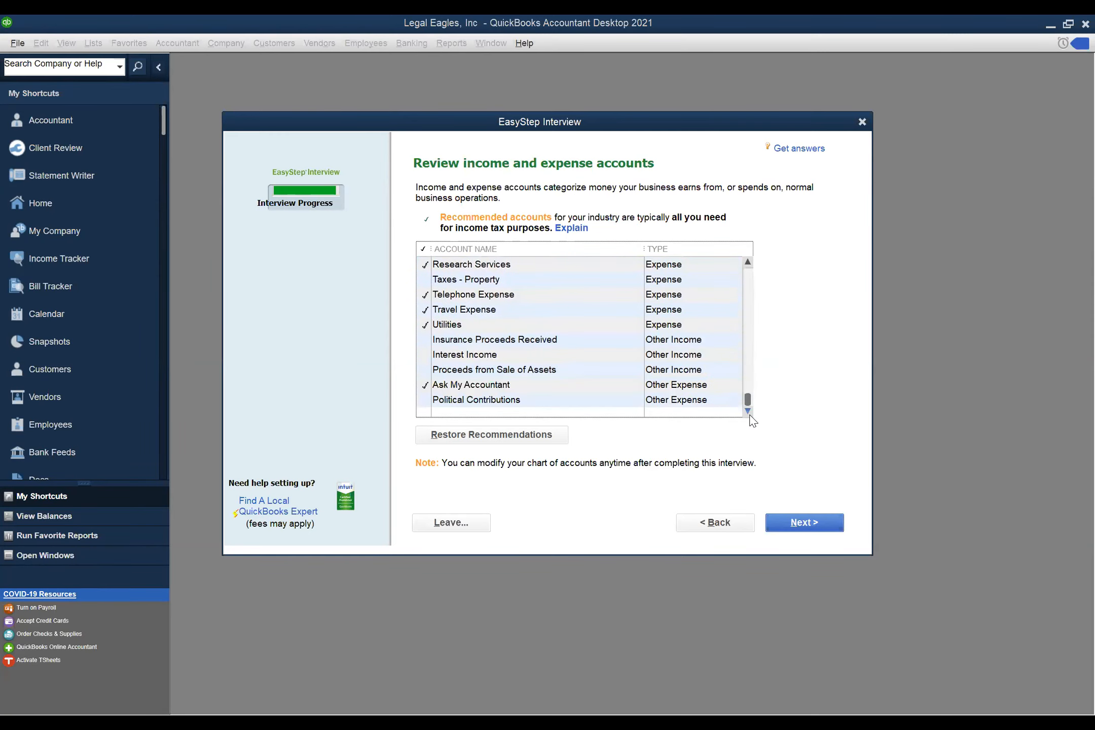
left_click(463, 388)
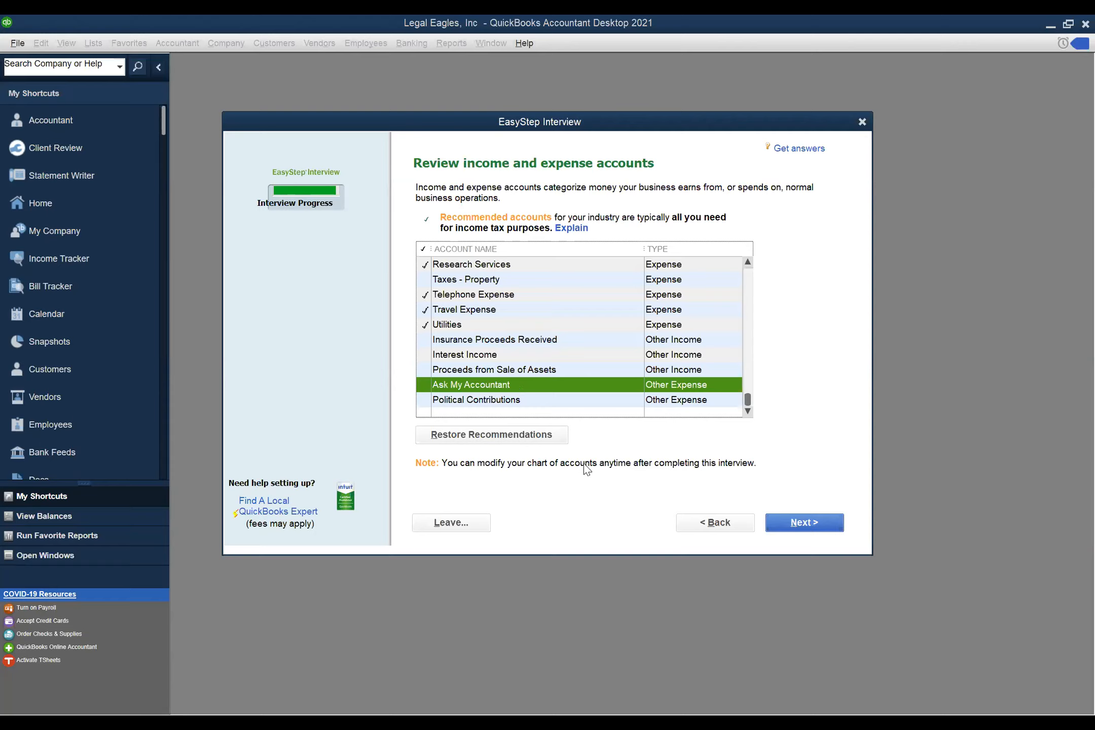
left_click(829, 527)
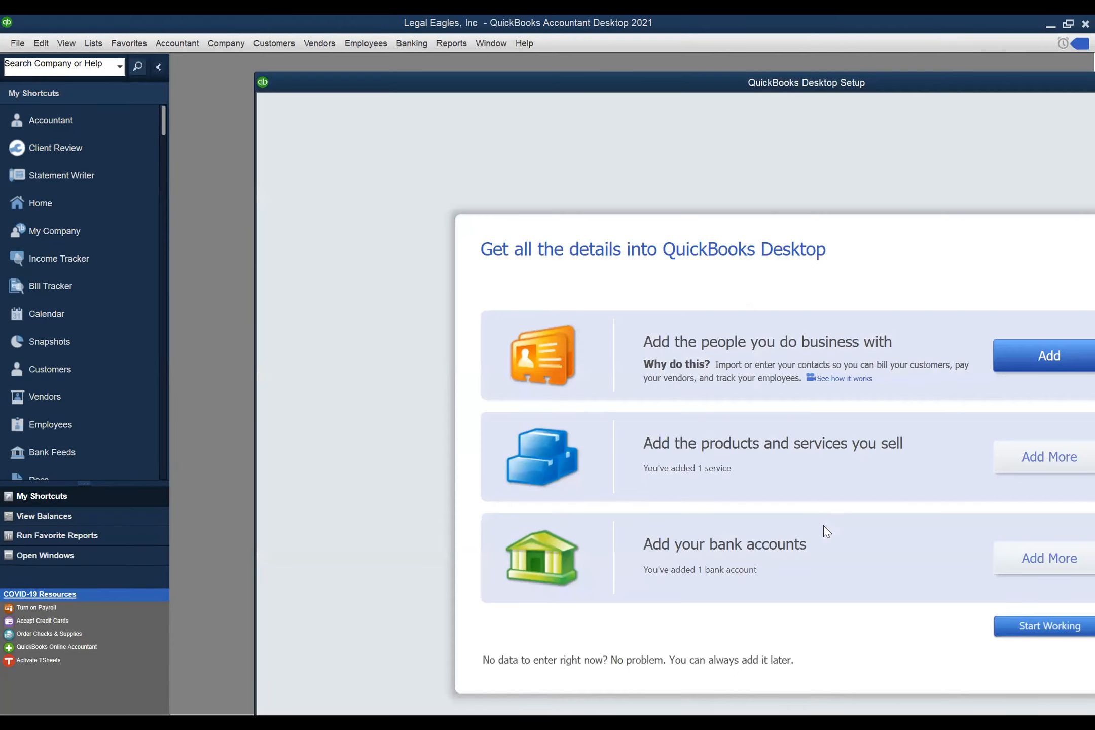
- Maximize the QuickBooks Desktop Setup window by double-clicking its title bar
double_click(948, 91)
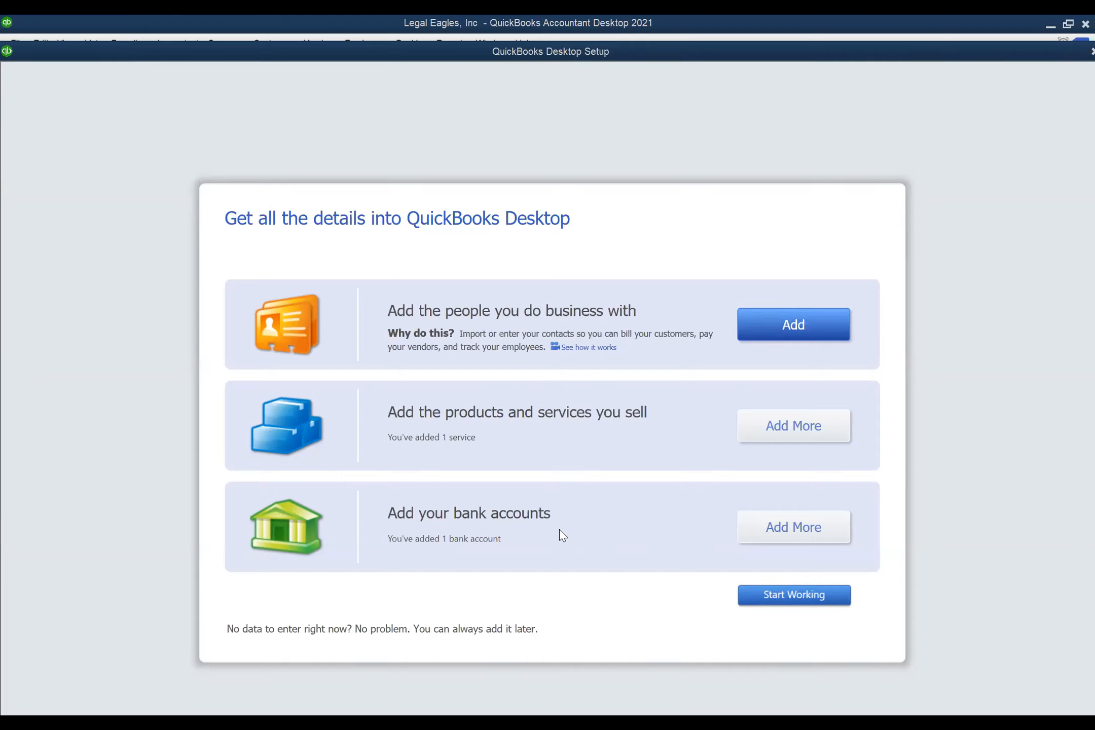
- Start working in Legal Eagles, Inc and choose the owner-or-admin role for the company file
left_click(789, 595)
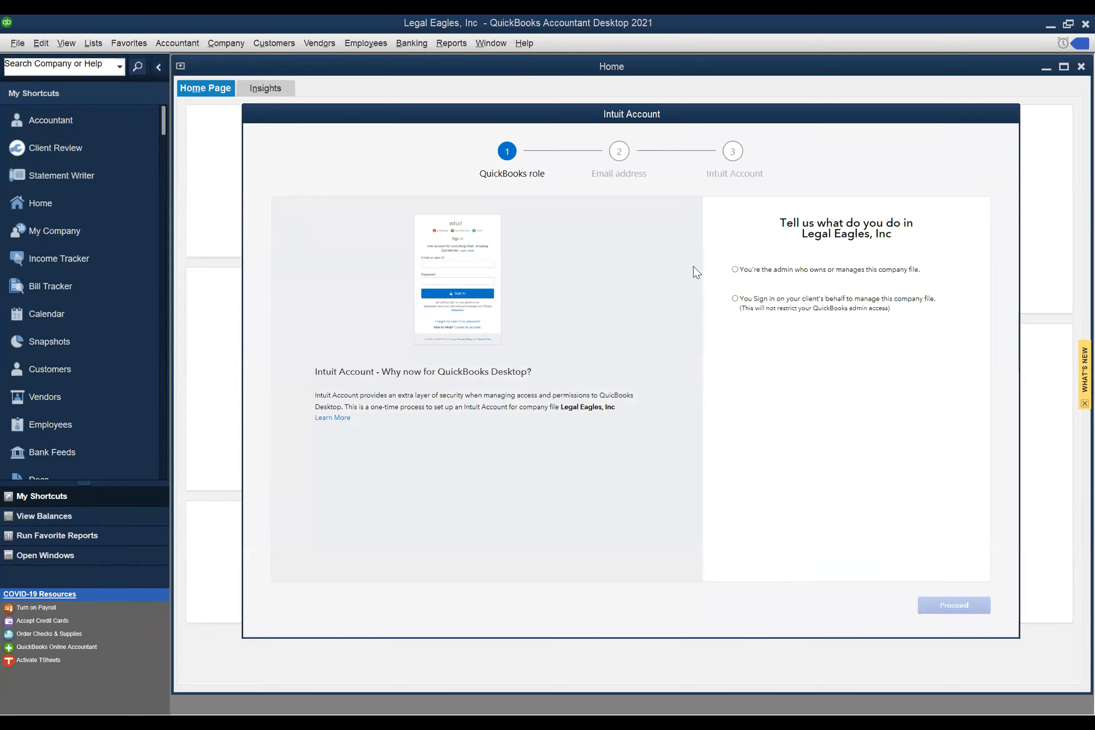
left_click(735, 270)
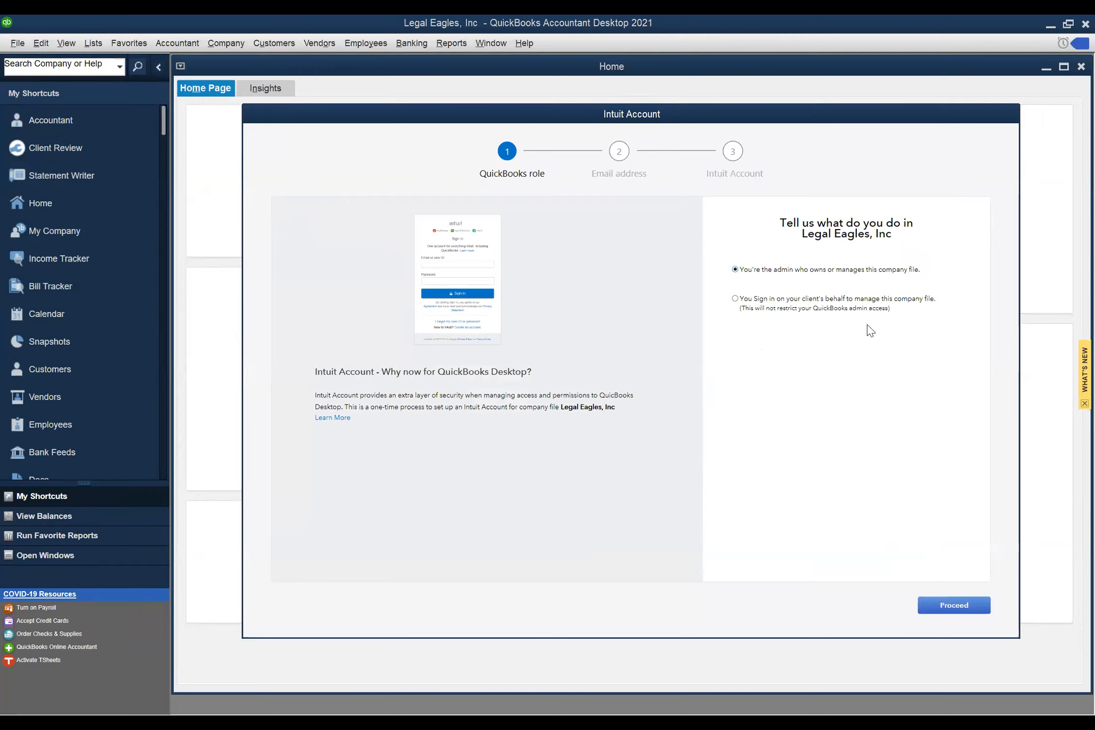
- Enter your Intuit email or user ID and advance to the Create-account form
left_click(946, 609)
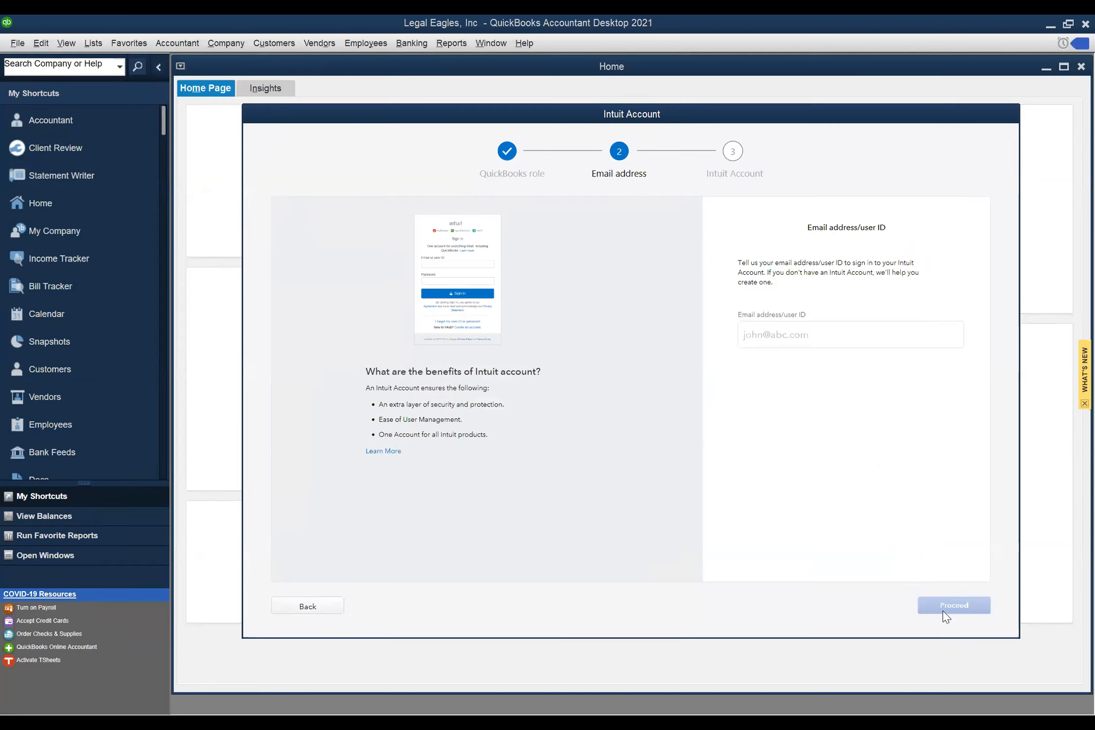
left_click(768, 336)
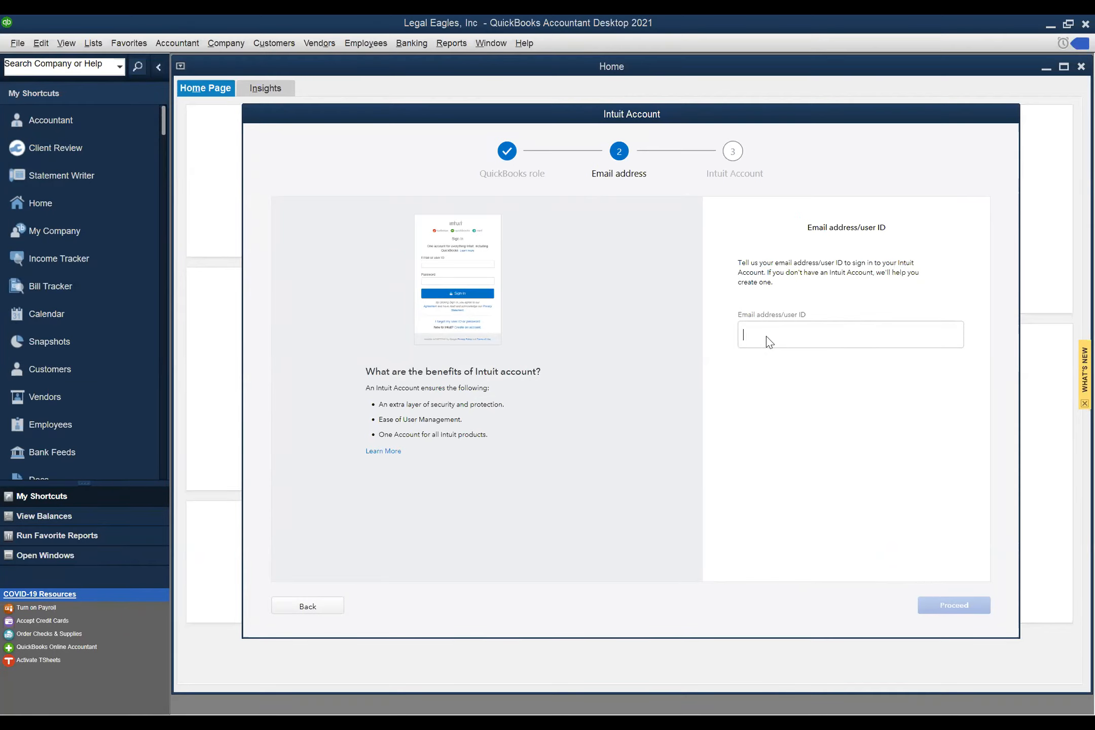
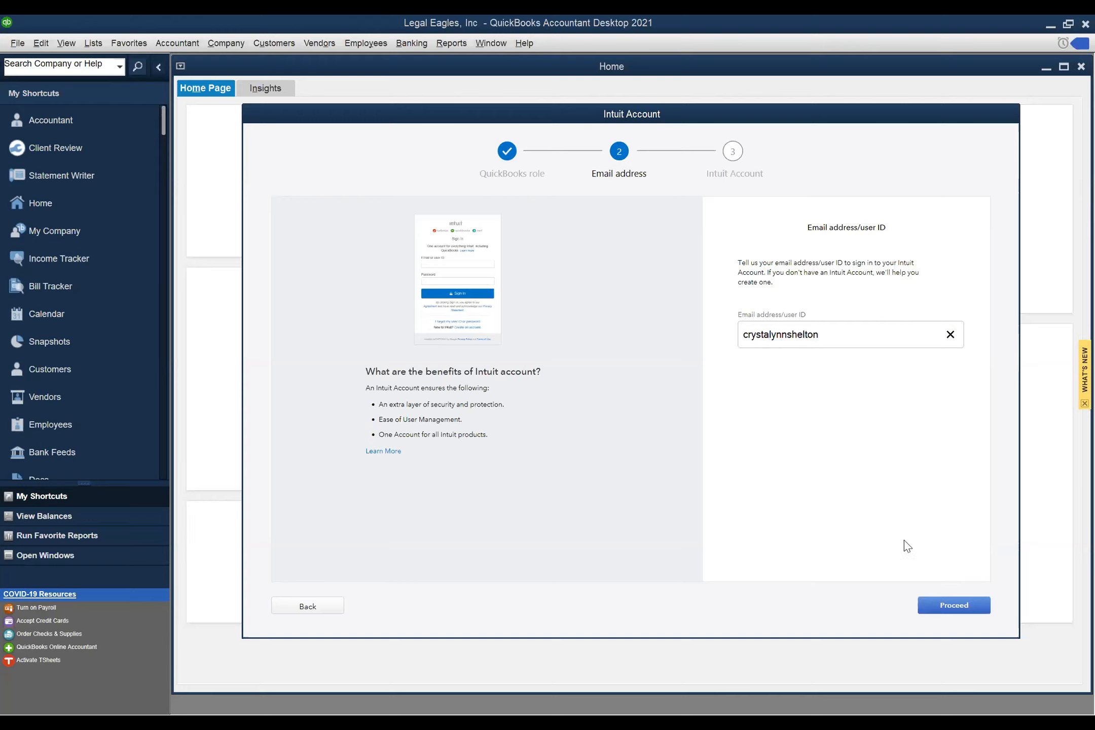
left_click(938, 606)
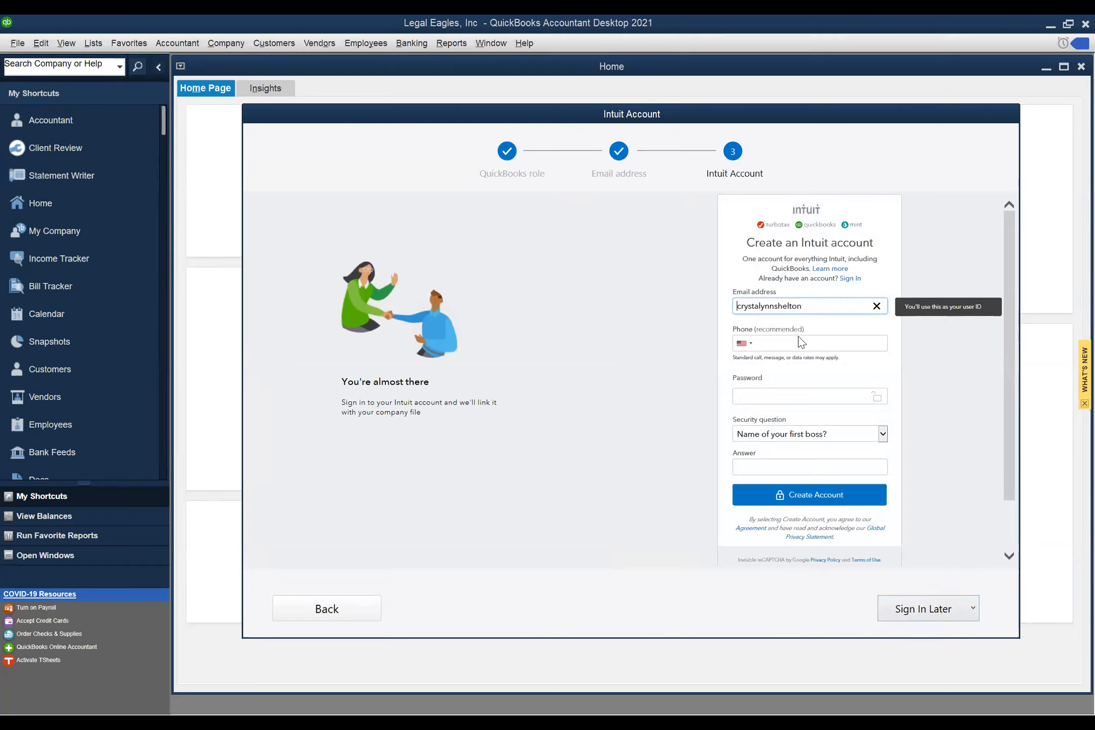
- Postpone Intuit sign-in for 7 days and acknowledge the sign-in reminder
left_click(971, 606)
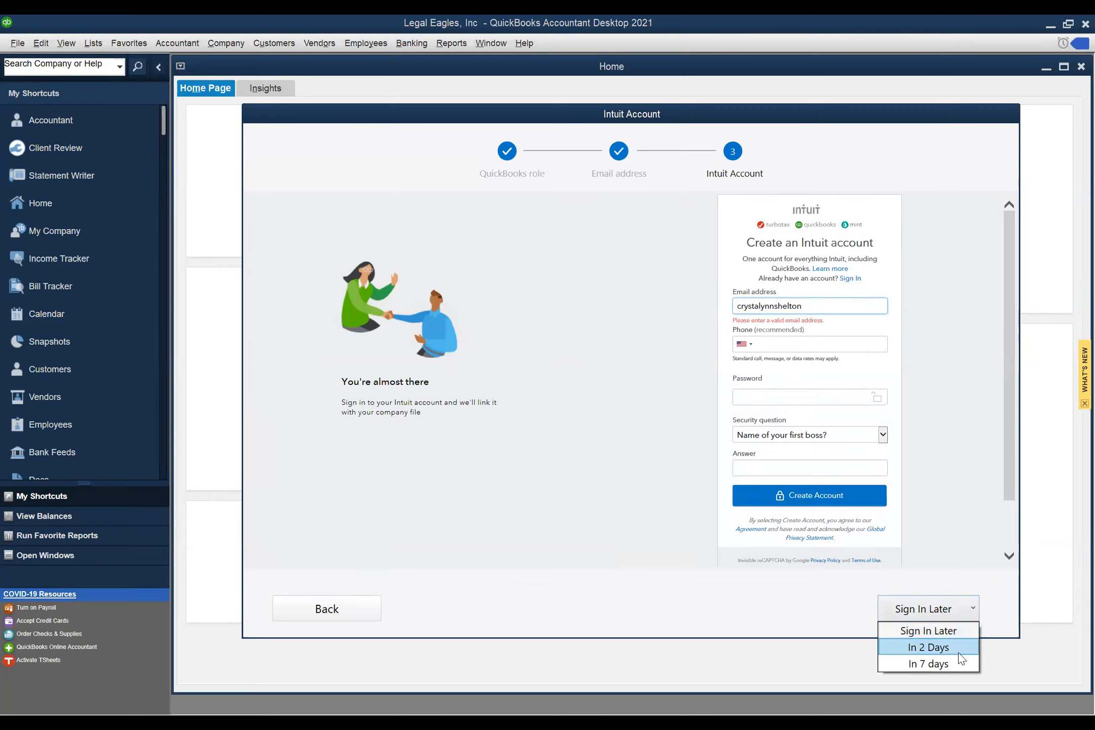
left_click(925, 667)
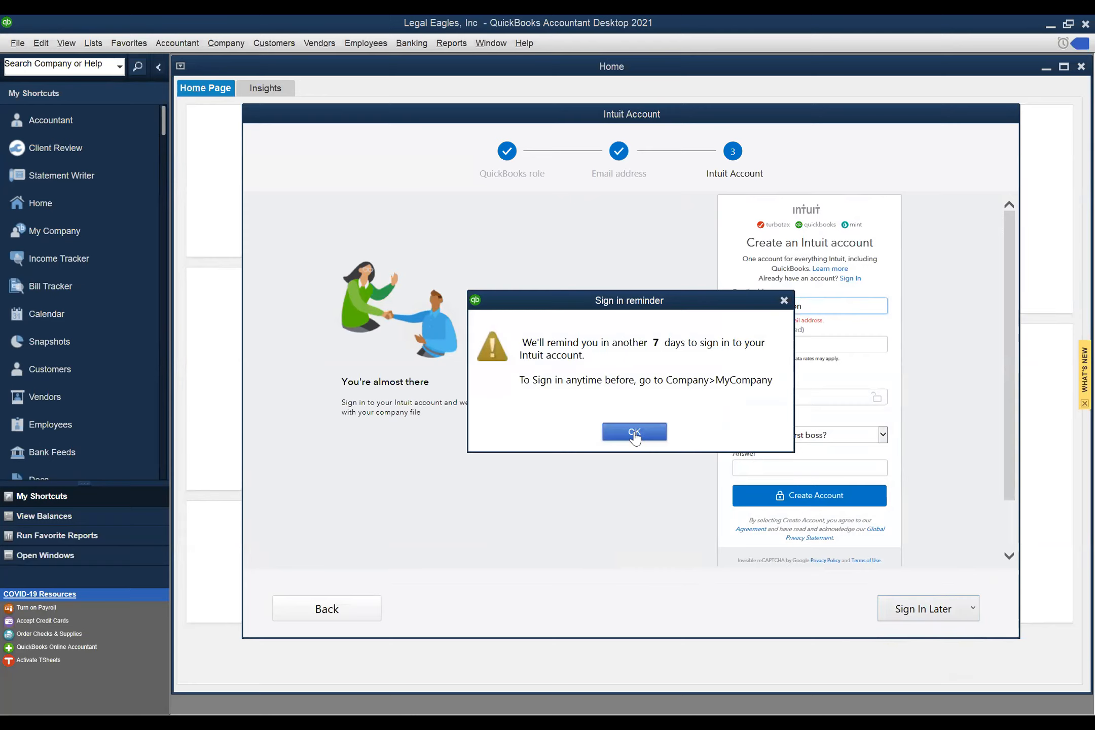
left_click(634, 434)
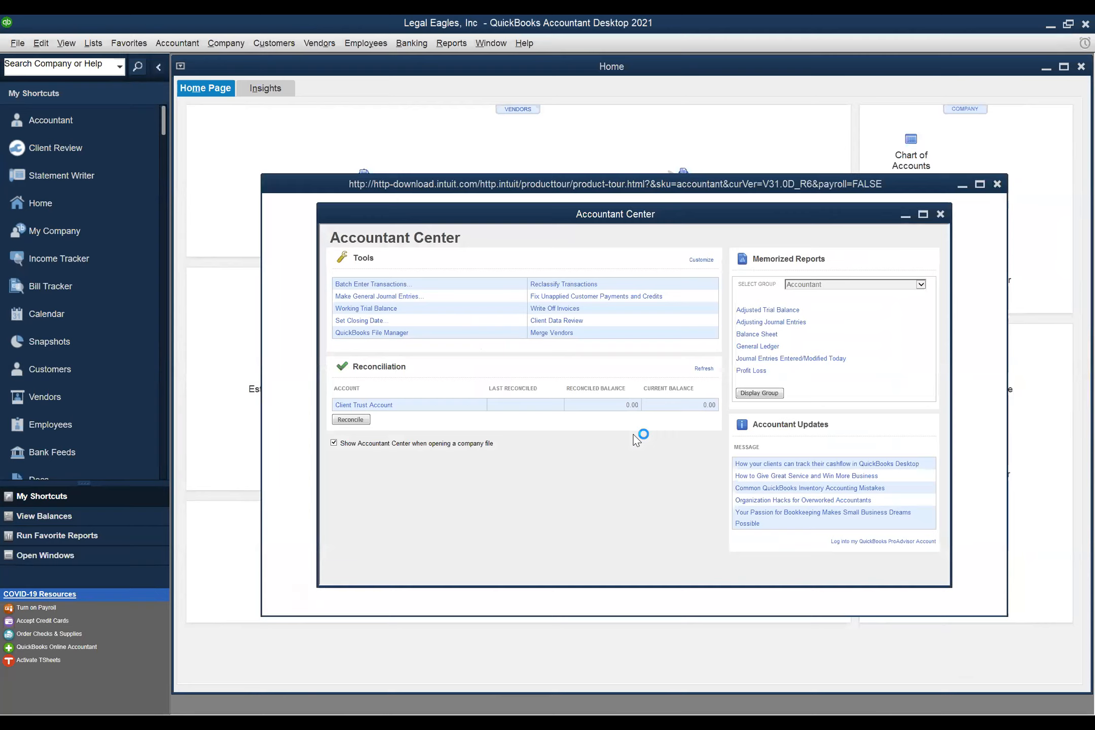
- Maximize the New Feature Tour, then restore it to a floating window over the Home page
double_click(874, 184)
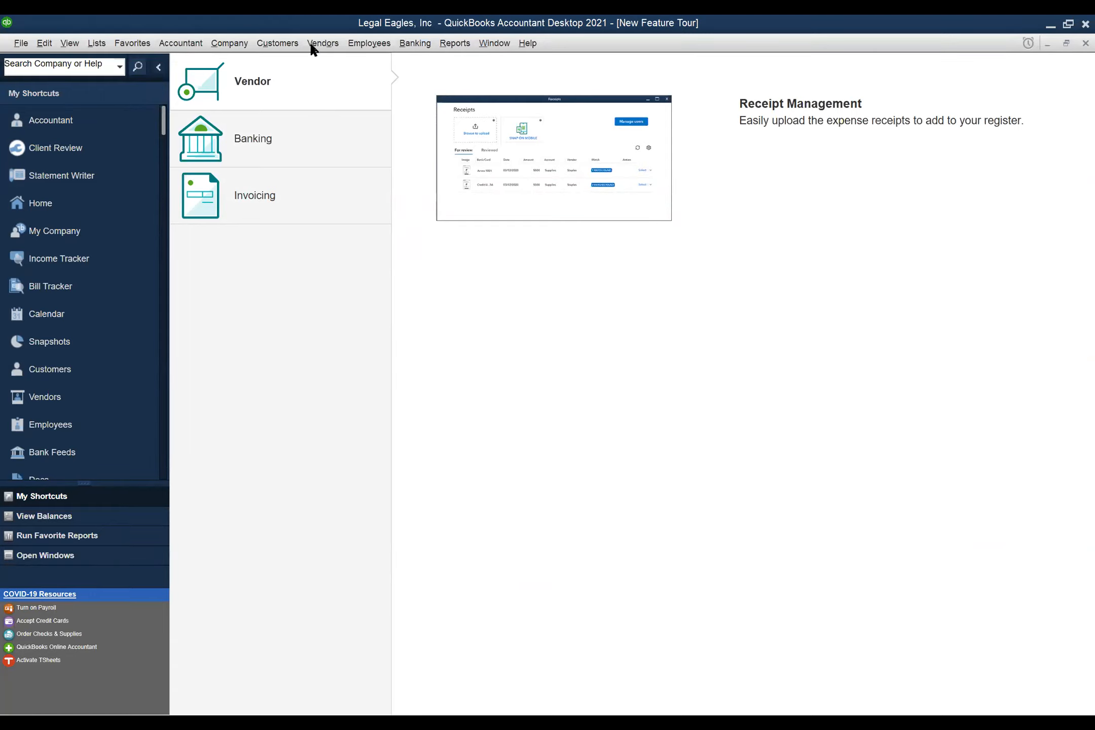
left_click(1066, 44)
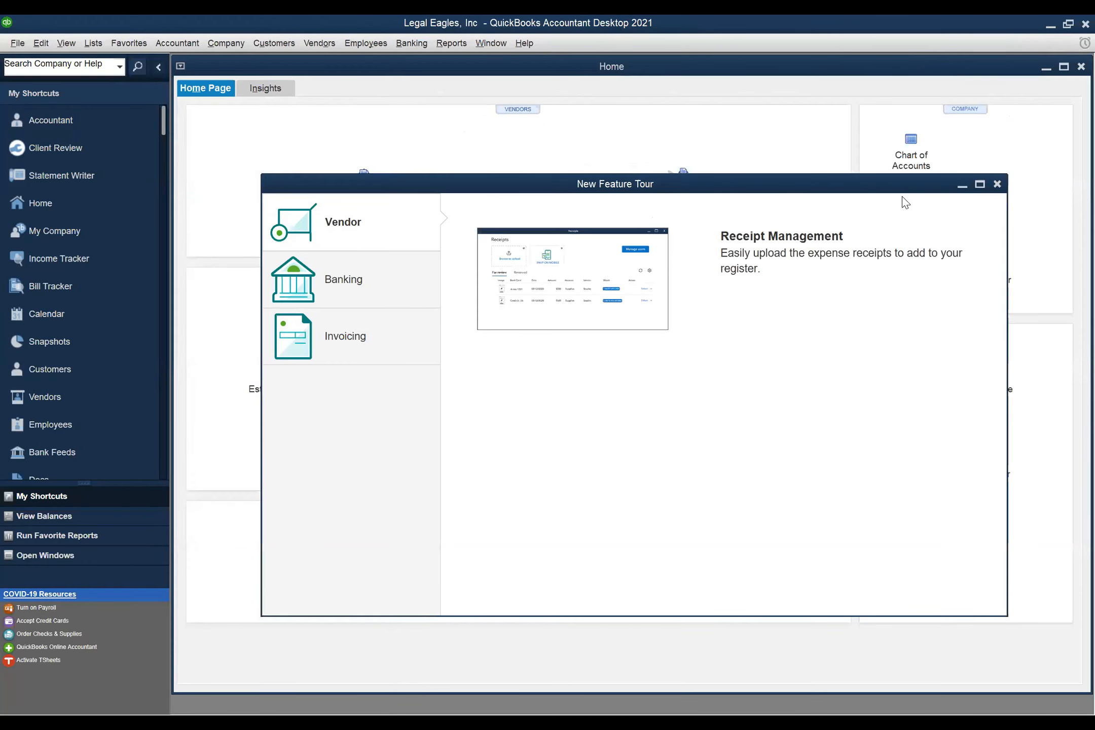
- Close the New Feature Tour, glance through the Help menu, and maximize the Home window
left_click(998, 186)
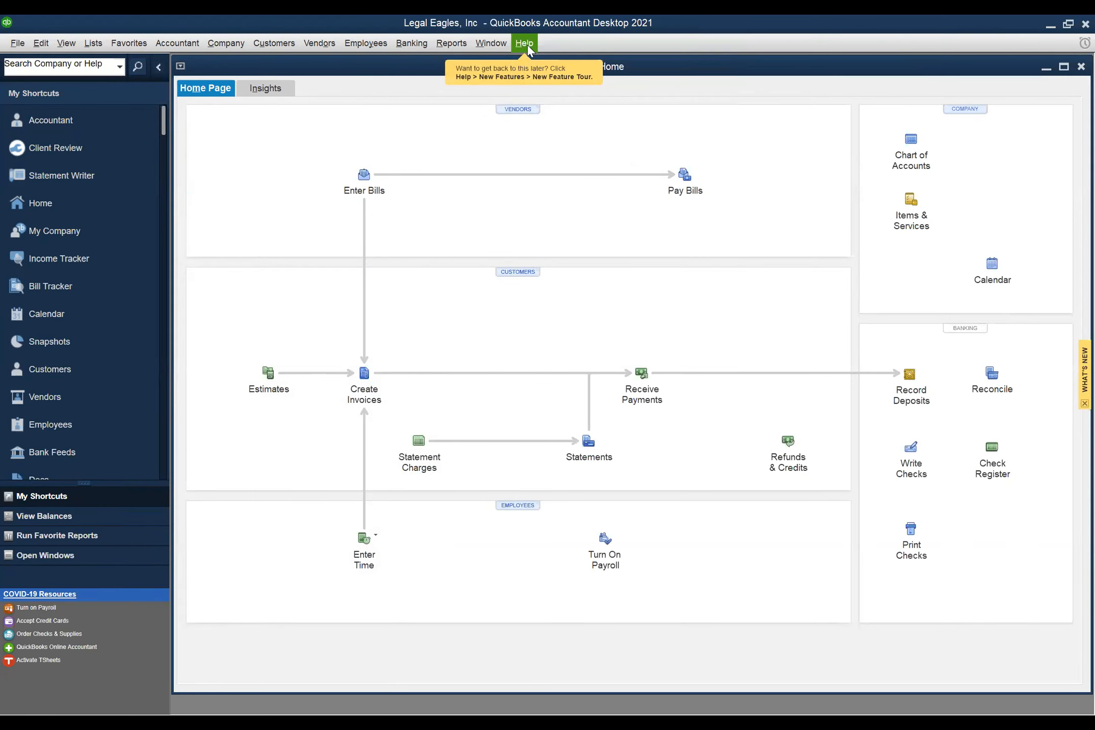
left_click(525, 45)
mouse_move(596, 107)
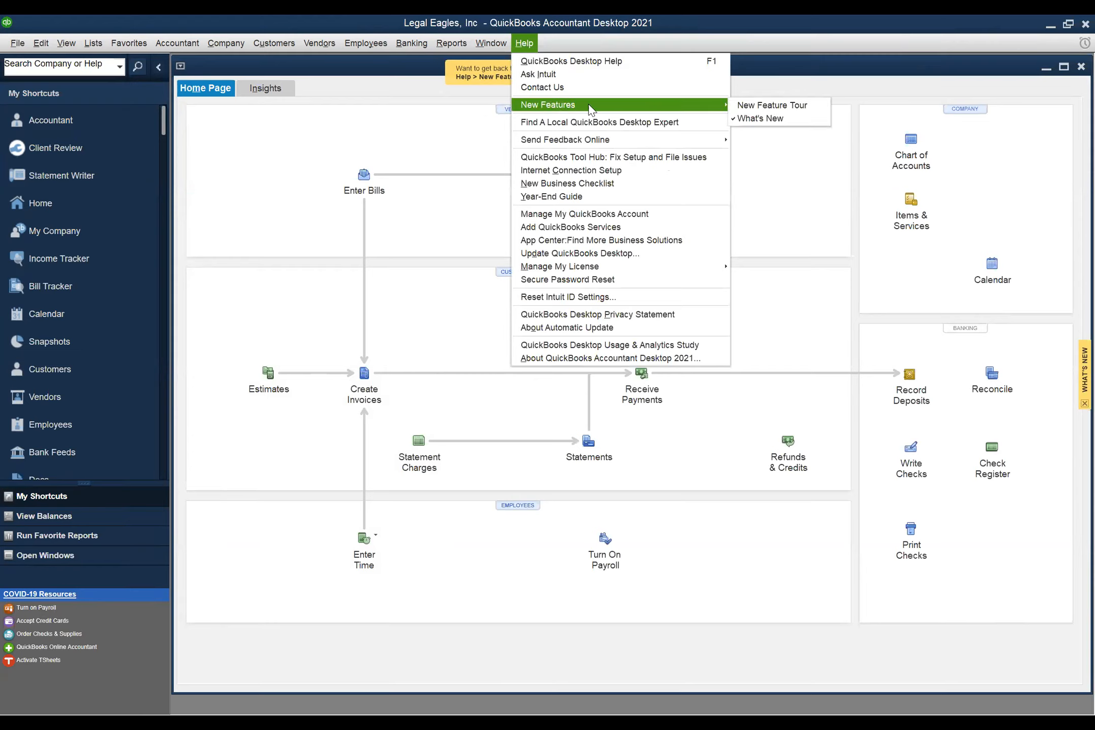
left_click(377, 142)
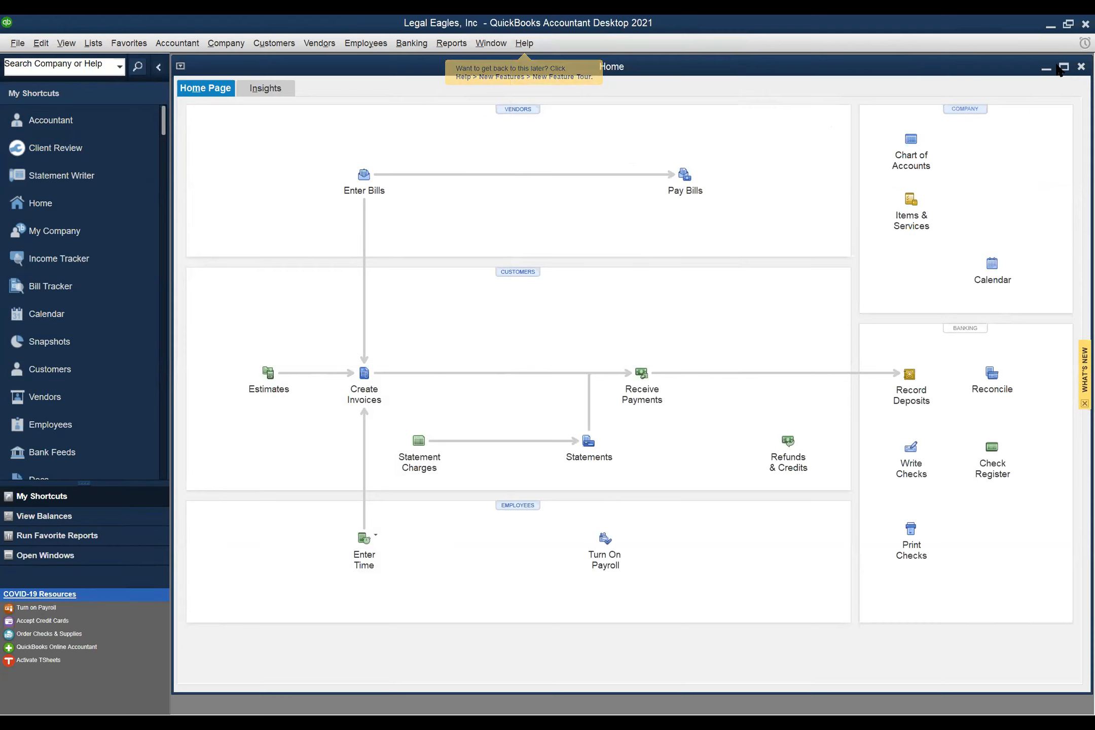
left_click(1064, 67)
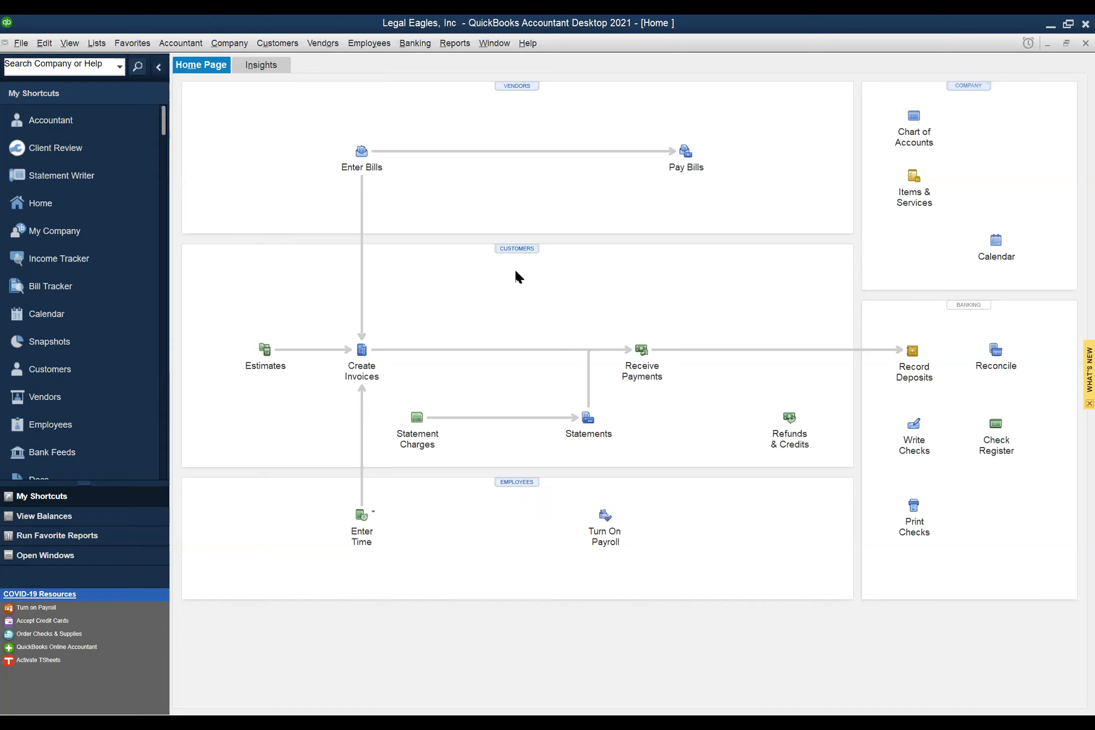
- Browse the Customers, Vendors and Employees menus to view their commands
left_click(272, 45)
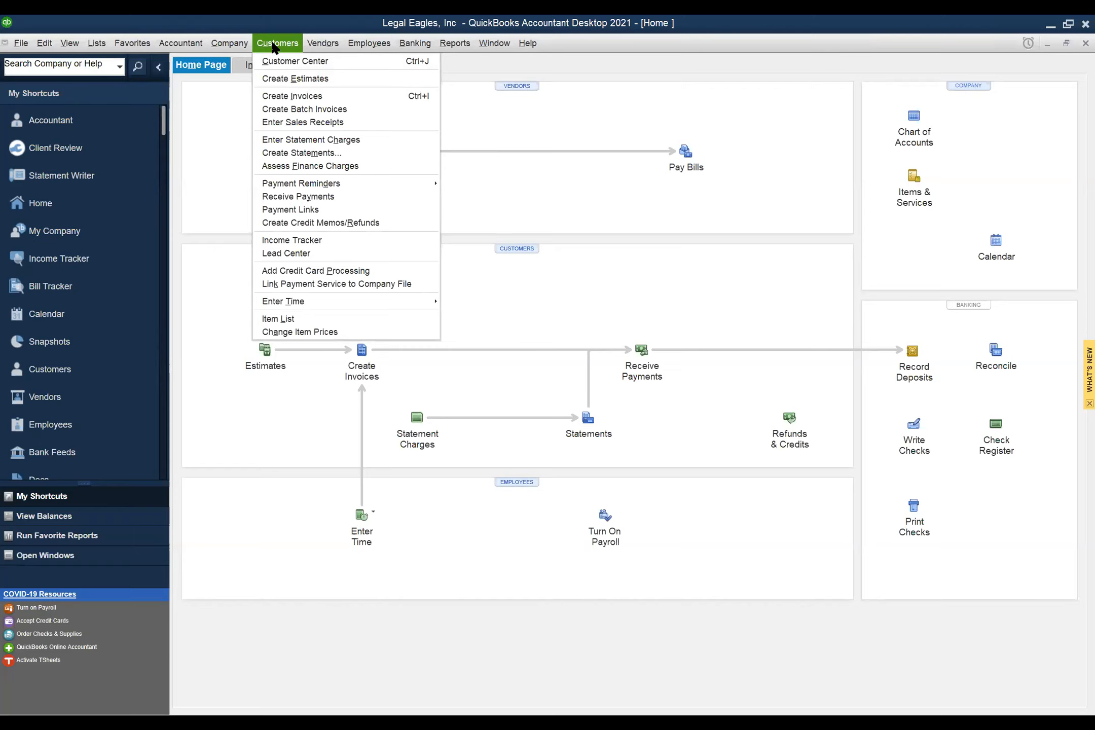
mouse_move(322, 47)
mouse_move(364, 47)
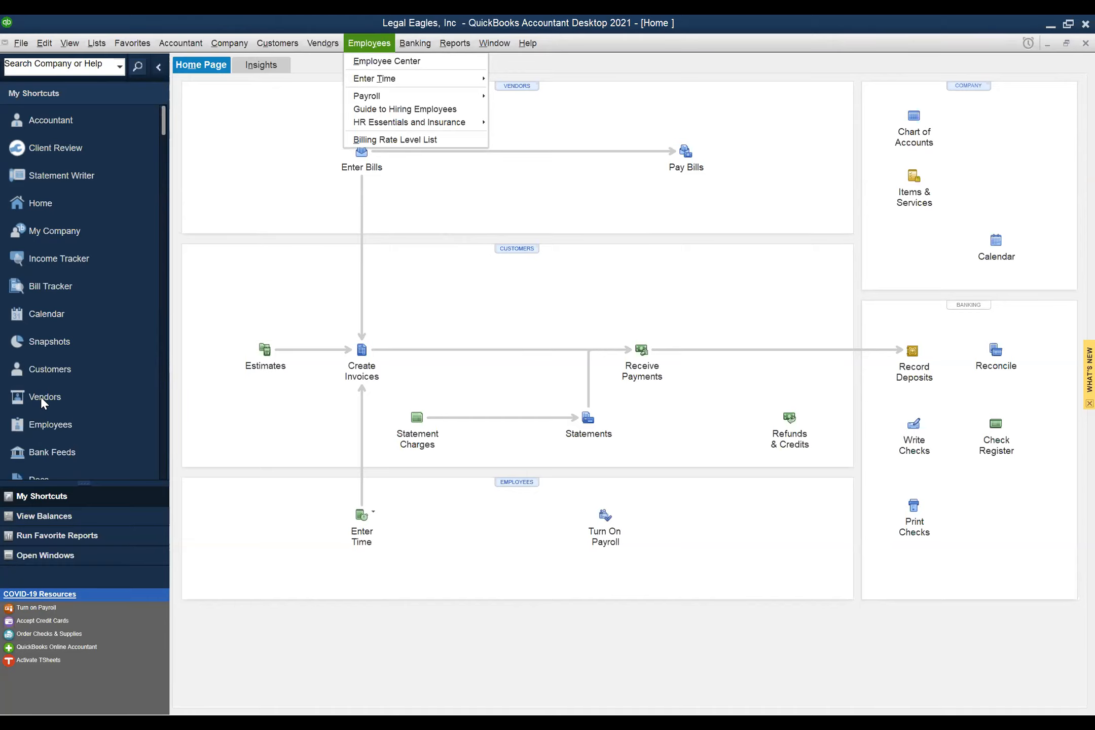
- Dismiss the Employees menu, review the Lists menu, and close it without choosing anything
left_click(274, 216)
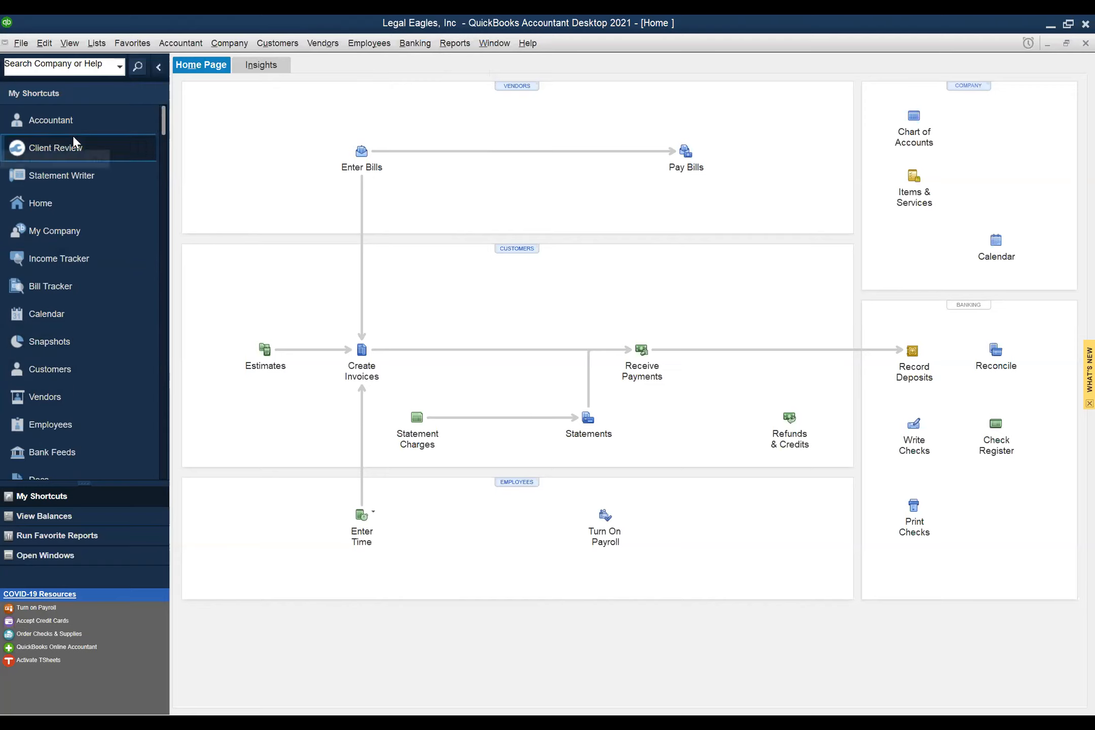
left_click(96, 44)
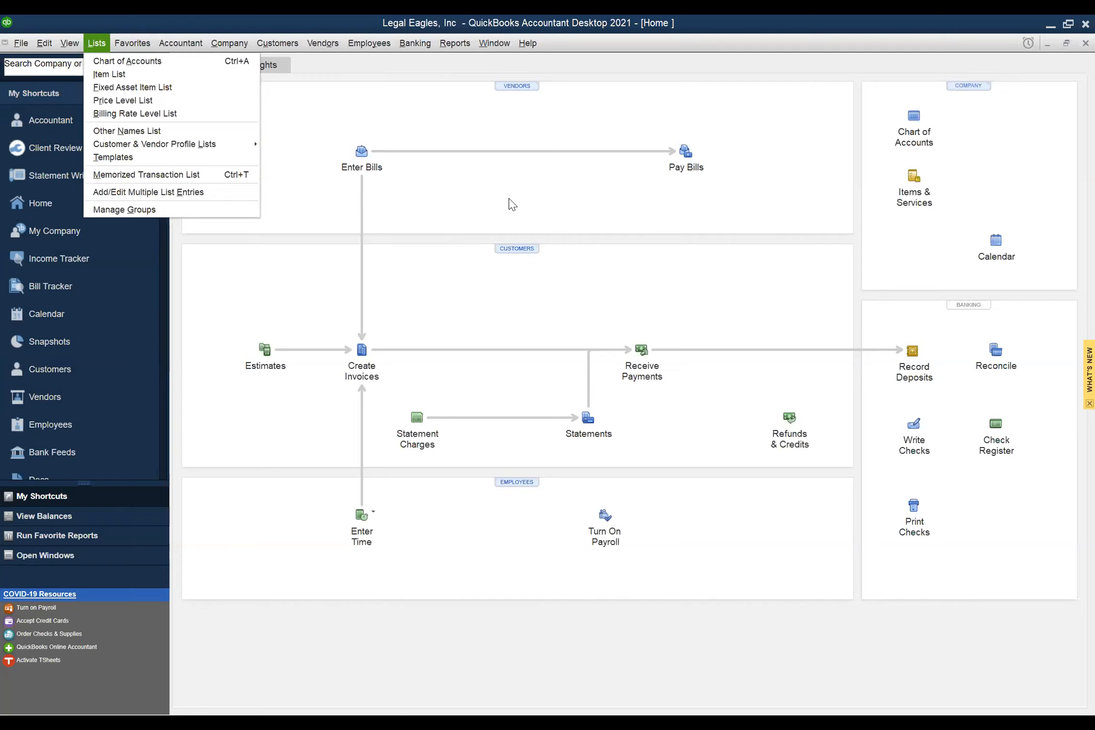
left_click(525, 205)
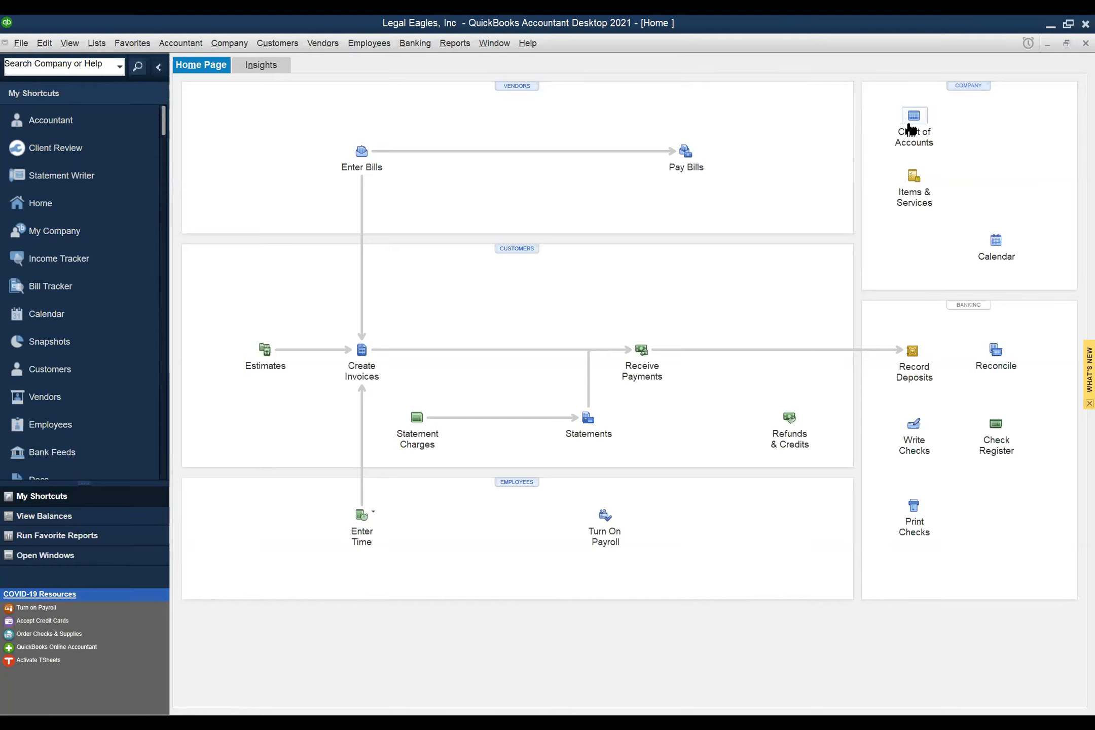
- Open the Chart of Accounts and review its Activities, Reports and Account button menus
left_click(915, 130)
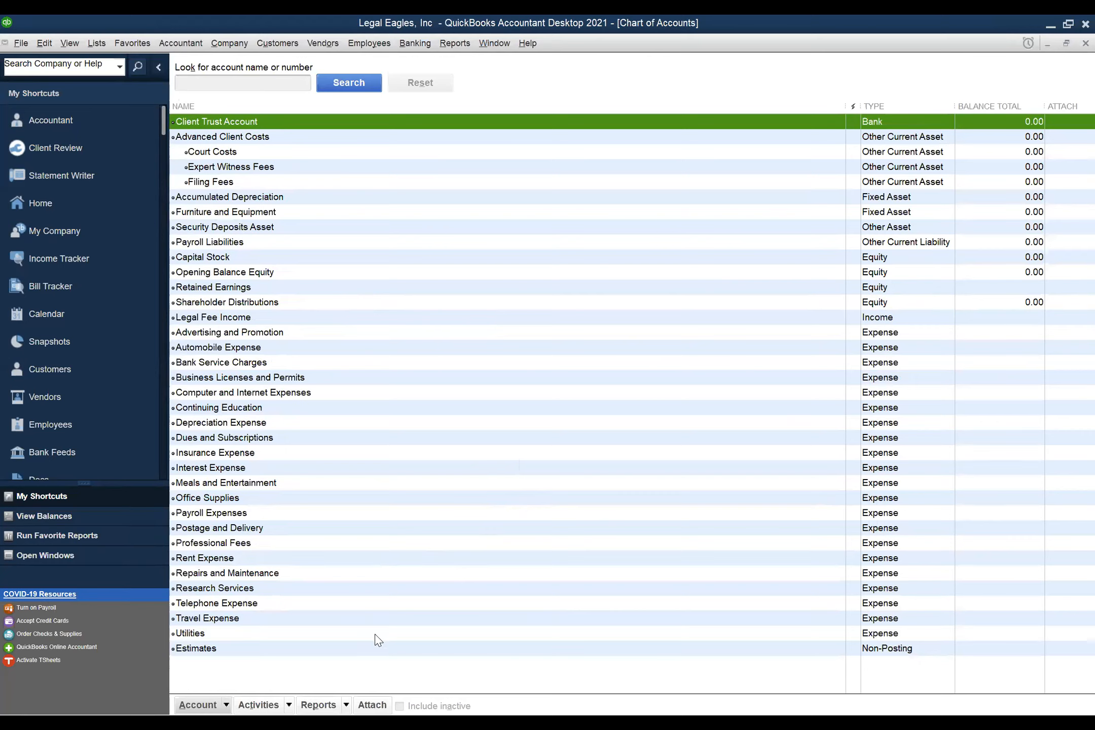
left_click(288, 706)
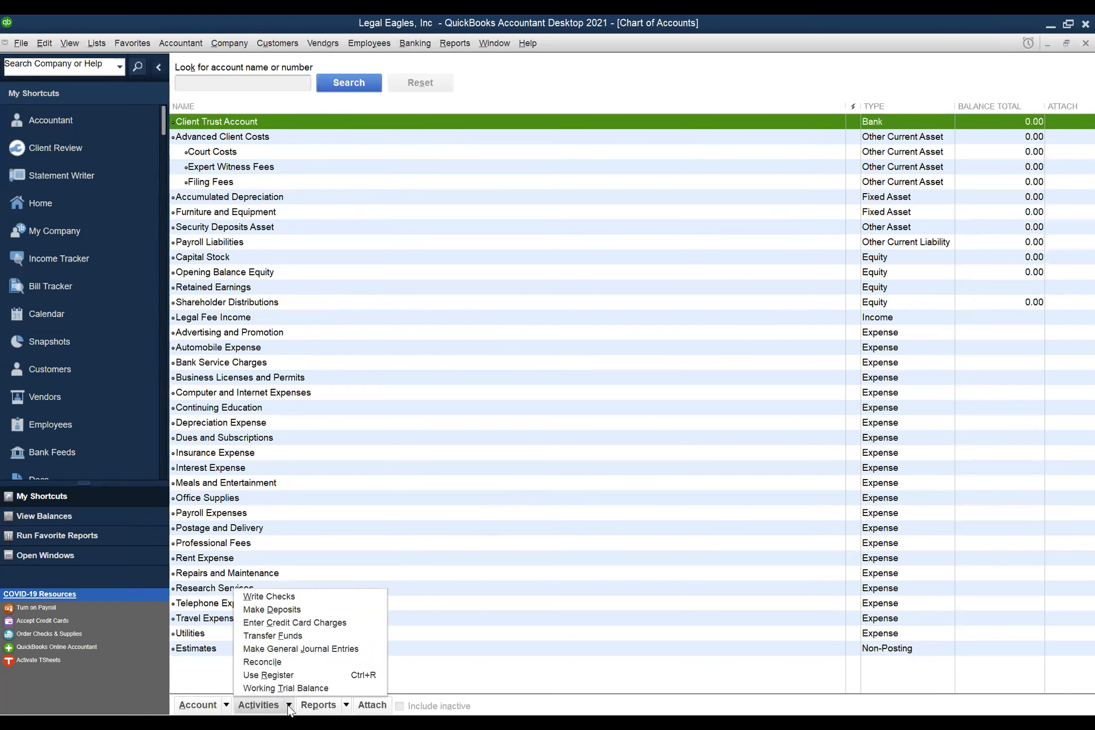
left_click(347, 706)
left_click(347, 706)
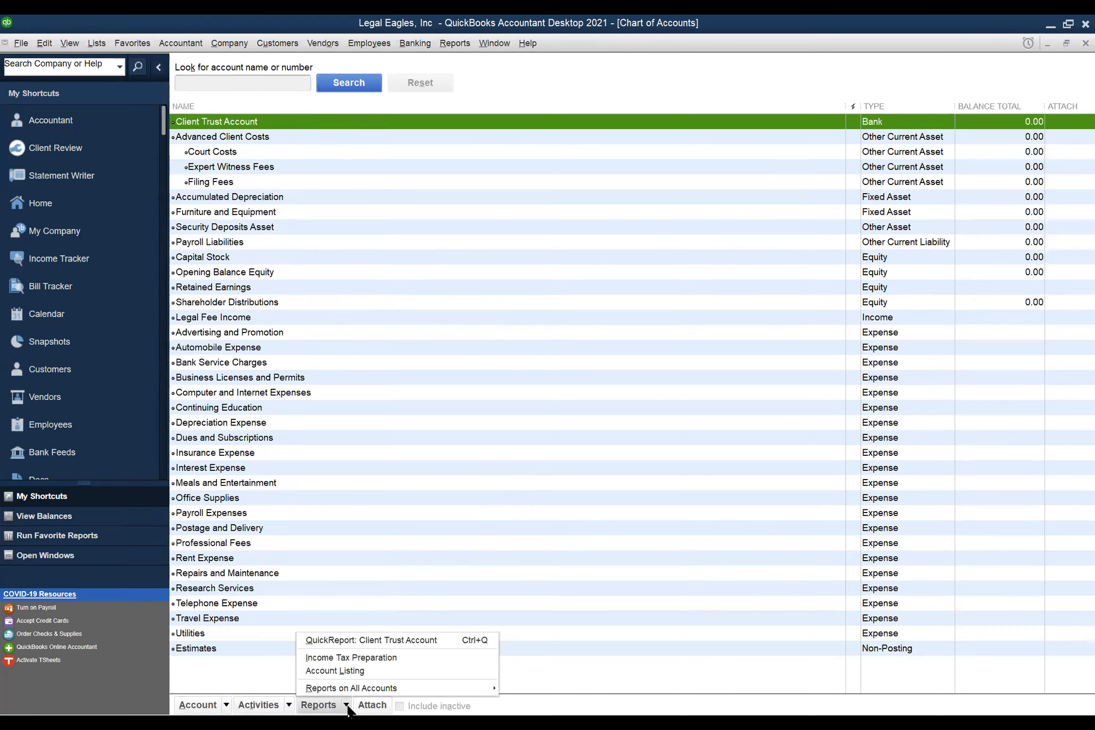
left_click(226, 706)
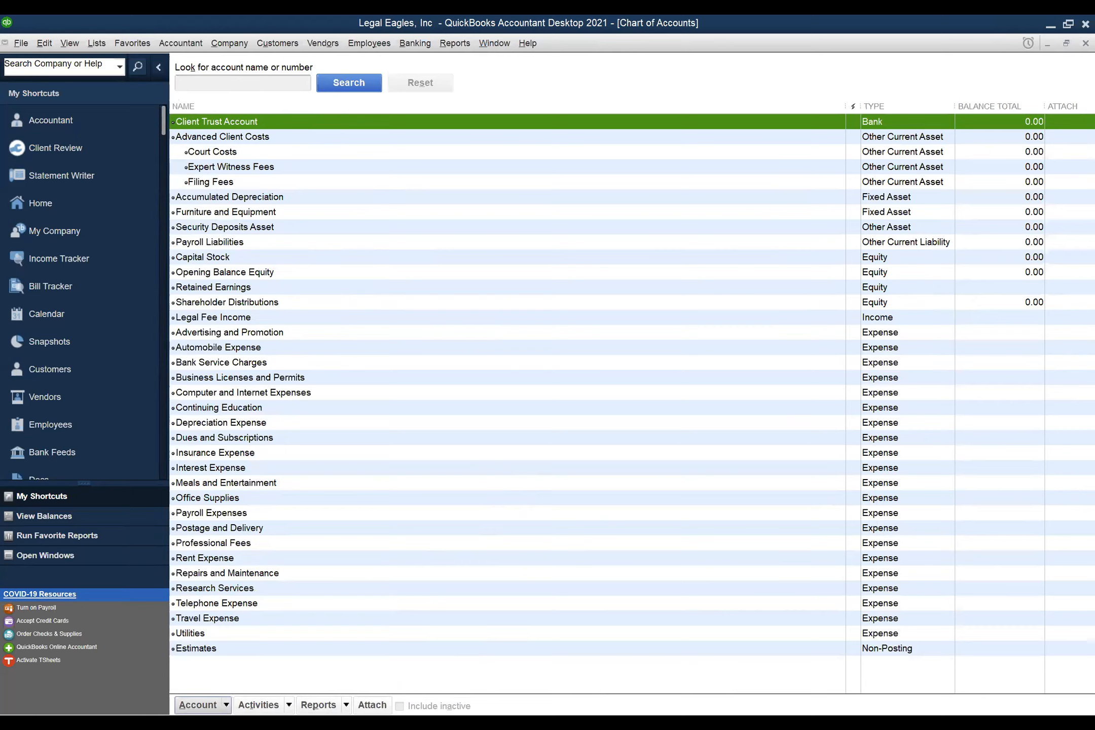
left_click(226, 706)
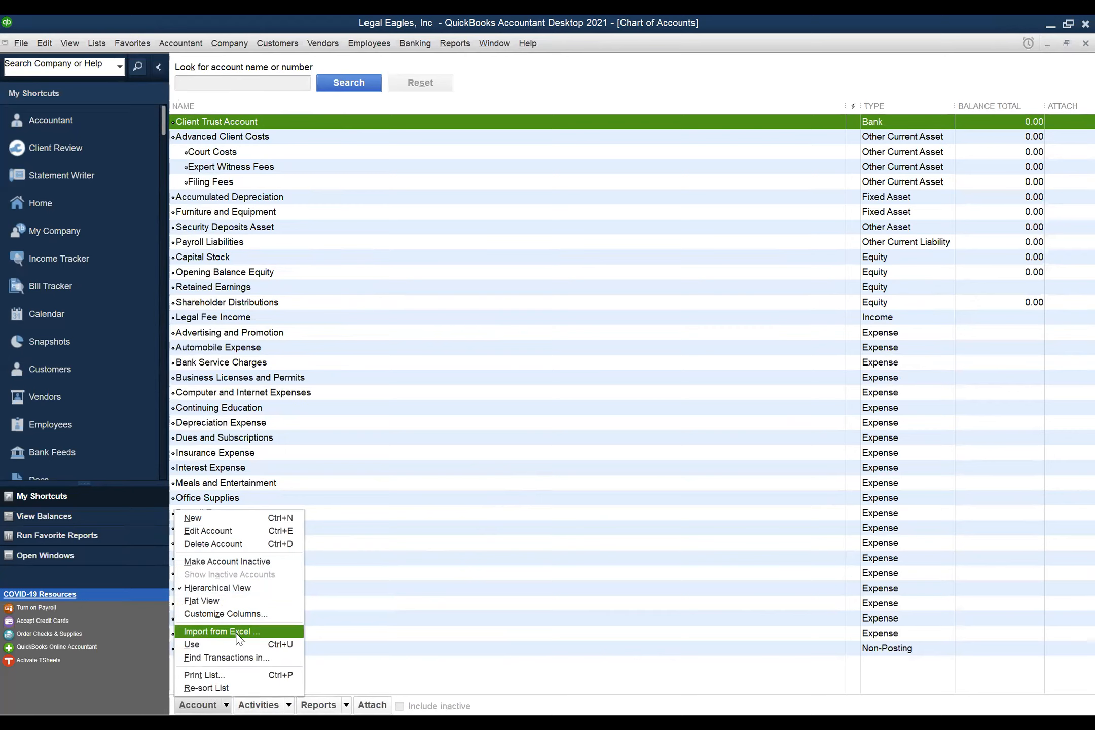
left_click(517, 706)
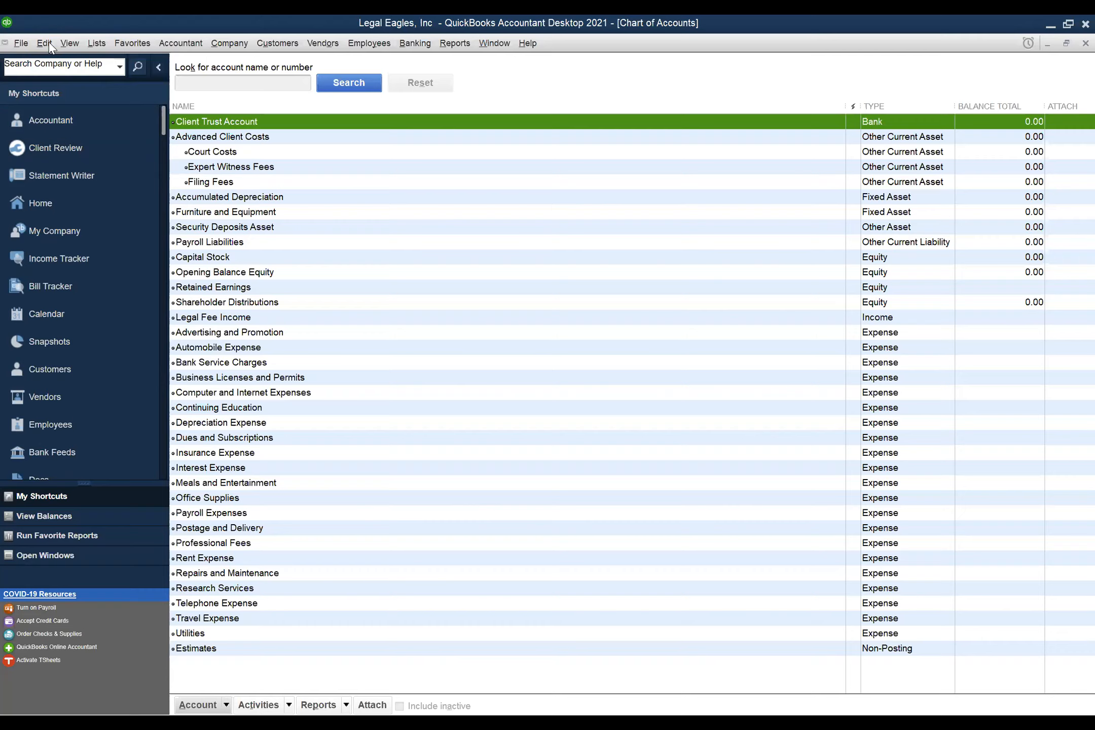
- Close the Chart of Accounts window and bring up the Edit menu
left_click(1072, 42)
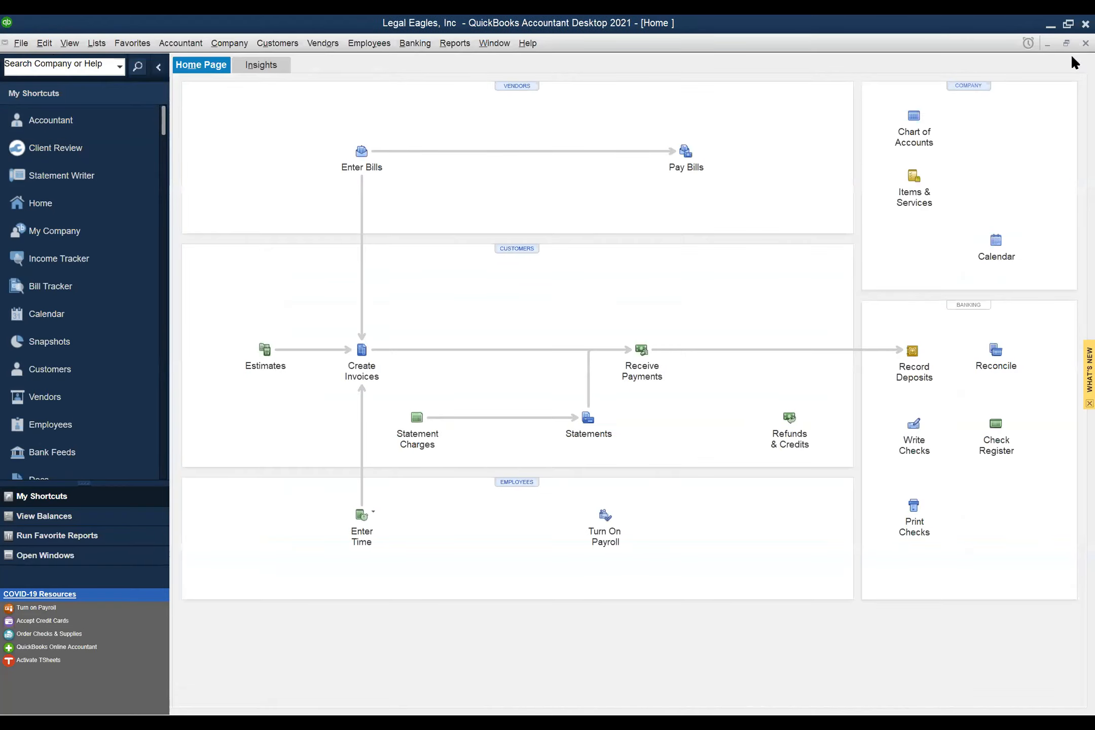
left_click(43, 44)
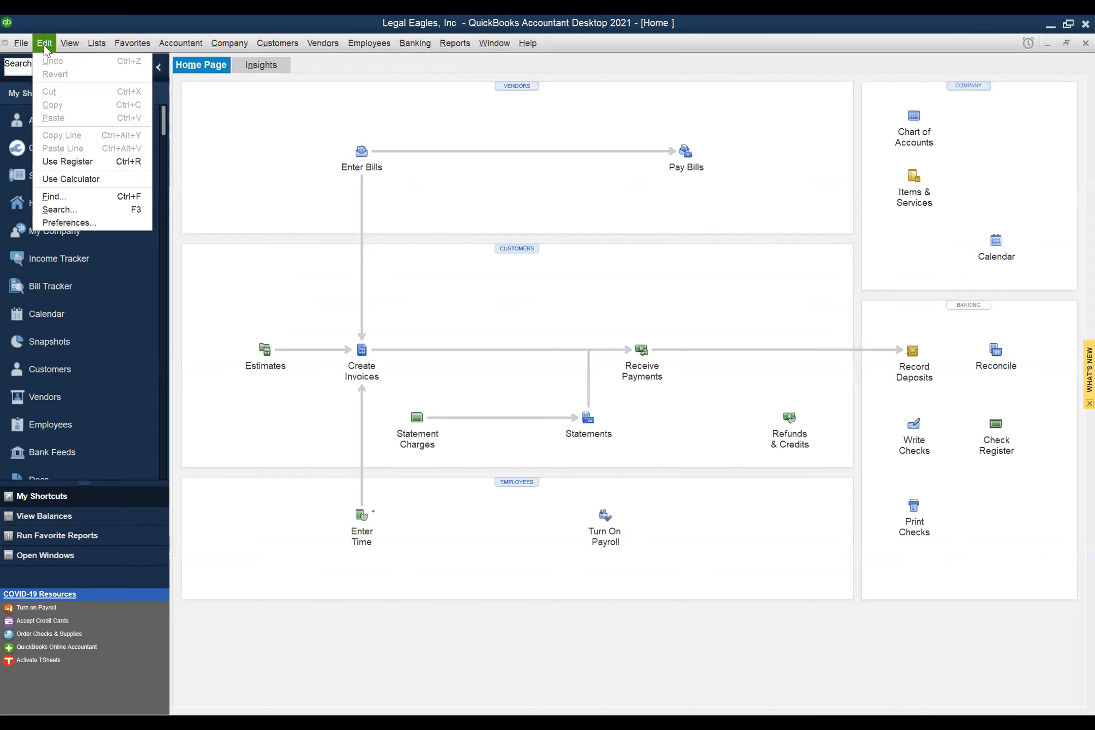
- Open Preferences, look at Accounting, Bills and Calendar, then show Accounting's Company Preferences
left_click(73, 224)
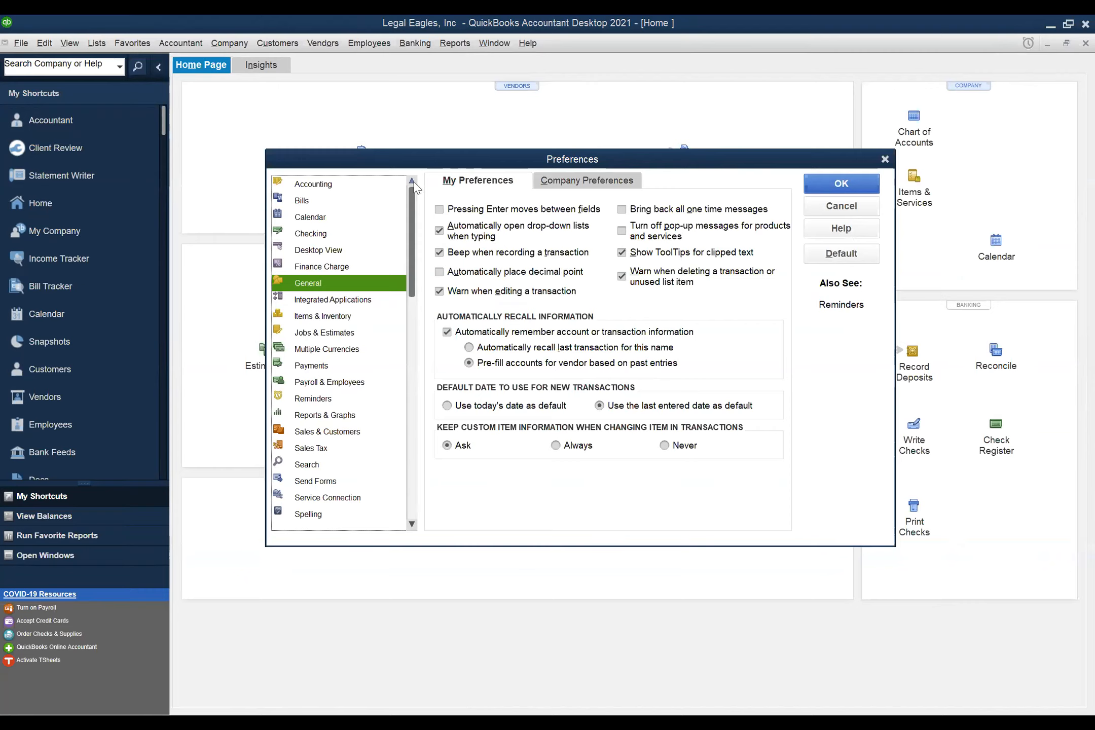
left_click(336, 189)
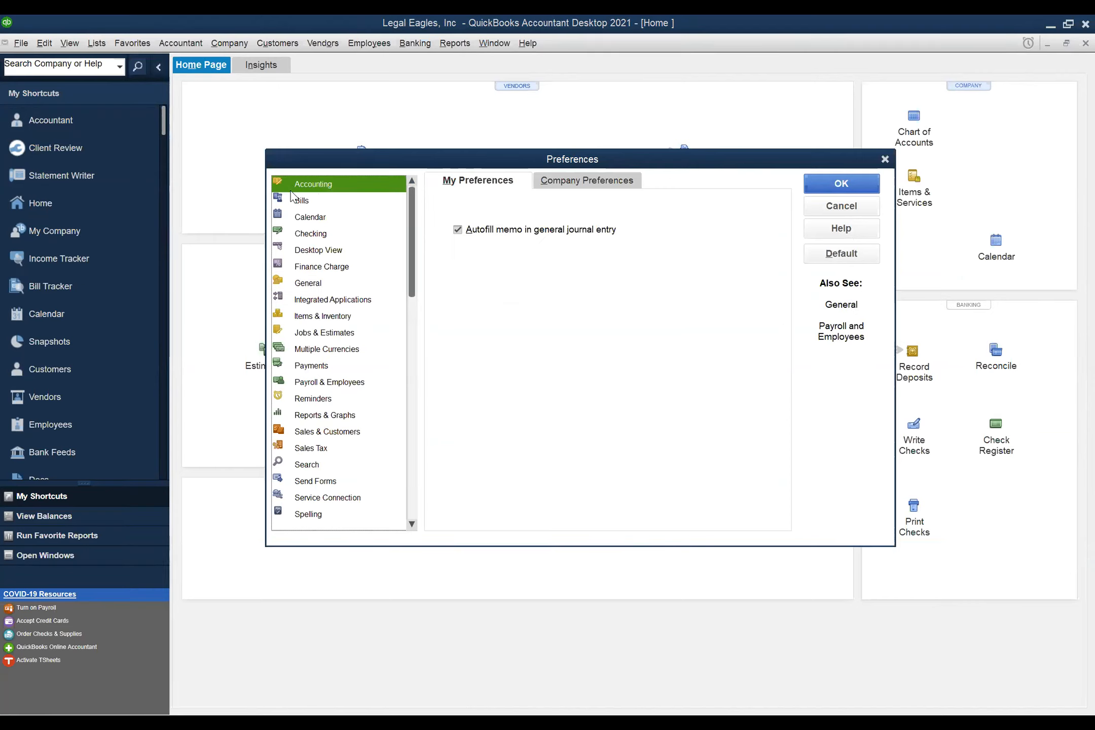
left_click(300, 203)
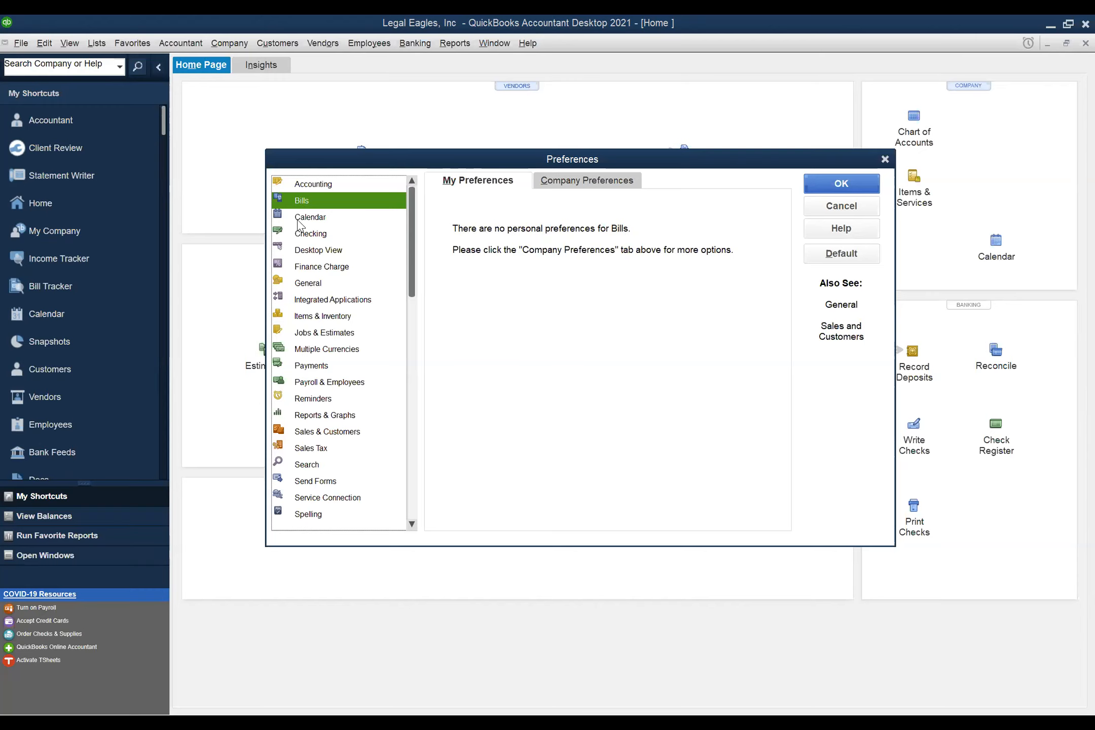
left_click(300, 219)
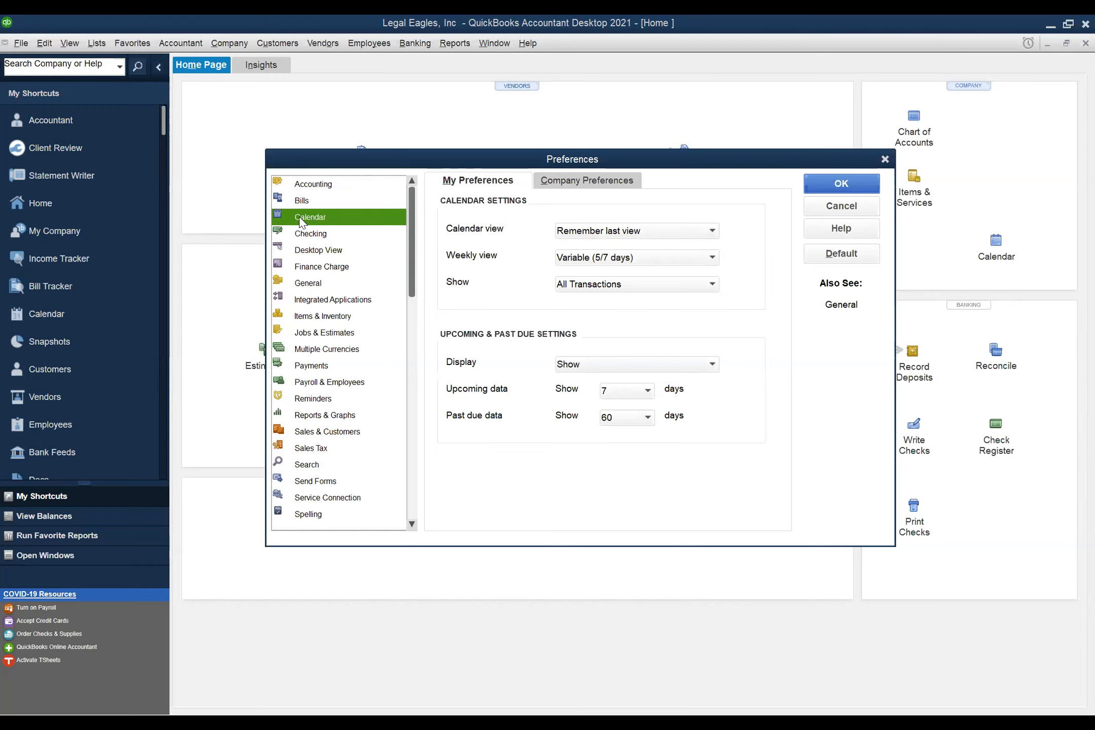
left_click(301, 190)
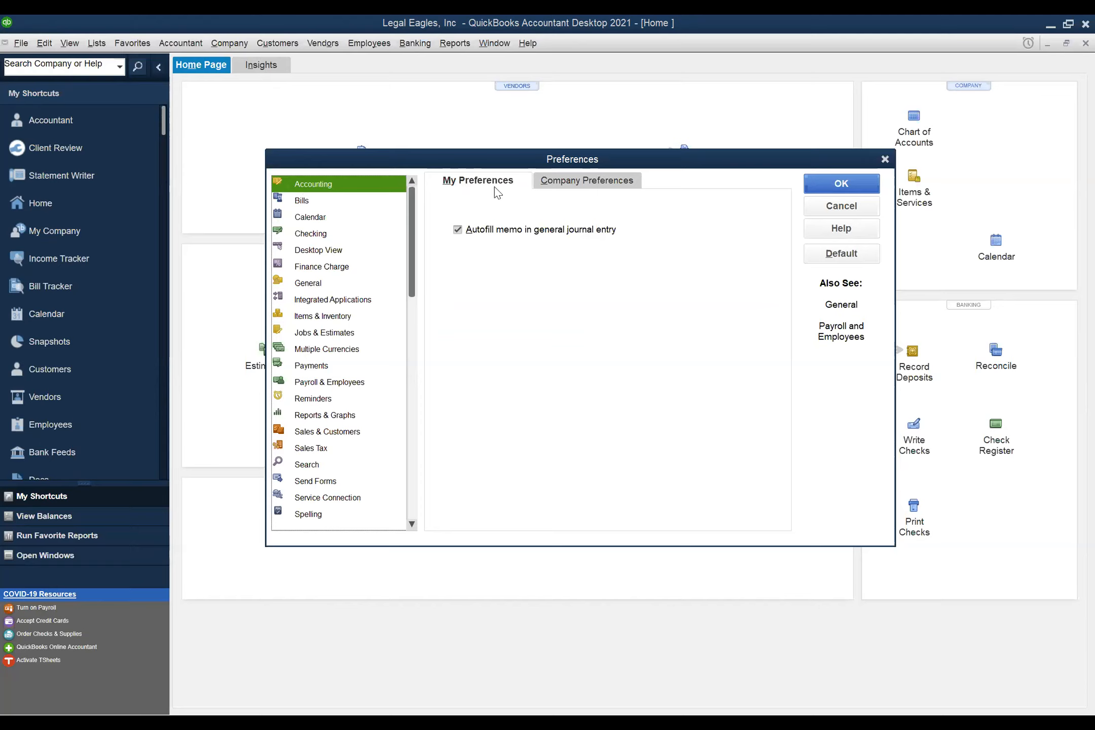
left_click(560, 184)
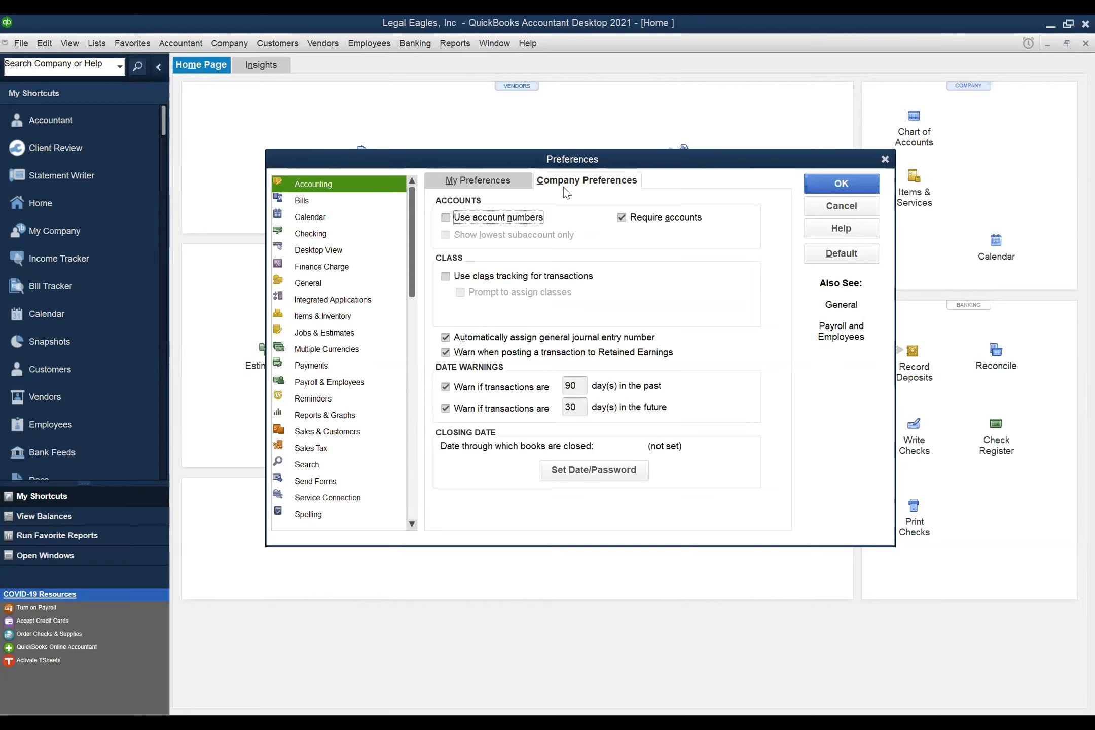
- Uncheck the warning for transactions dated 90 days in the past in Accounting Company Preferences
left_click(454, 184)
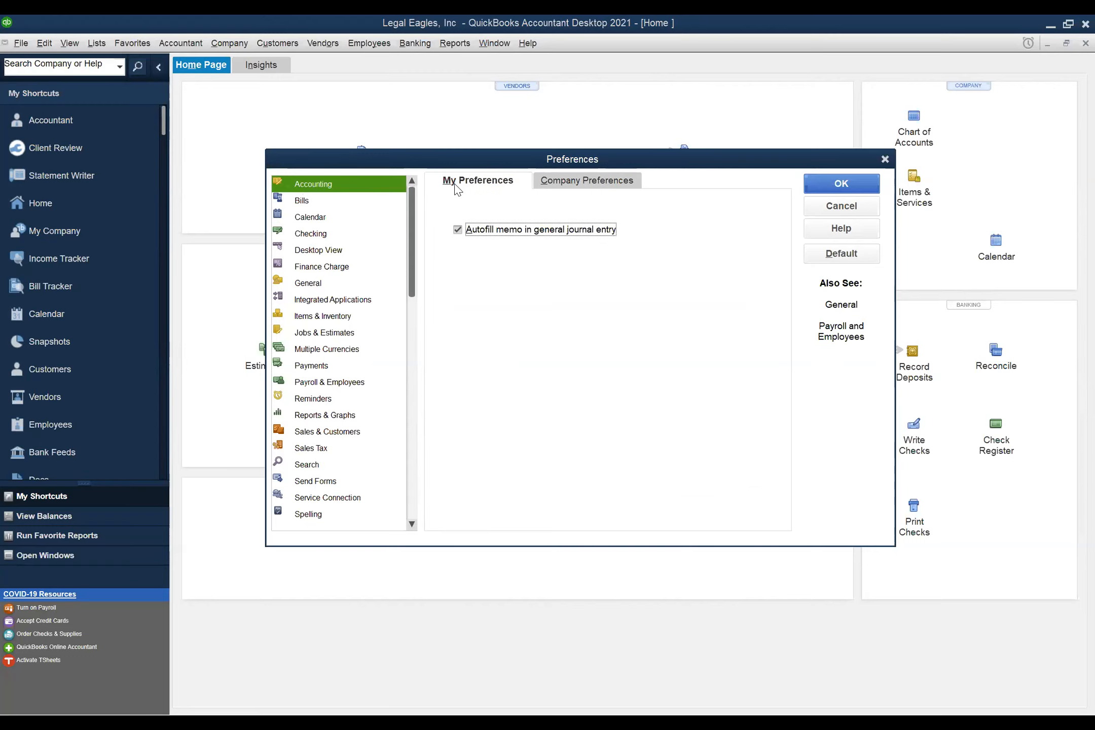
left_click(589, 190)
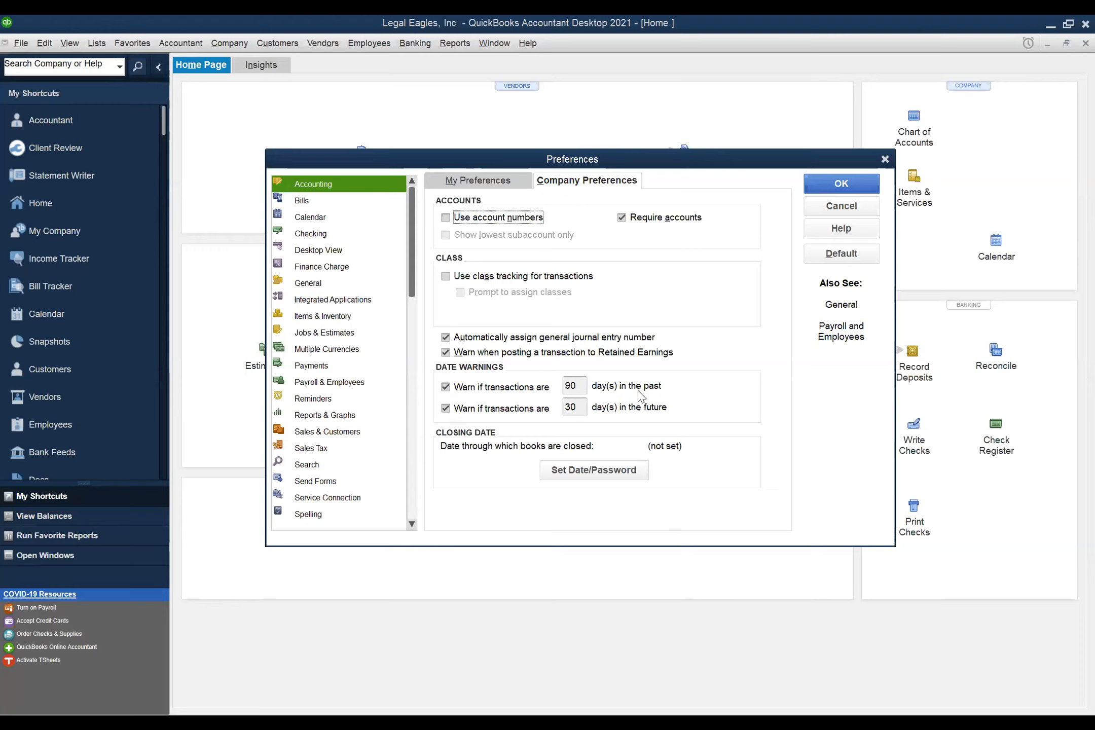
left_click(446, 388)
left_click(446, 388)
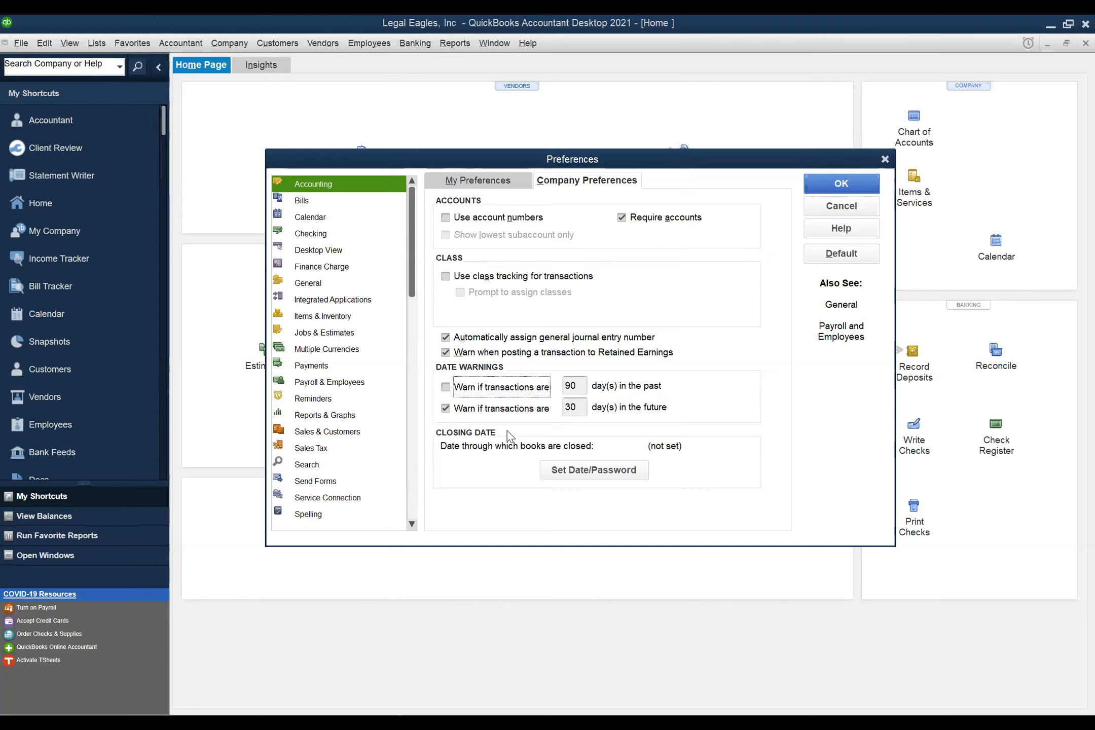
- Check 'Use class tracking for transactions', then choose General in the Preferences list
left_click(446, 276)
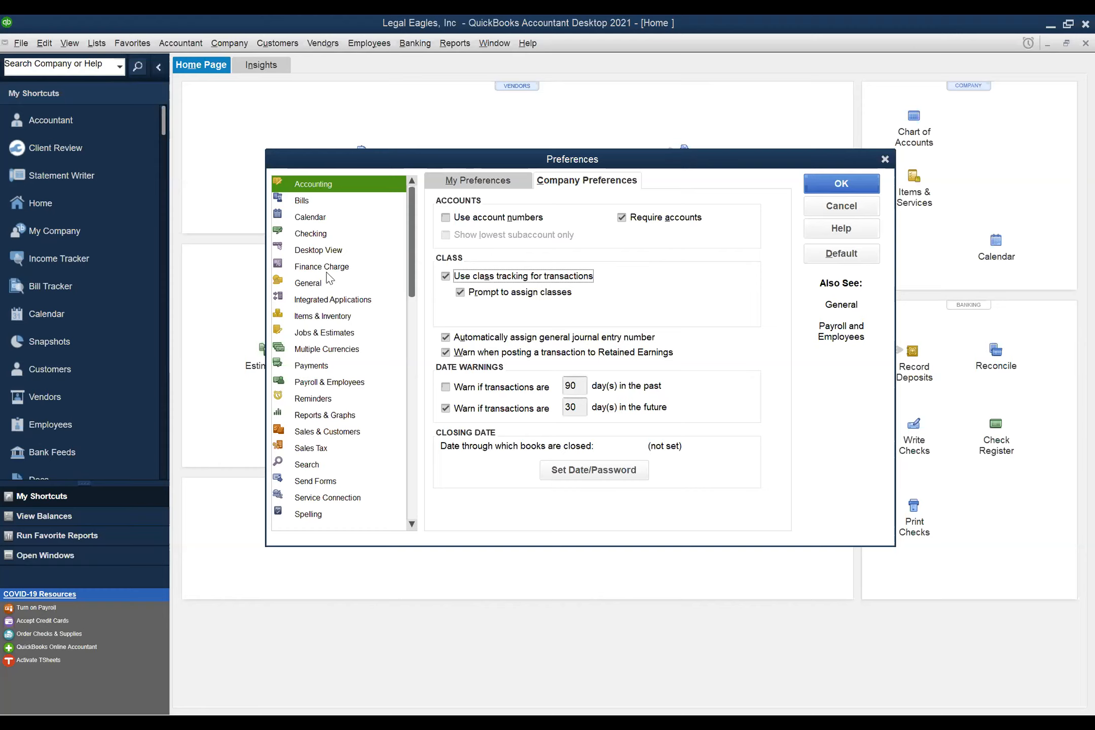
left_click(324, 284)
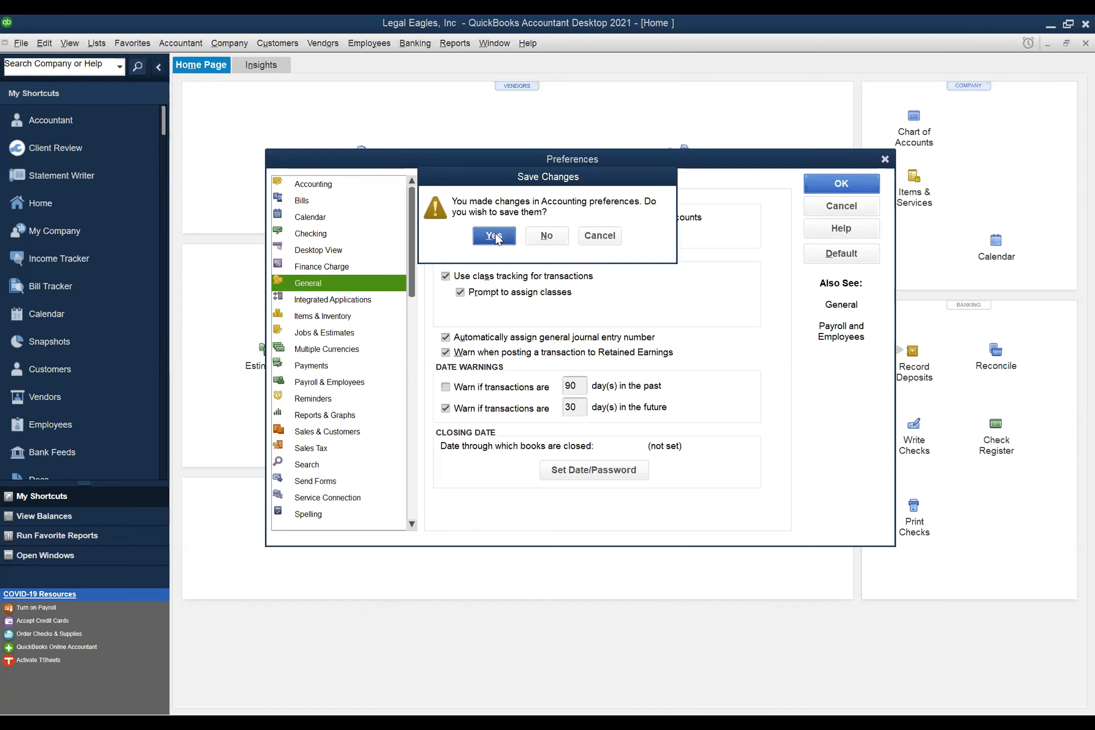
- Save the Accounting changes and show General's My Preferences tab
left_click(495, 236)
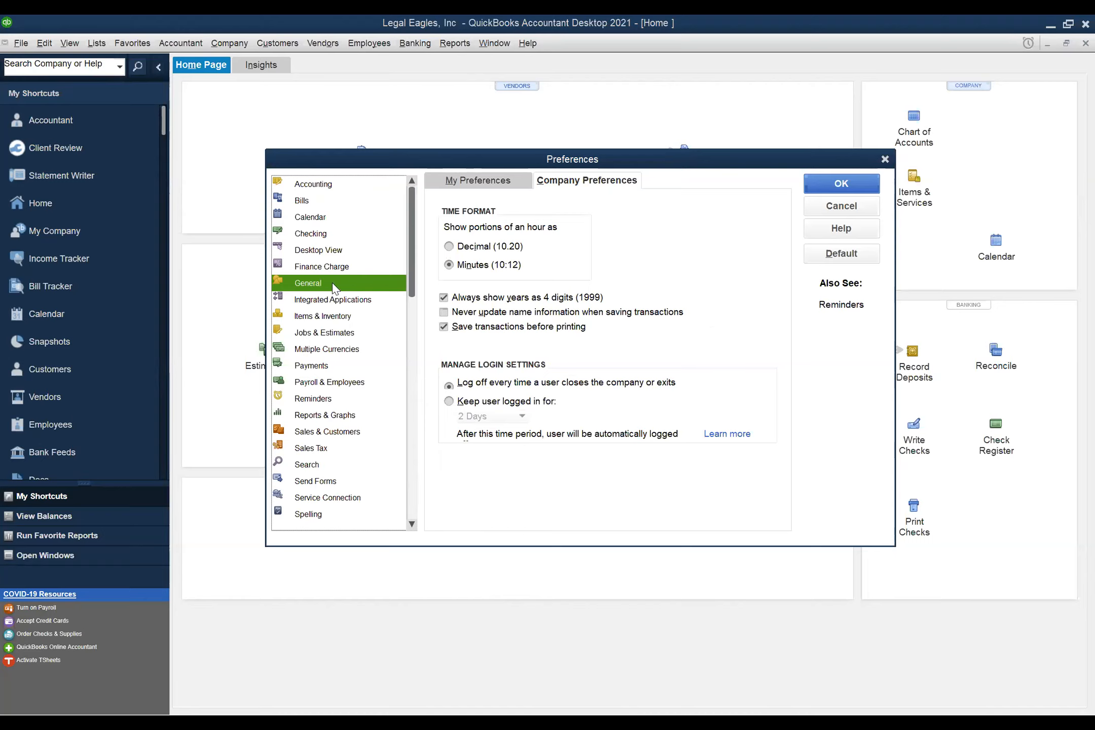
left_click(474, 186)
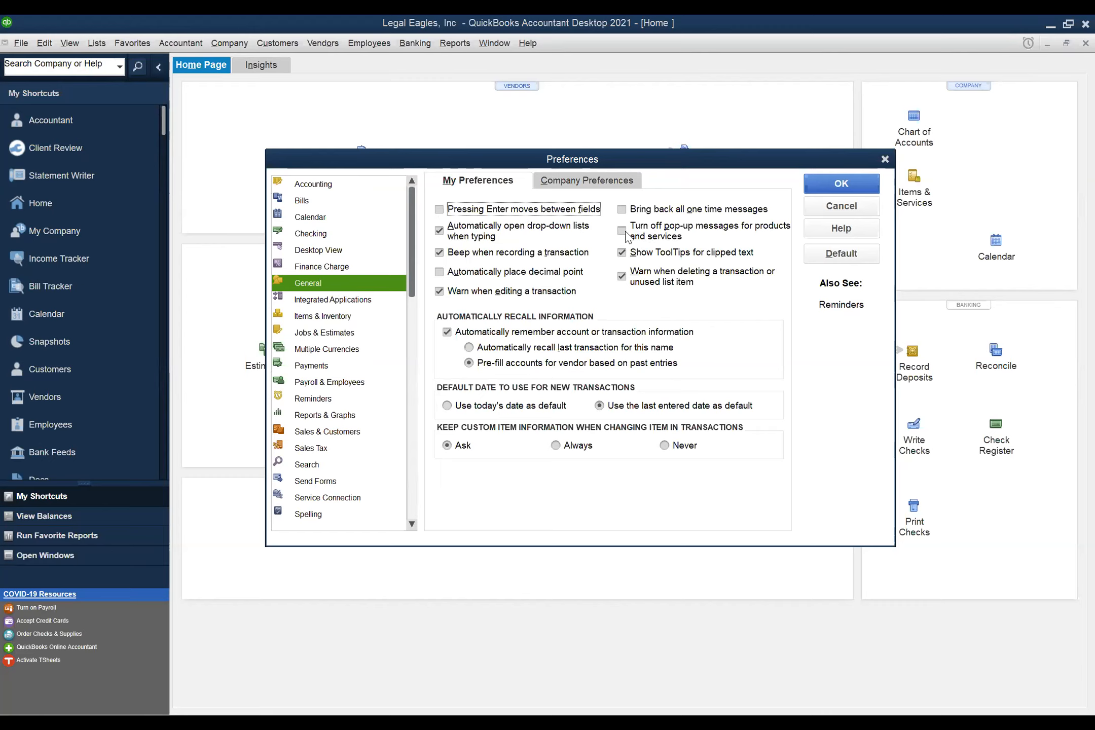
- Turn off pop-ups for products and services and save the General changes
left_click(625, 236)
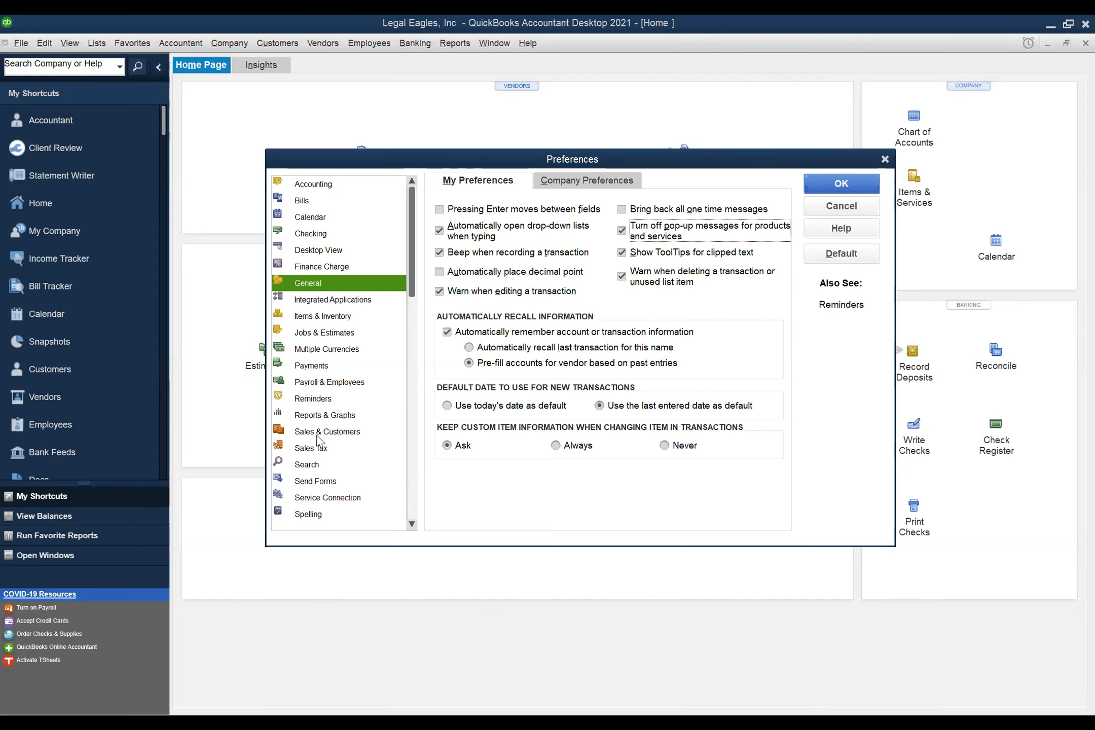
left_click(412, 525)
left_click(412, 526)
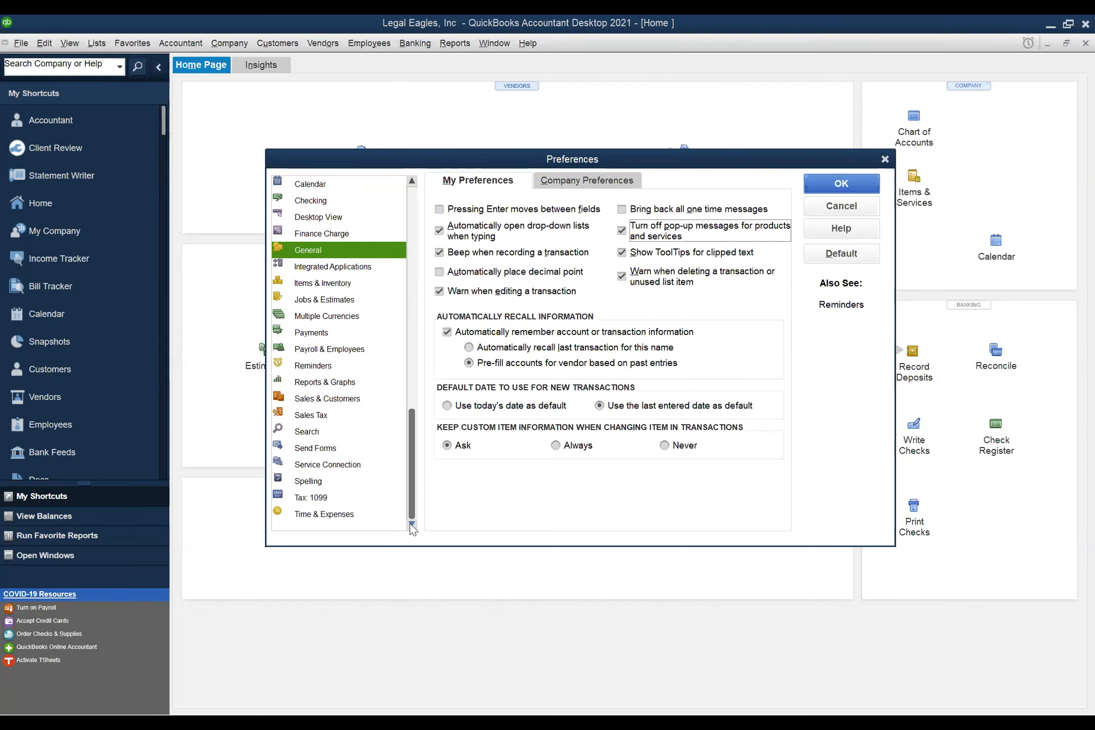
left_click(332, 516)
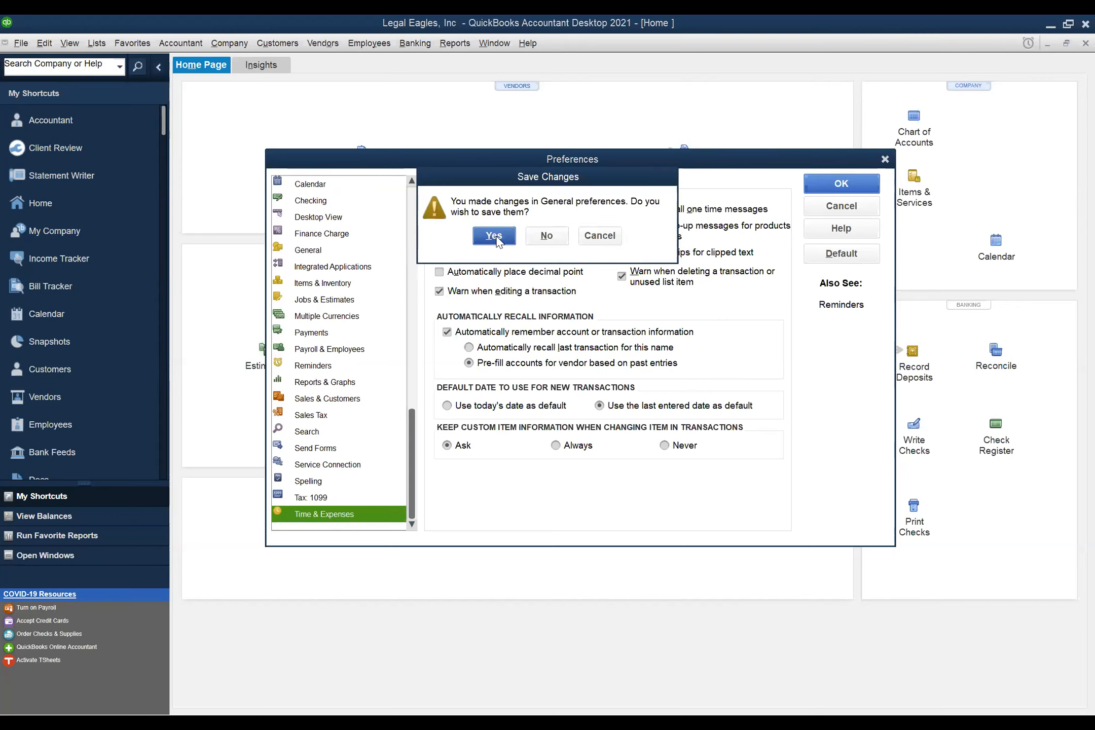
left_click(496, 241)
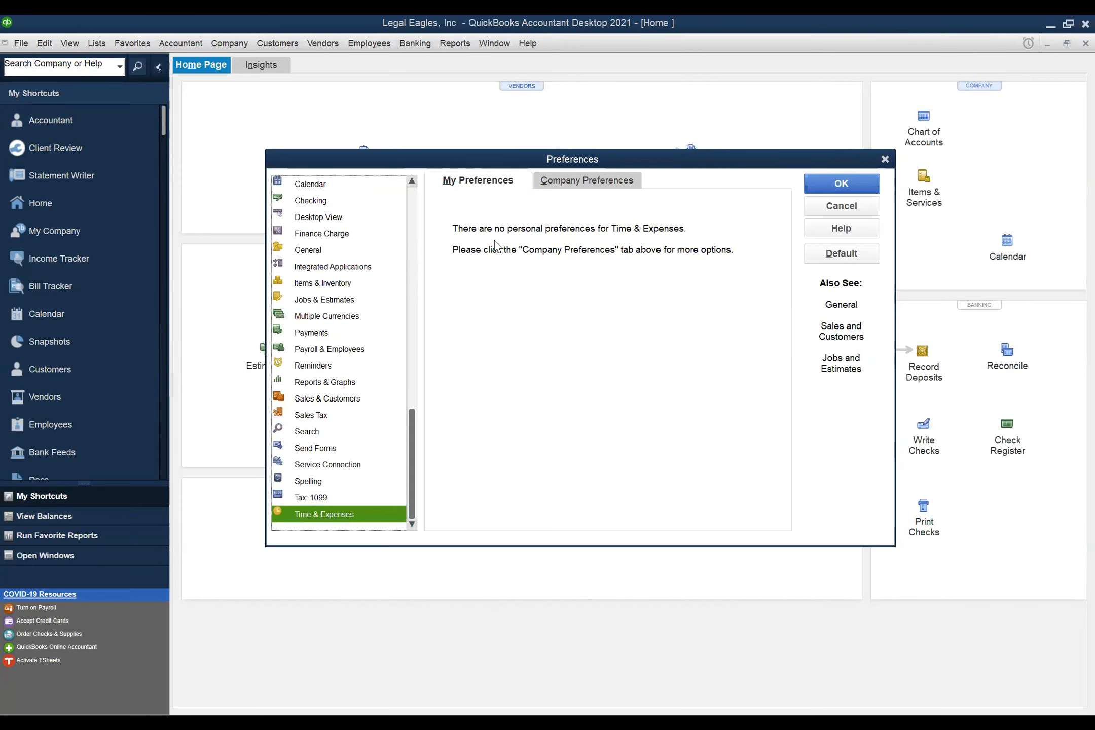
- Check 'Track reimbursed expenses as income' in Time & Expenses Company Preferences
left_click(621, 182)
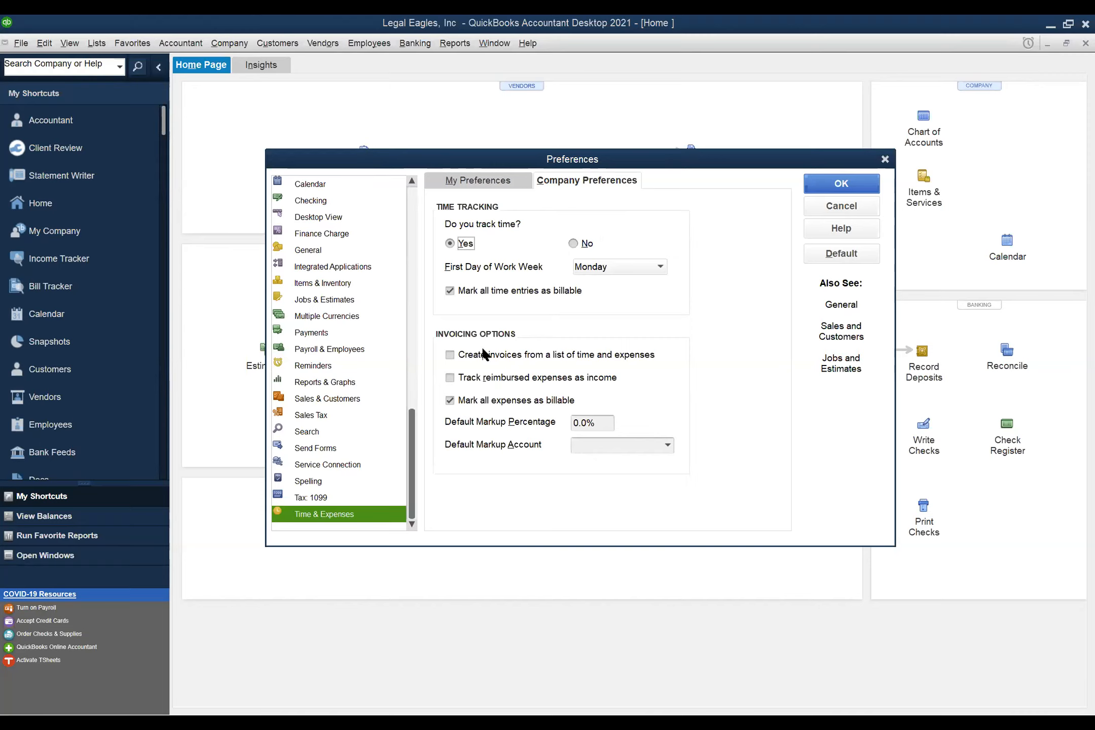
left_click(449, 378)
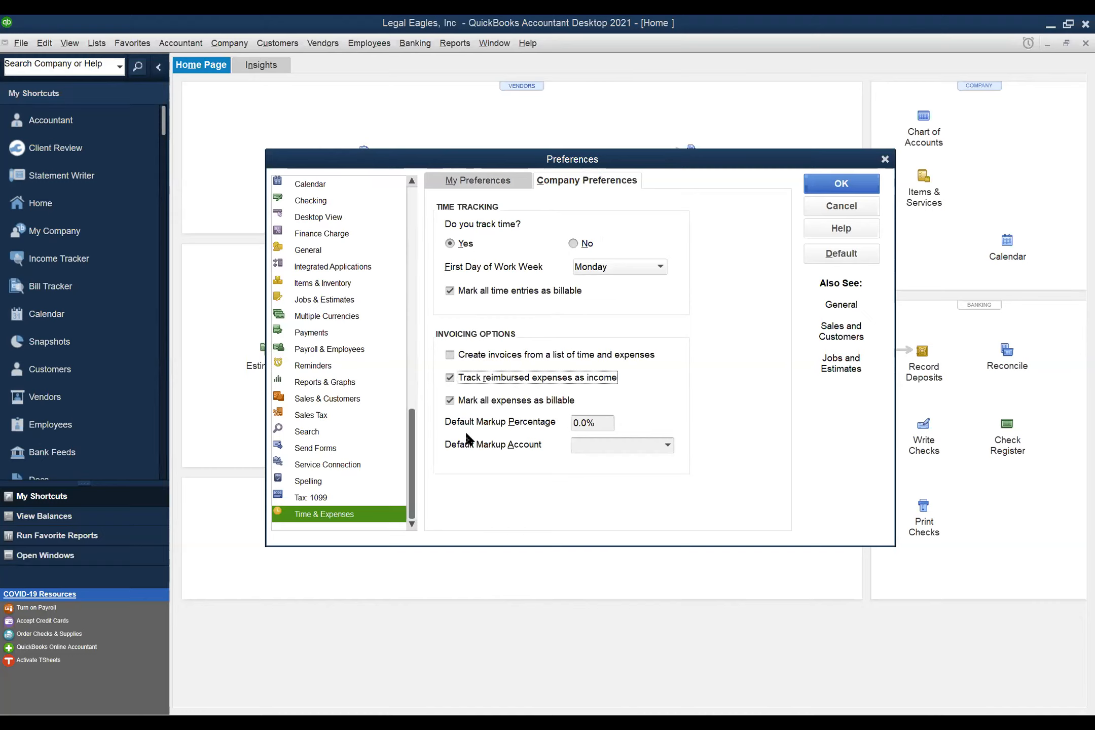
left_click(333, 381)
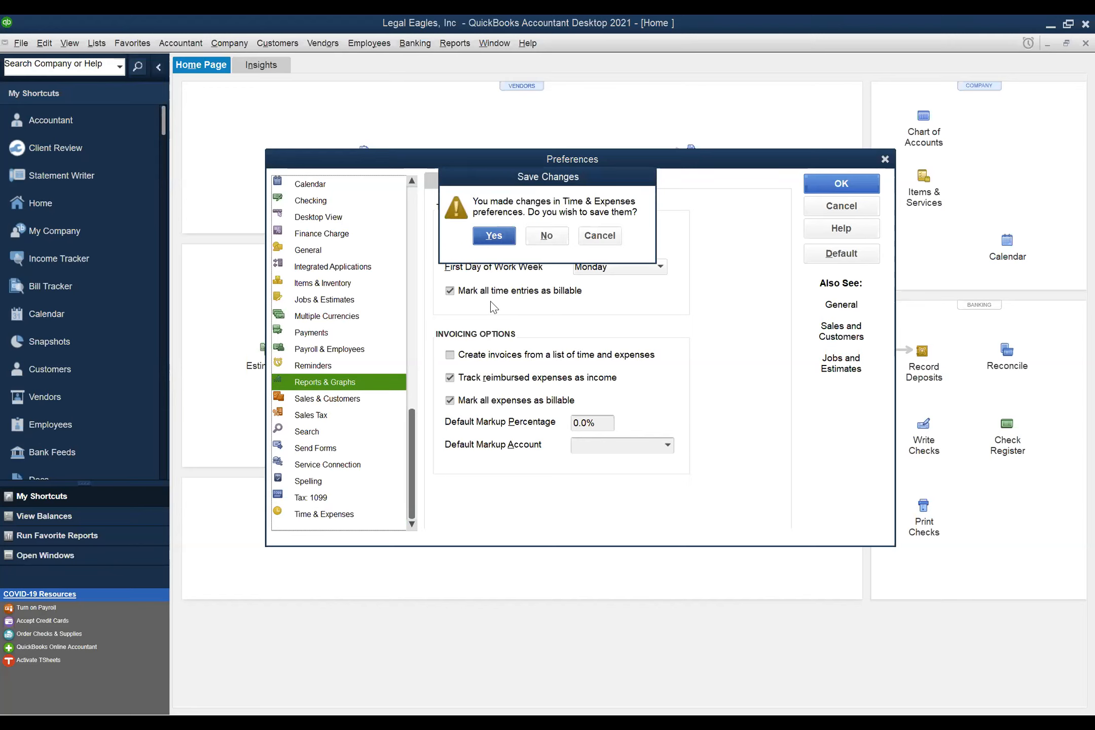
- Save the Time & Expenses changes, review Reports & Graphs, and close Preferences with OK
left_click(502, 235)
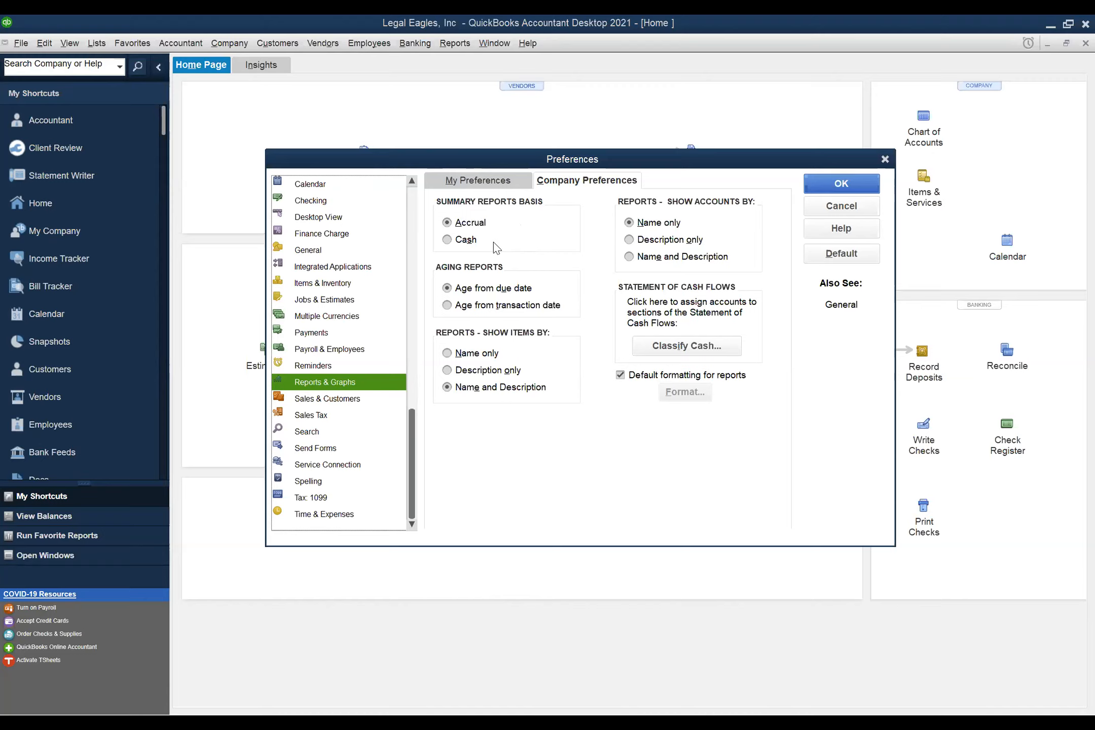
left_click(823, 191)
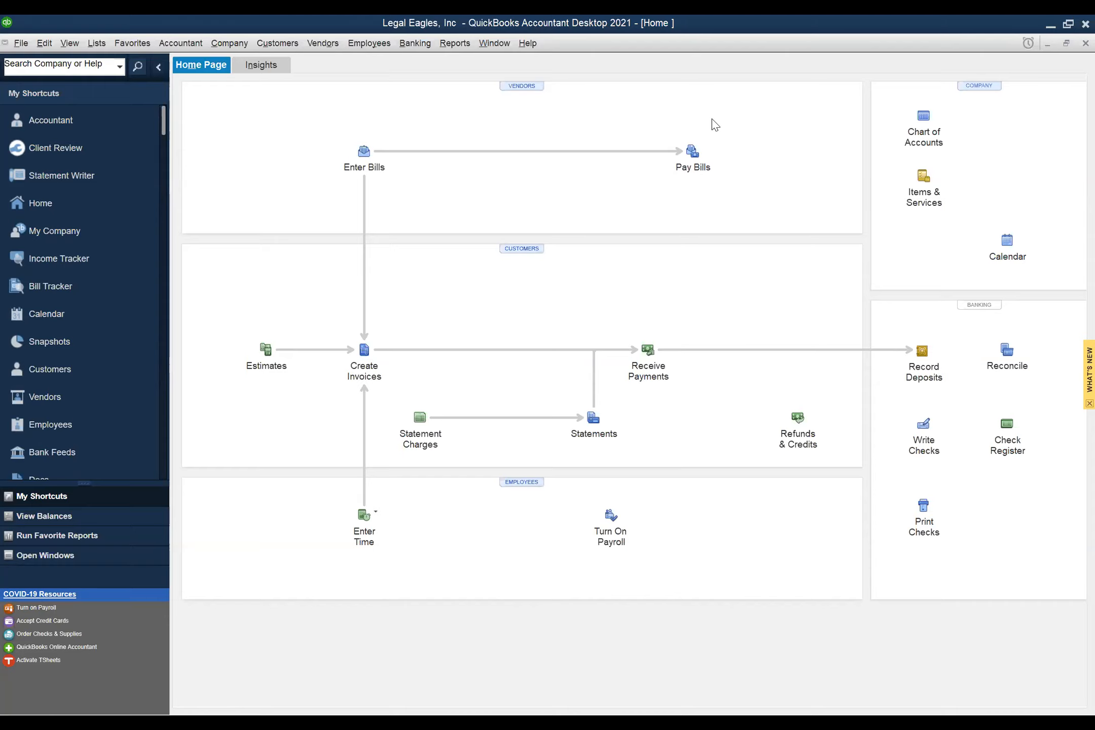
- Choose Lists > Chart of Accounts to show the company's account list
left_click(98, 44)
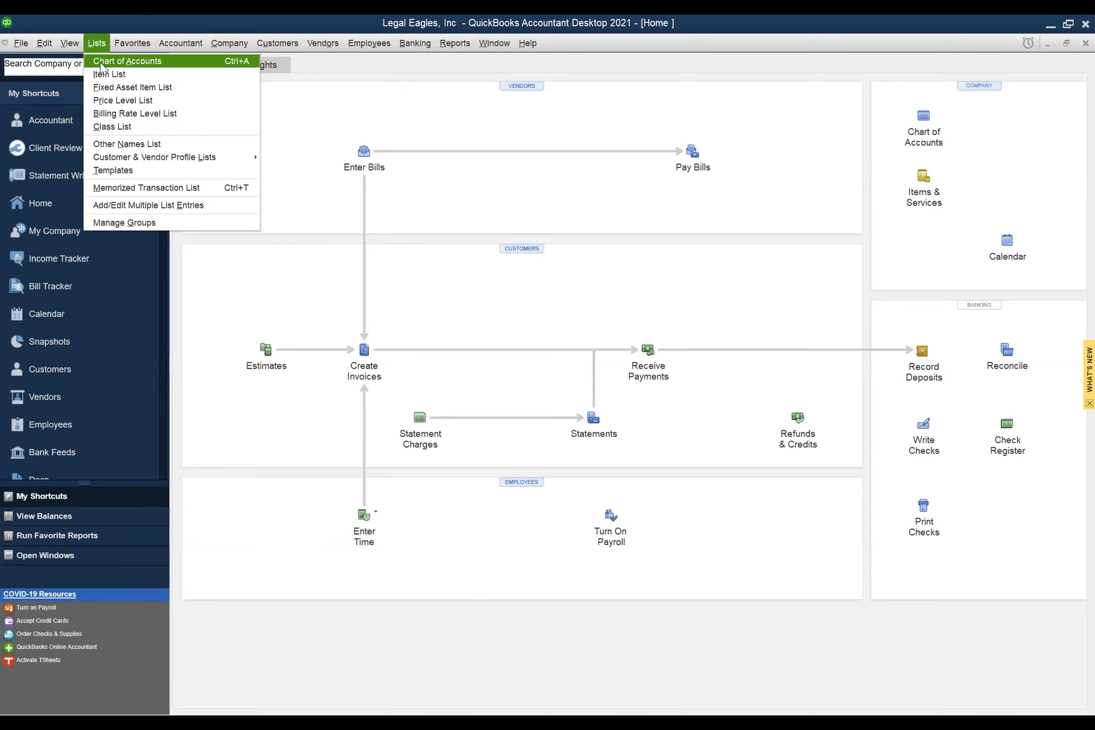
left_click(152, 62)
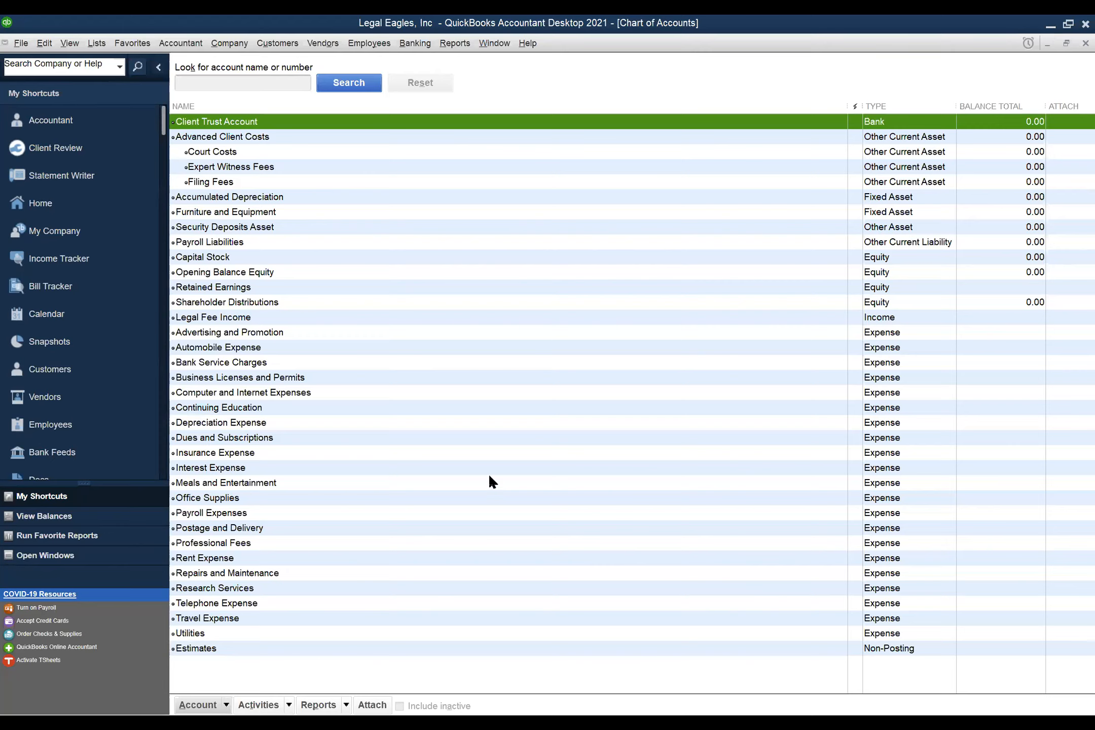
- Select the Client Trust Account in the Chart of Accounts, then bring up the Edit menu
key("ctrl+n")
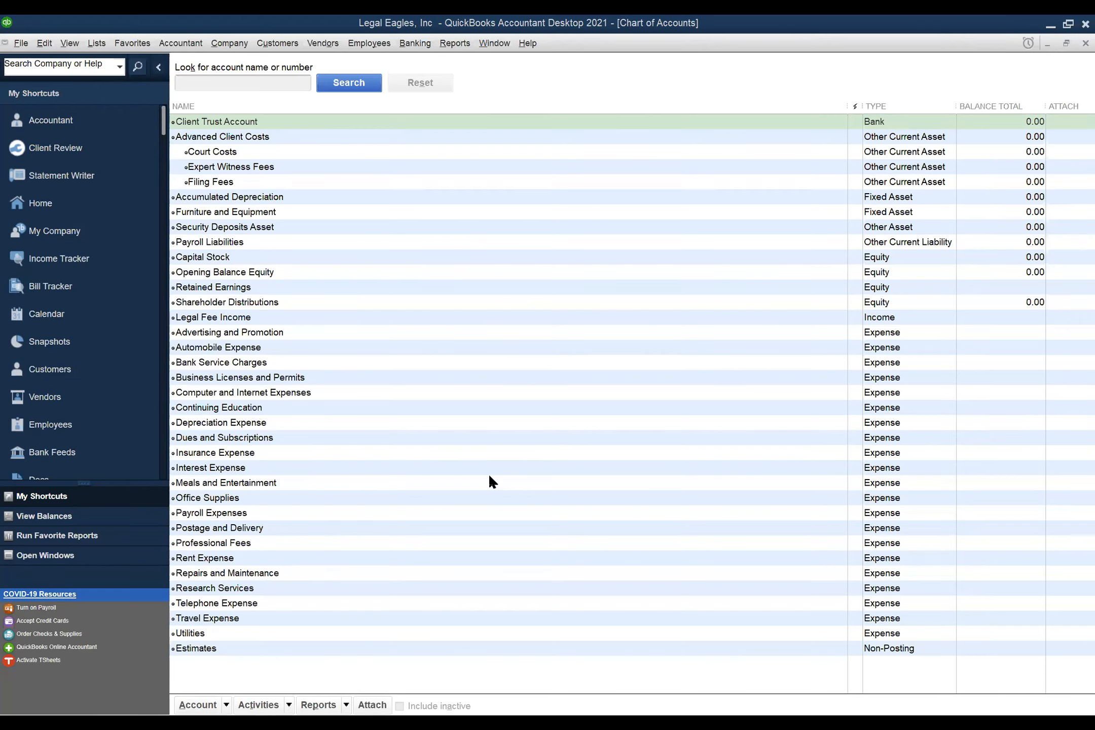
left_click(698, 127)
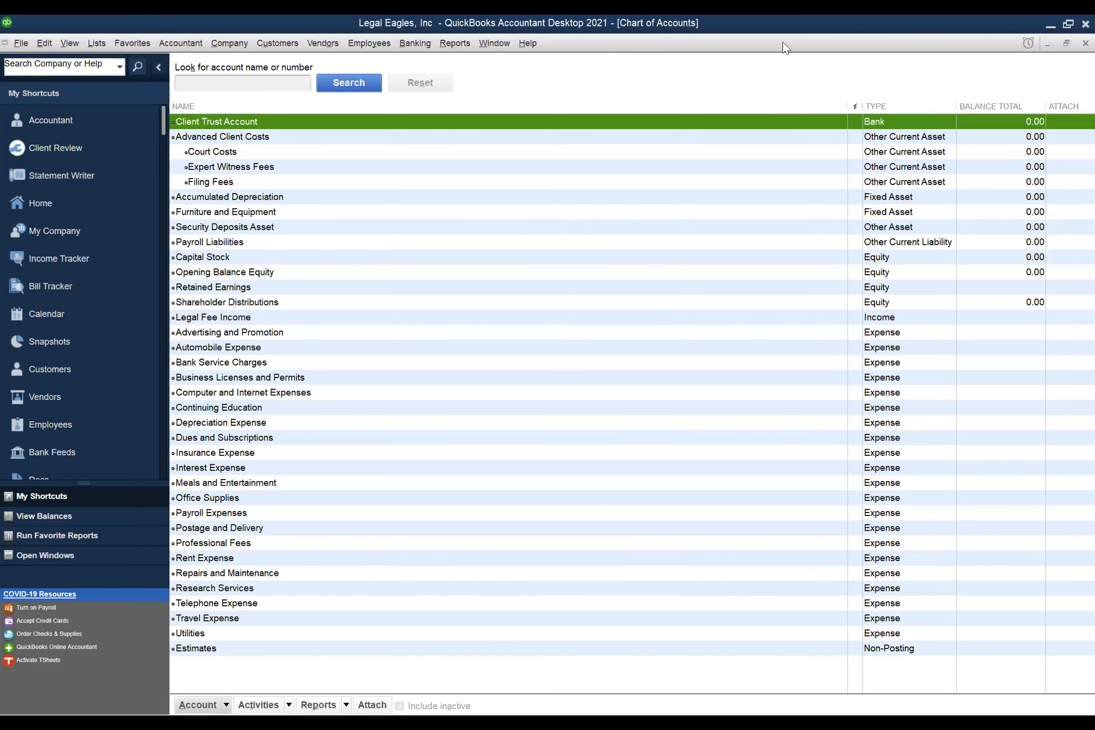
left_click(1047, 26)
left_click(46, 45)
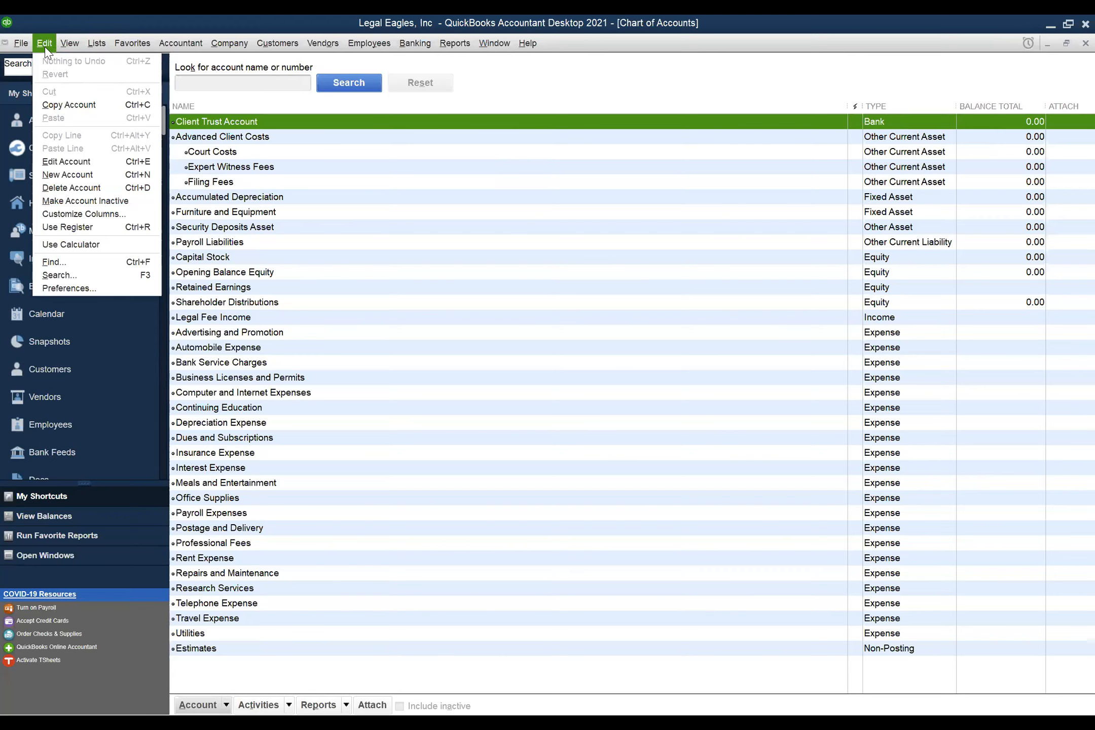
- Turn on Use account numbers and Show lowest subaccount only in Company accounting preferences, and save
left_click(86, 293)
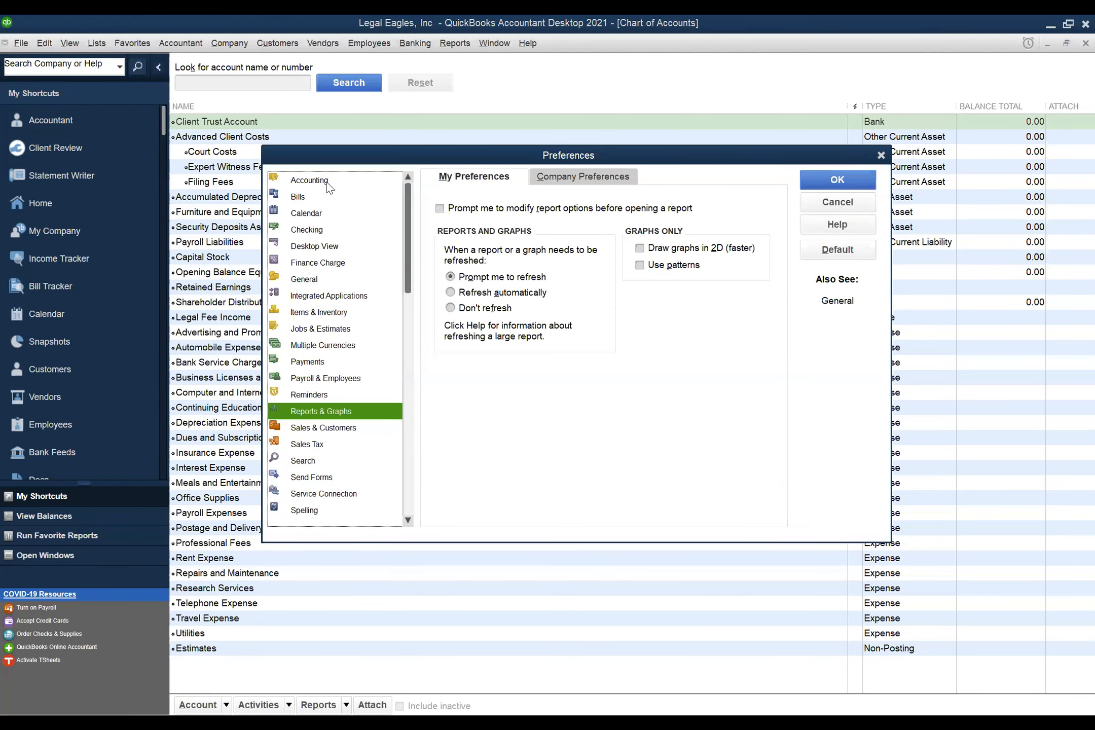
left_click(328, 186)
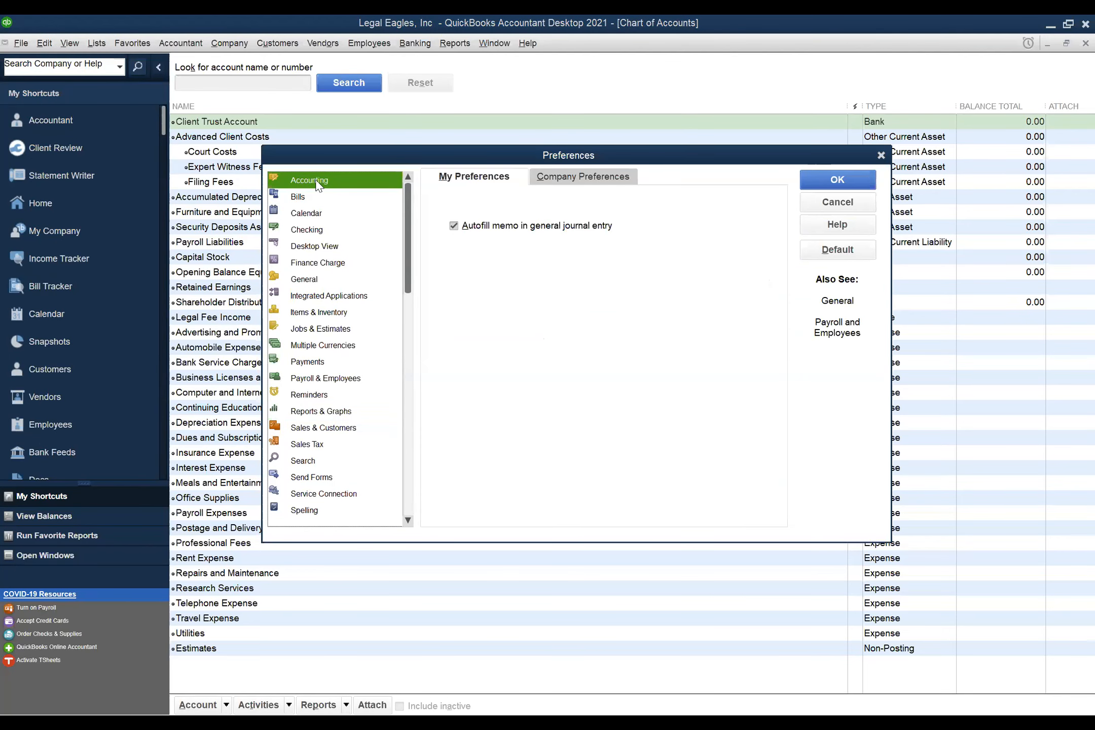
left_click(602, 183)
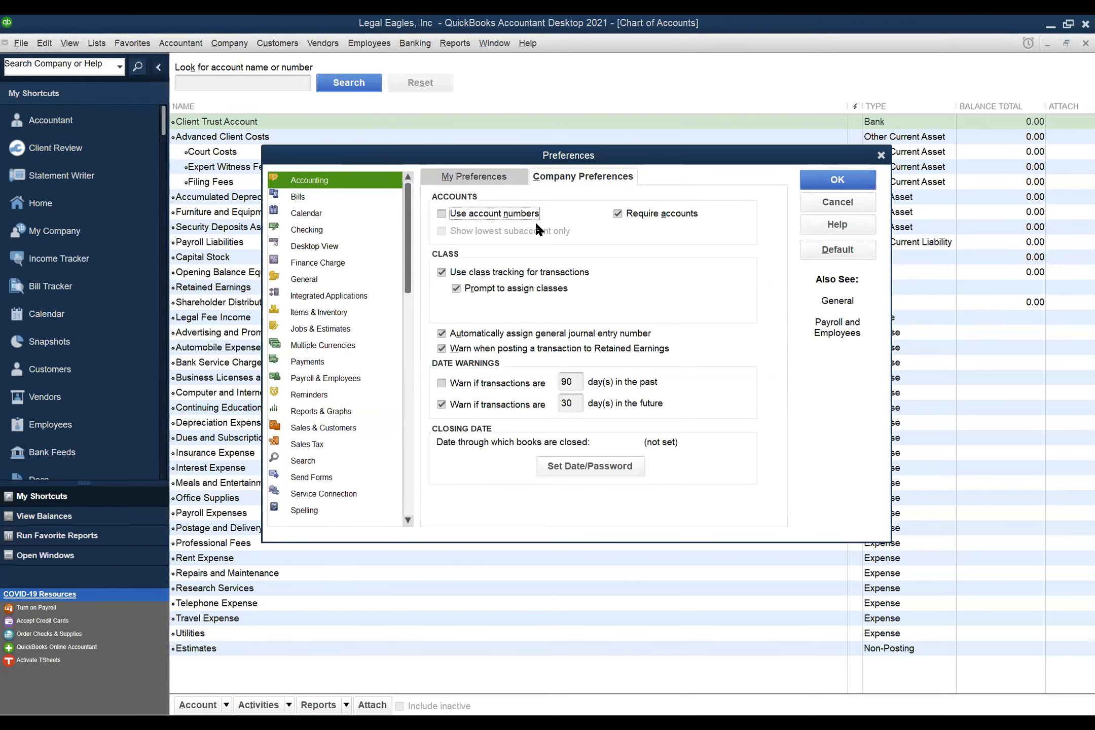
left_click(441, 214)
left_click(443, 233)
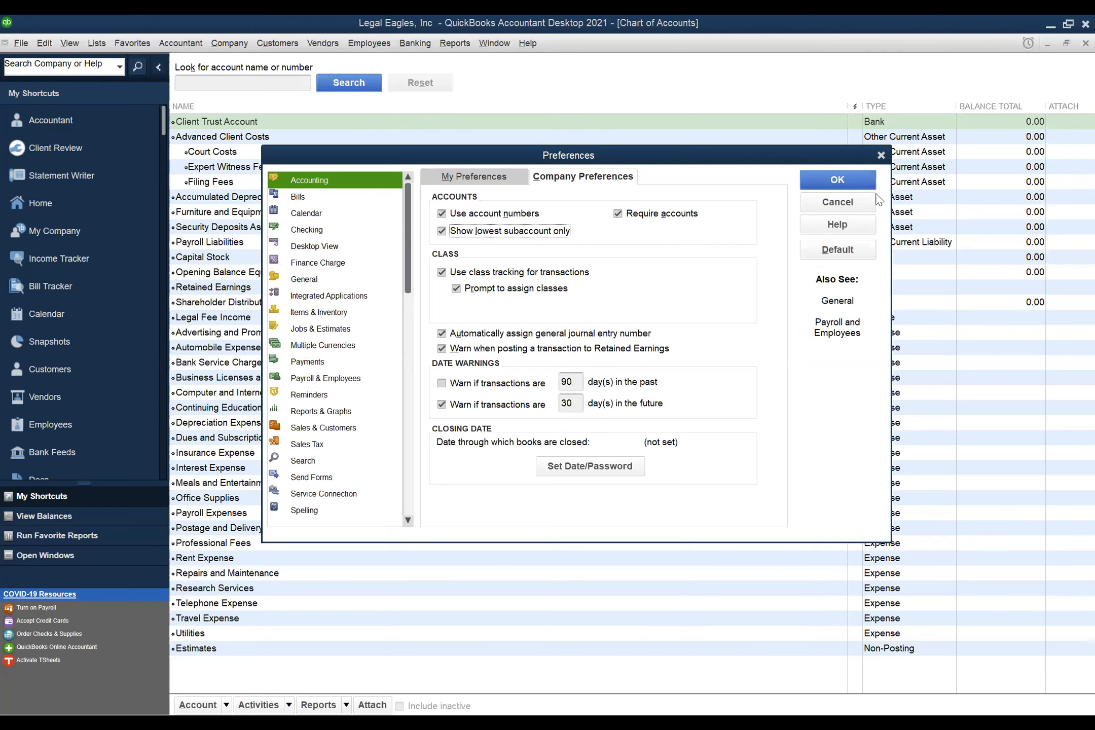
left_click(857, 181)
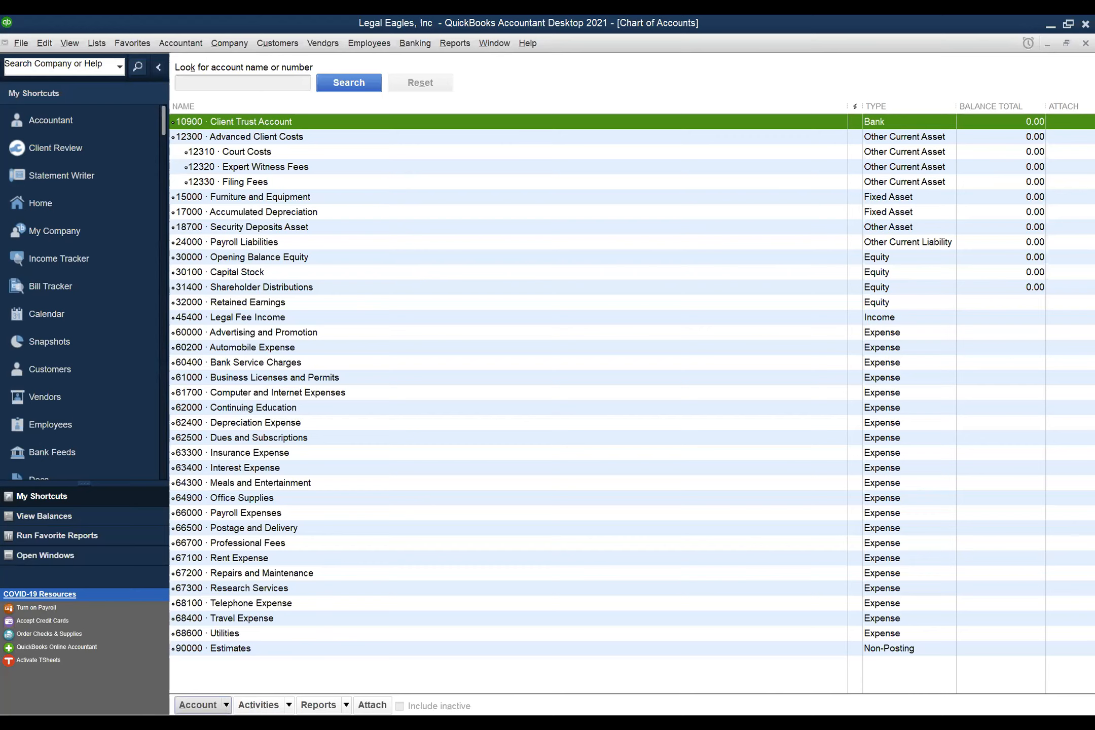
- Choose New from the Chart of Accounts' Account menu to add an account
left_click(199, 705)
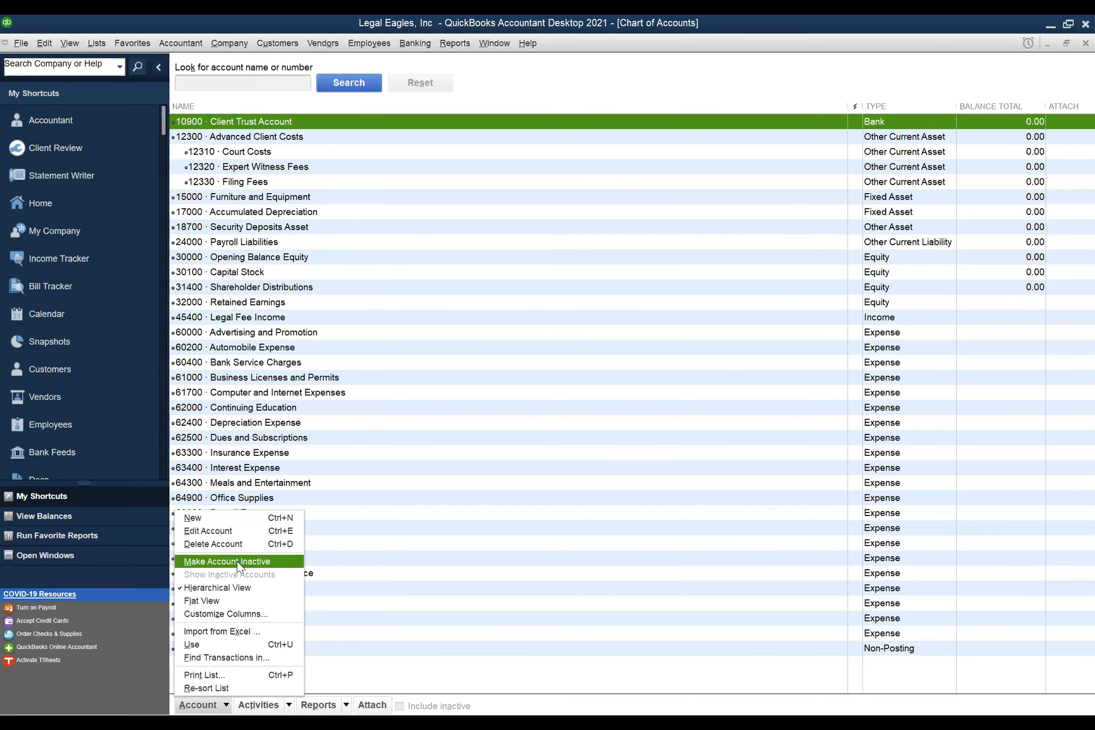
left_click(205, 523)
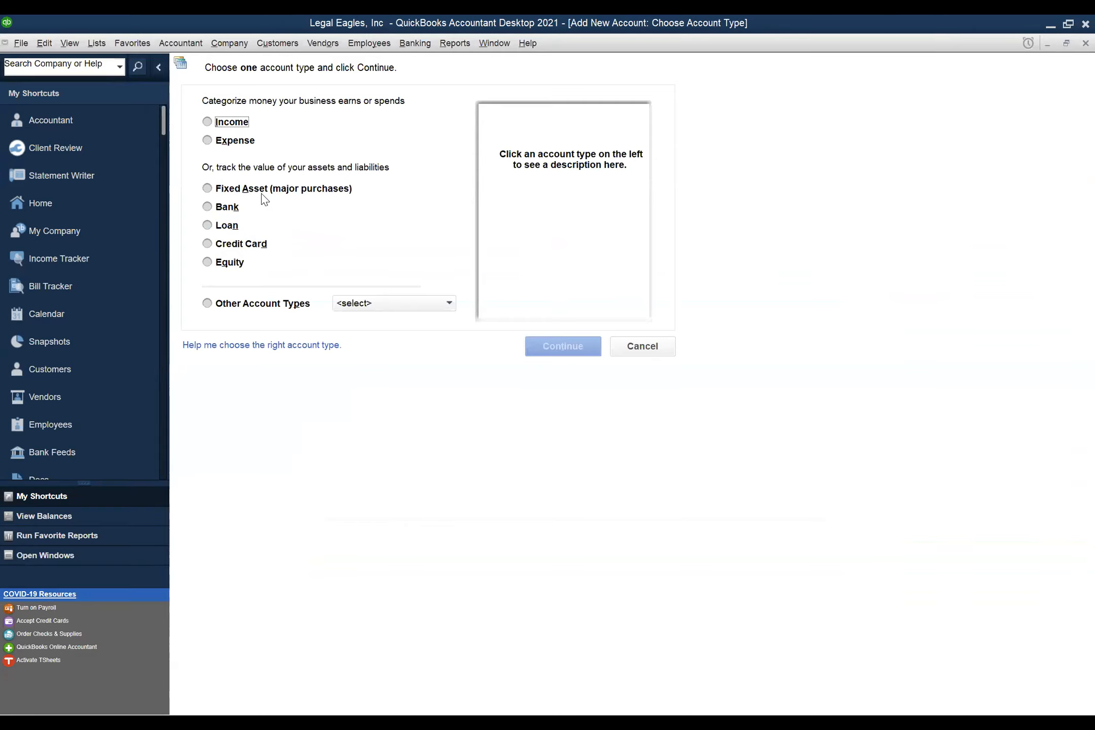
- Compare the Income and Expense types, then choose Bank as the new account type
left_click(207, 122)
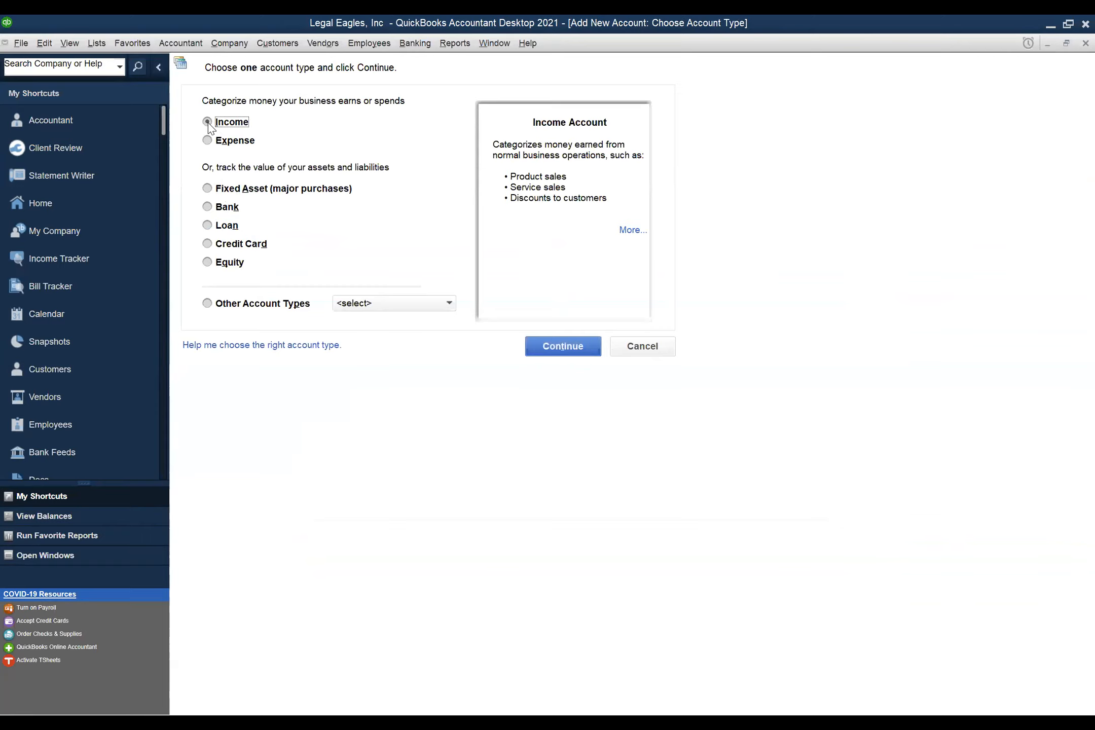
left_click(207, 141)
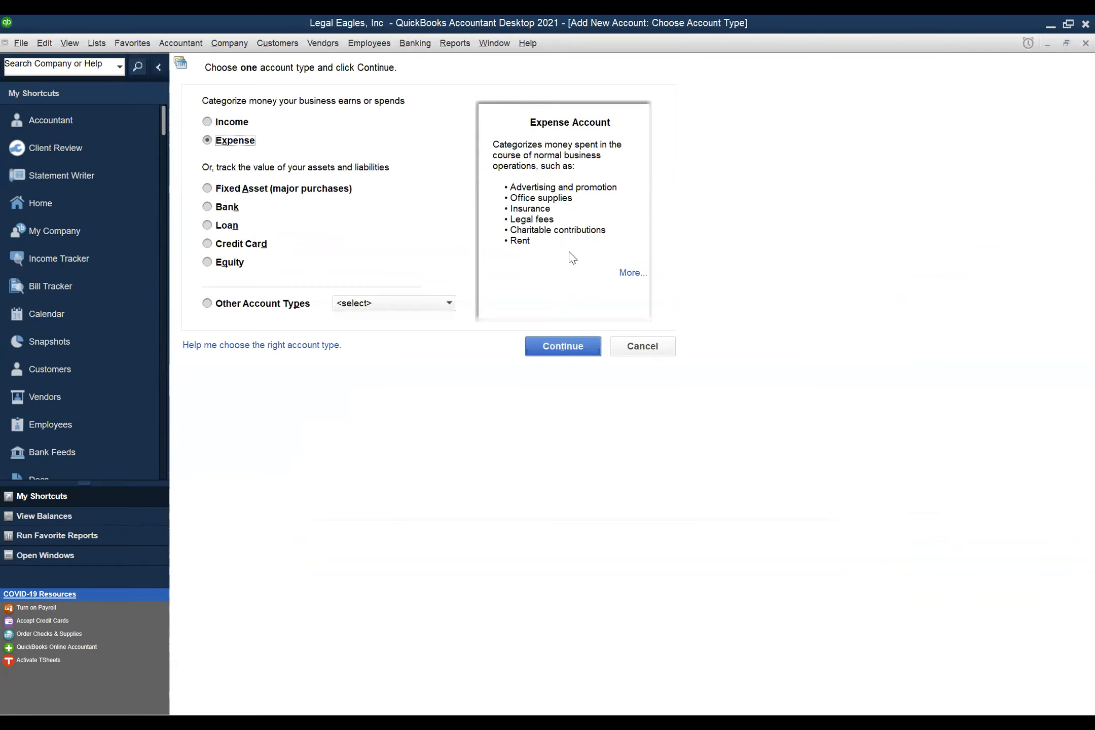
left_click(211, 206)
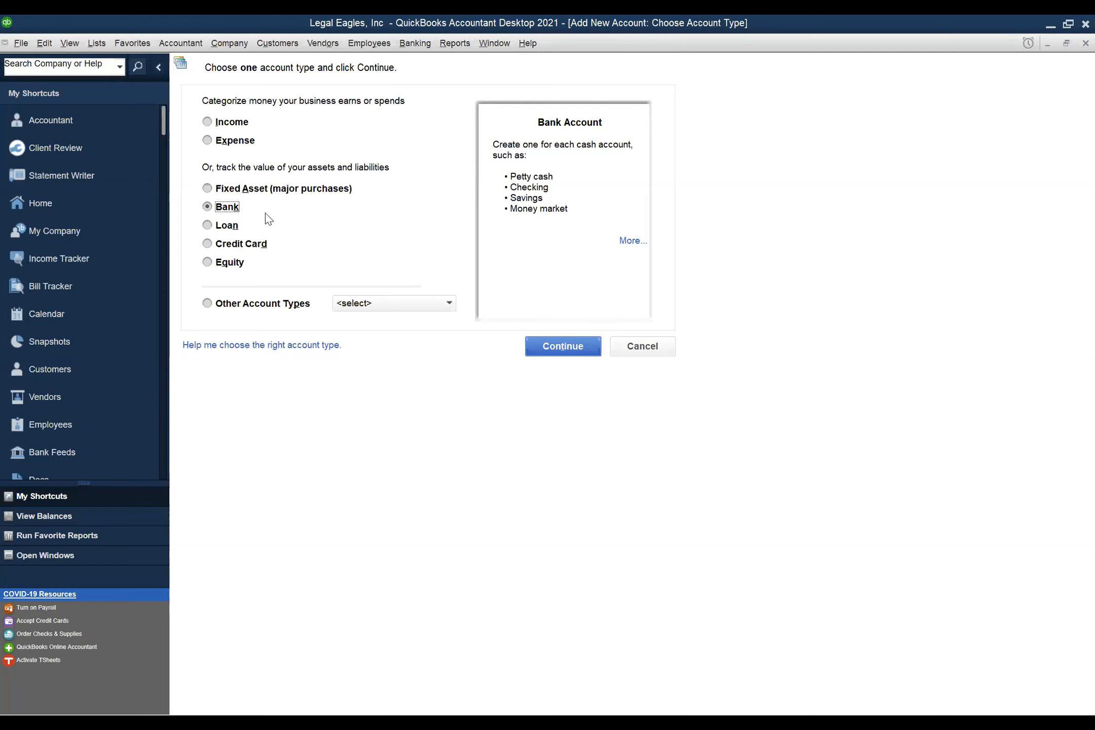
left_click(568, 349)
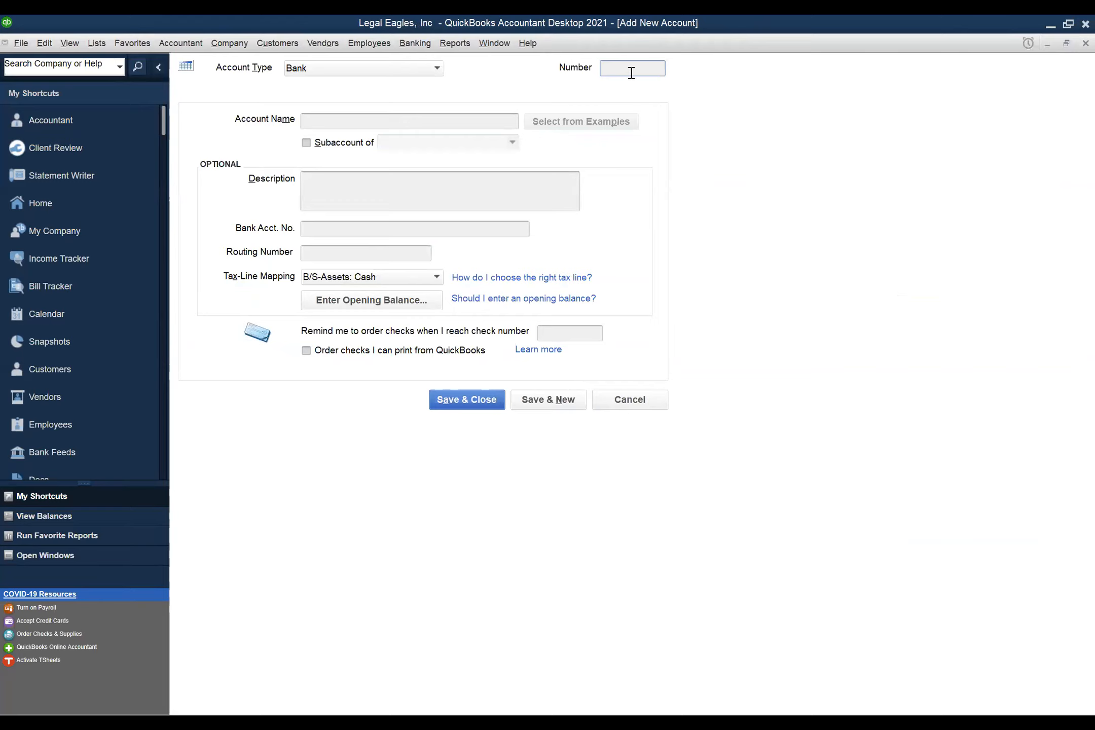
left_click(631, 68)
- Give the new bank account number 10910 and the client's Trust Checking name
left_click(631, 68)
type("10910")
key("Tab")
type("Luc")
type("ille")
type(" B")
key("BackSpace")
type("Ball Trust Checking")
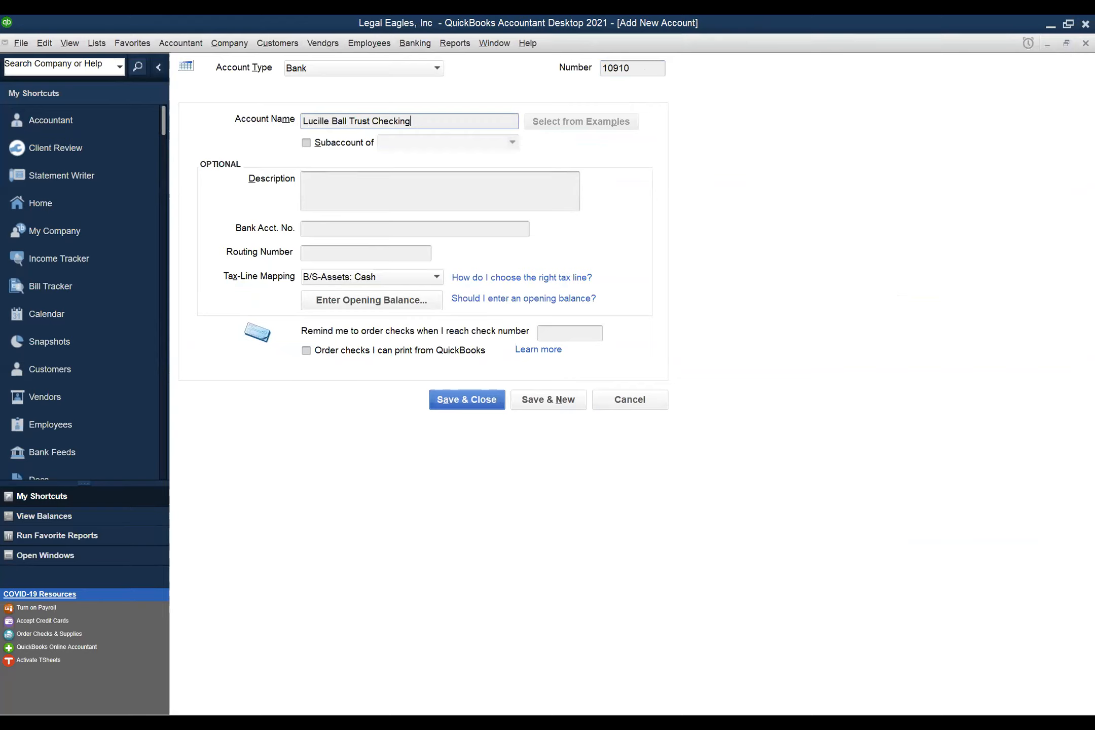
key("Tab")
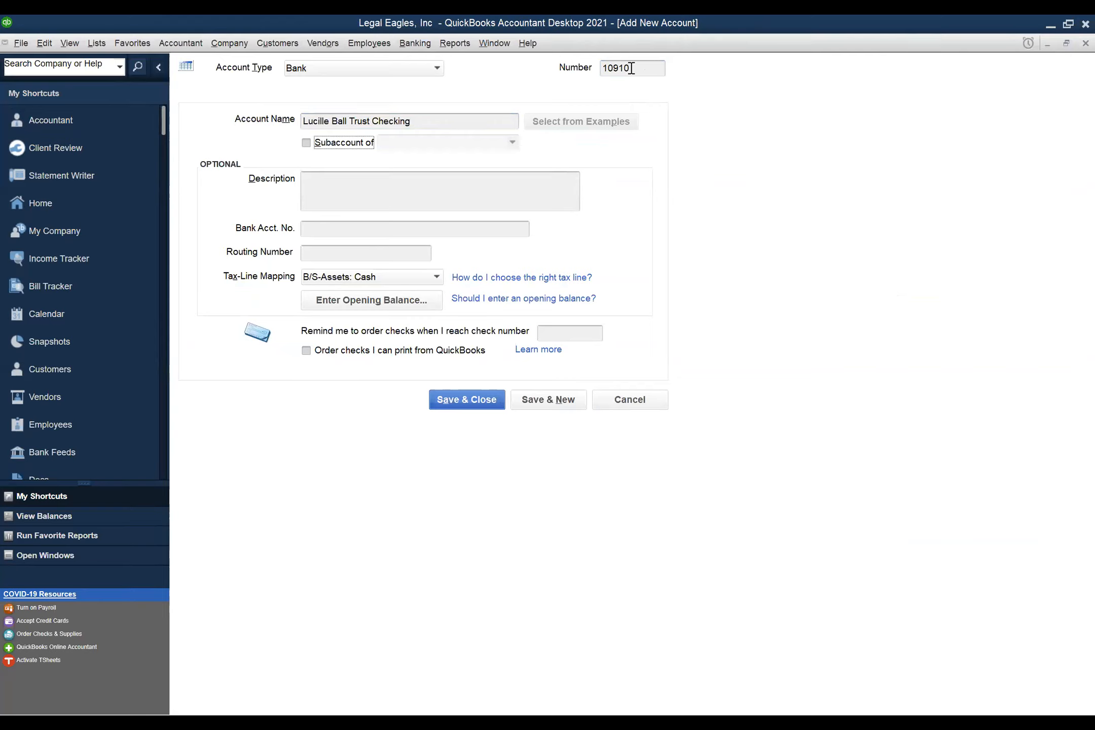
- Make the new account a subaccount of 10900 Client Trust Account
left_click(307, 143)
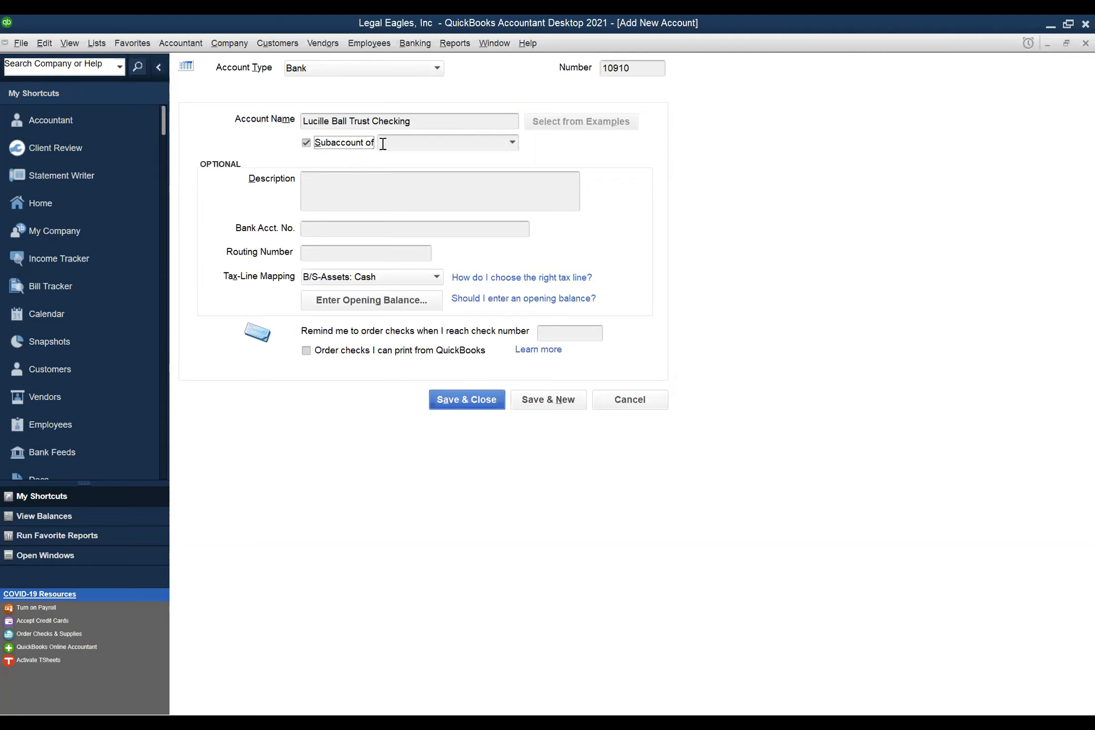
left_click(512, 142)
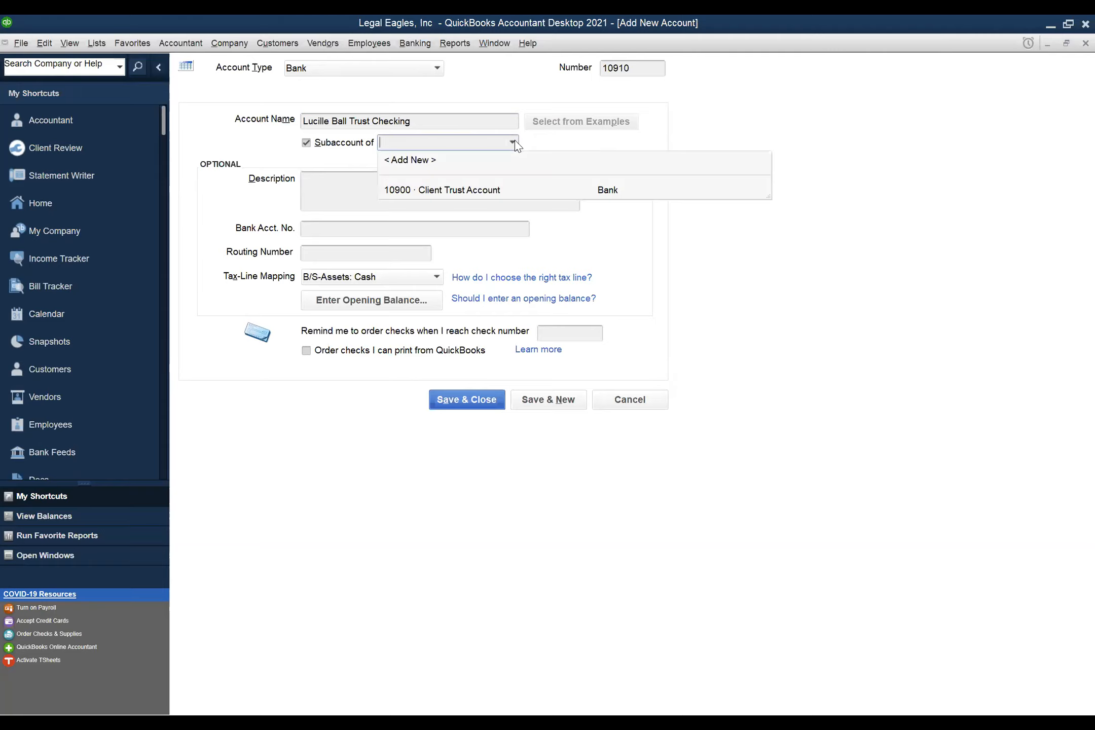
left_click(491, 195)
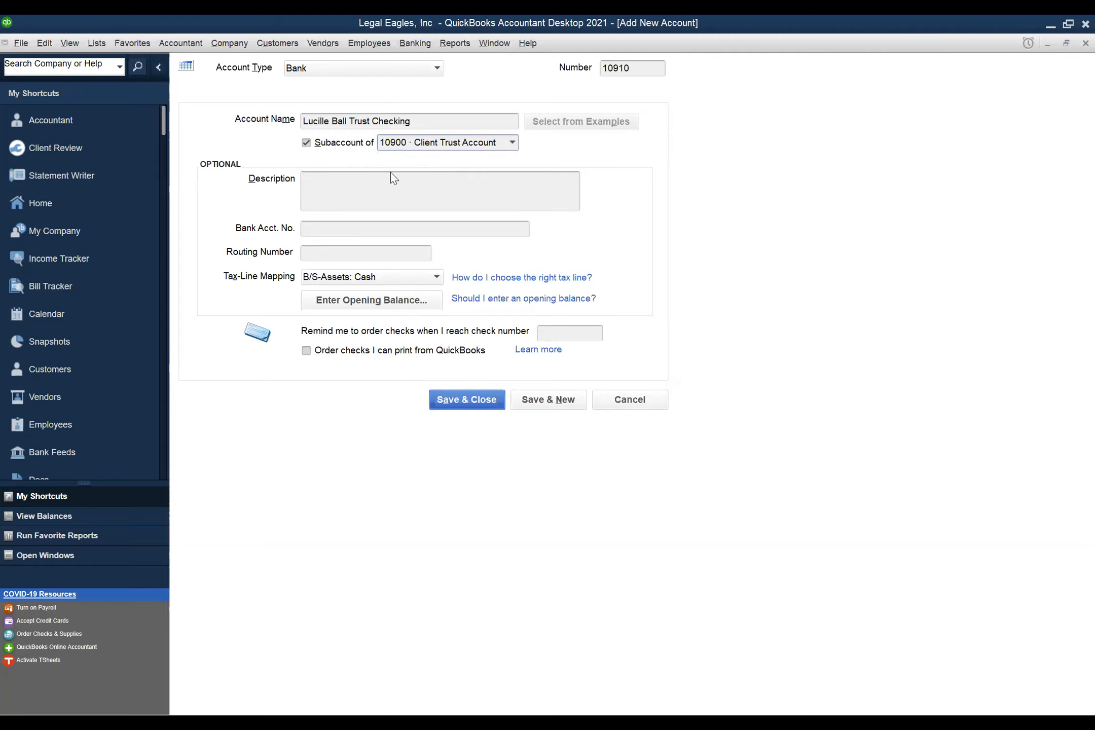
- Describe it as 'Funds received from client for future legal services'
left_click(364, 195)
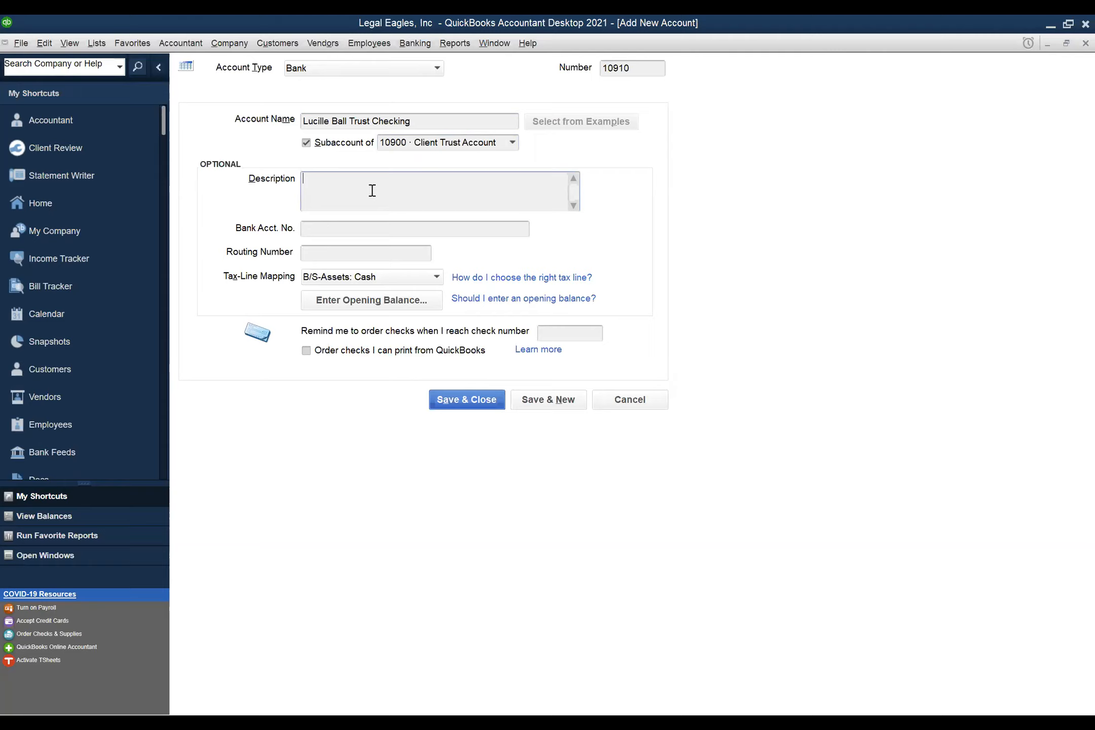
type("Funds received from client oe")
key("BackSpace")
key("BackSpace")
type("for future")
type(" legal se")
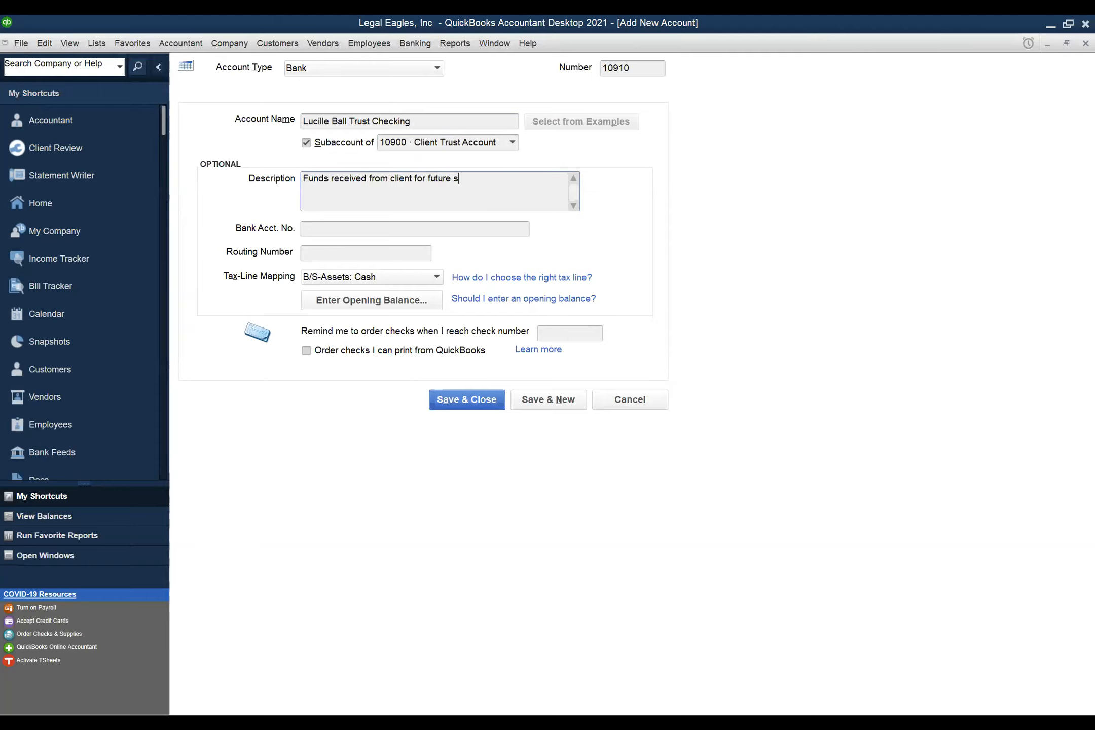
type("rvices")
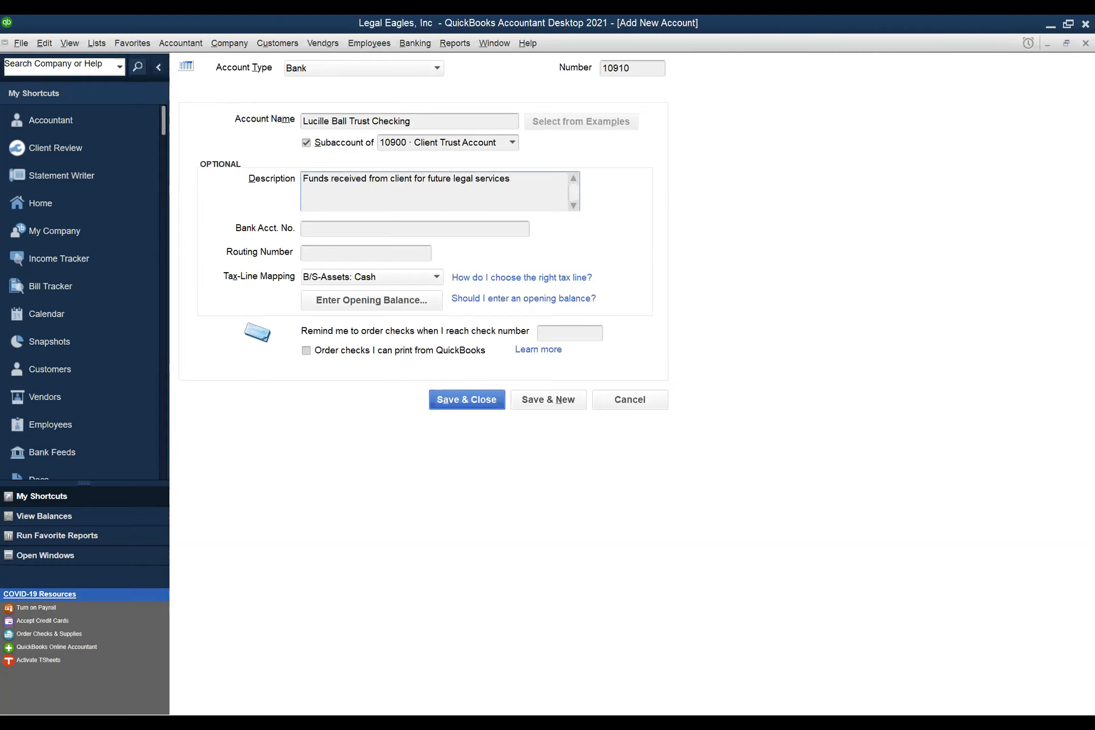
left_click(338, 231)
left_click(345, 253)
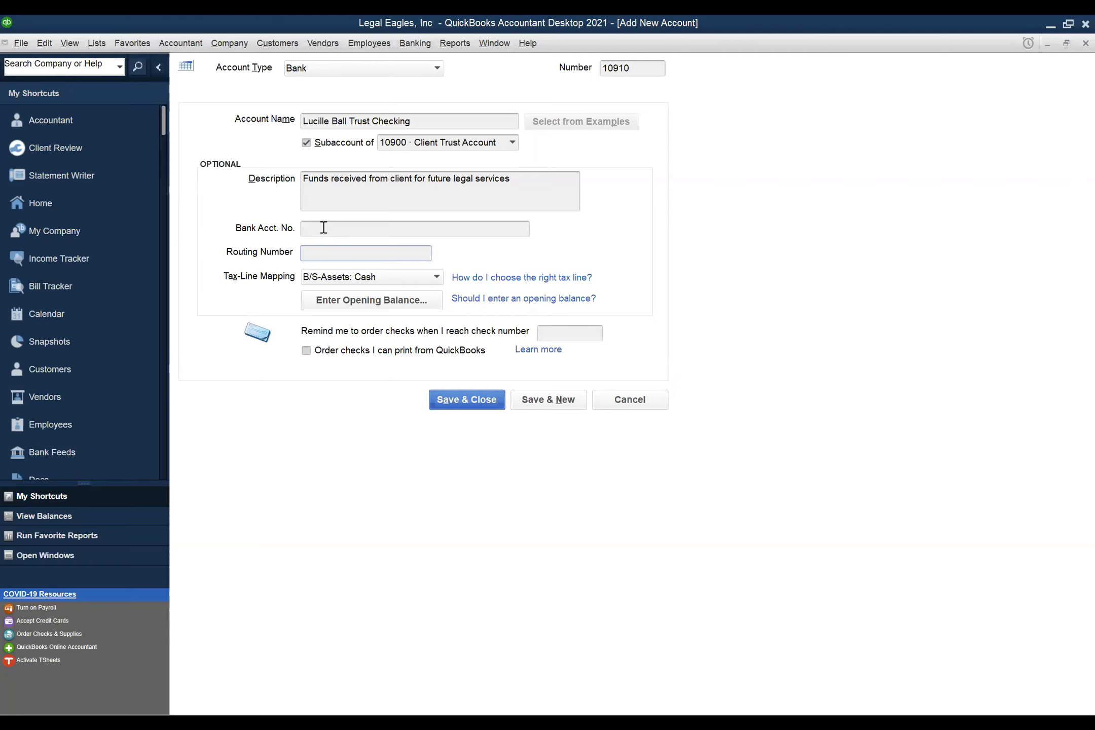
left_click(313, 228)
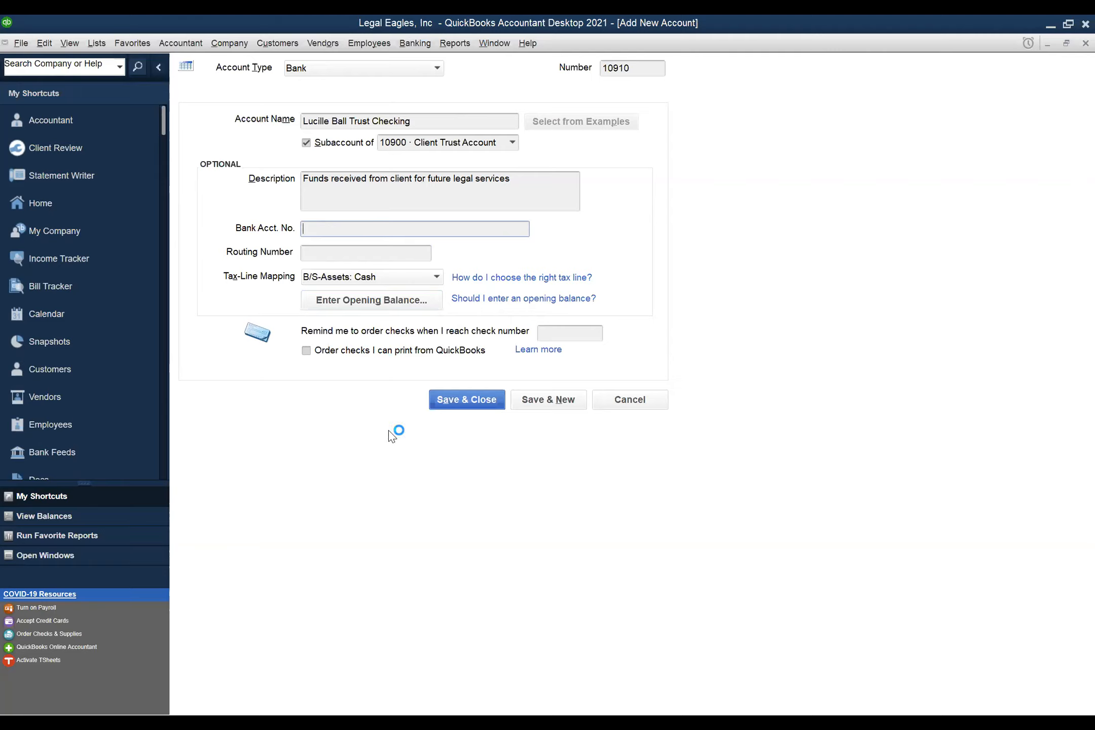
left_click(458, 402)
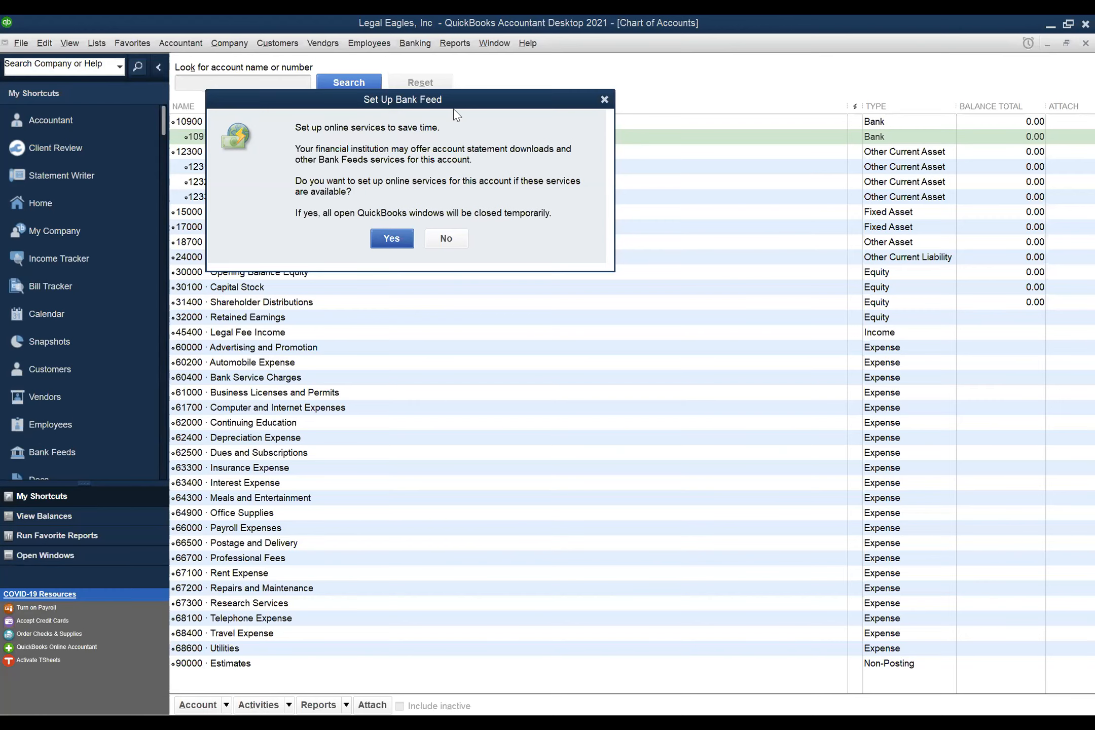
- Decline the bank feed setup offered for the new trust checking account
left_click(460, 240)
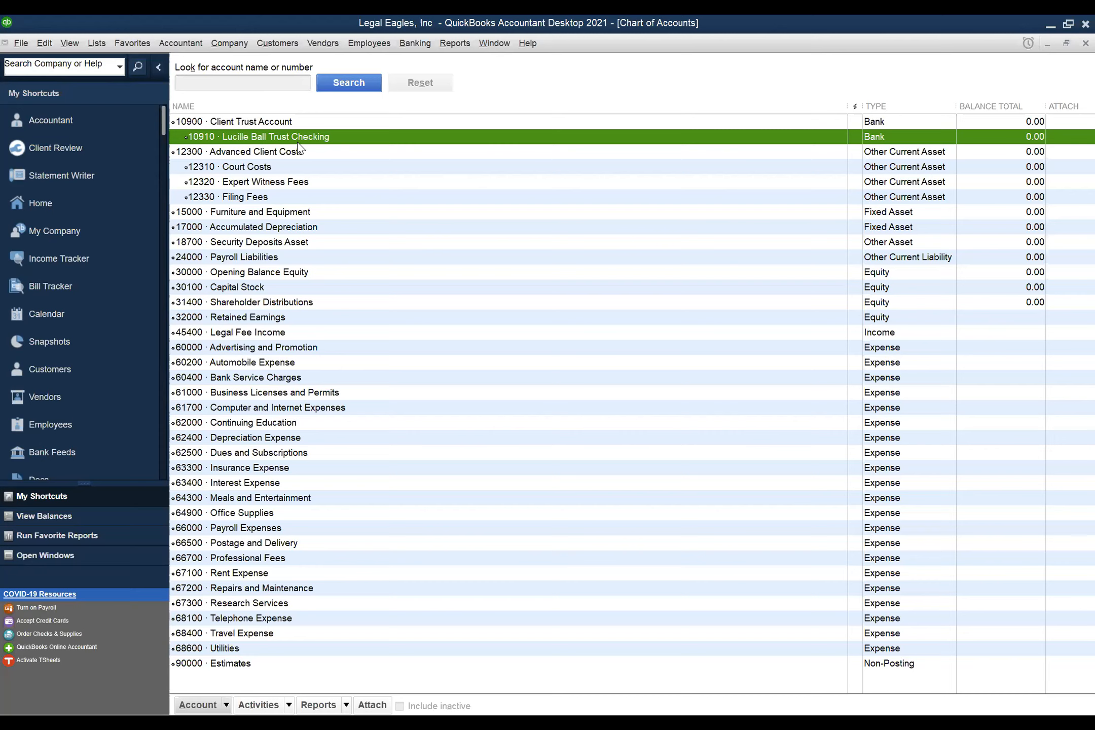
- Open the Account actions list at the bottom of the Chart of Accounts
left_click(217, 706)
- Start a new account and choose Accounts Payable from the other account types
left_click(209, 518)
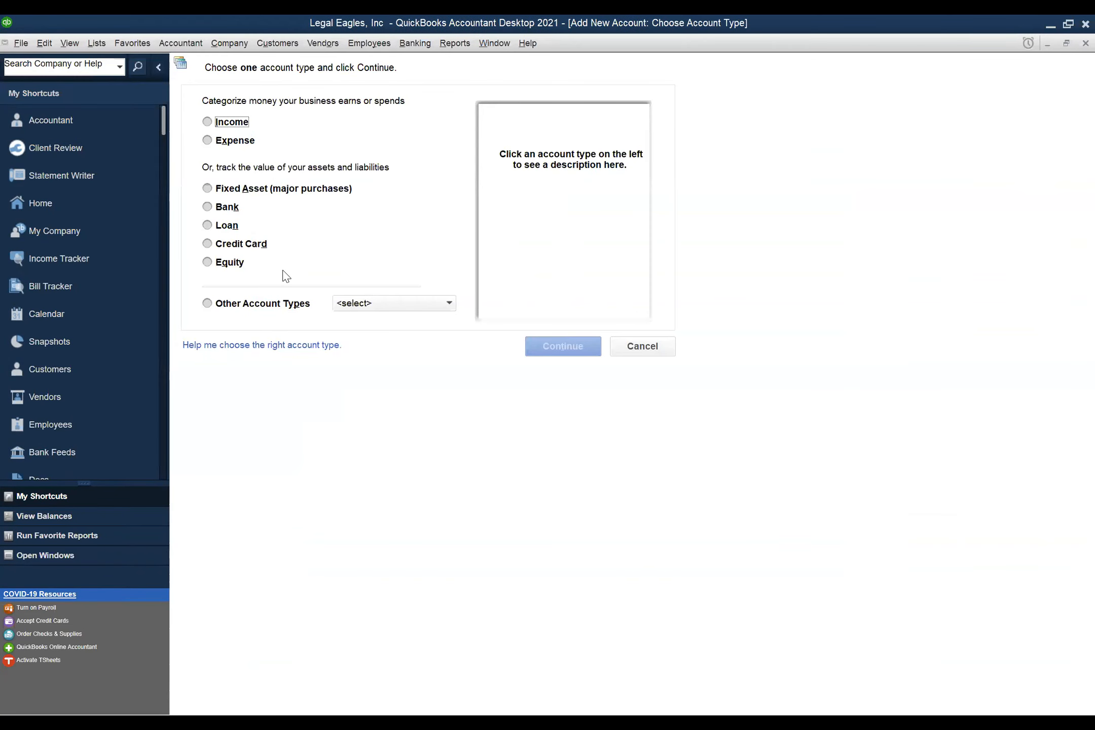
left_click(208, 303)
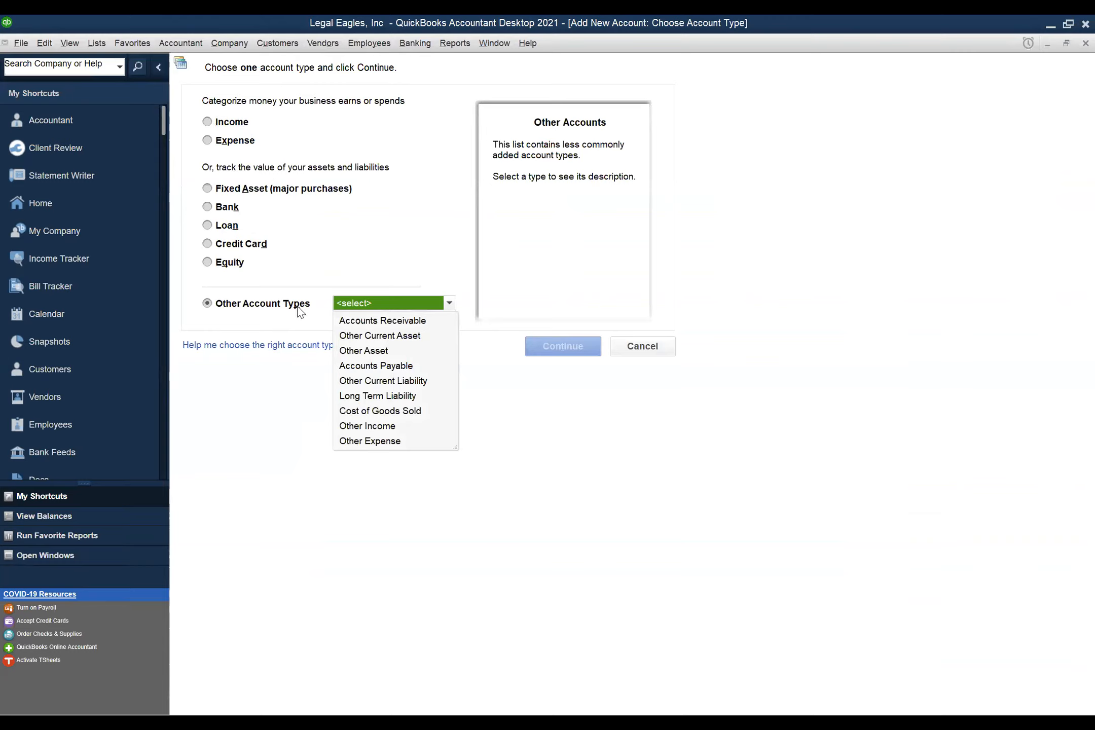
left_click(380, 366)
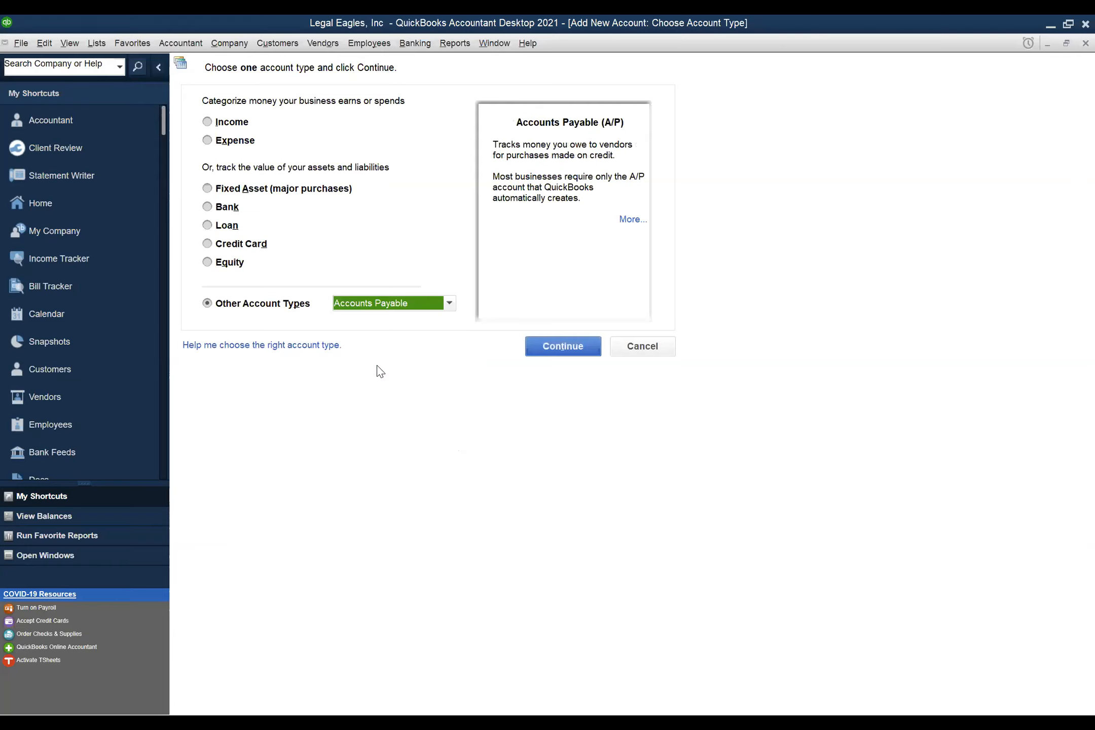
left_click(553, 353)
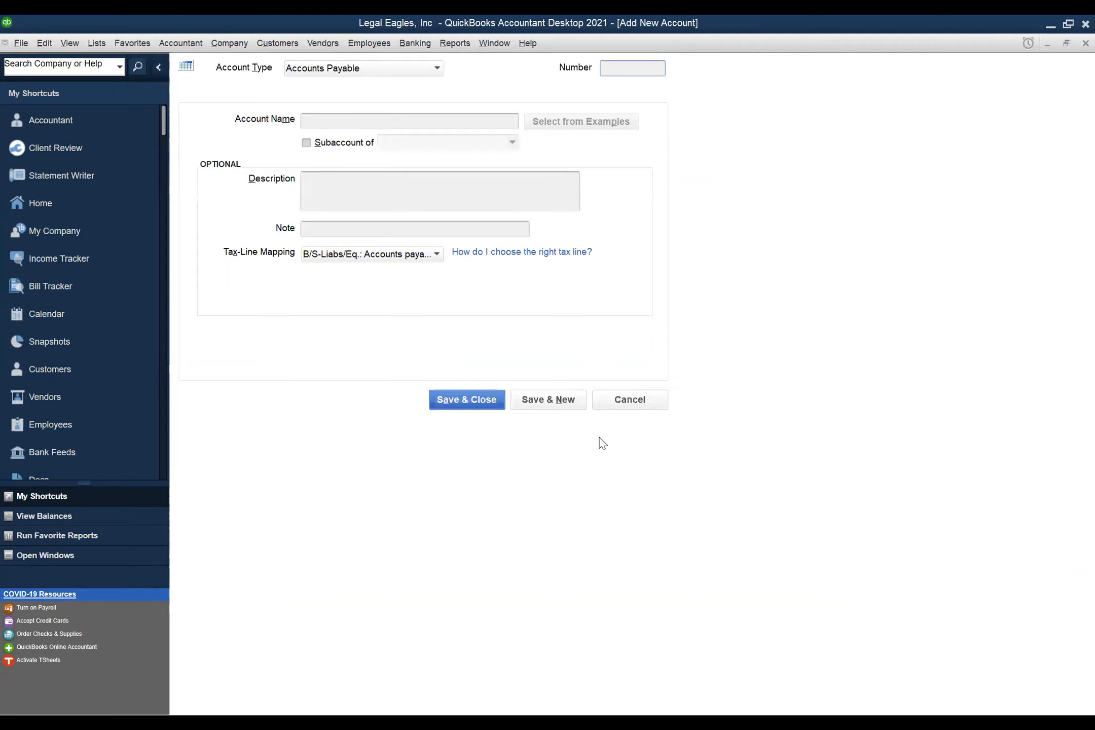
- Enter number 20000, name Law Firm Accounts Payable, described 'To track bills and expenses for the firm only'
type("20000")
key("Tab")
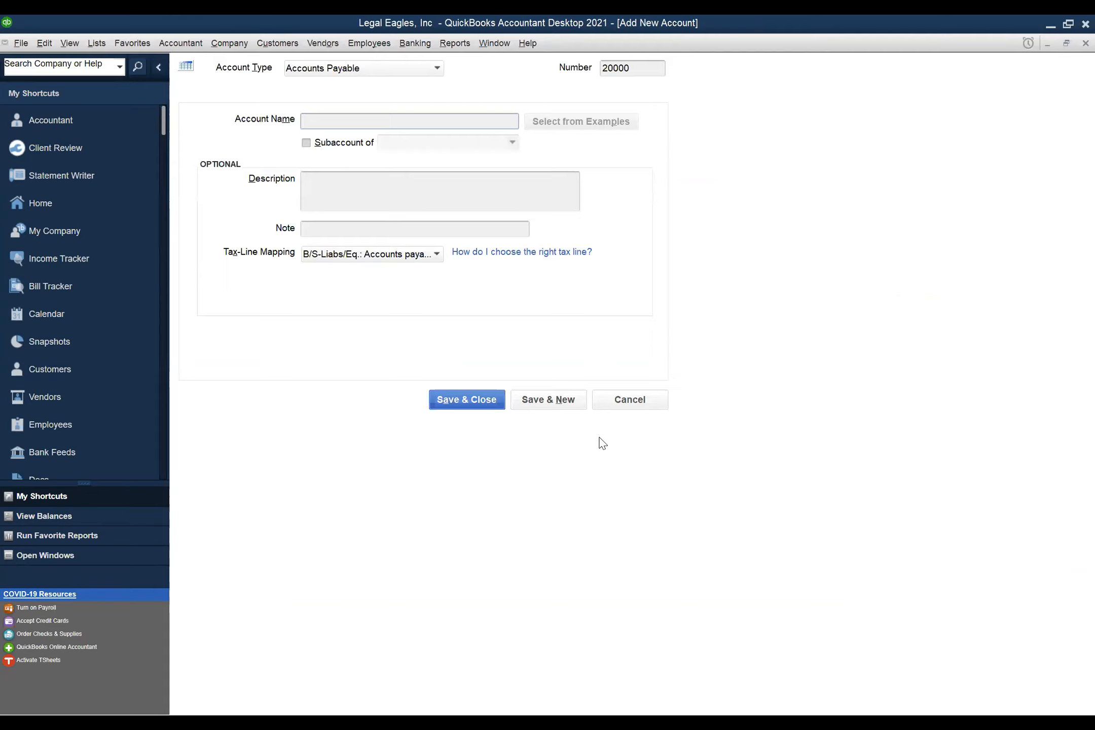
type("Law Firm Accounts Payable")
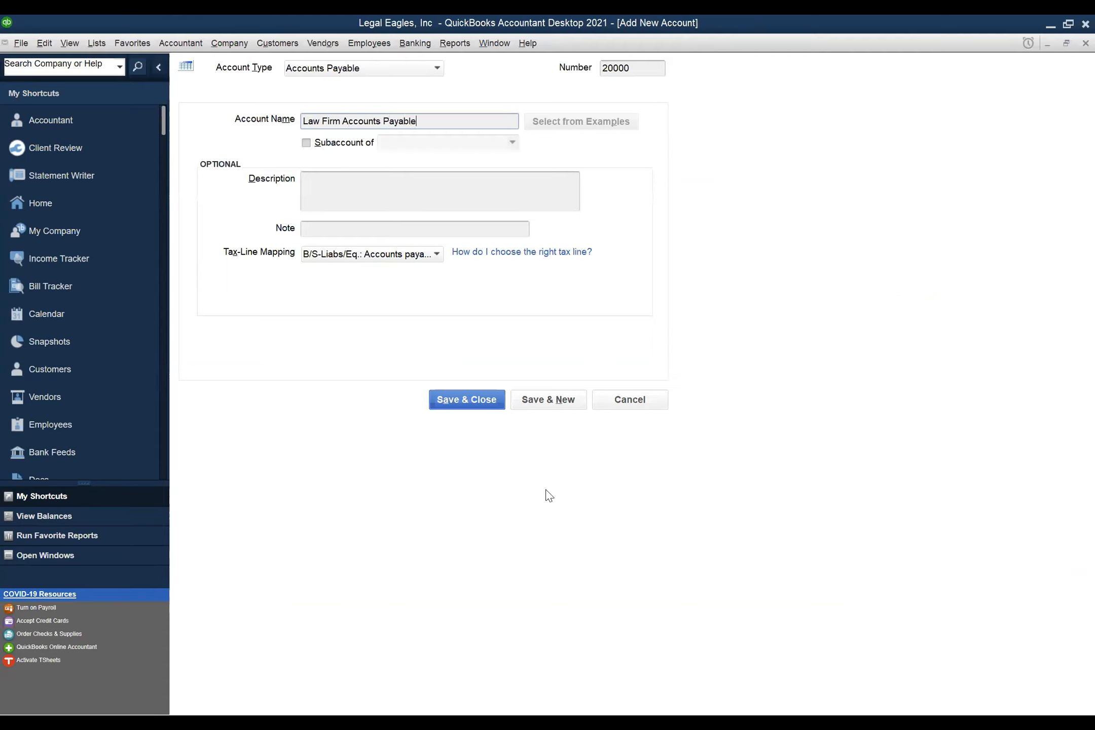
left_click(336, 184)
type("To tra")
type("ck bills")
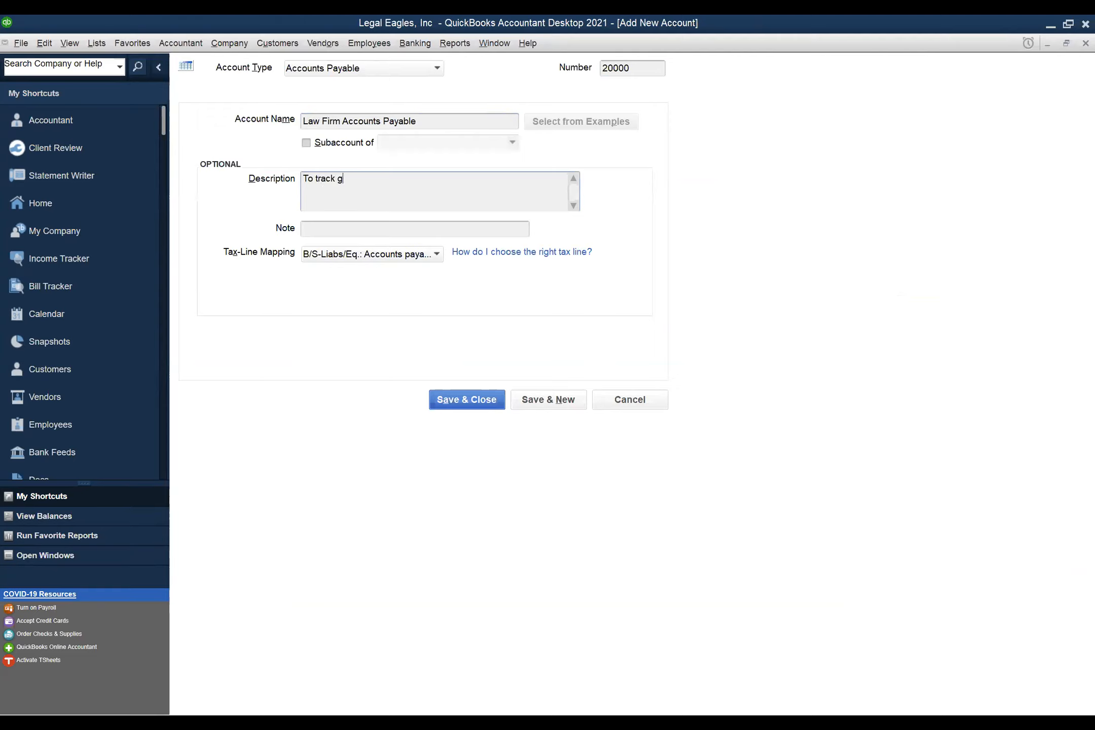
type(" and expenses for the firm only")
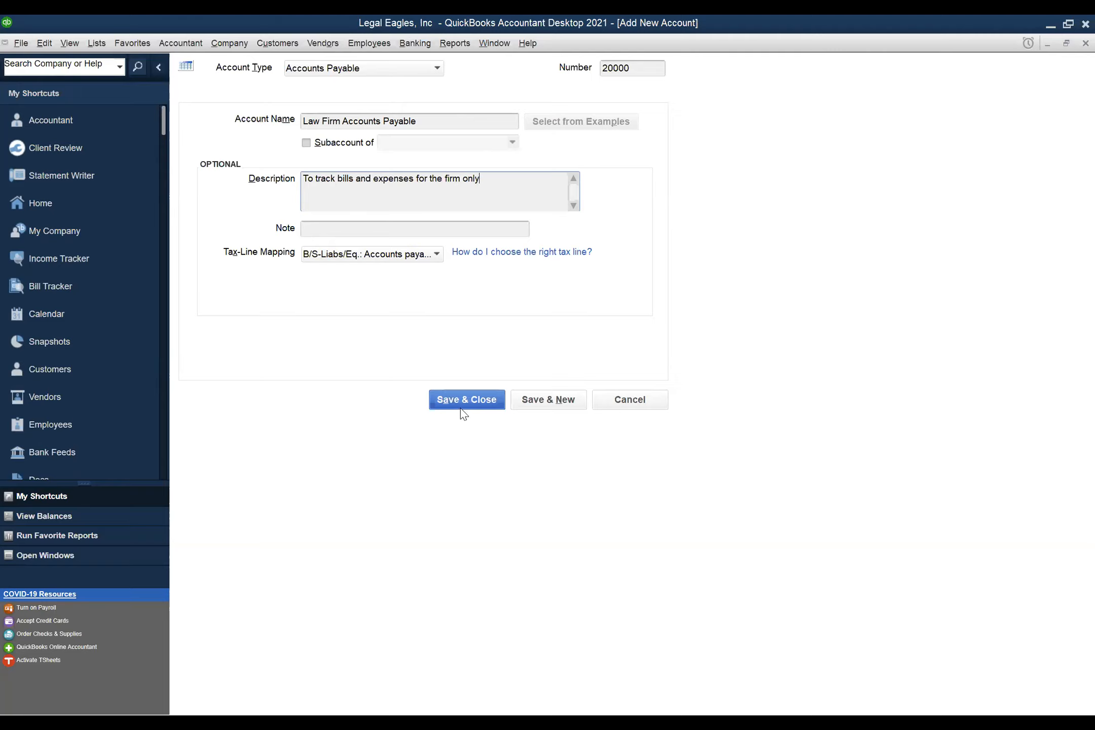
- Save, then enter 20100, Client Trust Accounts Payable, described 'To track bills and expenses for all clients'
left_click(547, 398)
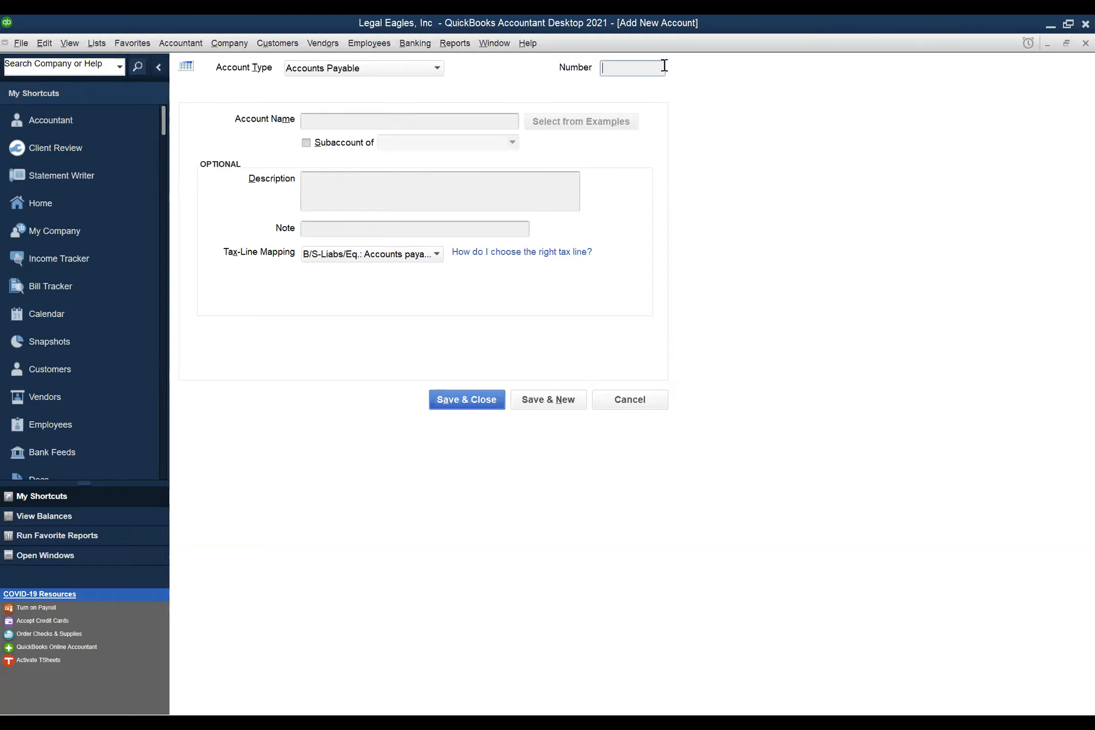
type("20100")
left_click(363, 127)
type("Client Trust")
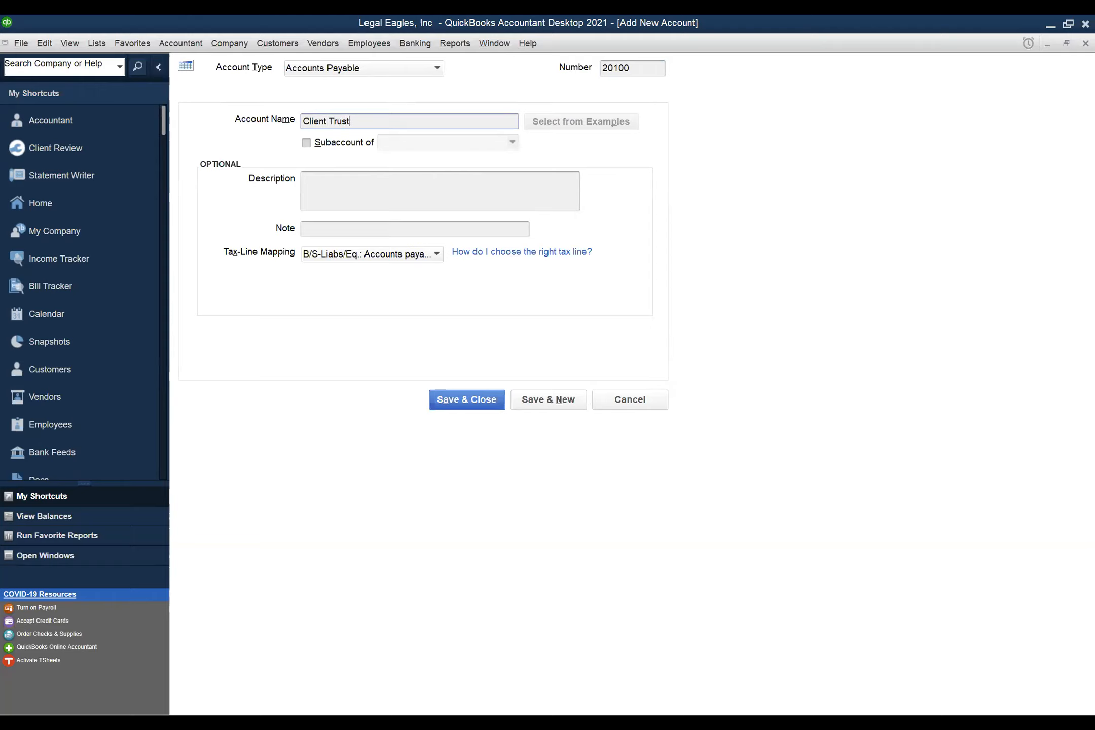
type(" Accounts Payable")
left_click(339, 178)
type("T")
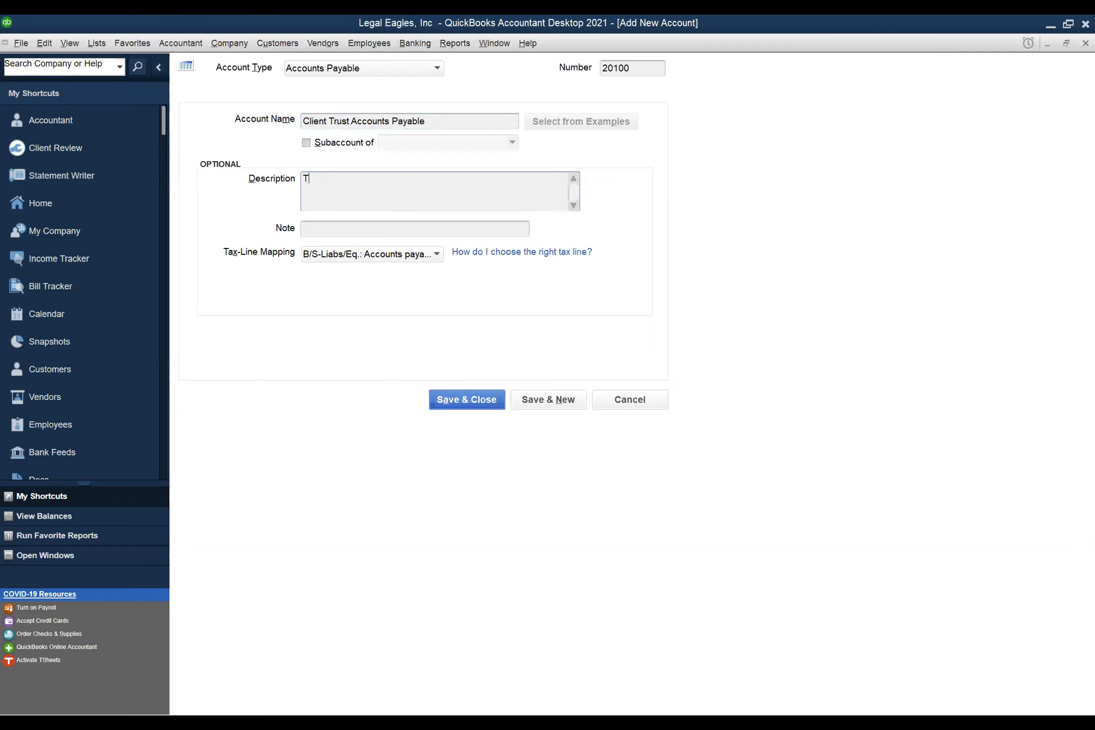
type("o track bills and expenses for all clients")
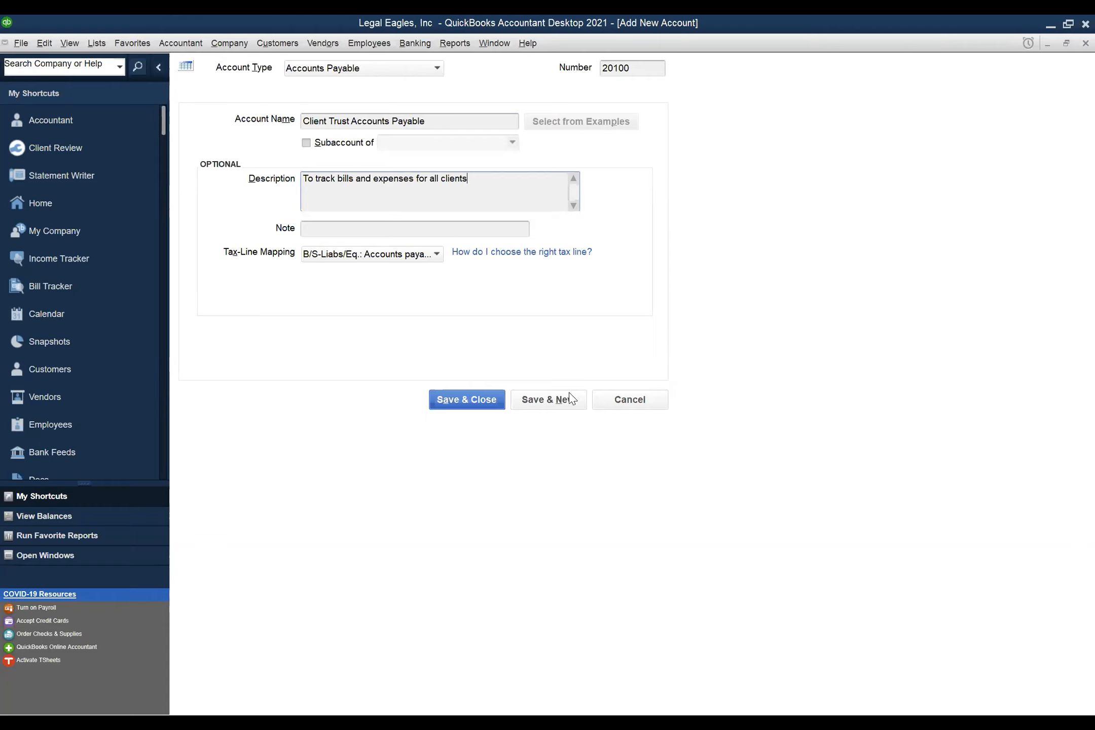
- Save, then enter account 20101 with the client's Client Trust A/P name
left_click(556, 404)
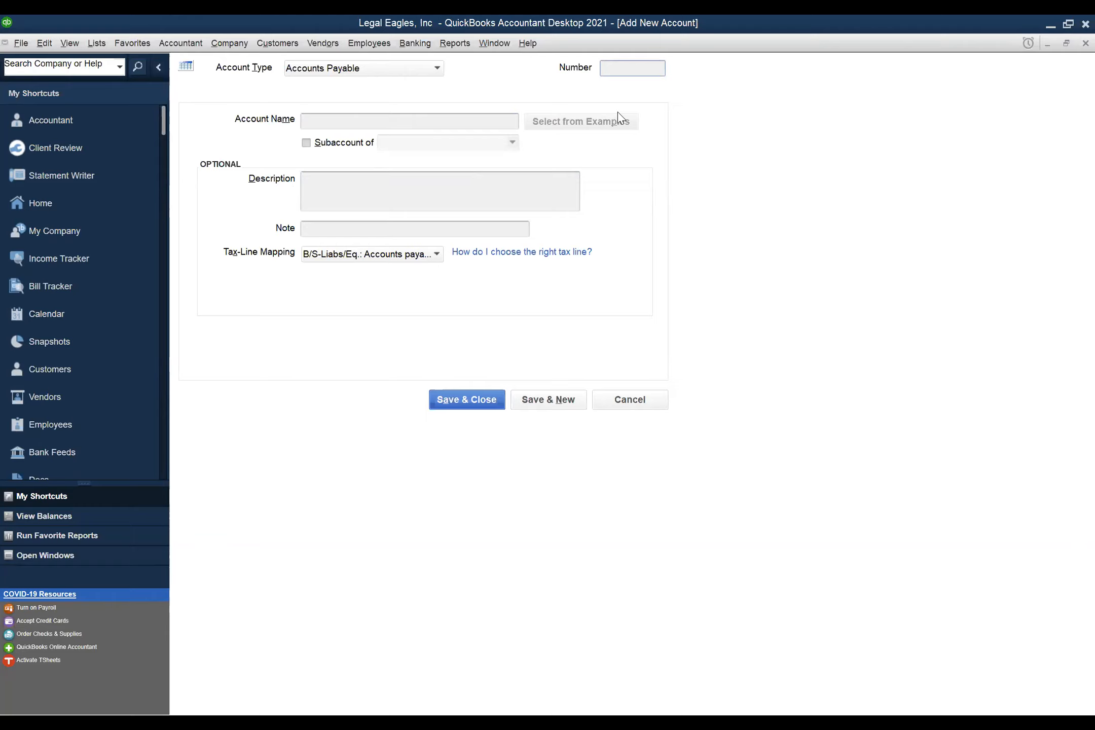
type("20101")
key("Tab")
type("Lucille Ball")
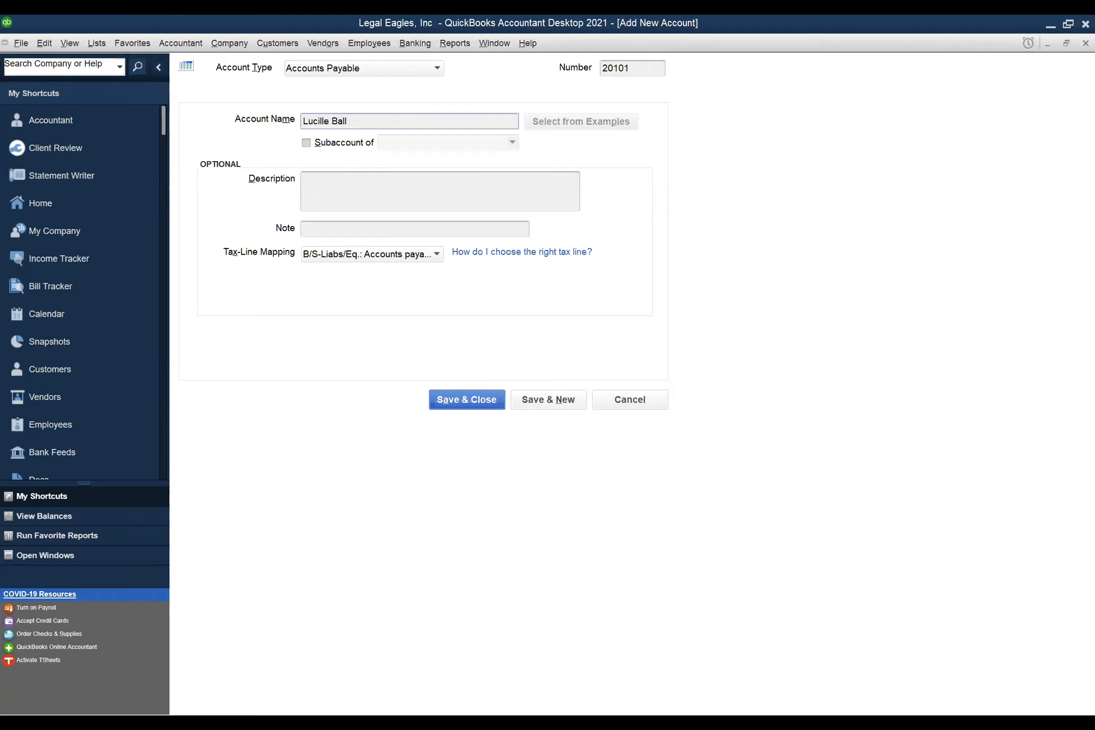
type(", Client Trust A/P")
- Nest it under 20100 and describe it as 'To track bills and expenses for client'
left_click(306, 143)
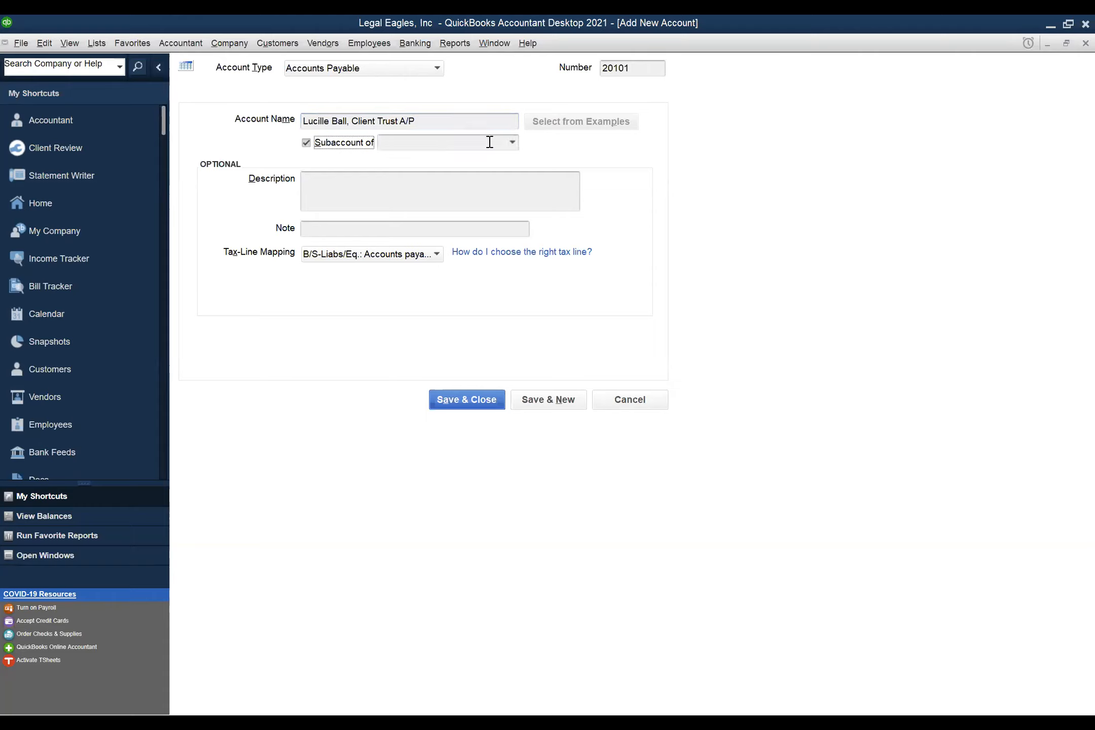
left_click(513, 143)
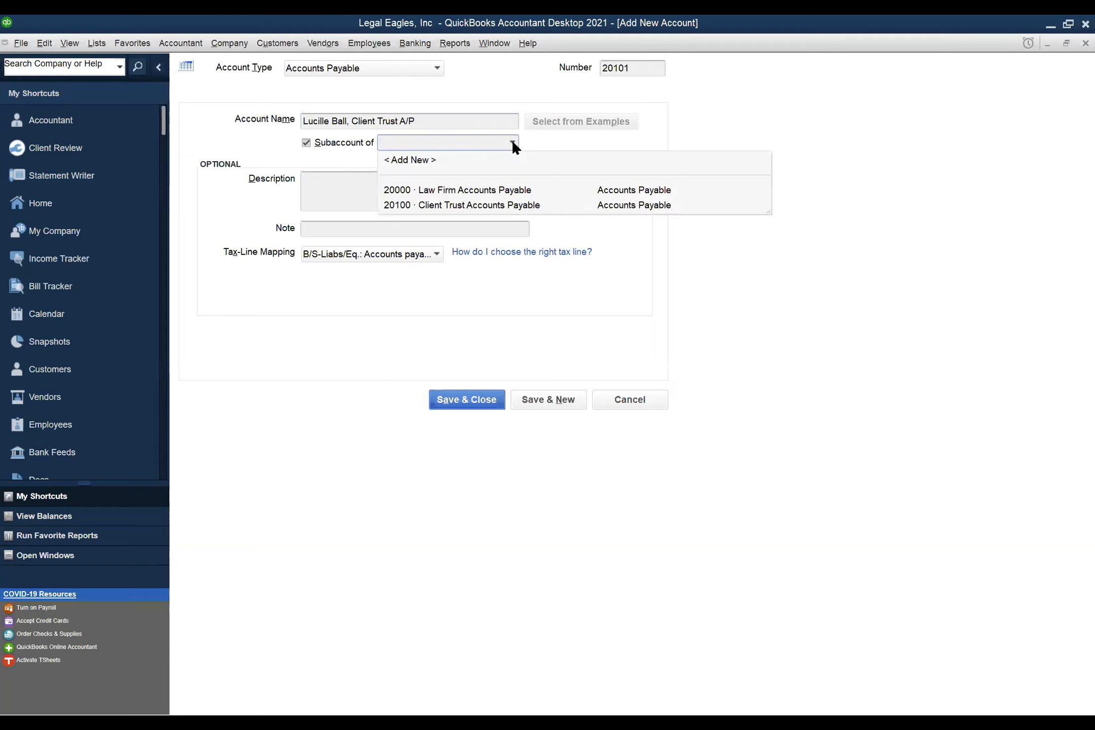
left_click(526, 208)
left_click(387, 185)
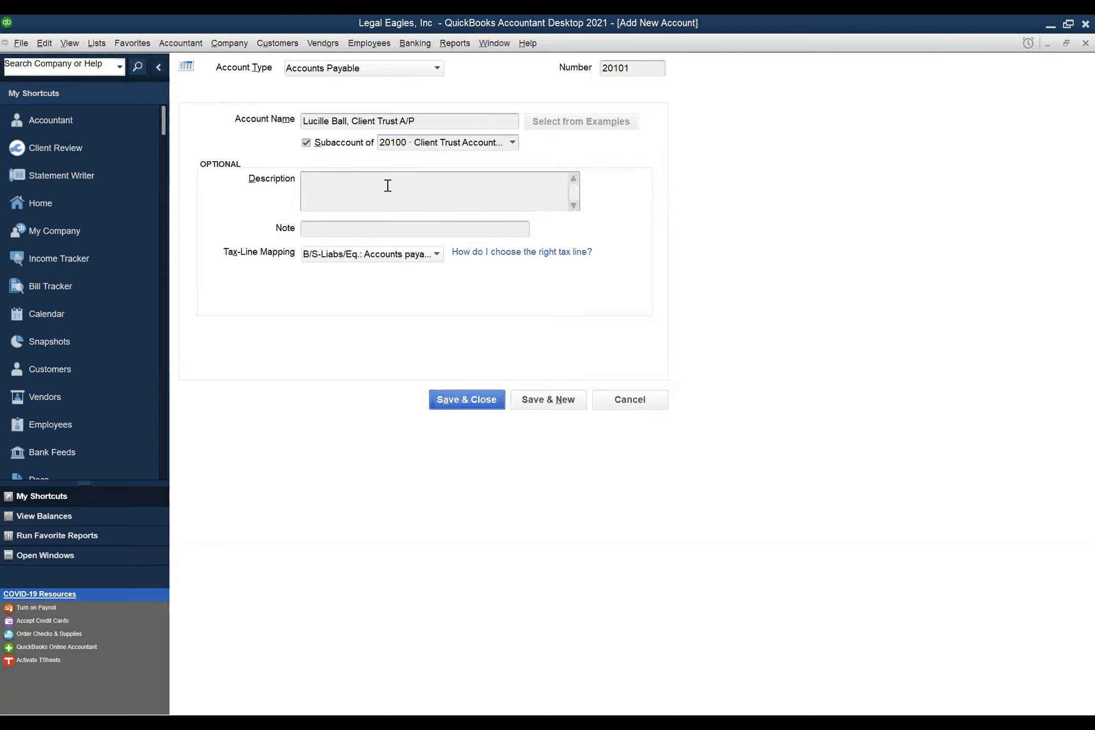
type("To track bills and expenses for client")
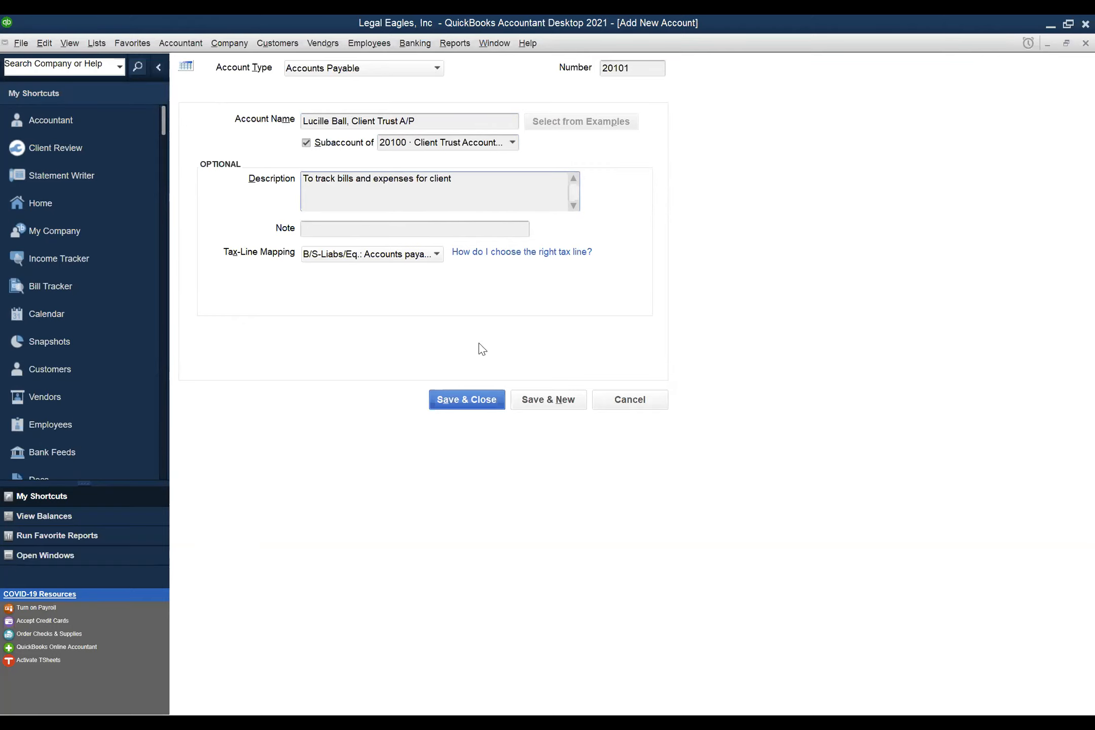
left_click(463, 401)
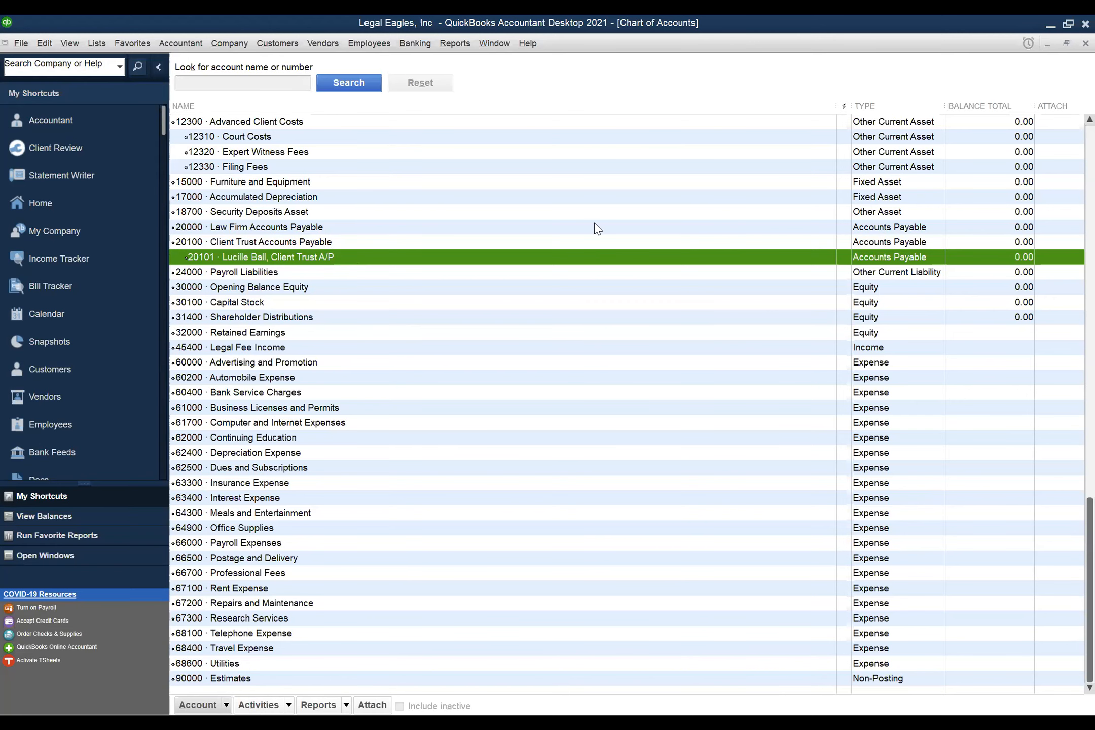
scroll(822, 201, "up", 1)
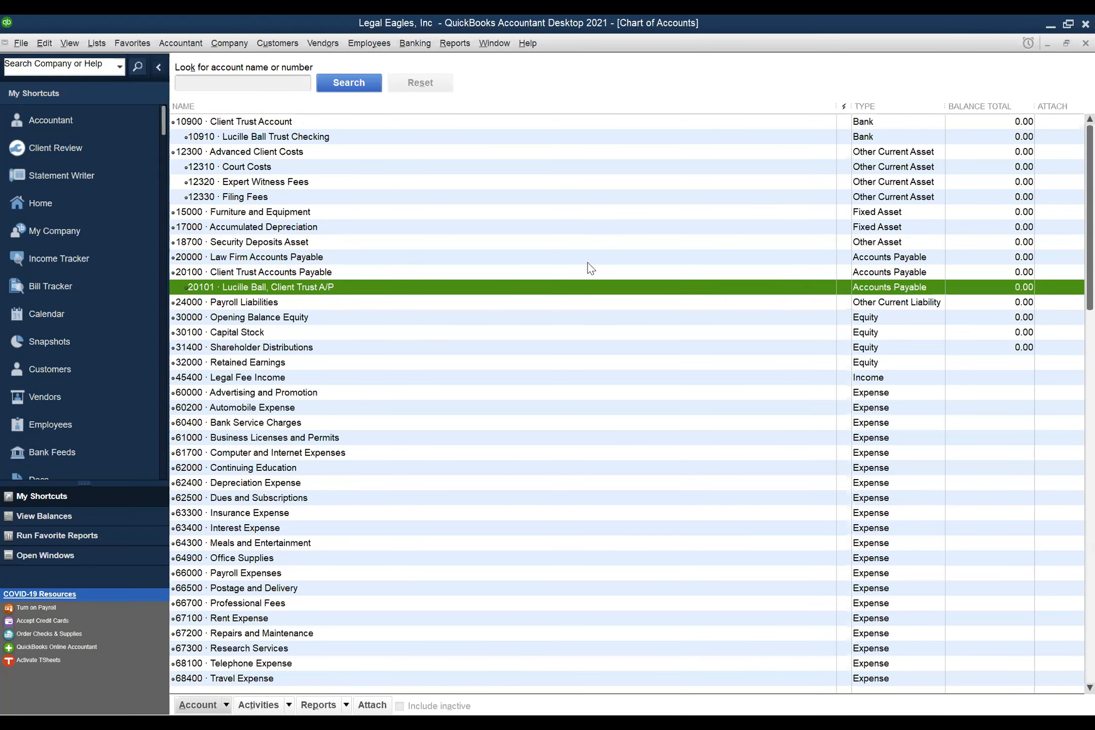
left_click(248, 138)
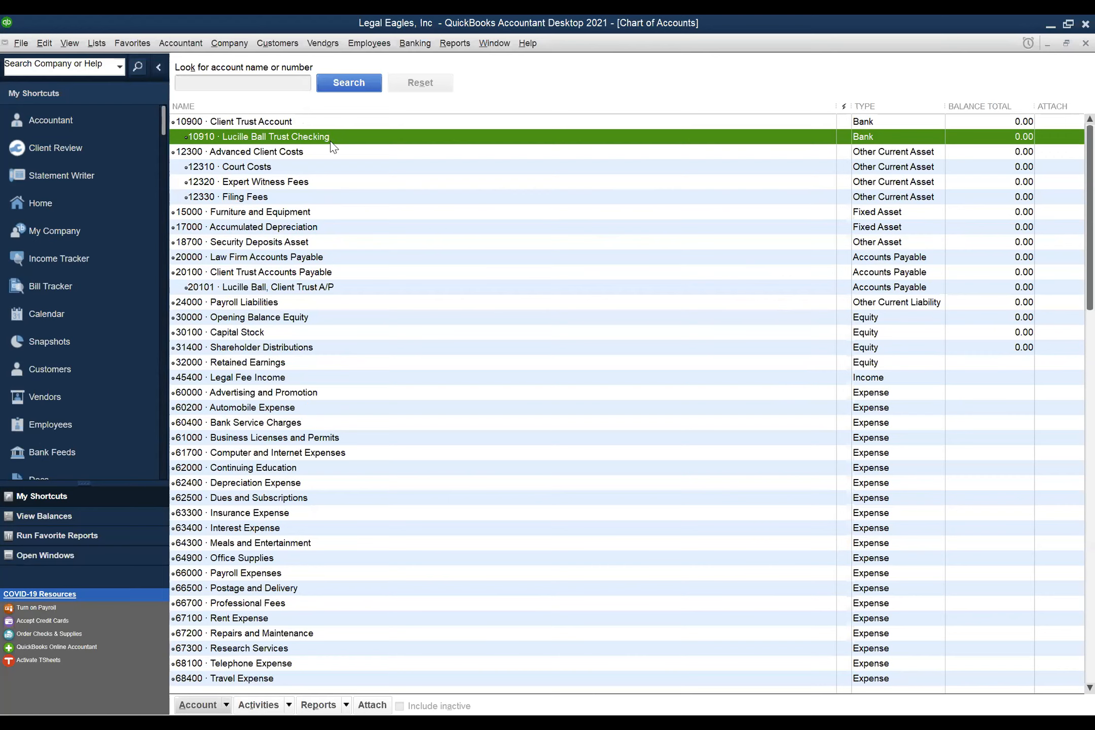
left_click(227, 705)
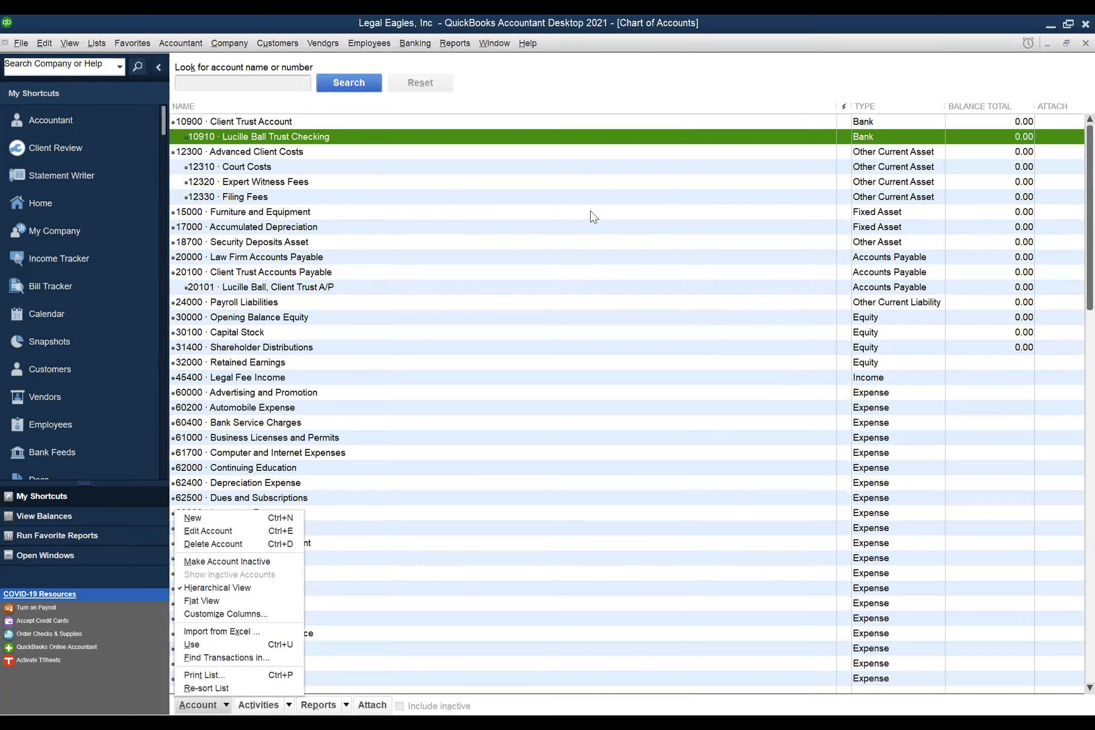
left_click(637, 90)
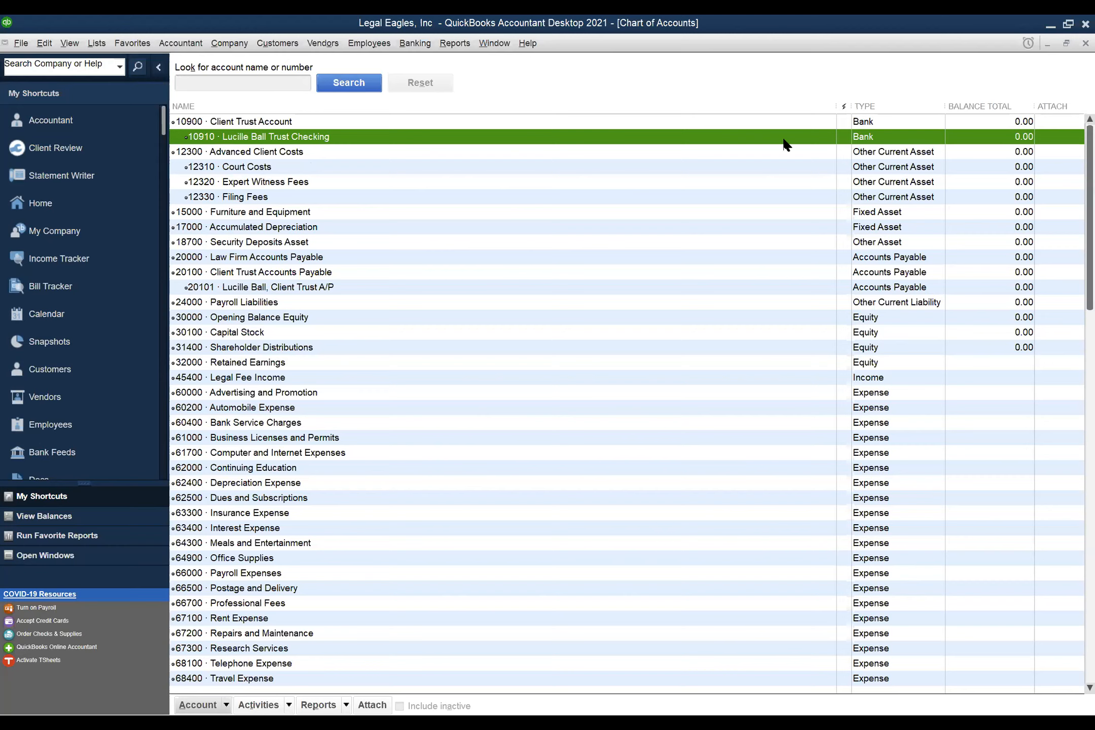
double_click(271, 138)
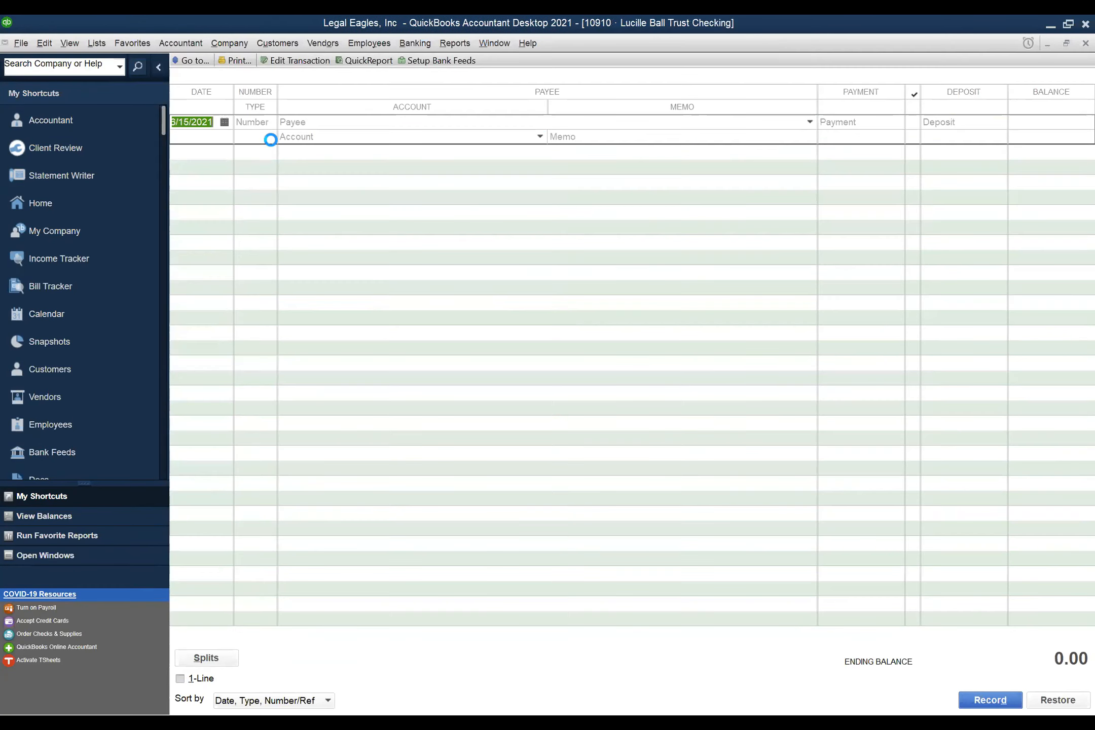
key("ctrl+w")
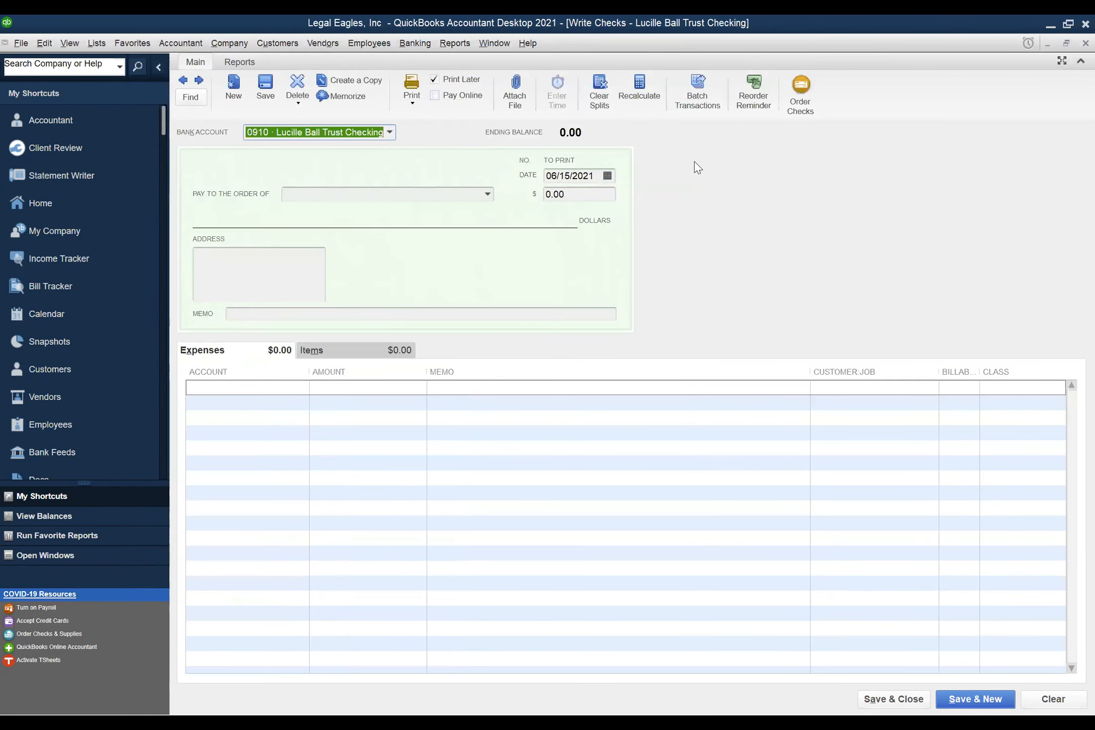
key("Escape")
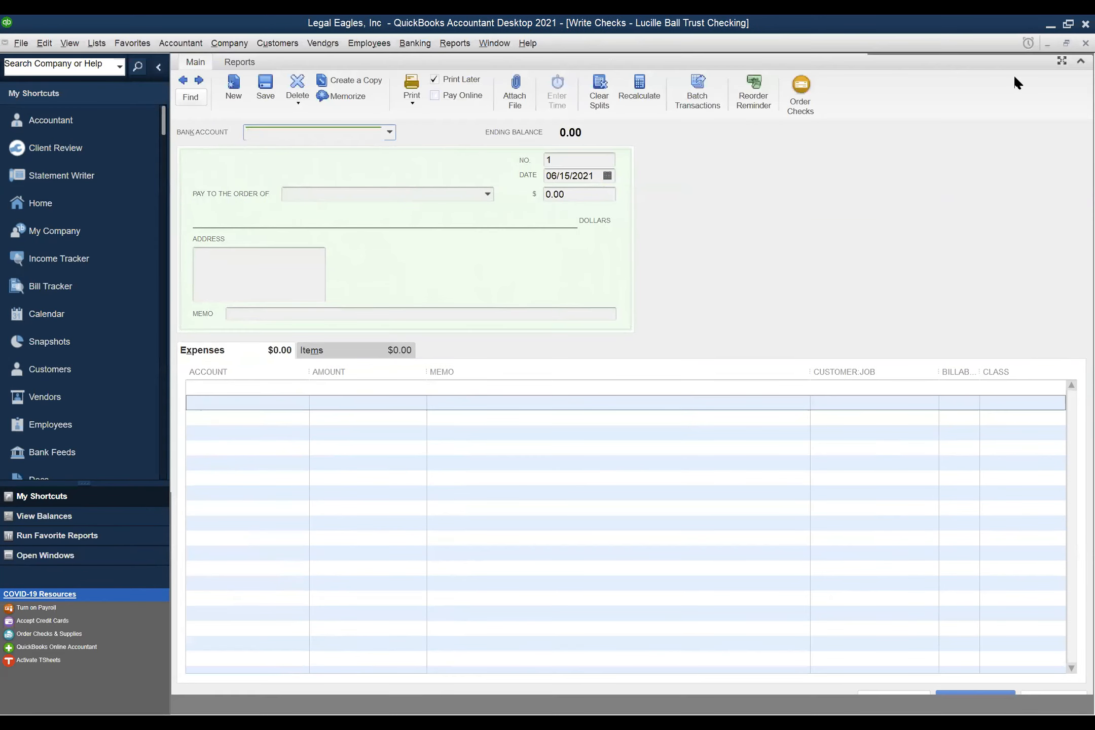
key("Escape")
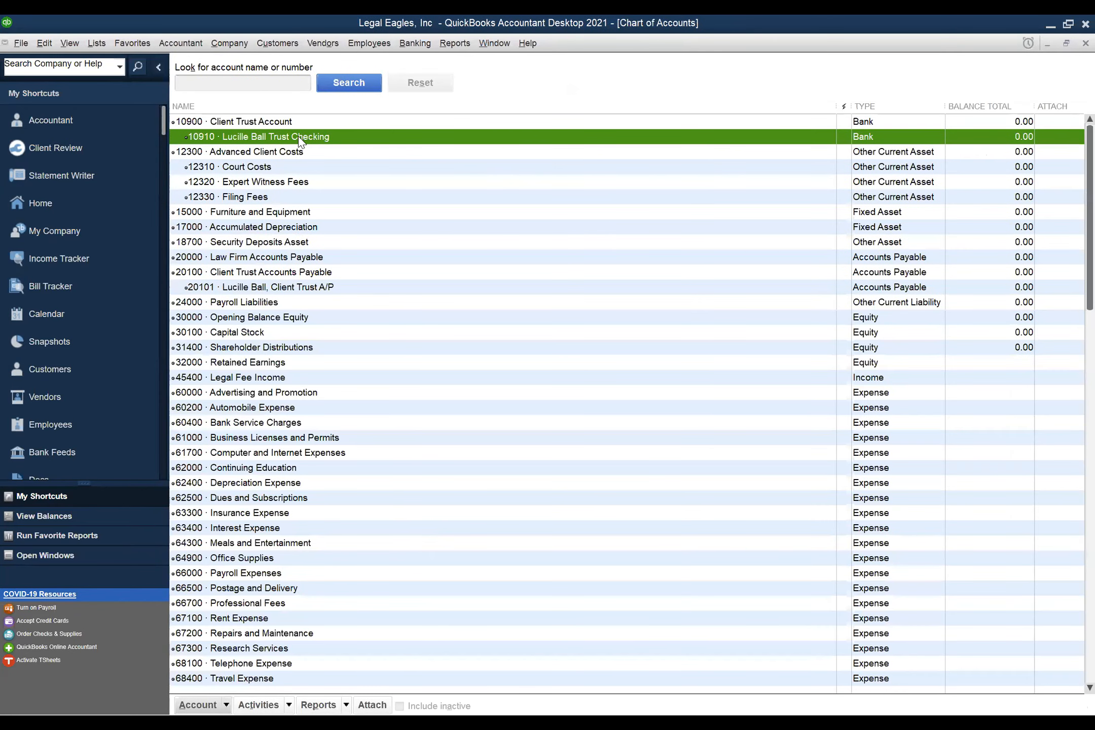
- Edit account 10910, the client's trust checking account, and enter its bank account number
left_click(198, 705)
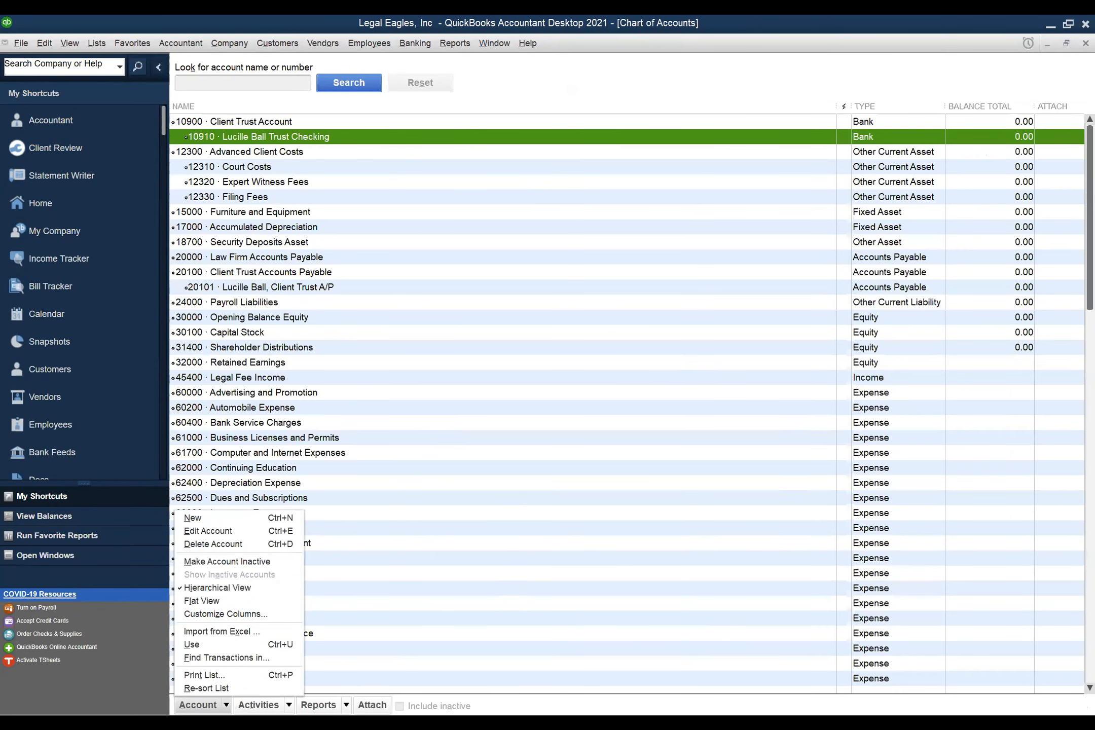
left_click(229, 532)
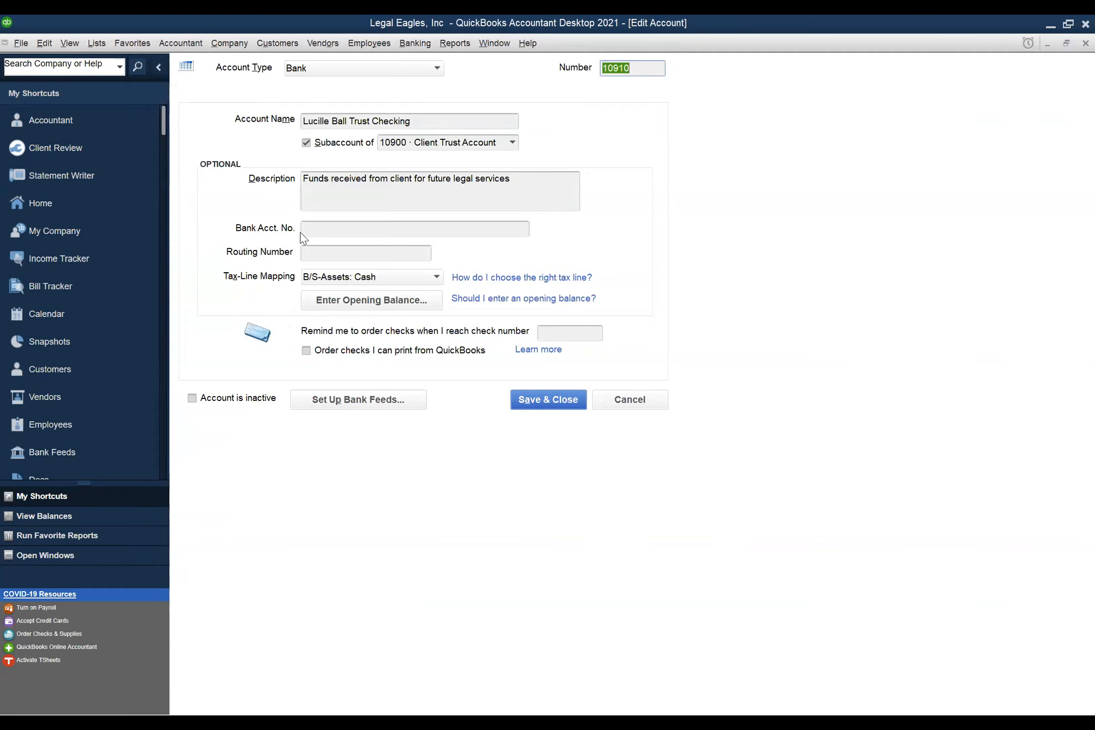
left_click(319, 227)
type("12345")
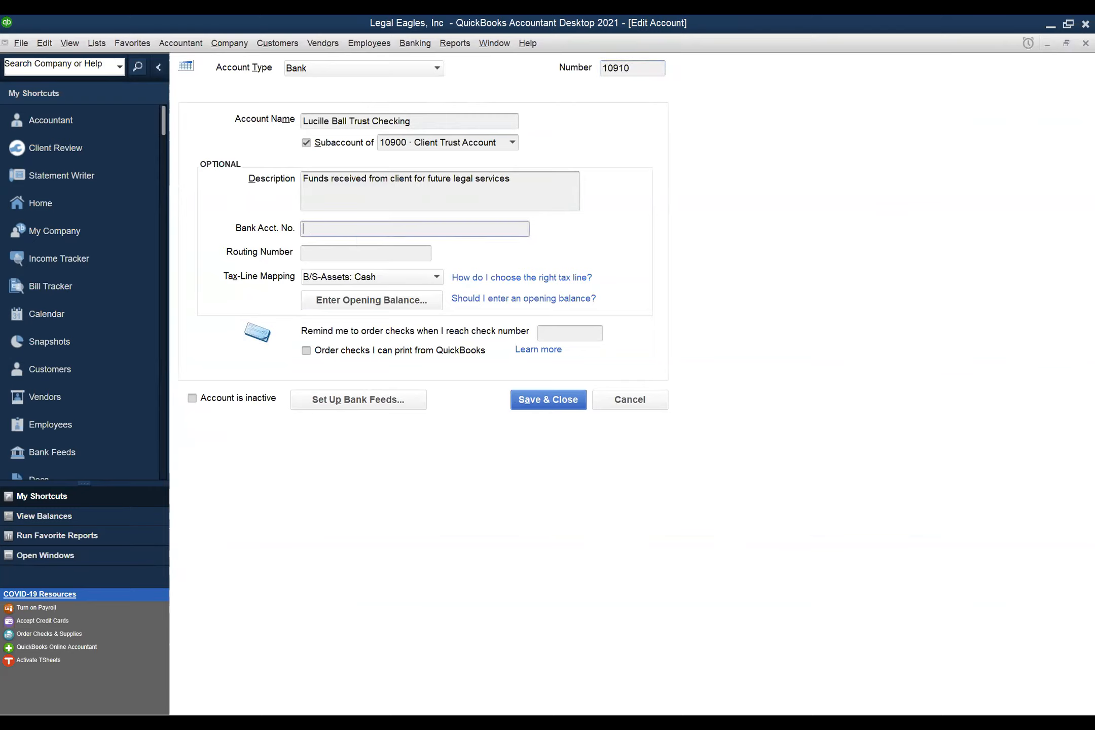
type("6789")
- Try switching the account type to Accounts Receivable, dismiss the warning, and save it as Bank
left_click(438, 69)
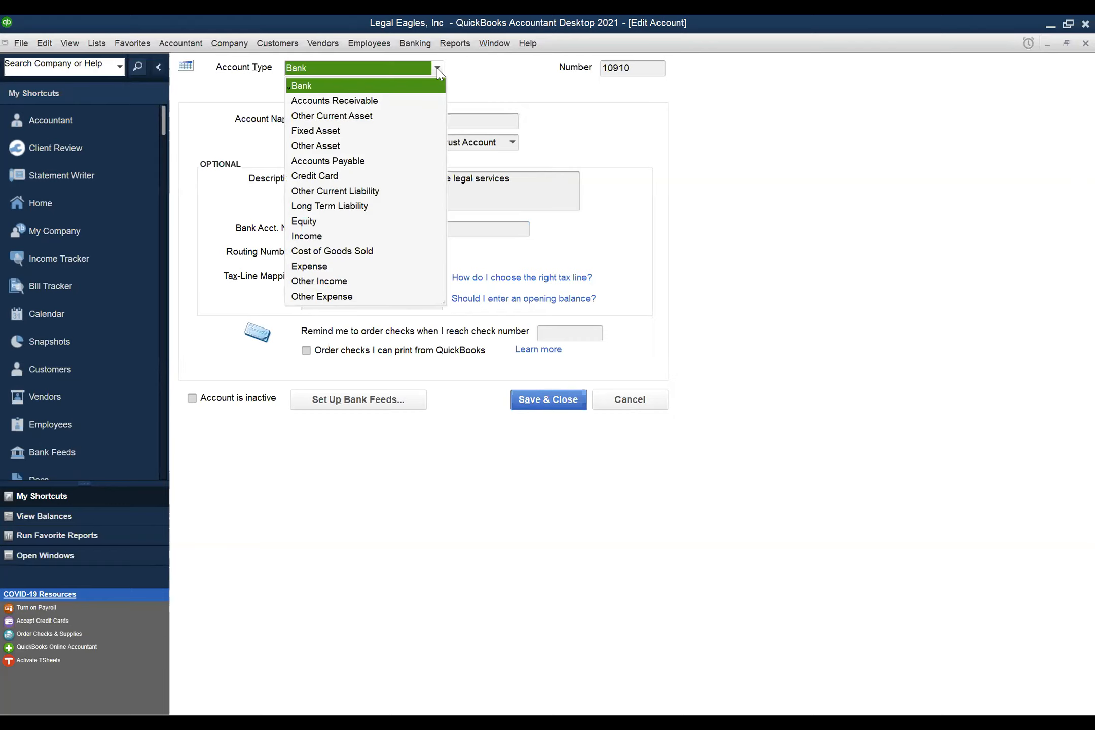
left_click(367, 101)
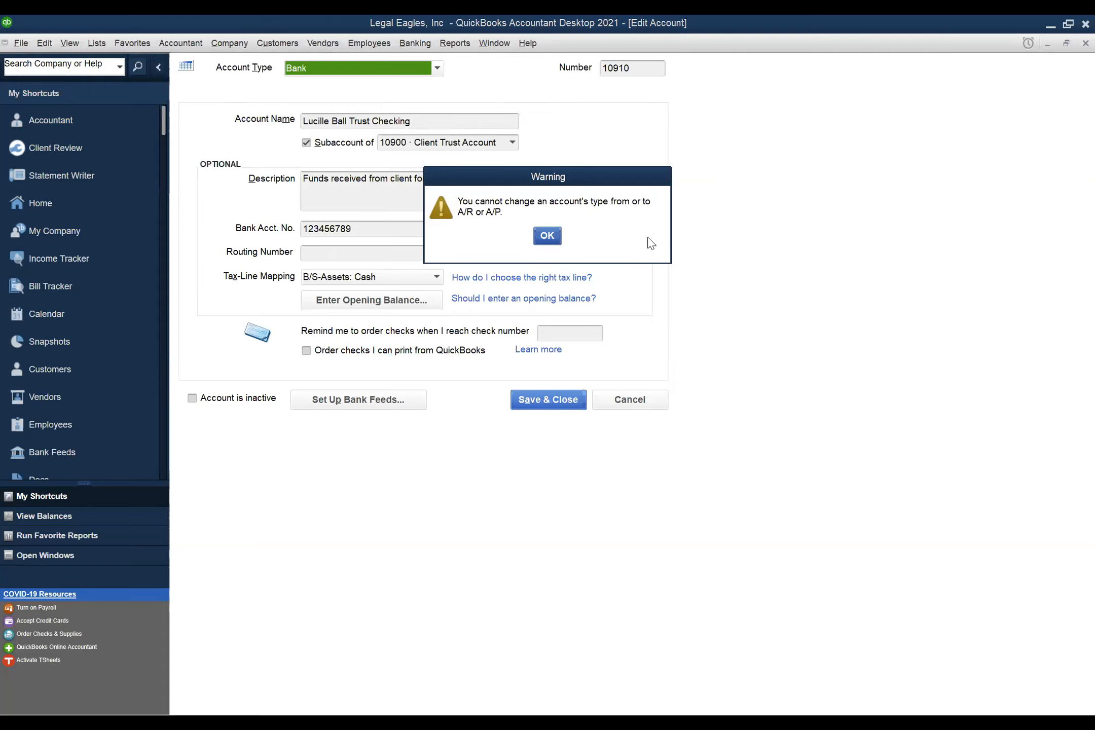
left_click(553, 238)
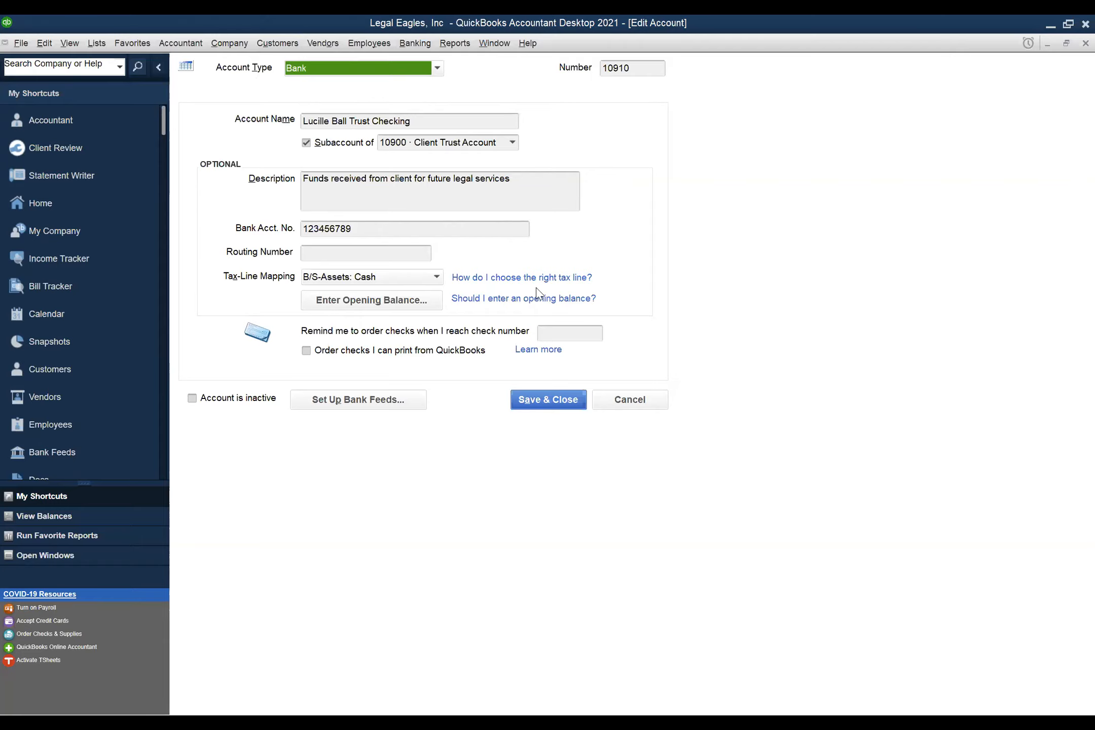
left_click(536, 405)
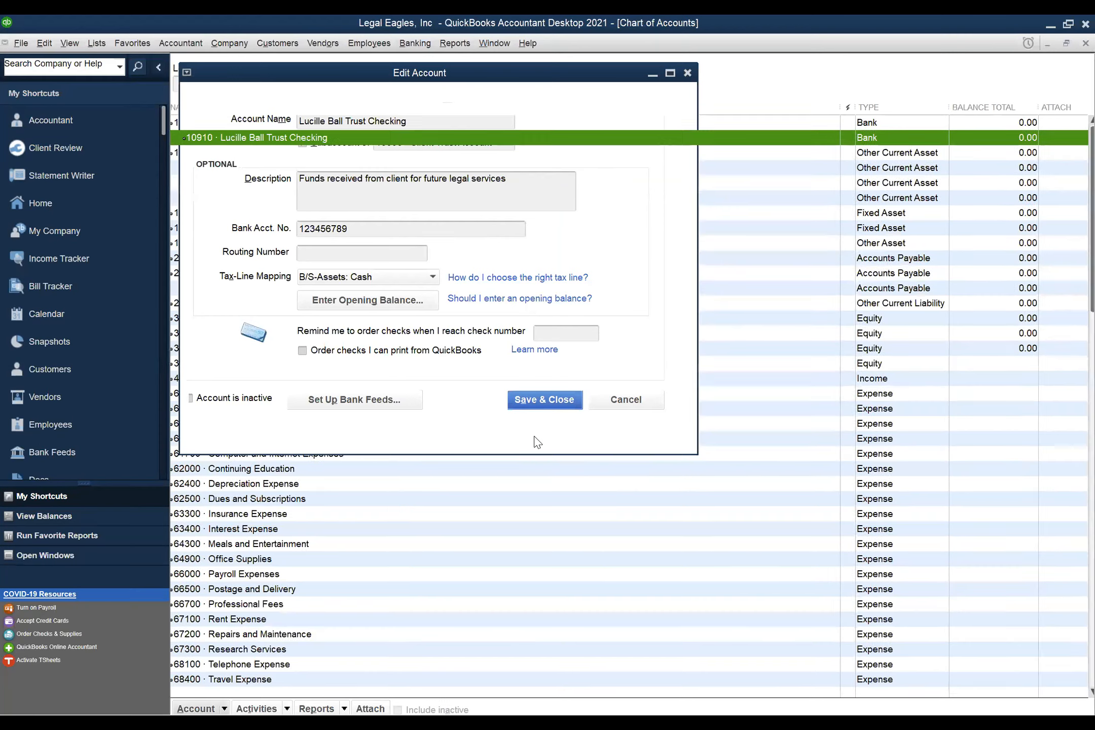
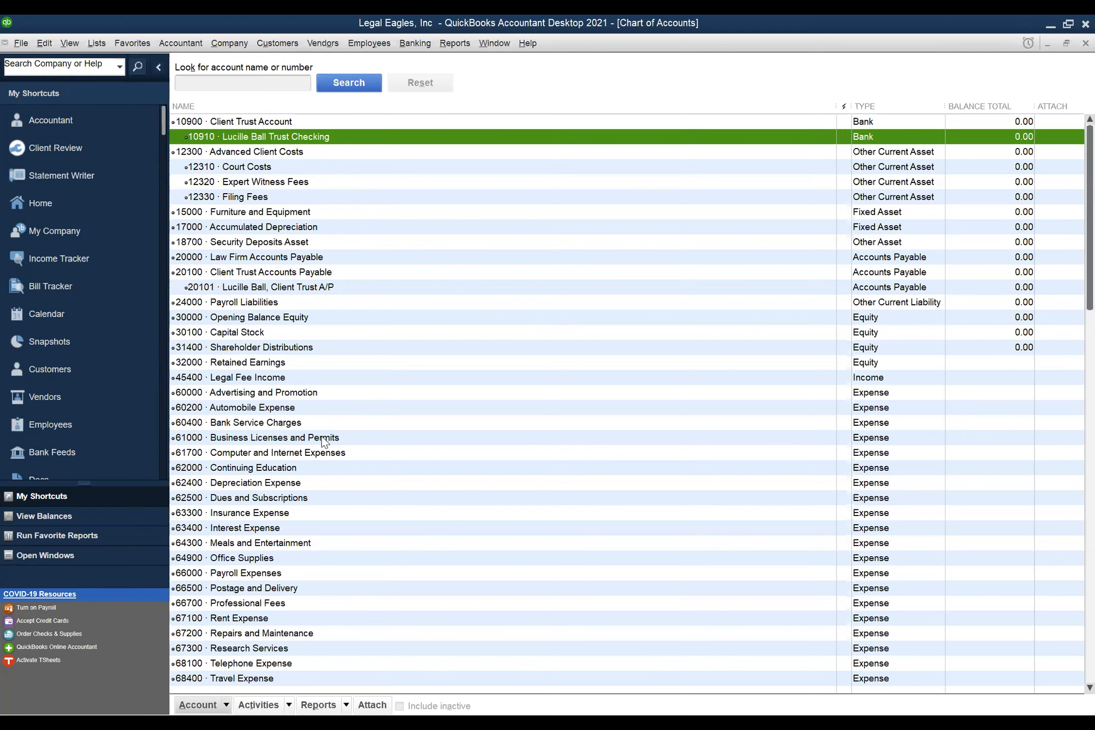
- Make account 61000 Business Licenses and Permits inactive from the Account menu
left_click(322, 437)
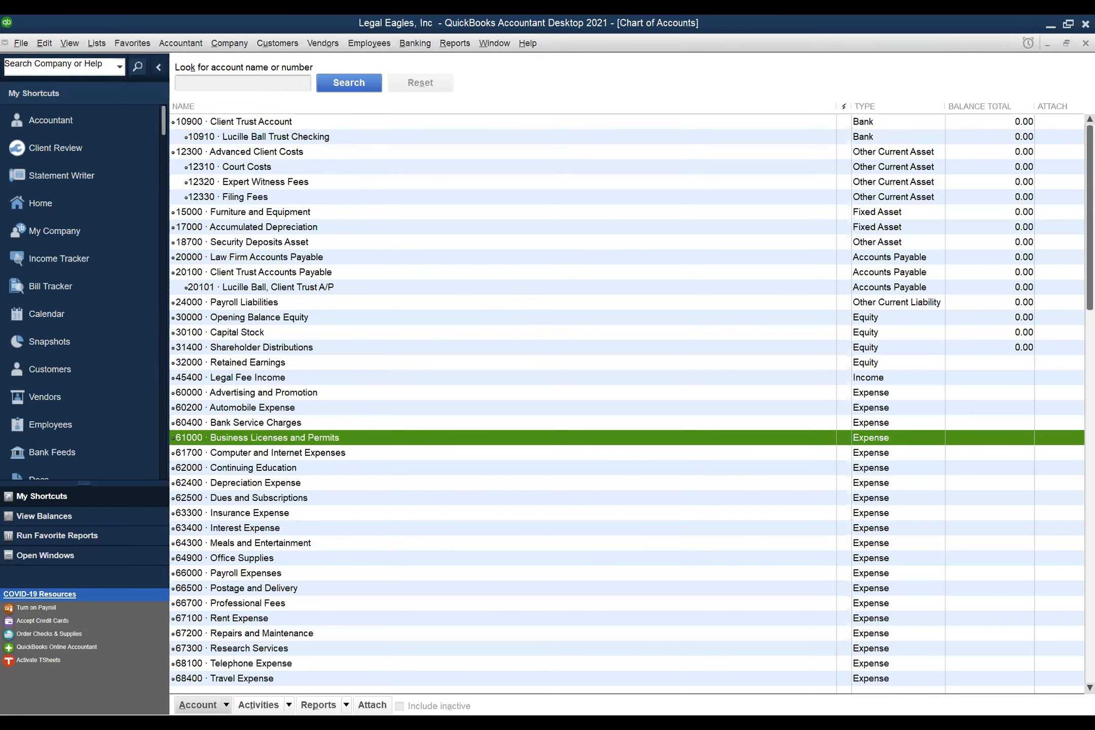
left_click(226, 706)
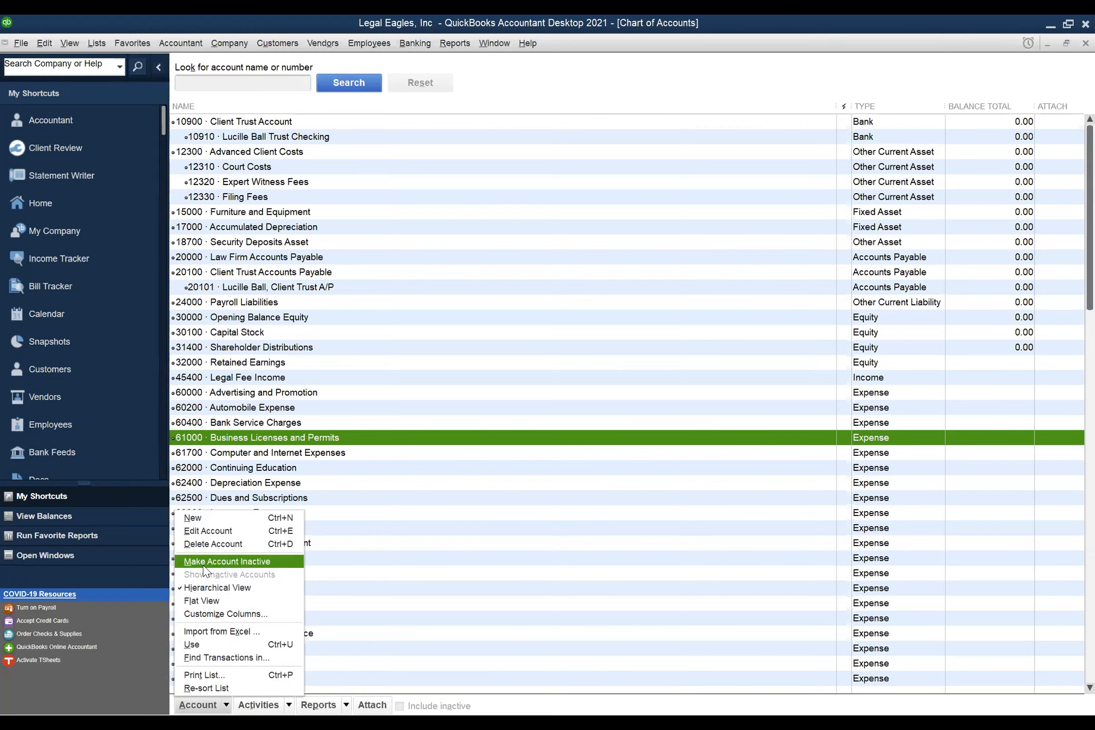
left_click(248, 564)
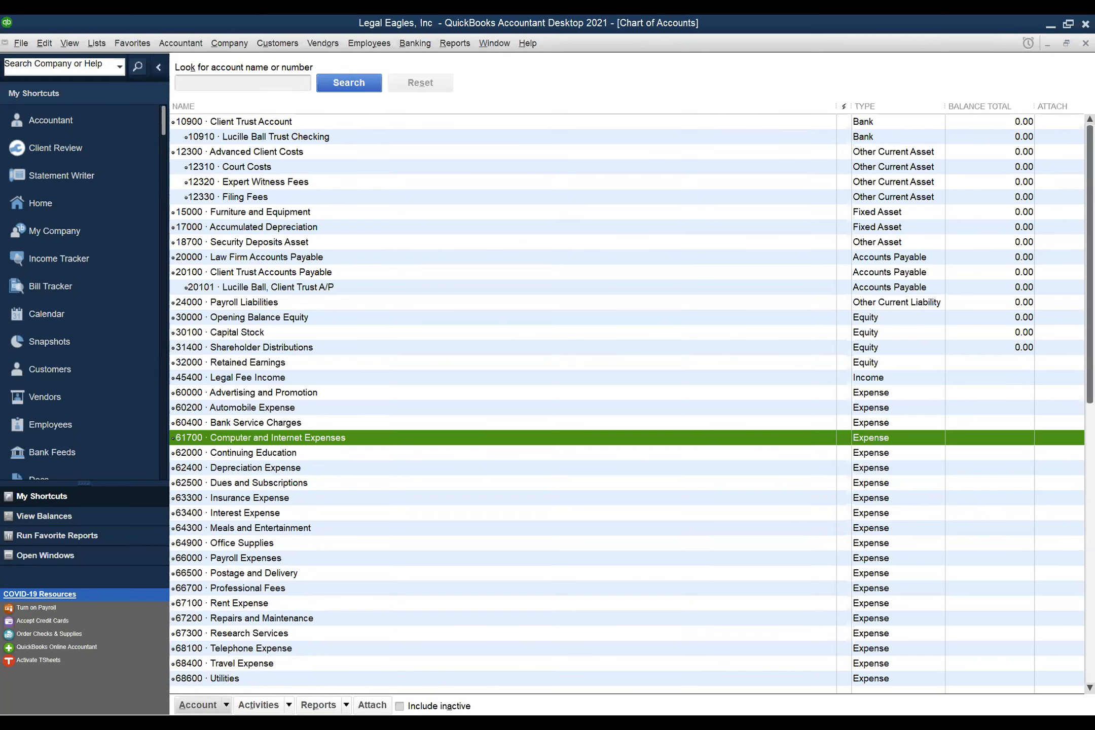
- Include inactive accounts in the list and reactivate 61000 Business Licenses and Permits
left_click(399, 705)
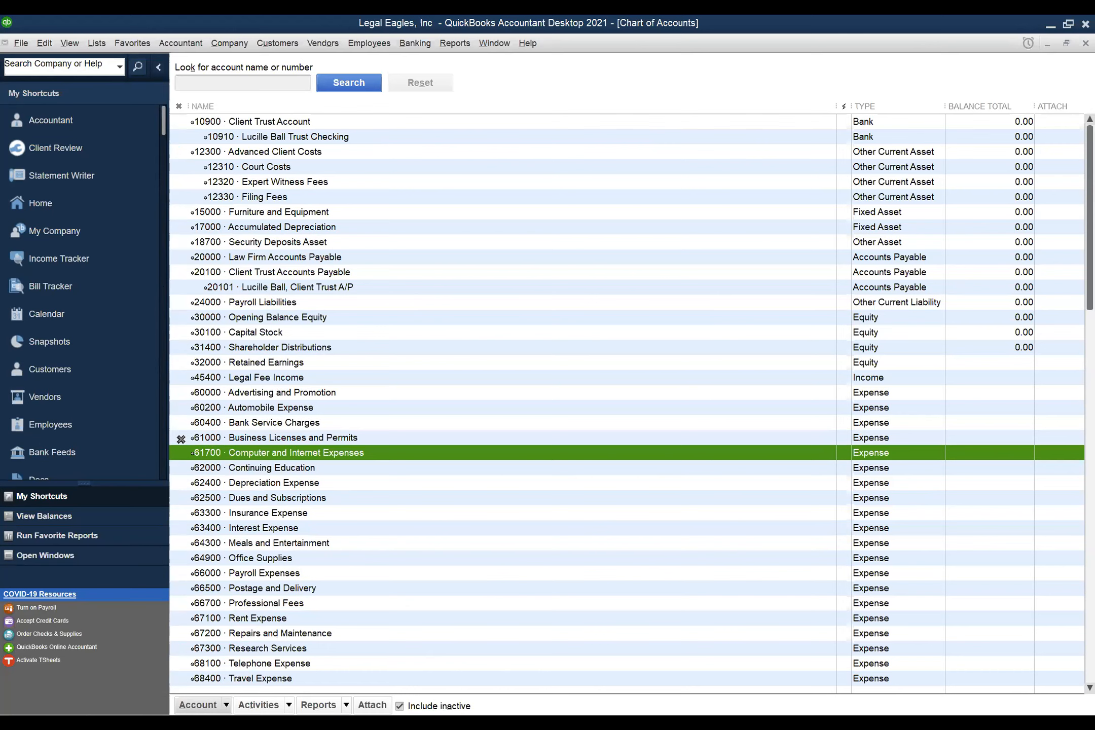
left_click(181, 439)
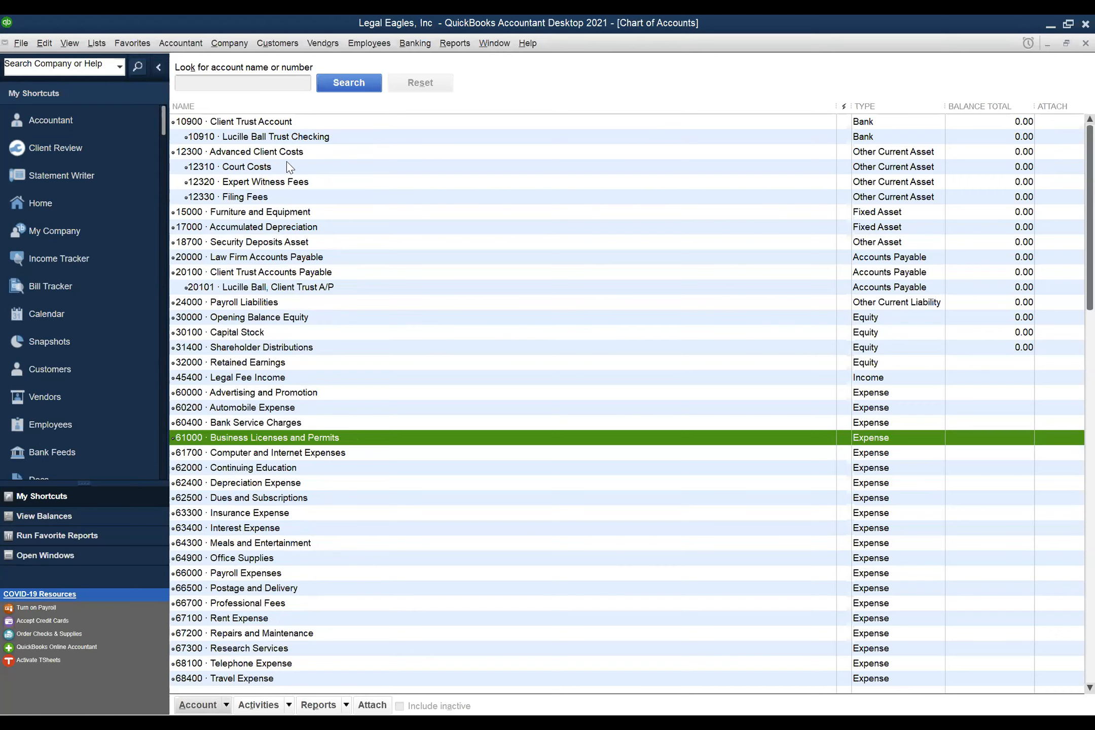
double_click(223, 167)
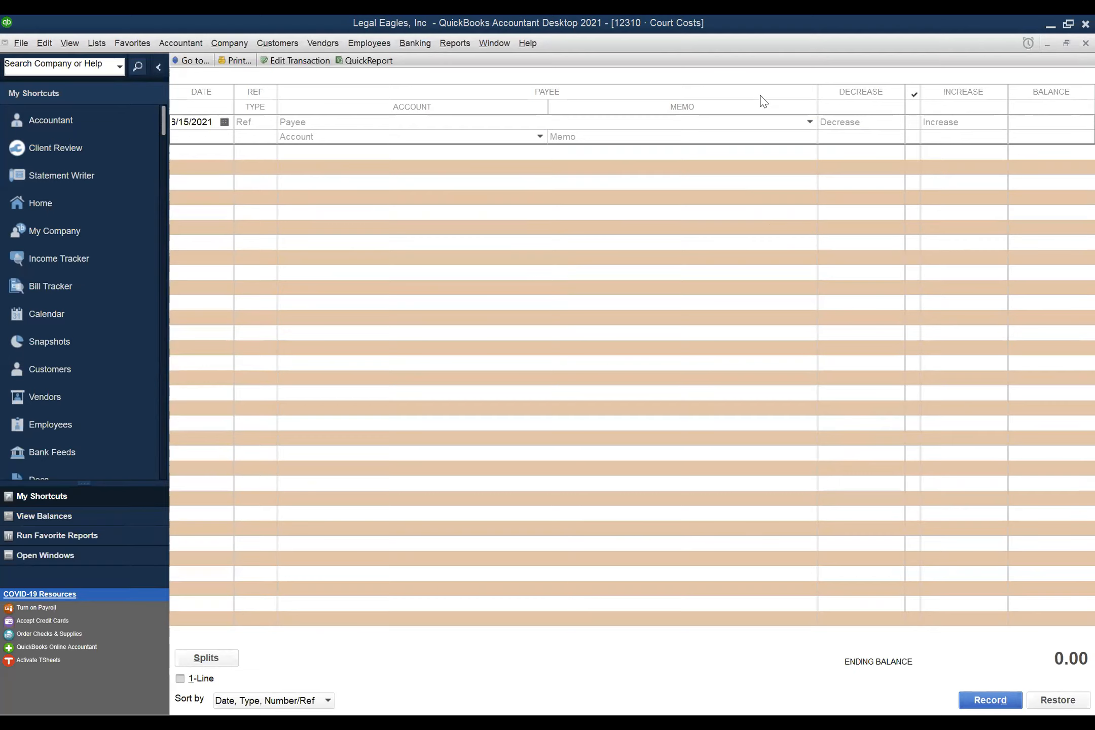
left_click(1085, 43)
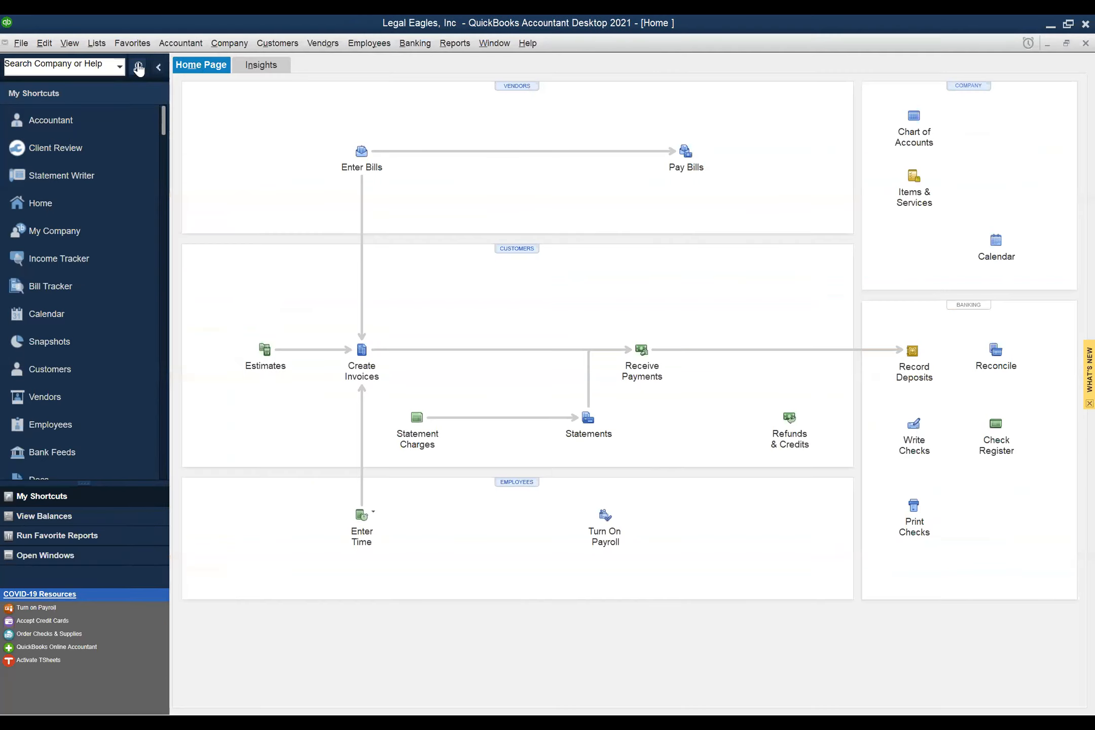
left_click(96, 43)
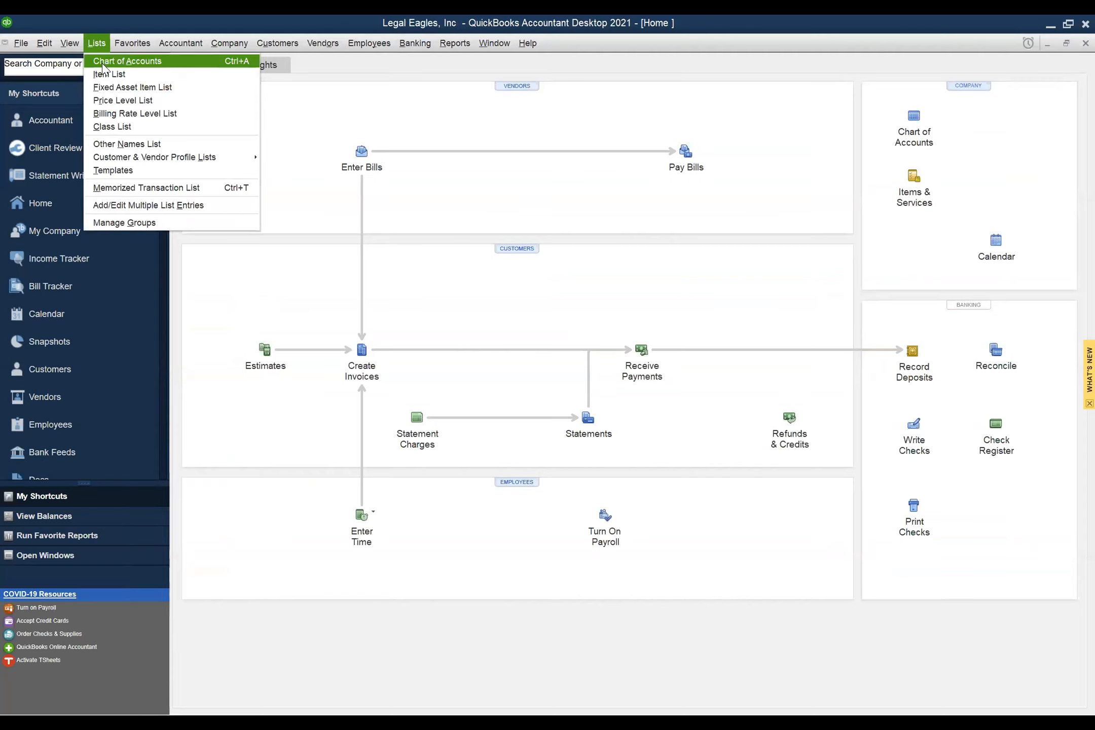
left_click(101, 67)
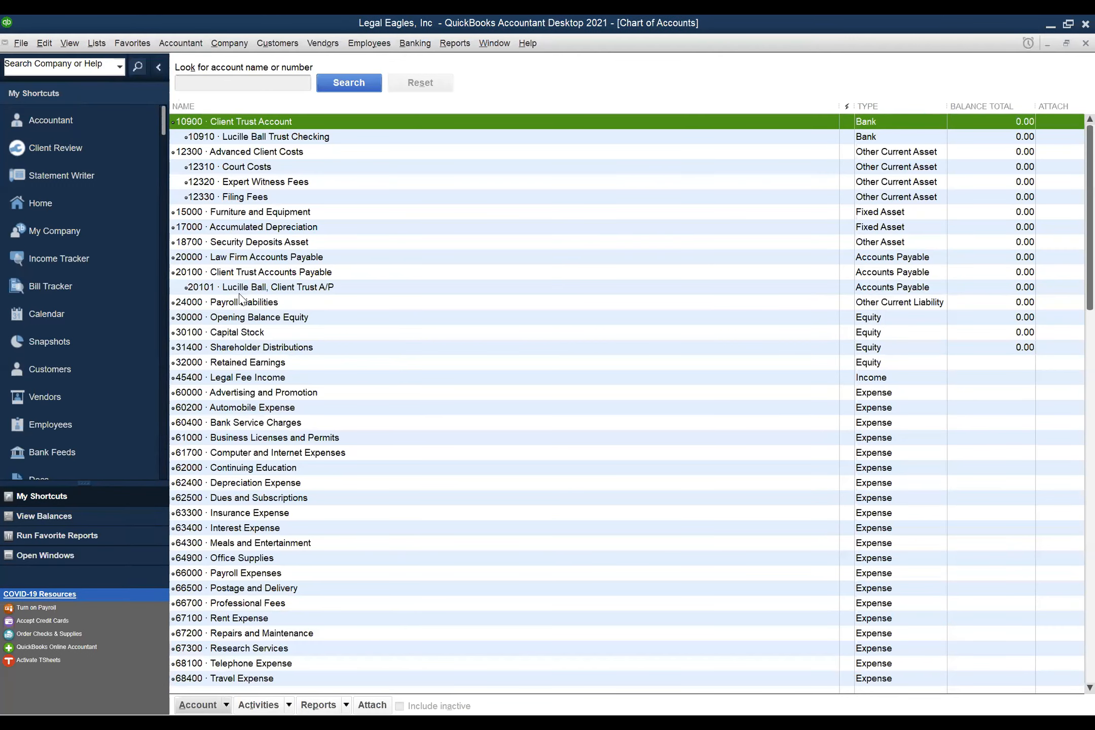
- Delete the 12310 Court Costs subaccount and confirm the deletion
left_click(263, 172)
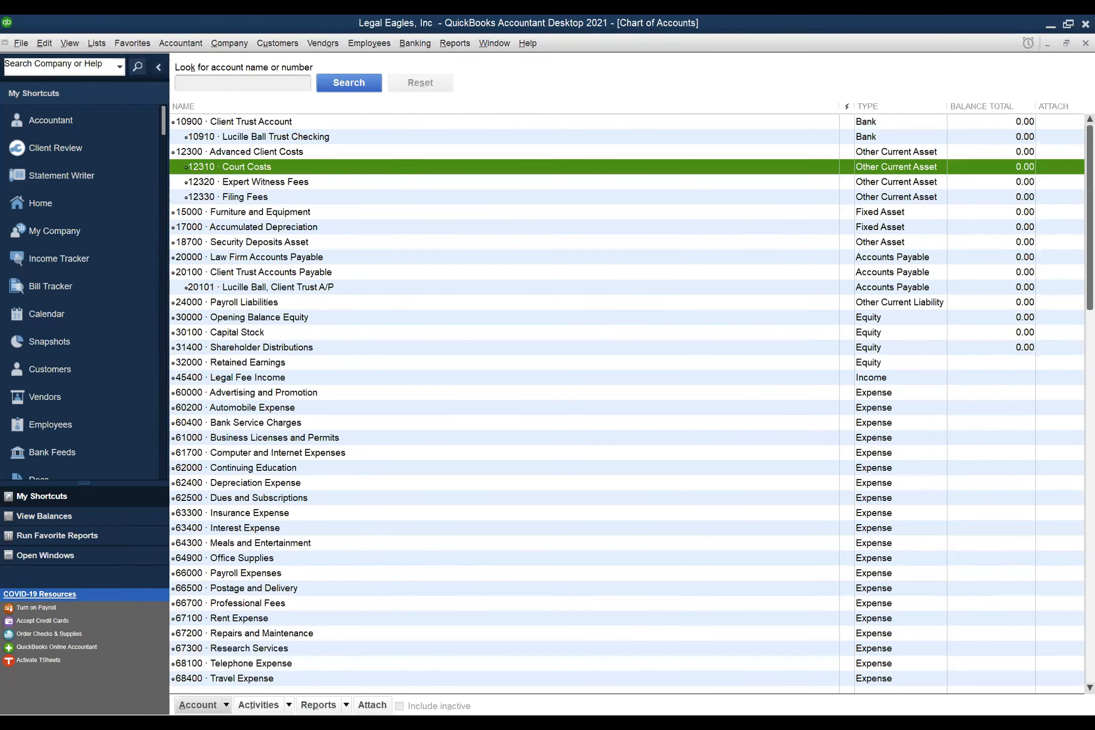
left_click(202, 705)
left_click(218, 491)
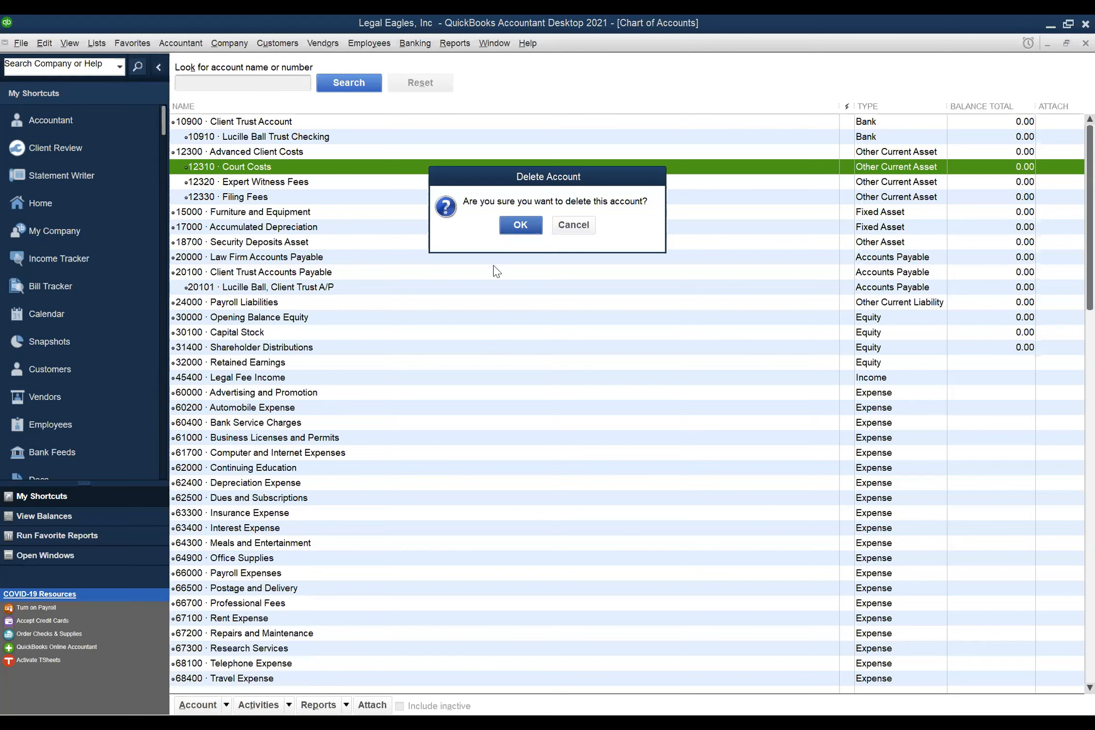
left_click(505, 229)
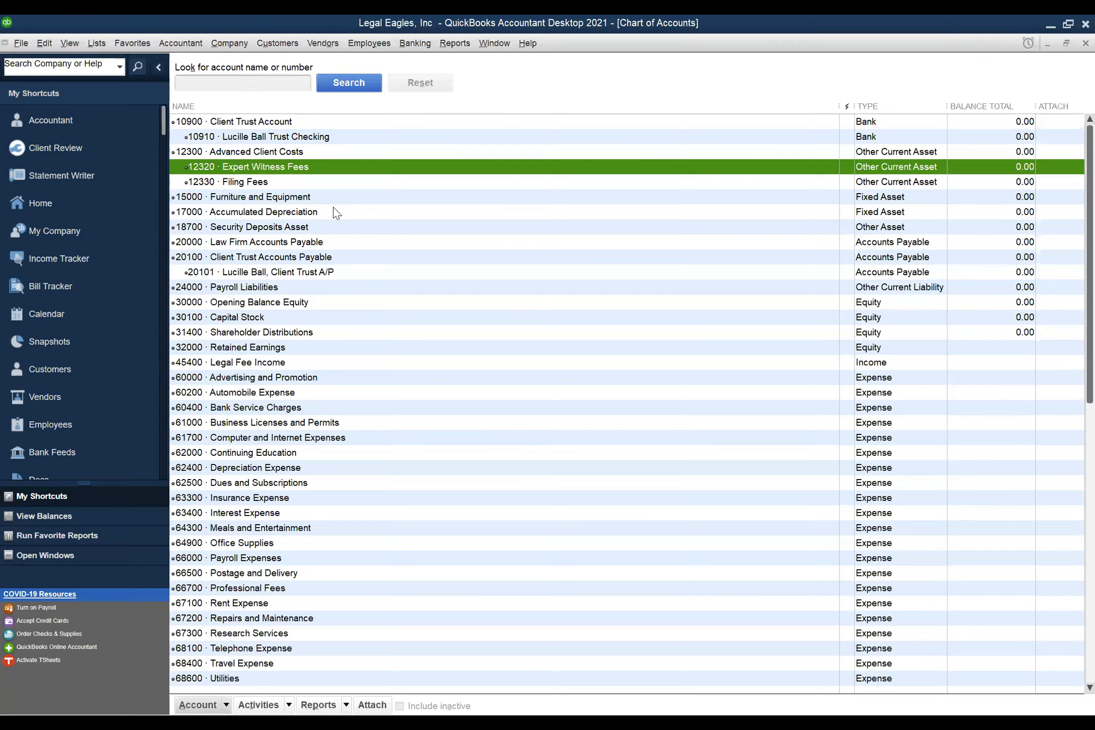
- Close the Chart of Accounts and bring up the Item List and its Item menu
key("Escape")
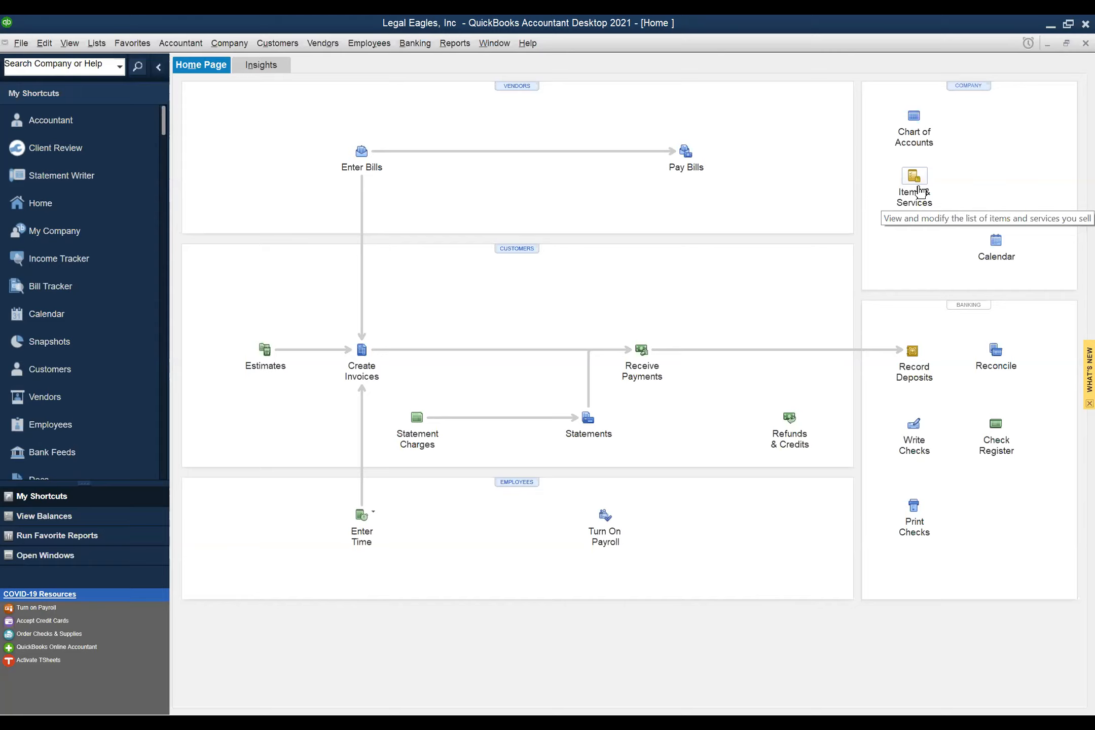
left_click(915, 177)
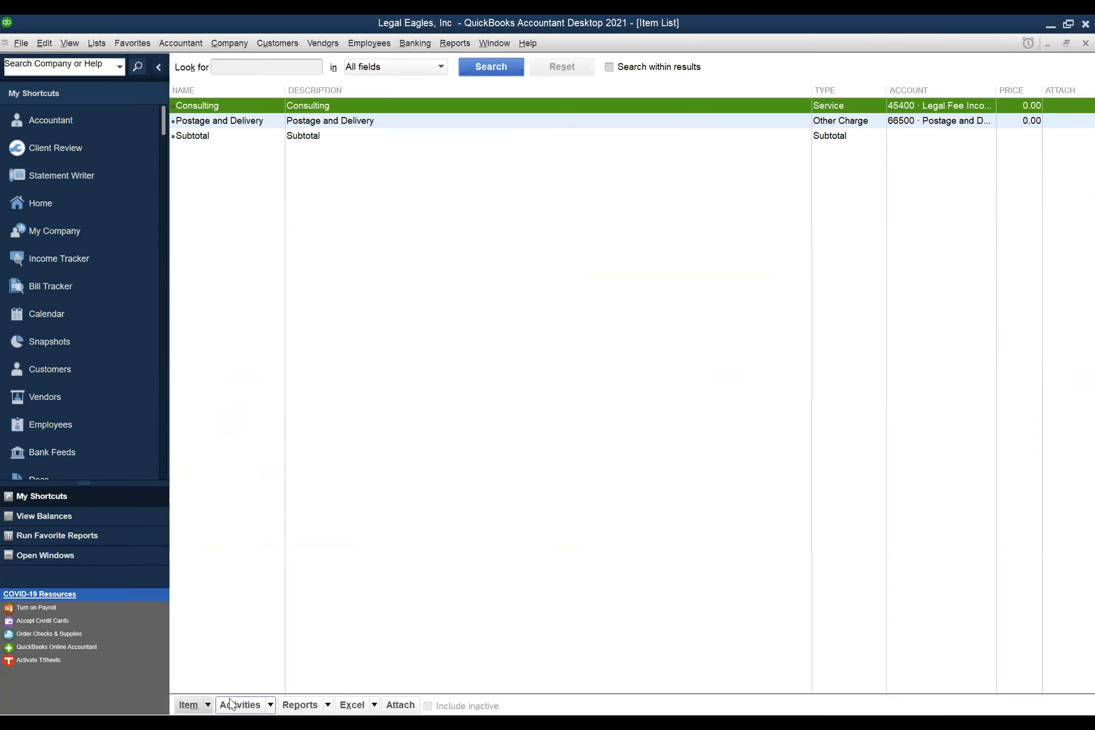
left_click(204, 706)
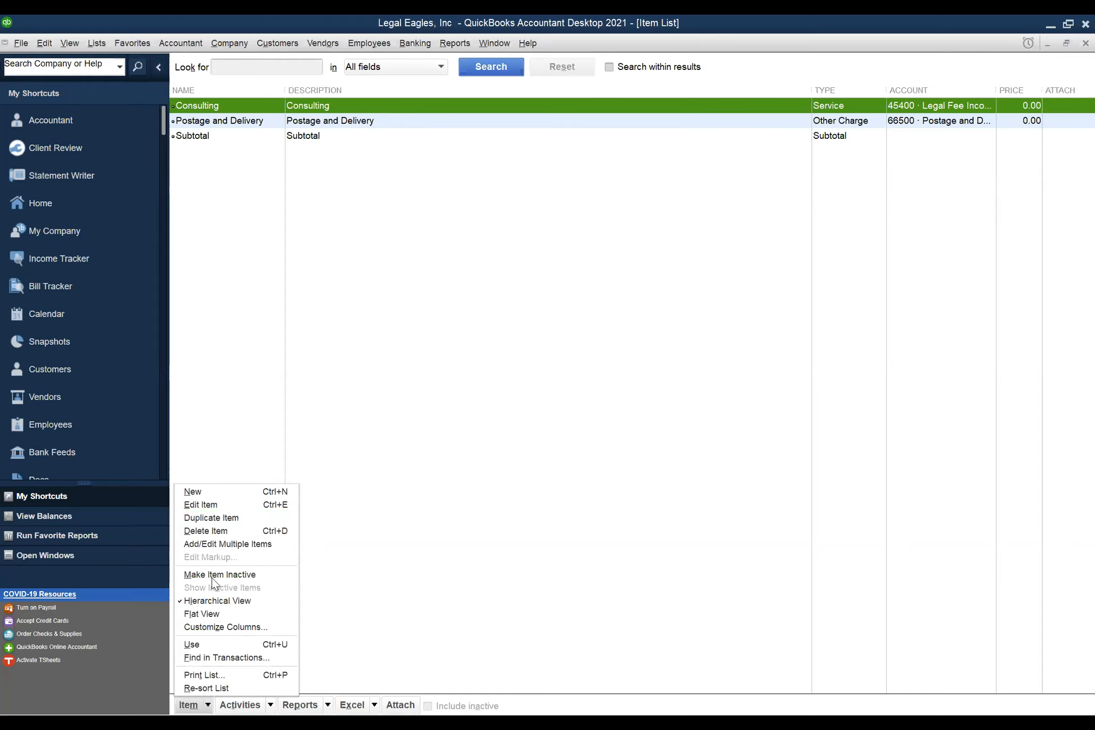
- Start a new item and look over the item Type options
left_click(206, 492)
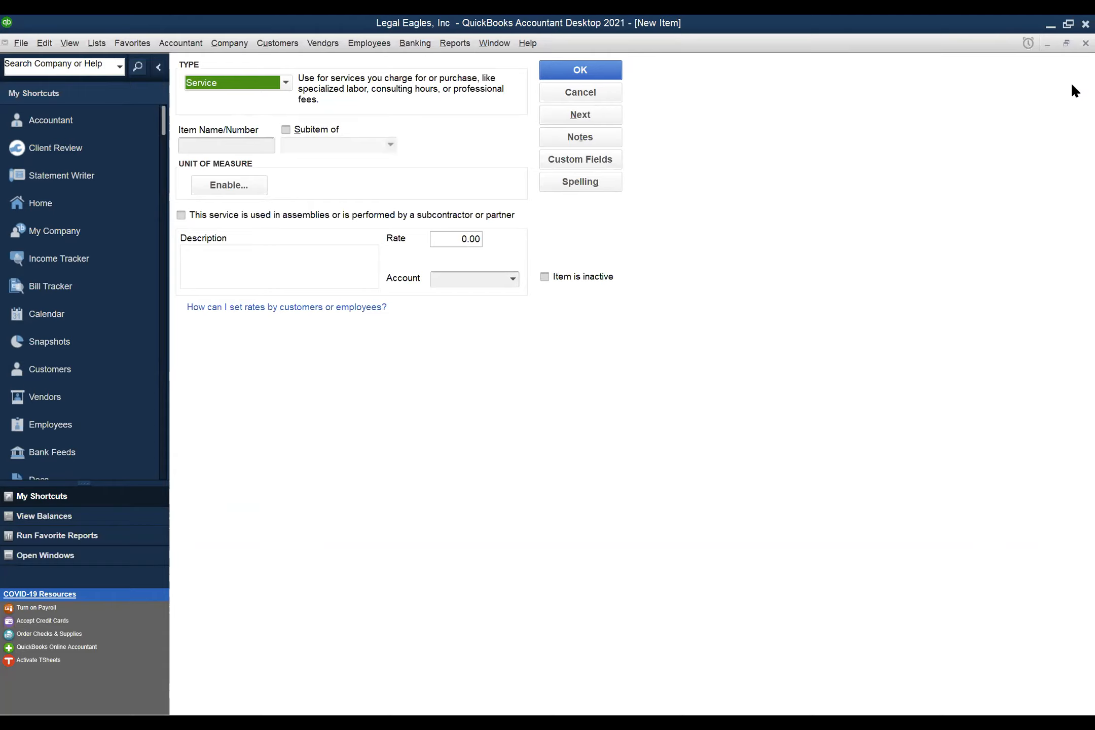
left_click(287, 86)
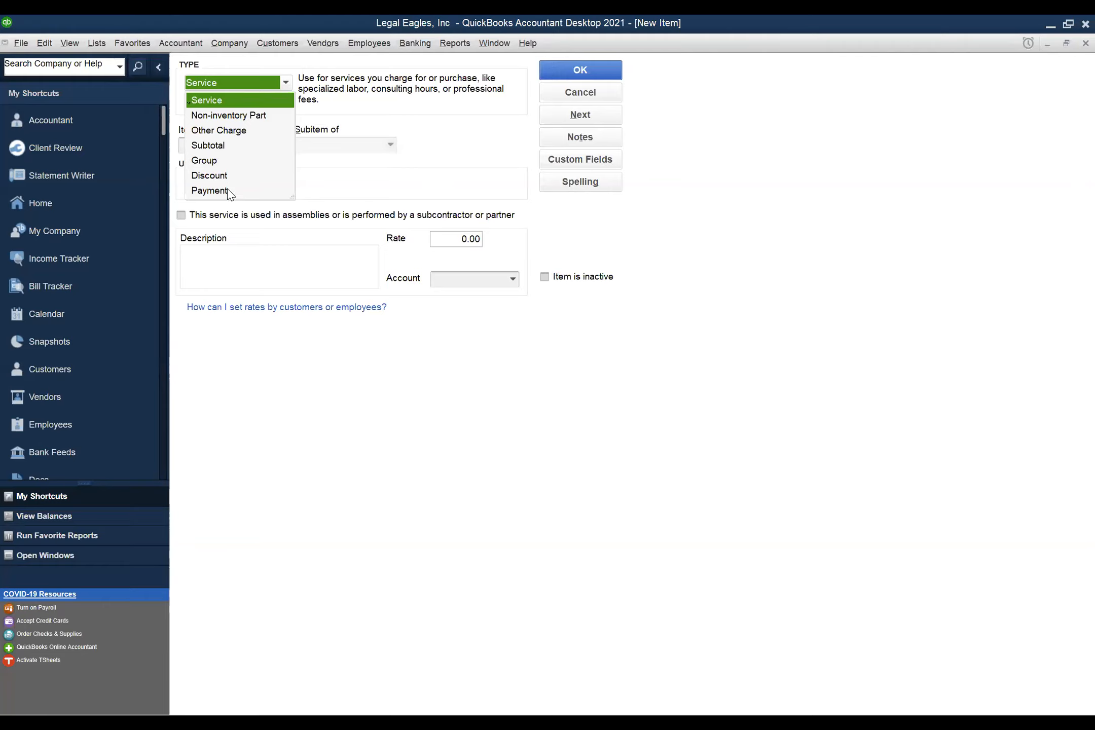
- Keep the Service type and name the item 'Client Expense Firm Legal Fees'
left_click(236, 101)
left_click(219, 139)
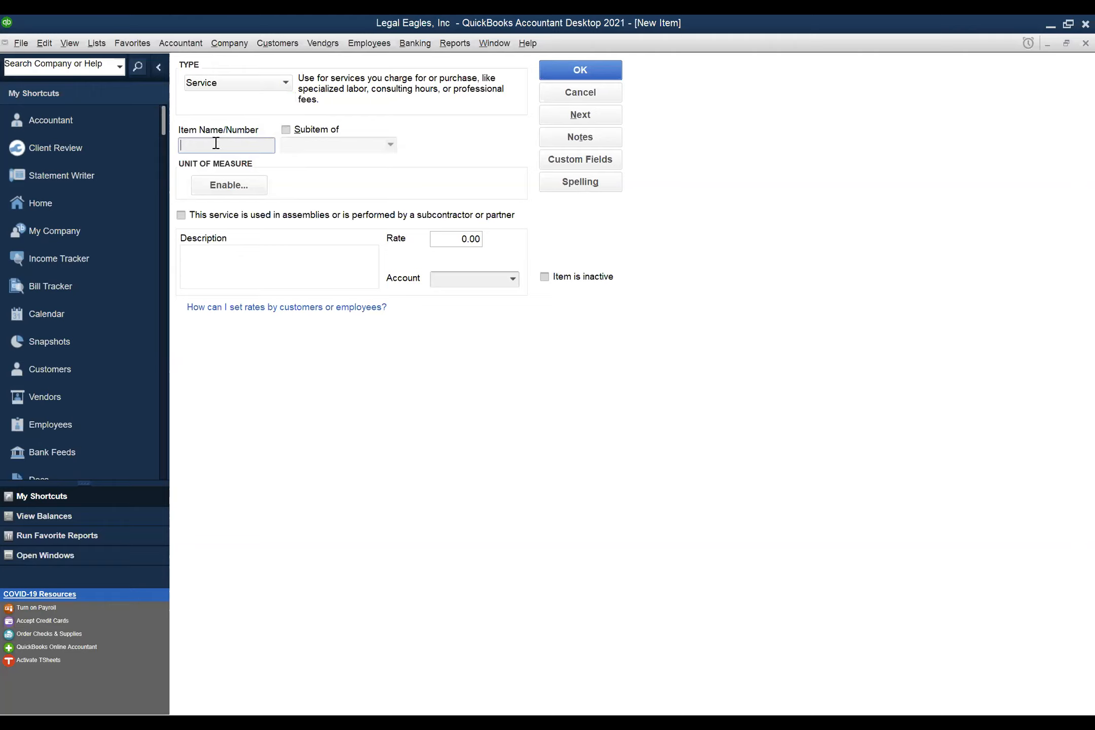
type("Co")
key("BackSpace")
type("lient")
type(" Expense Firm")
type(" Legal Fees")
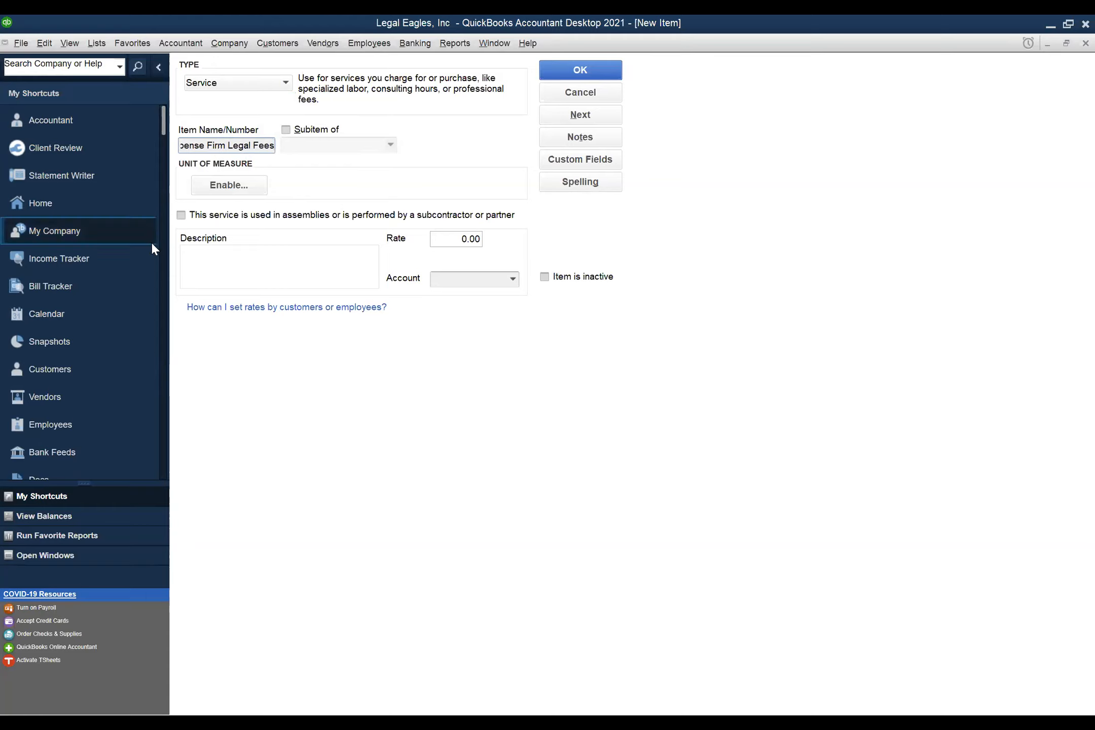
- Mark it as performed by a subcontractor with purchase description 'Legal Fees'
left_click(181, 217)
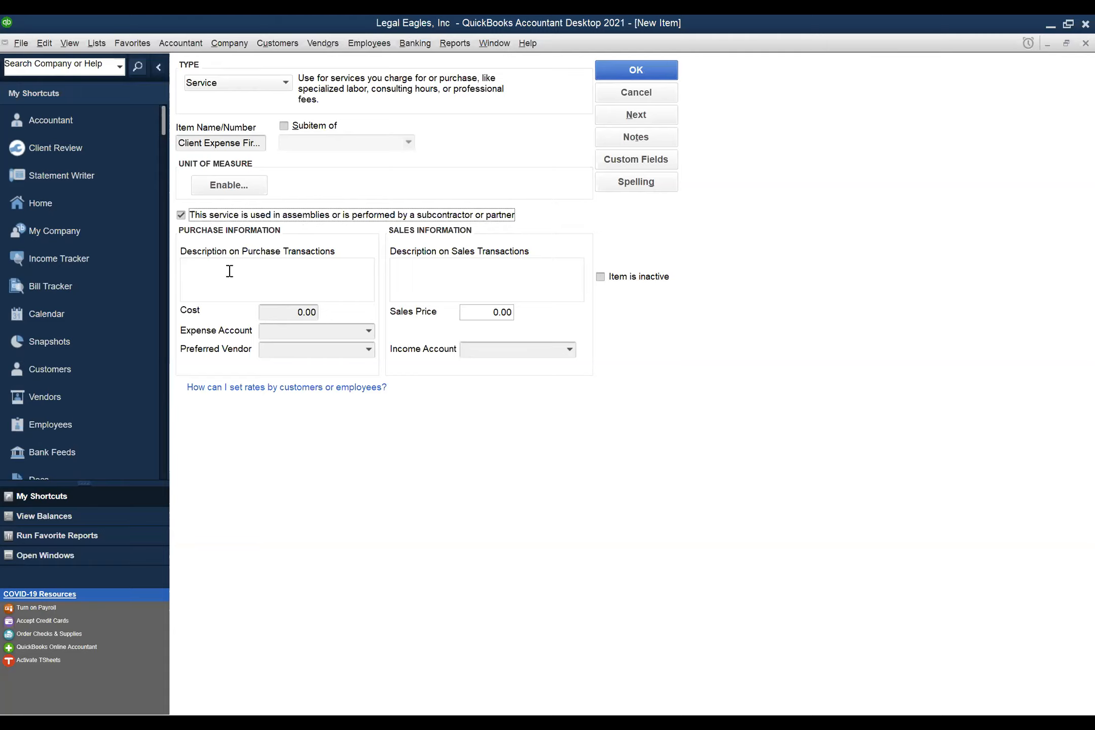
left_click(211, 270)
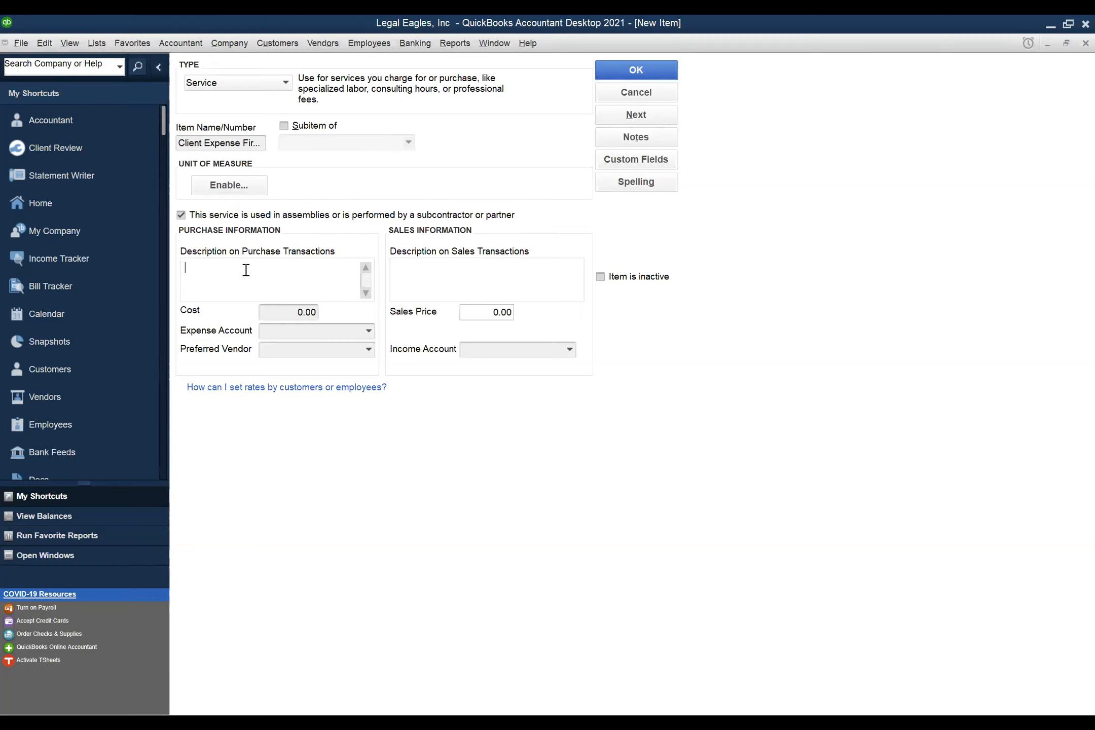
type("Legal Fees")
key("Tab")
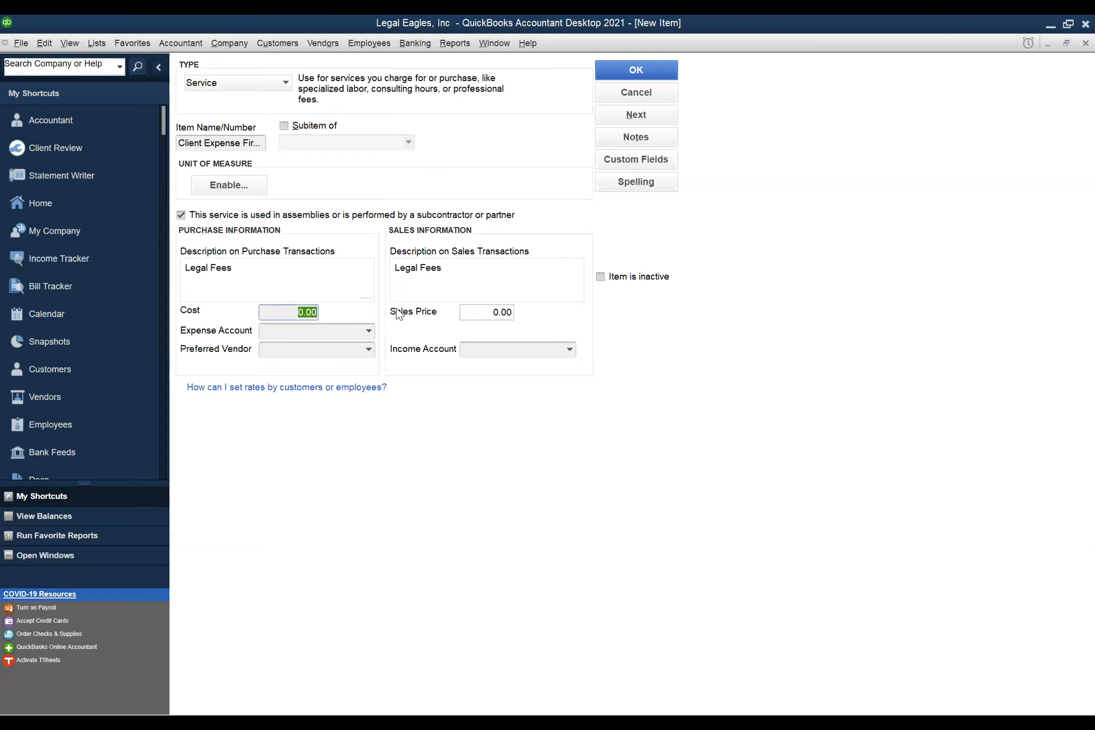
- Search the Expense Account list for 25000, clear the wrong 20000 match, and scroll to <Add New>
left_click(367, 331)
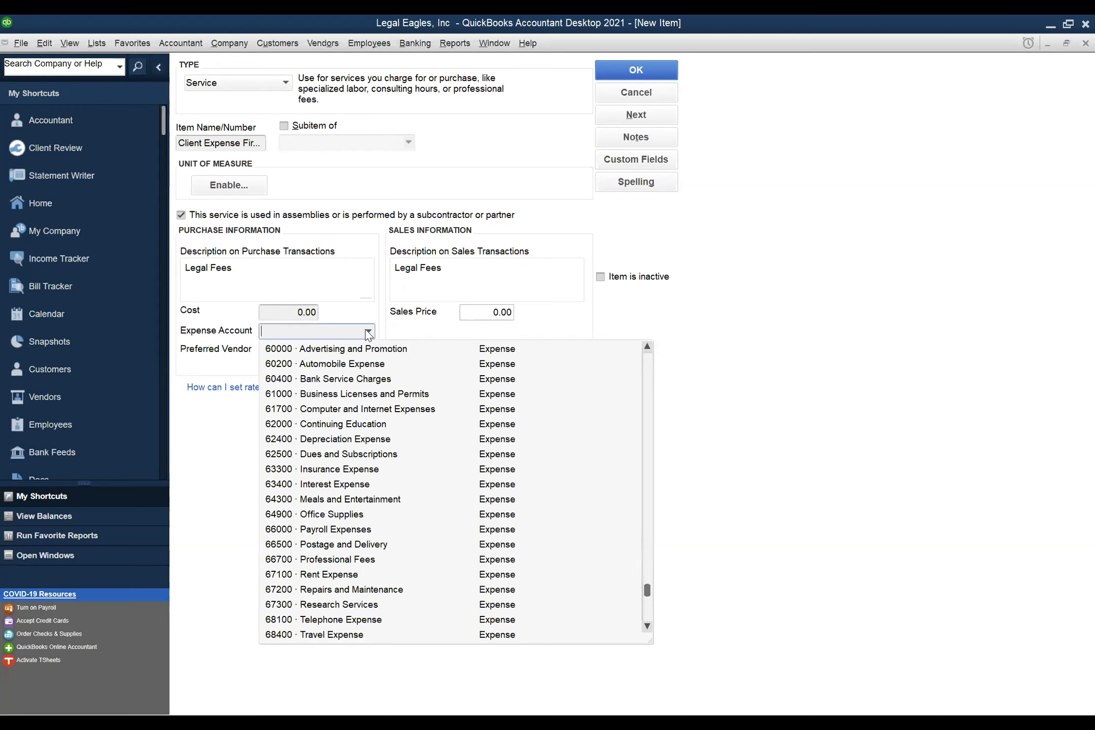
type("2")
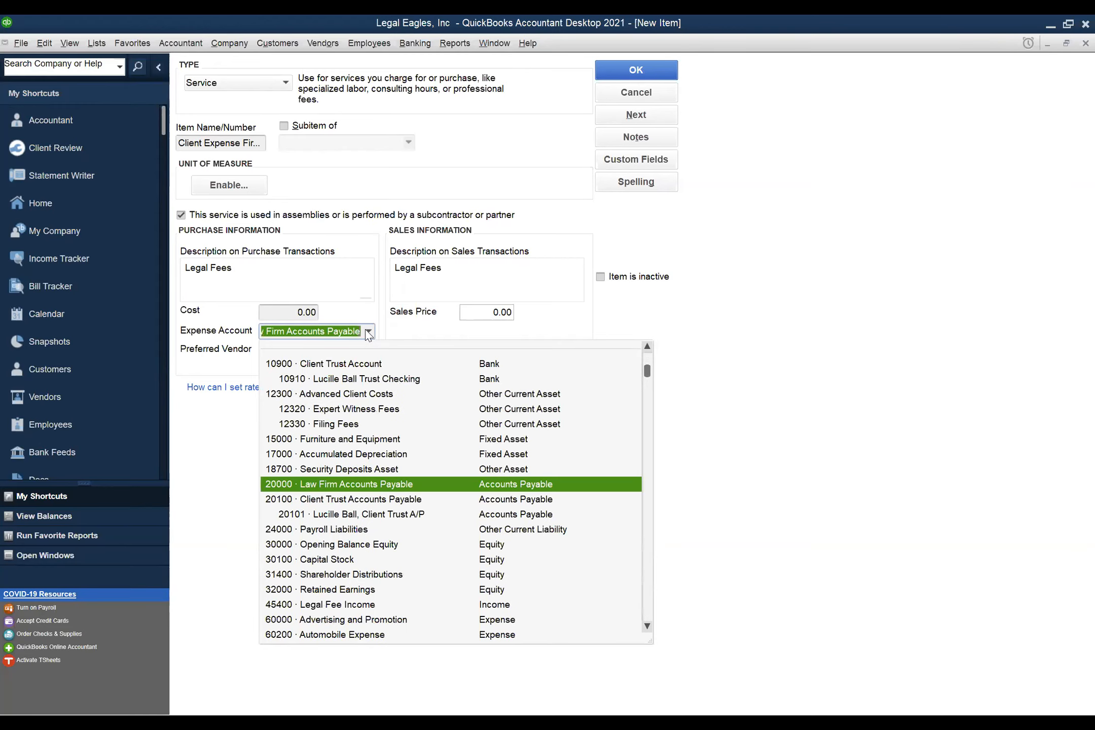
type("500")
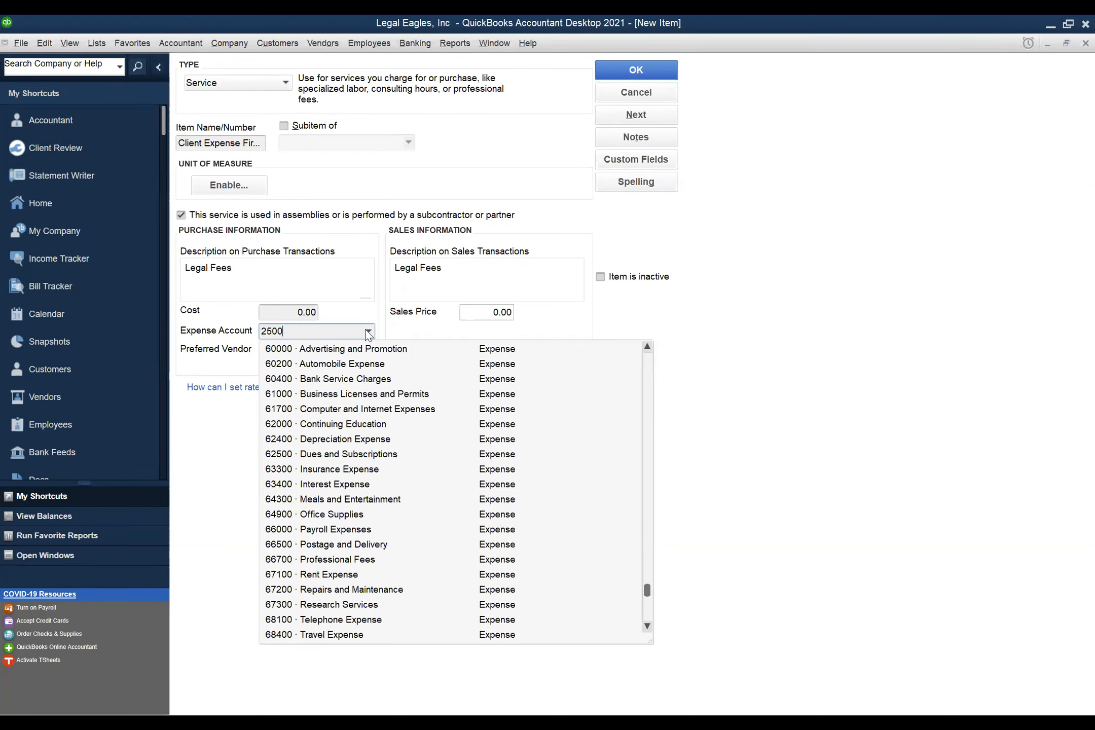
type("0")
key("BackSpace")
key("BackSpace")
key("BackSpace")
key("BackSpace")
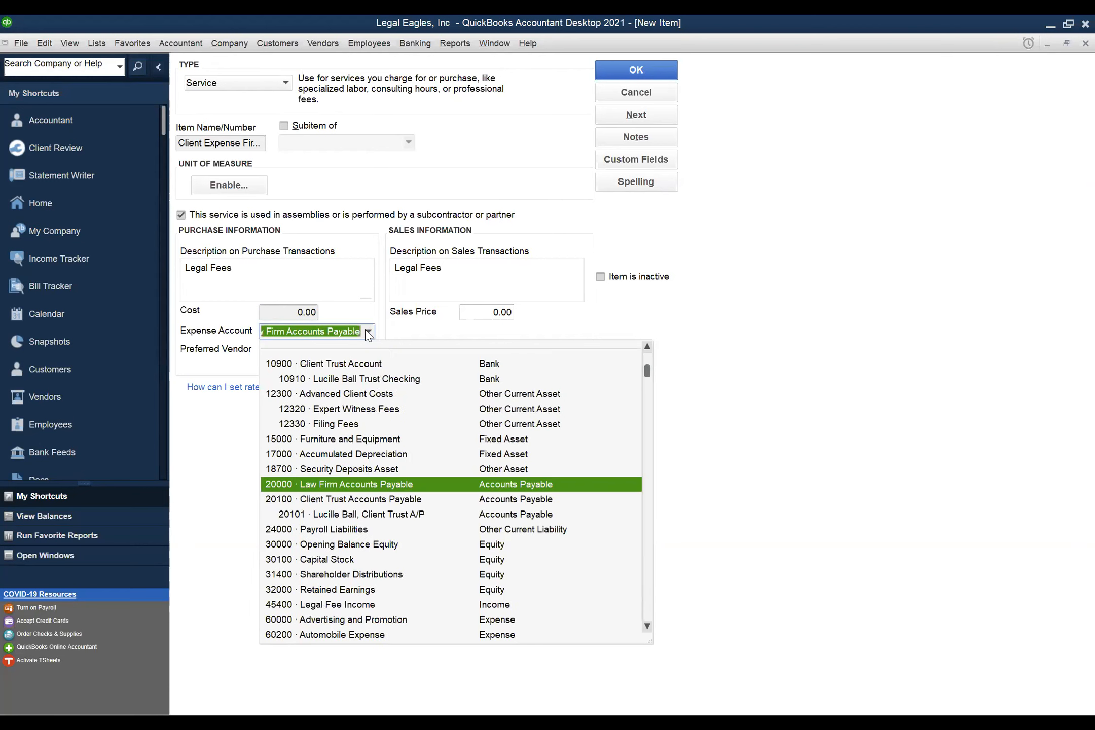
key("BackSpace")
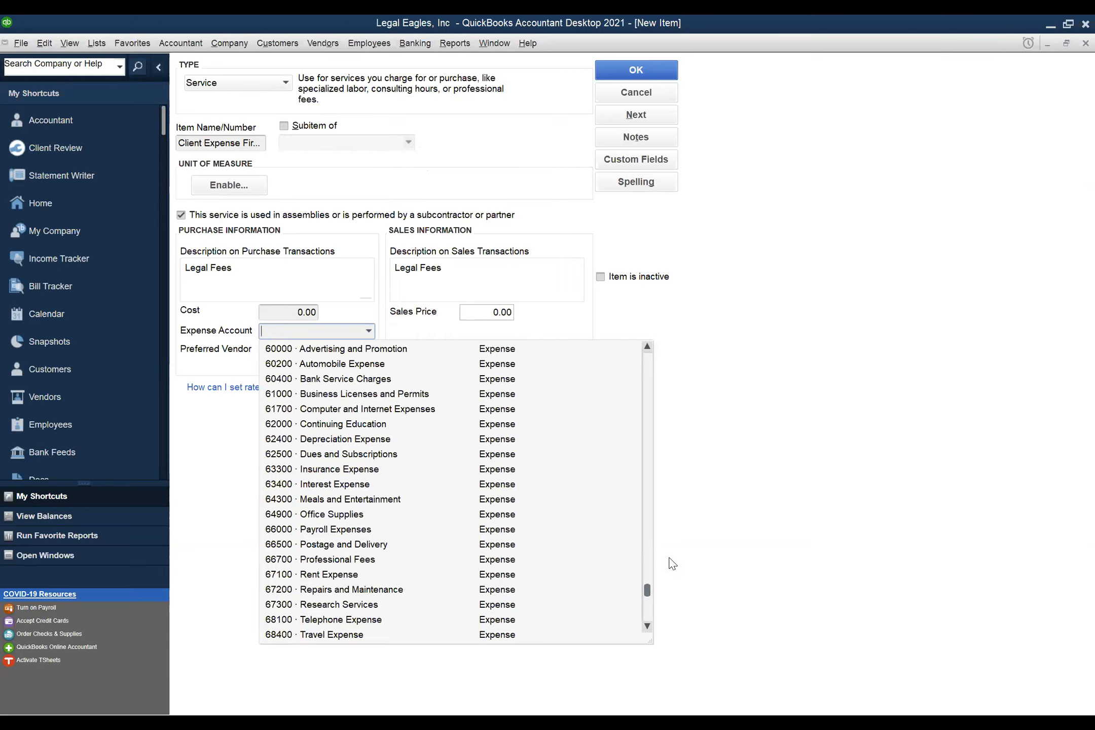
left_click_drag(648, 591, 663, 352)
left_click(420, 354)
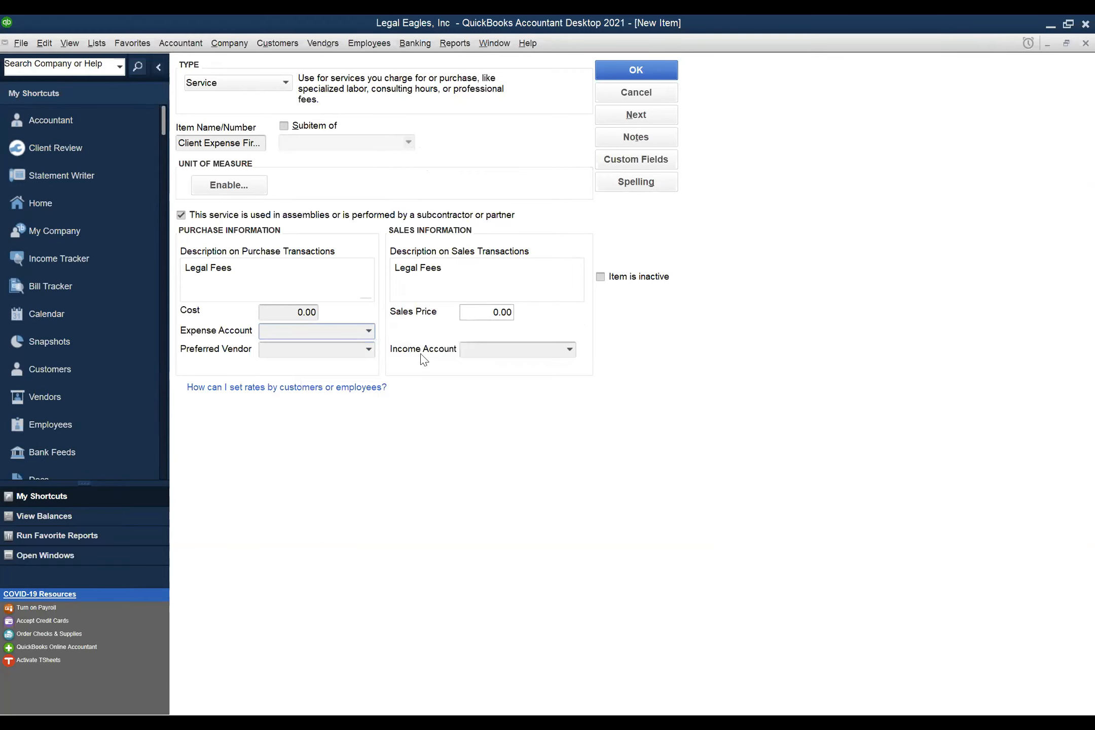
left_click(367, 331)
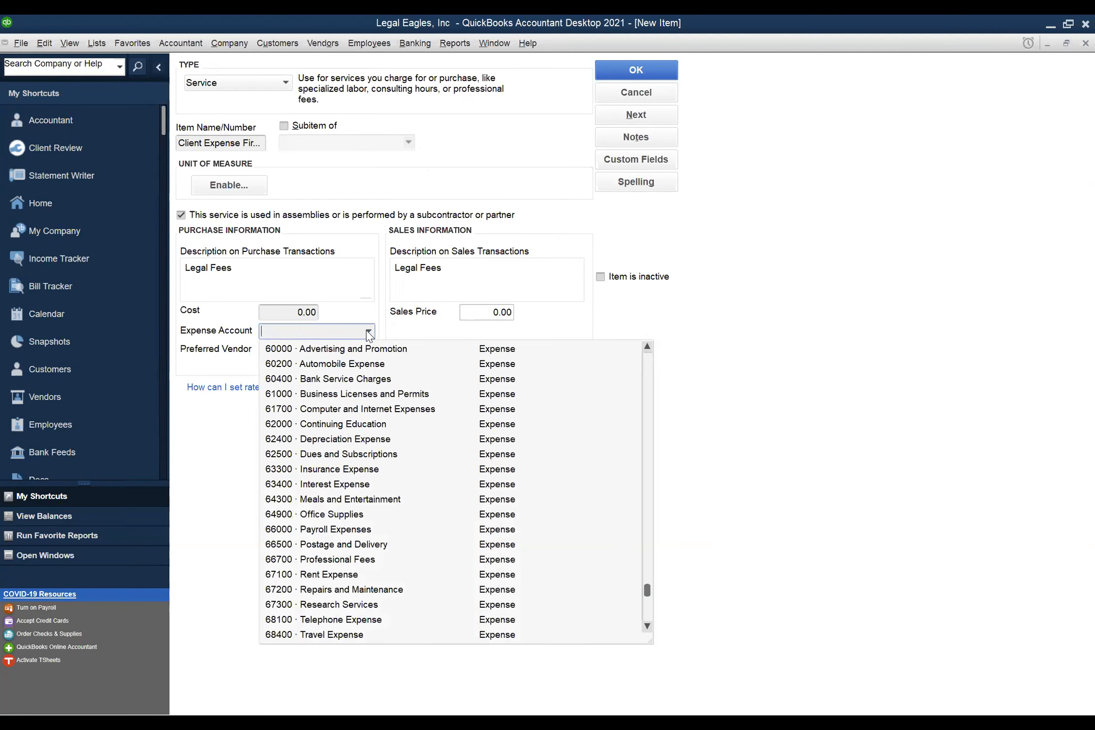
left_click(648, 363)
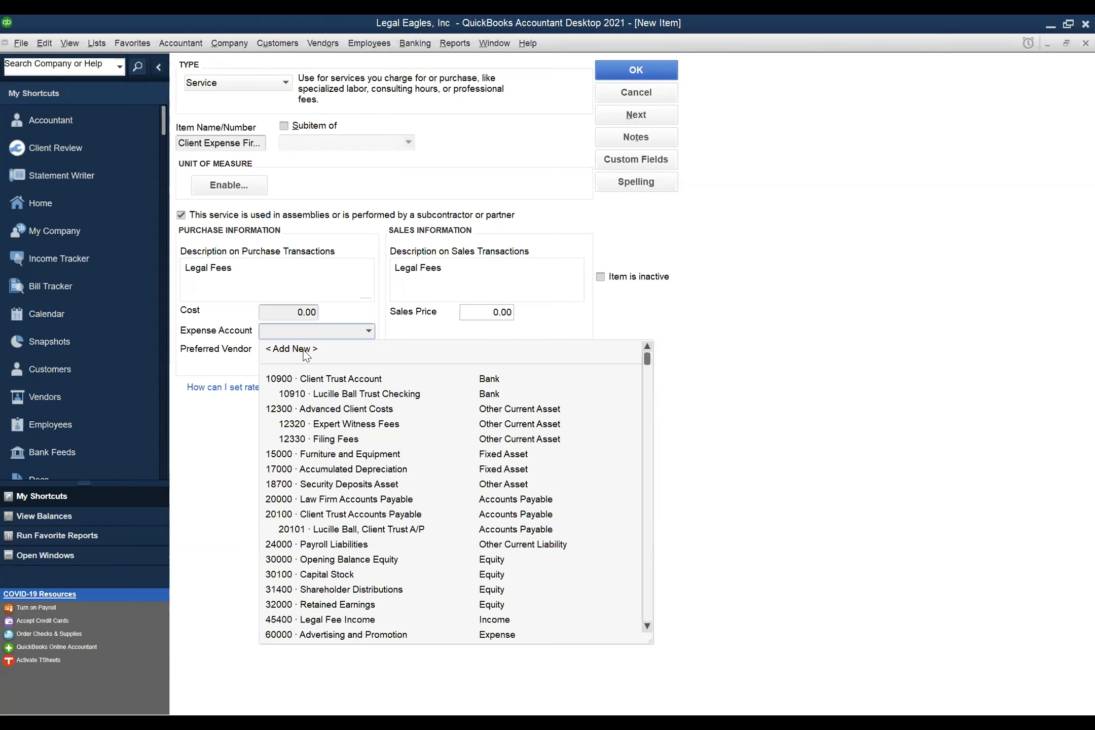
- Via <Add New>, enter Other Current Liability account 25000 named 'Client Trust Liabilities'
left_click(304, 350)
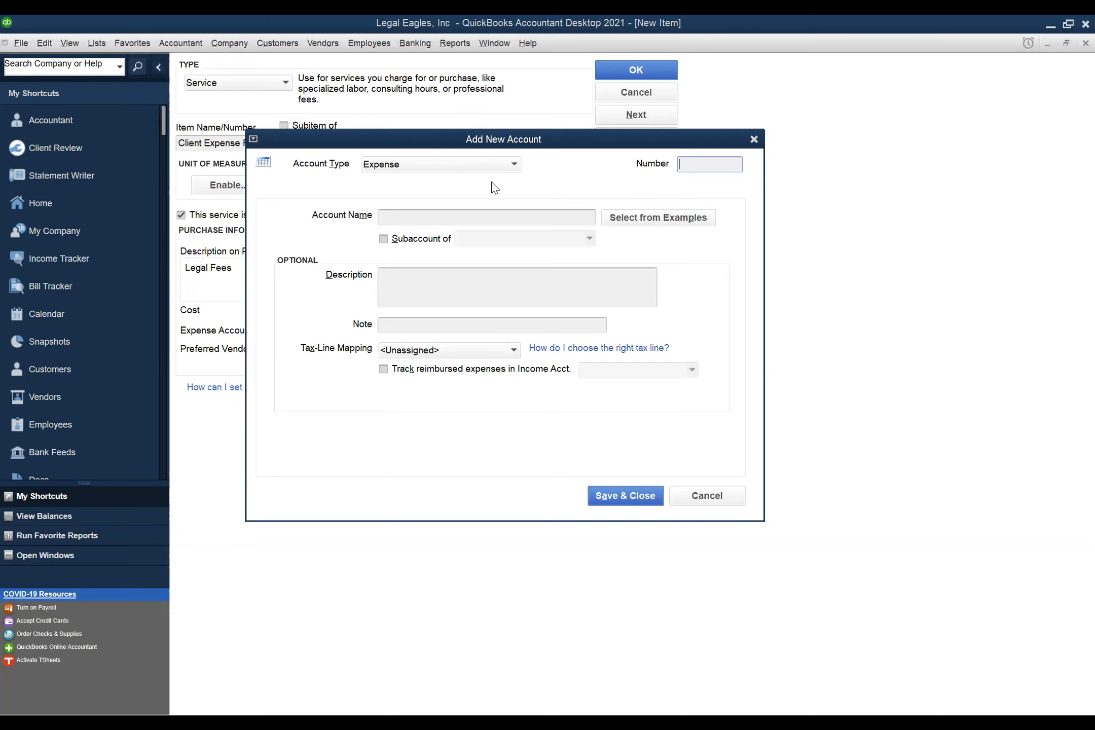
left_click(511, 168)
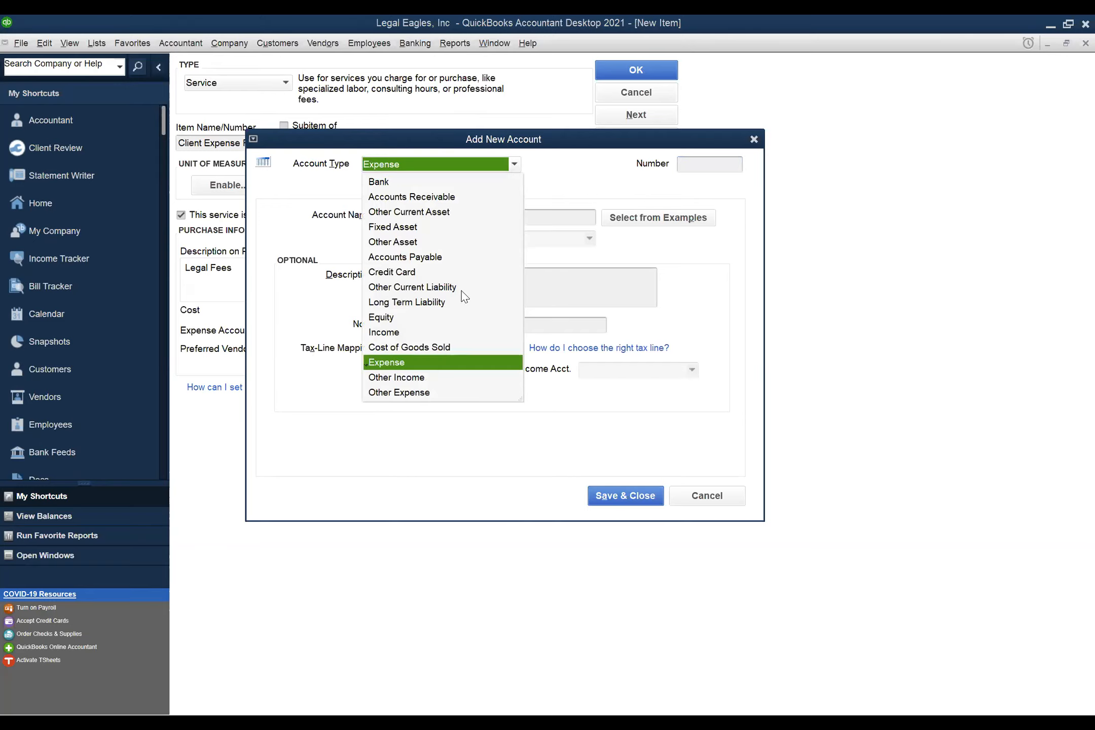
left_click(419, 288)
left_click(698, 167)
type("25000")
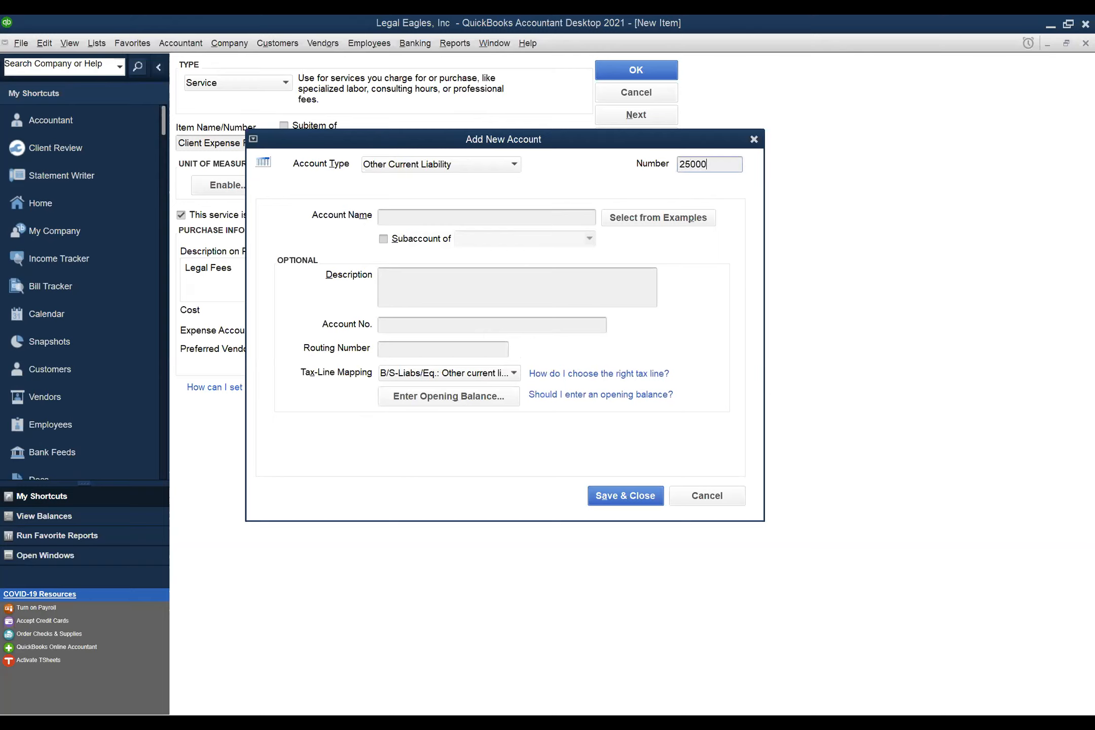
key("Tab")
type("Client Trust Liabilities")
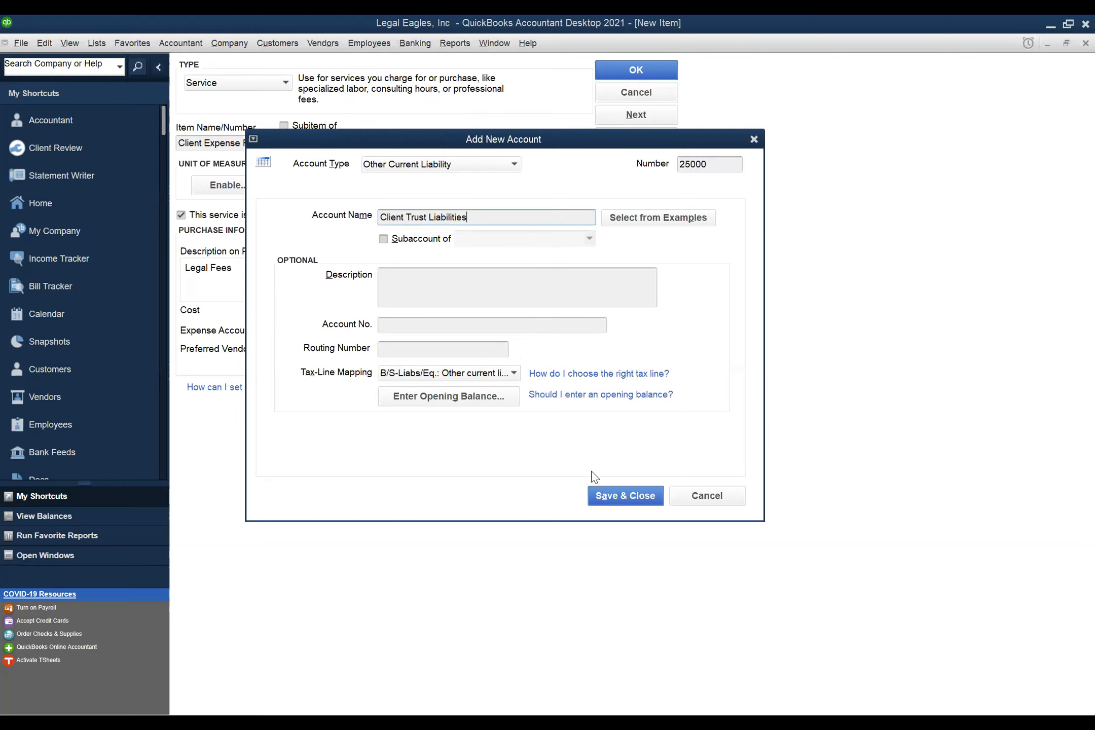
- Save account 25000, set the income account to 25000 · Client Trust Liabilities, and save the item
left_click(607, 497)
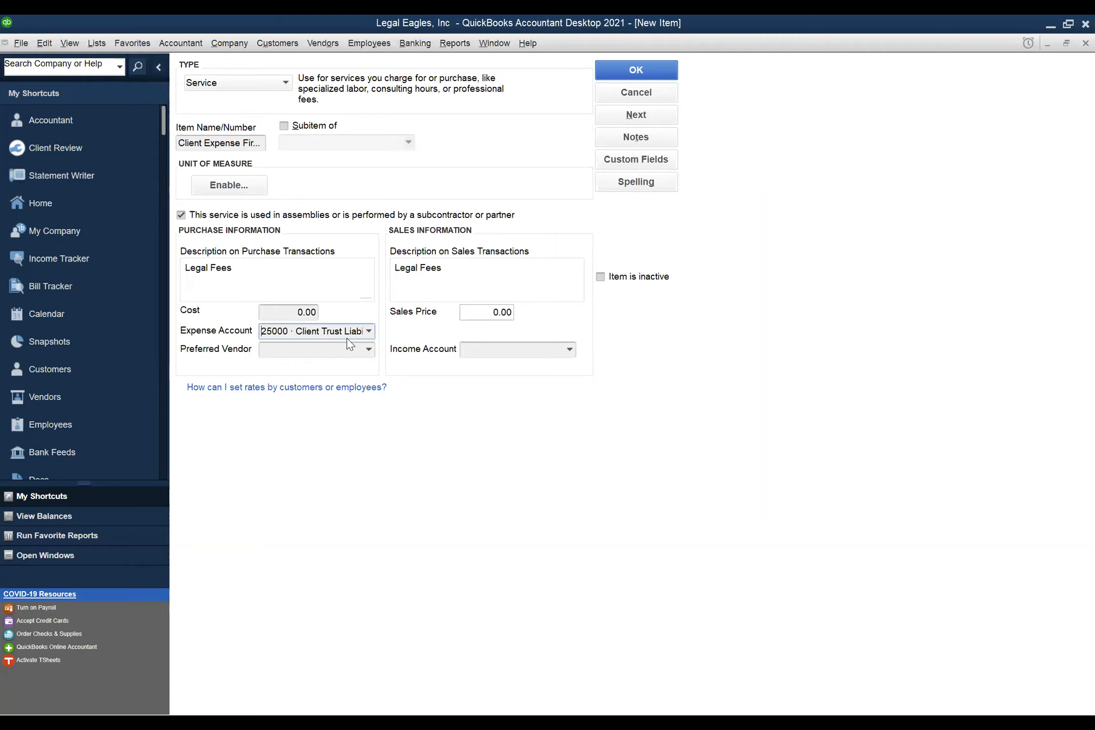
left_click(492, 351)
type("25000 · Client Trust Liabi")
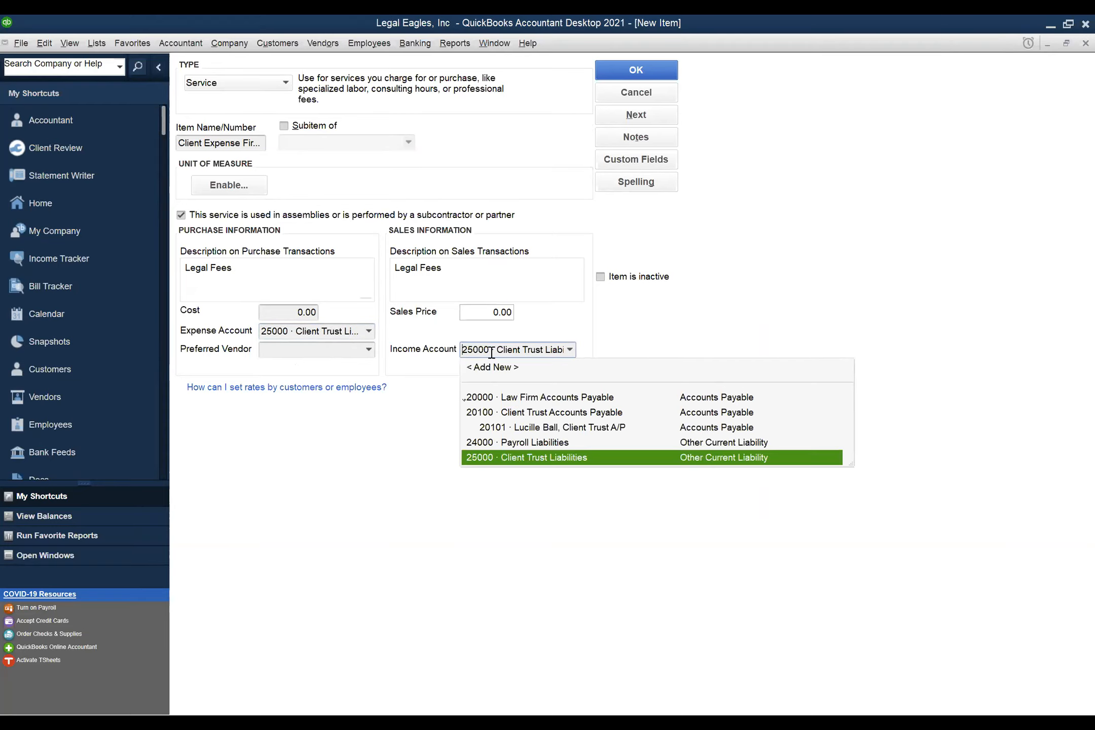
left_click(544, 398)
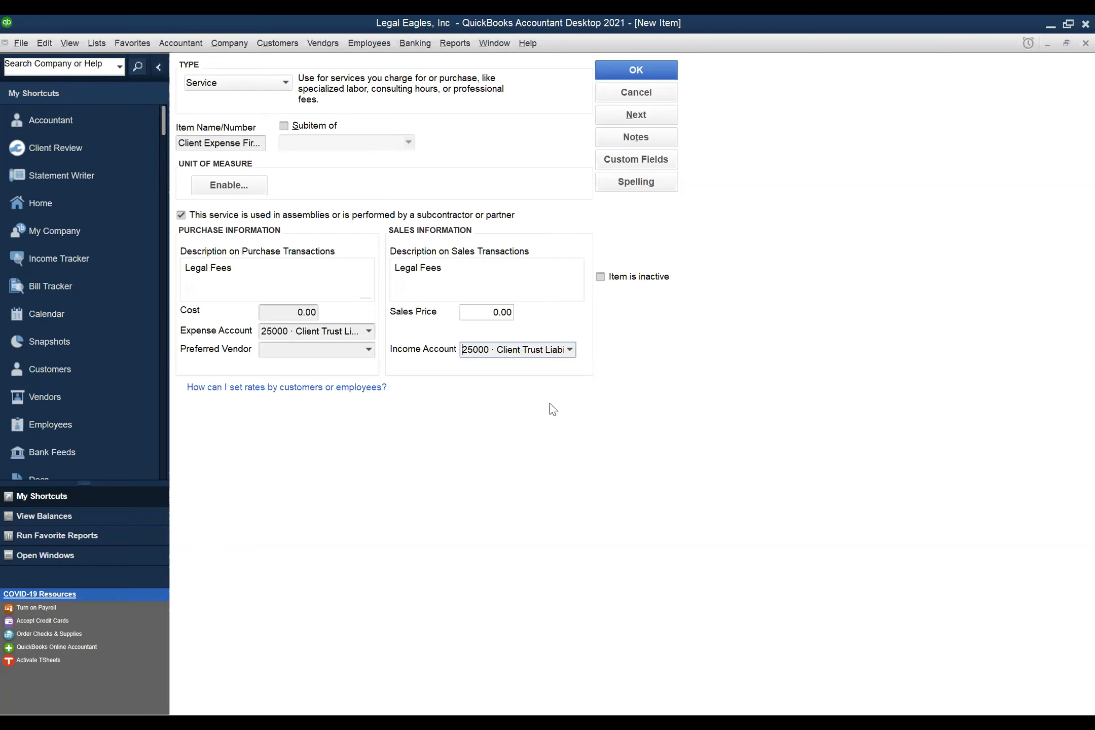
left_click(637, 70)
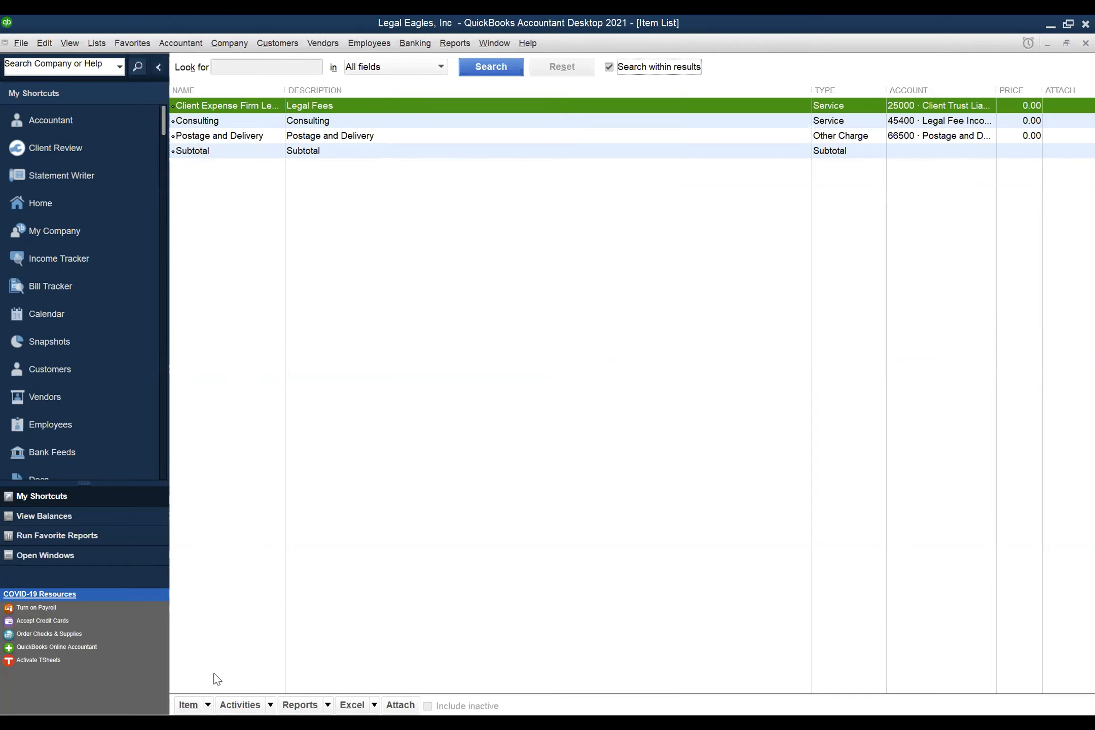
- Start another new item named for the Client Expense Expert Consultant service
left_click(207, 706)
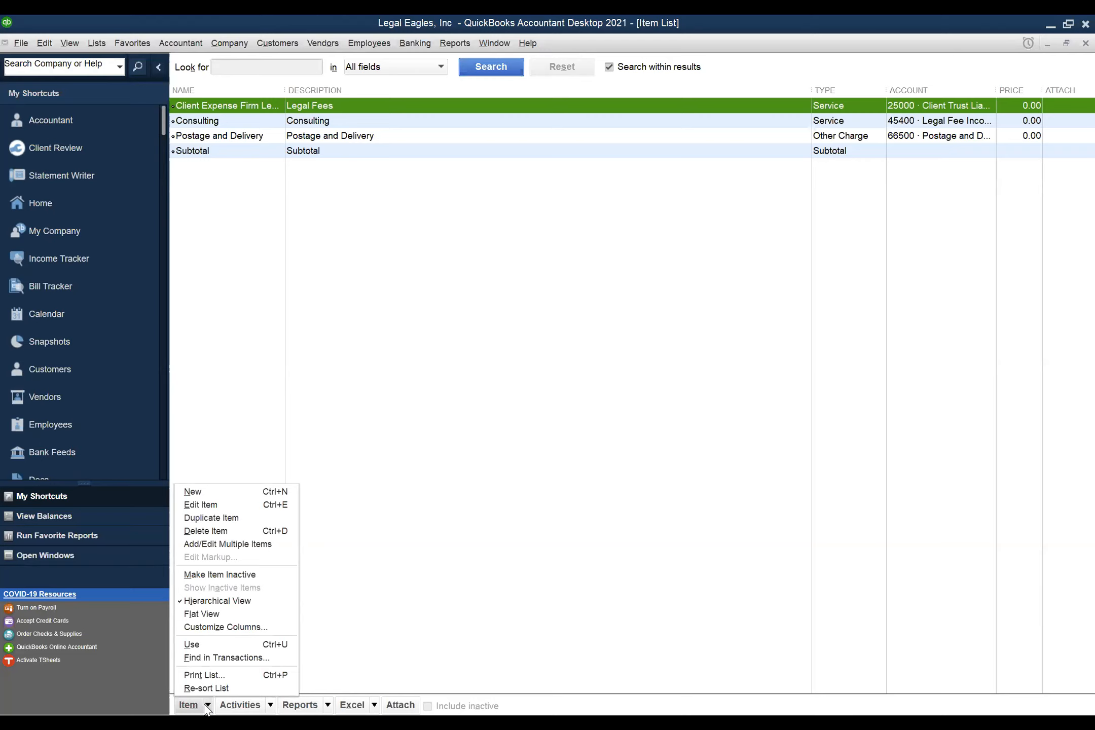
left_click(201, 492)
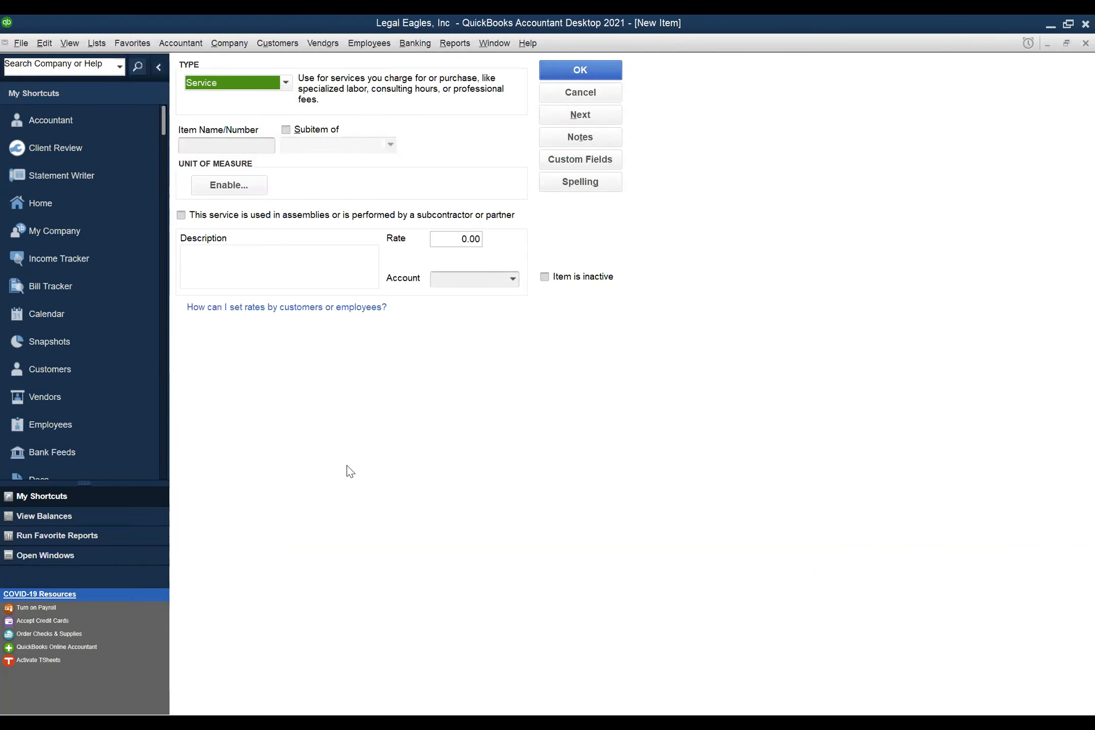
left_click(241, 142)
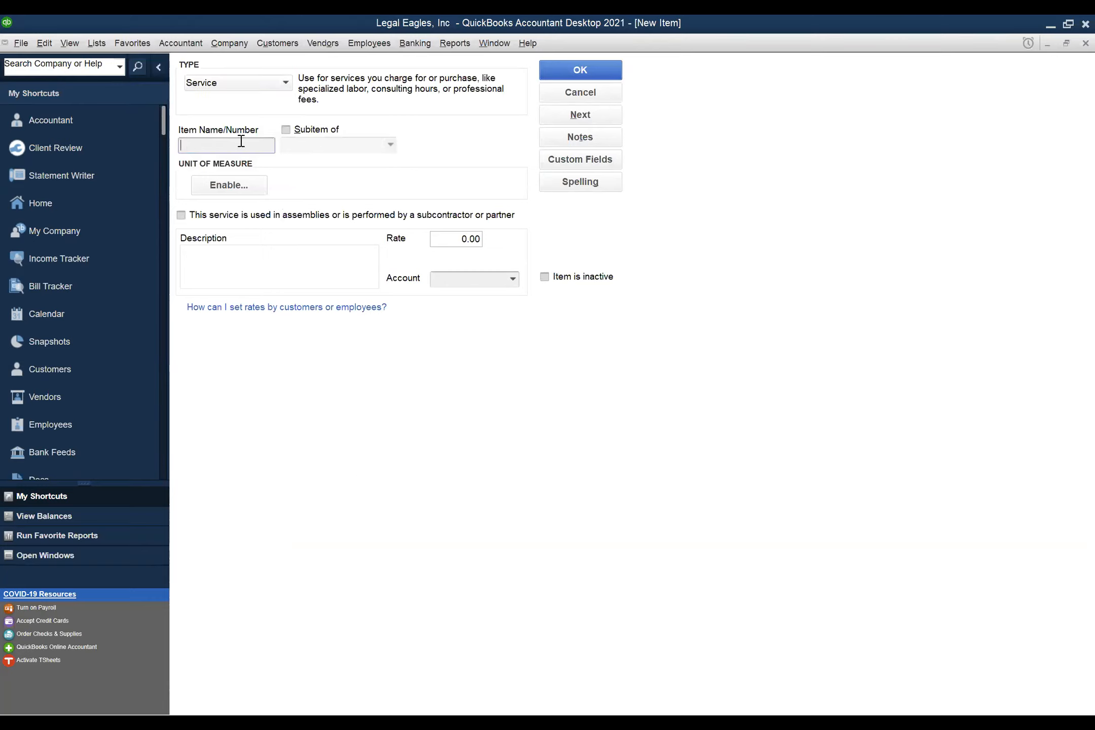
type("Client Expen")
key("BackSpace")
type("- Expert Consultant")
- Mark it subcontracted with 'Expert Consultant' as the purchase and sales description
left_click(180, 214)
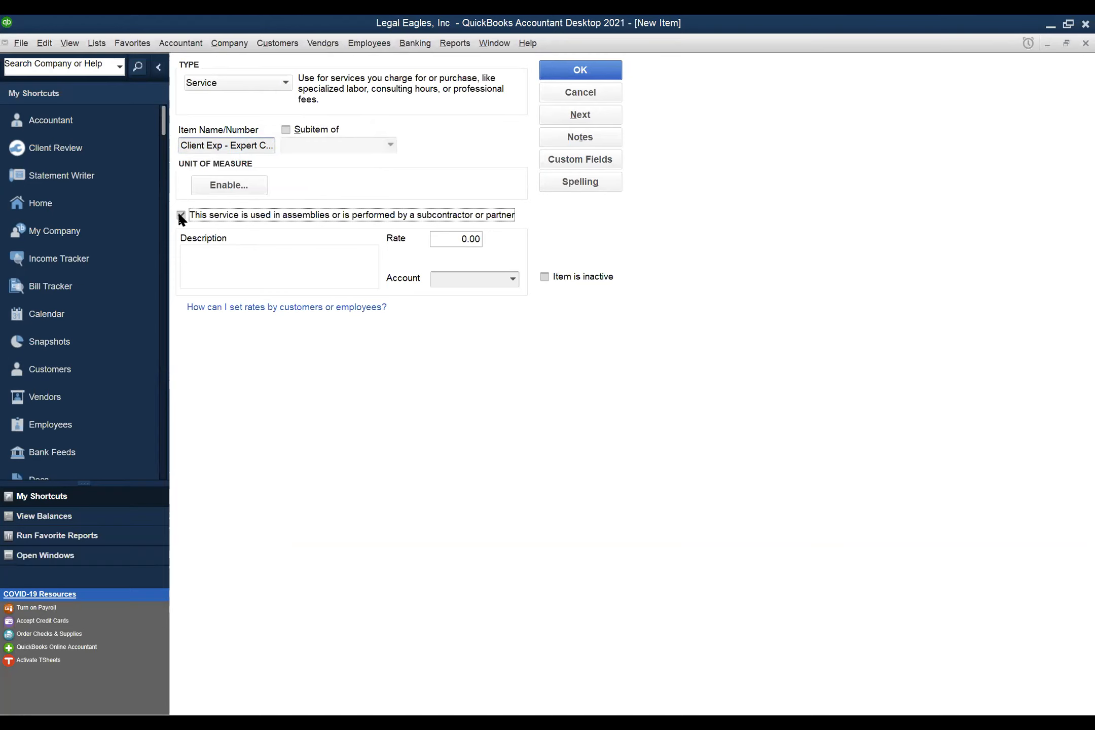
left_click(209, 272)
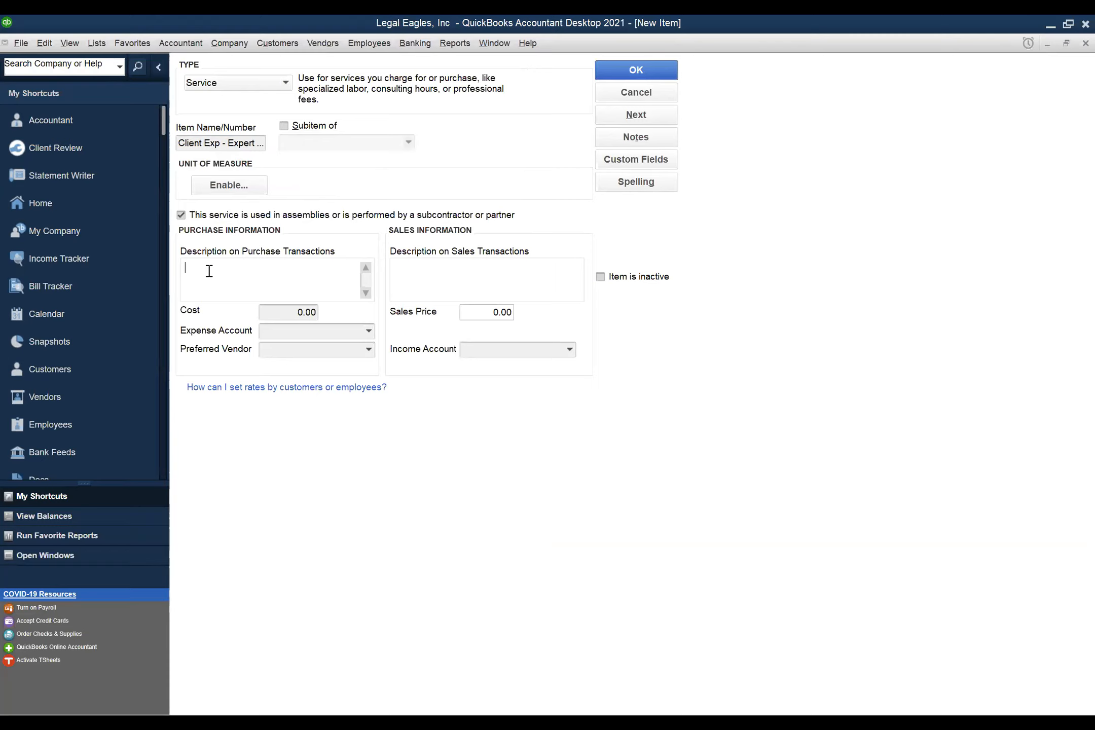
type("Expert Consultant")
key("Tab")
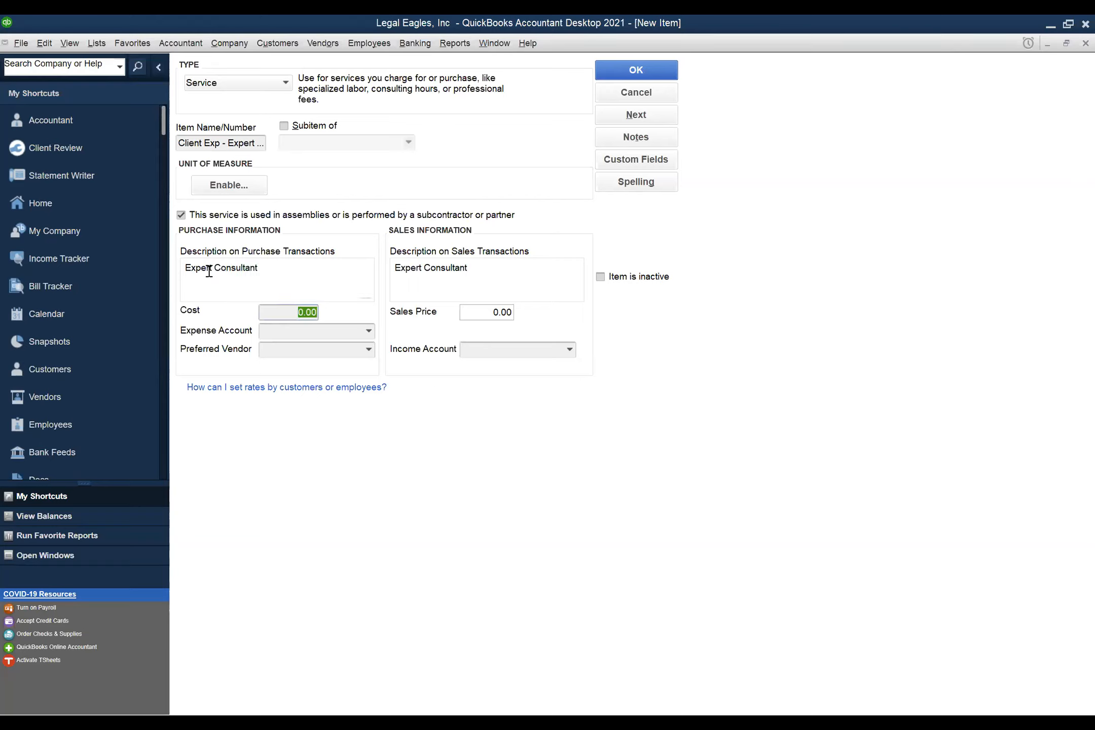
- Set both expense and income accounts to 25000 · Client Trust Liabilities
left_click(276, 332)
type("25000")
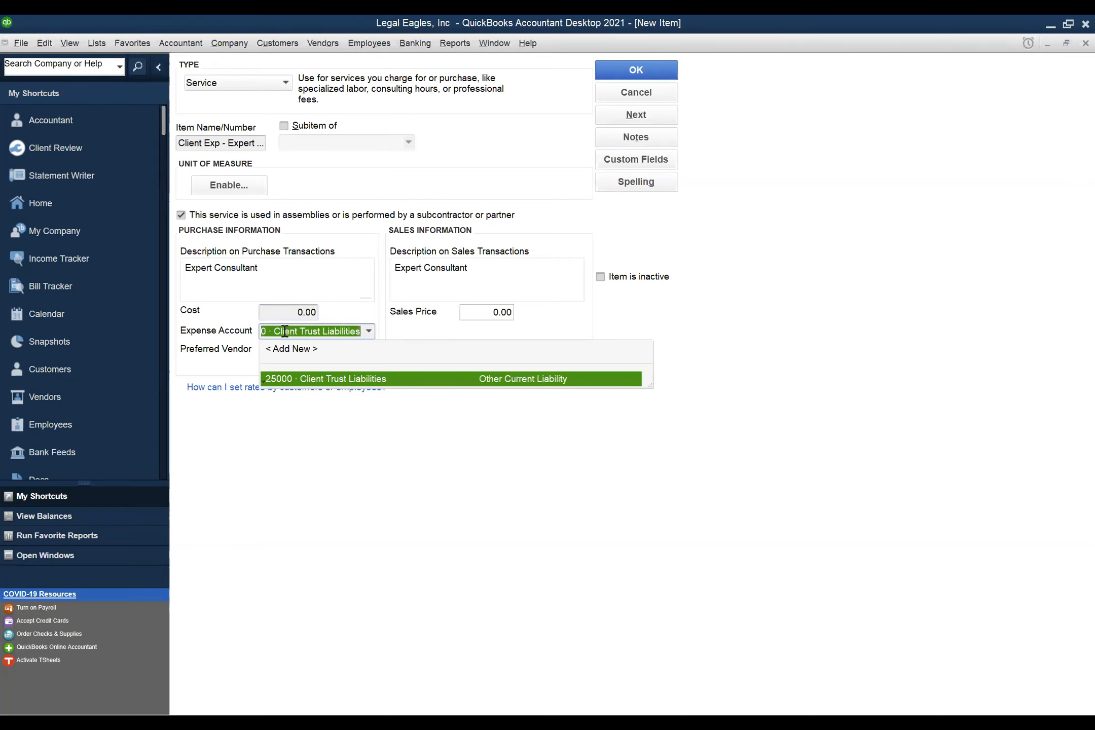
left_click(474, 377)
left_click(488, 348)
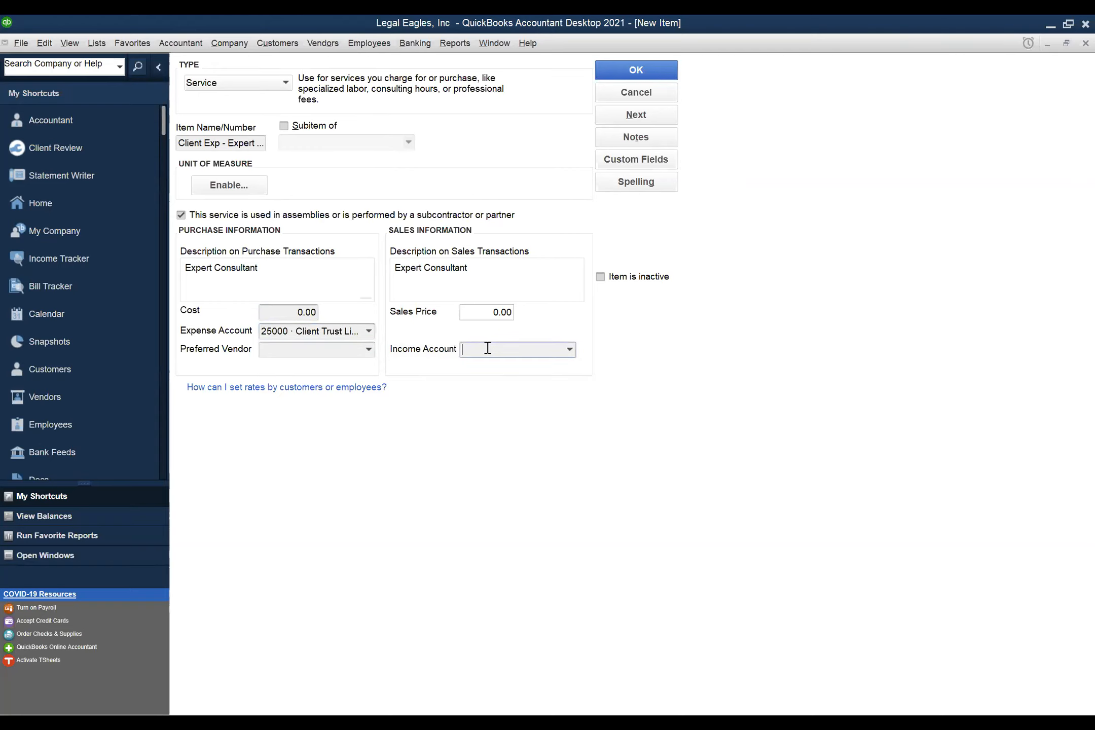
type("25000")
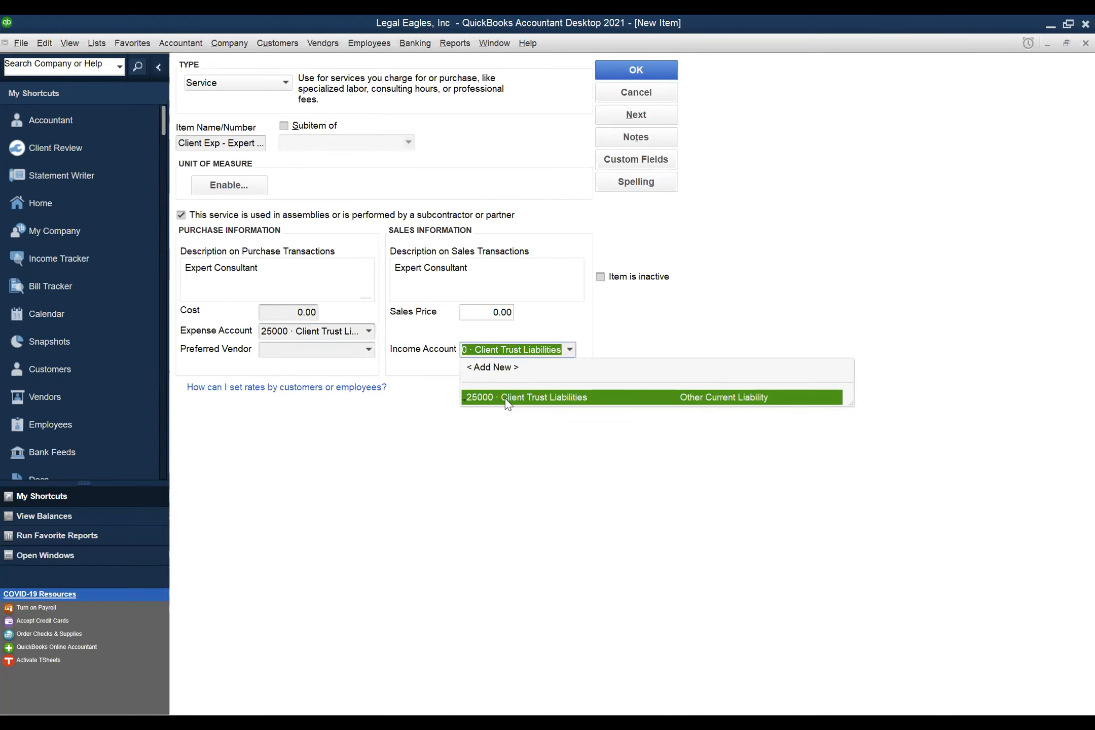
left_click(505, 405)
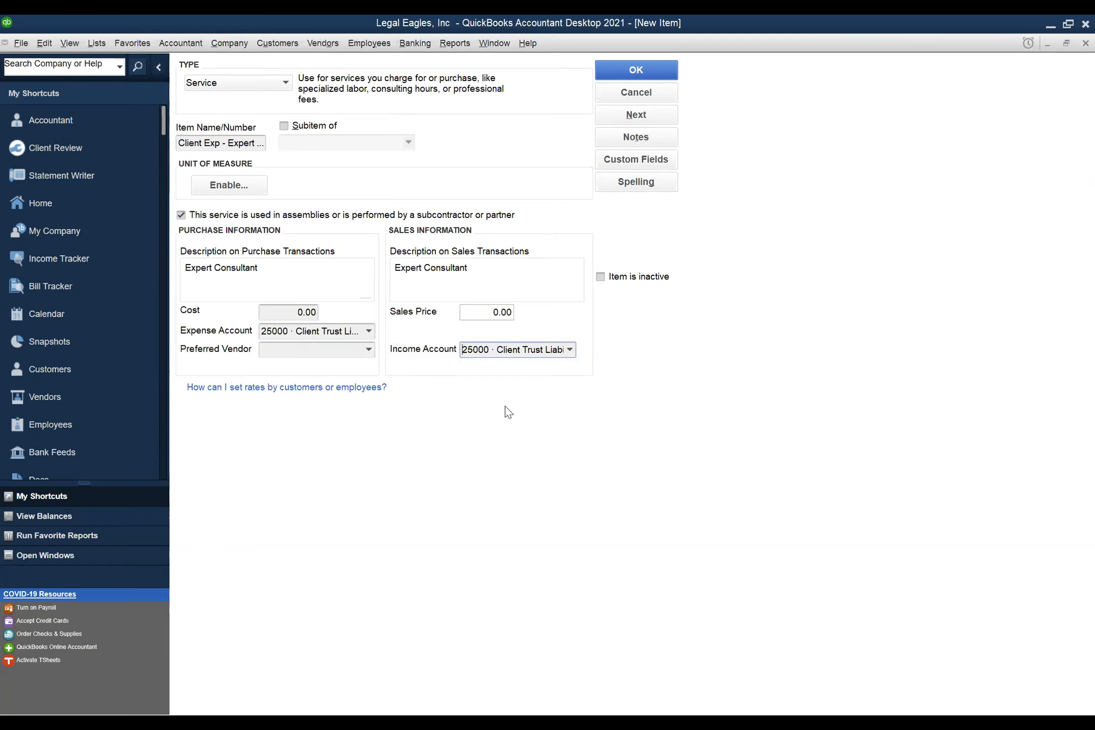
- Save the Expert Consultant service item, then close the Item List to return to the Home page
left_click(642, 70)
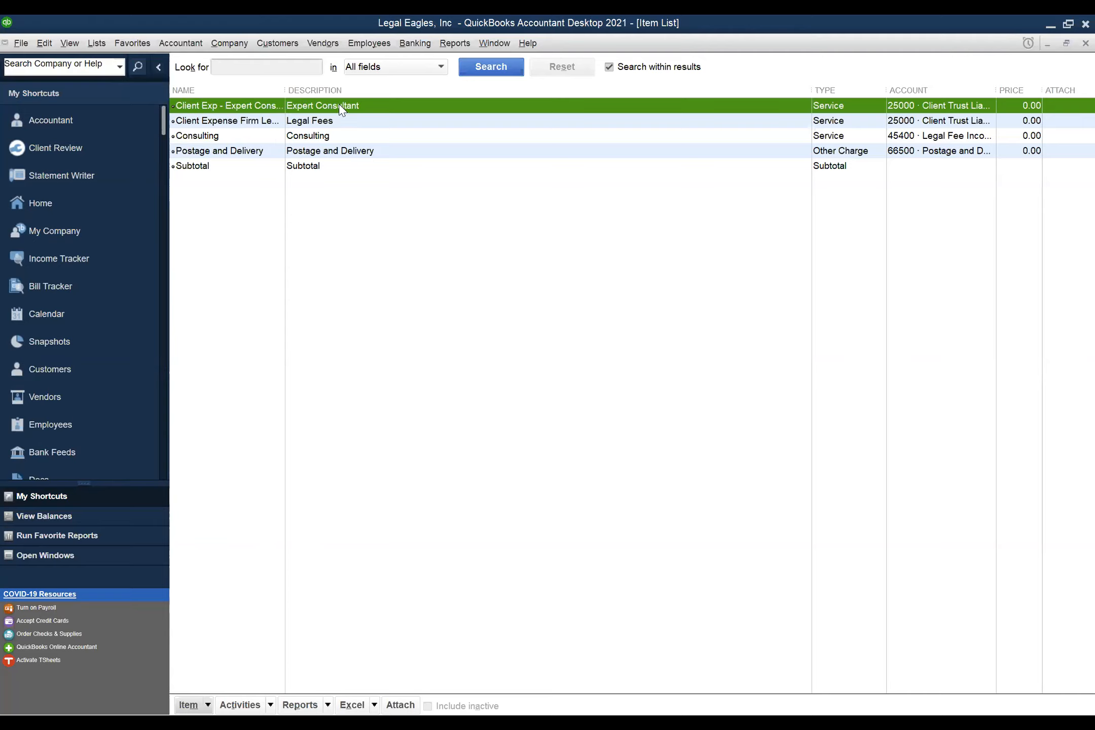
left_click(208, 706)
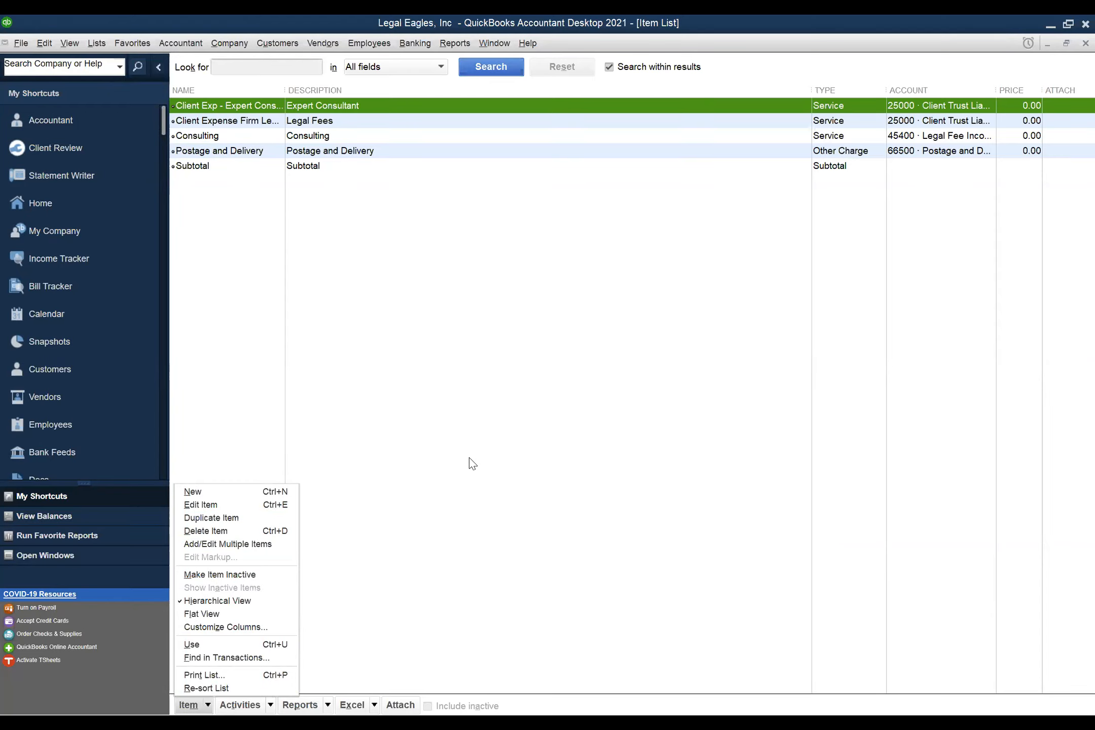
left_click(489, 384)
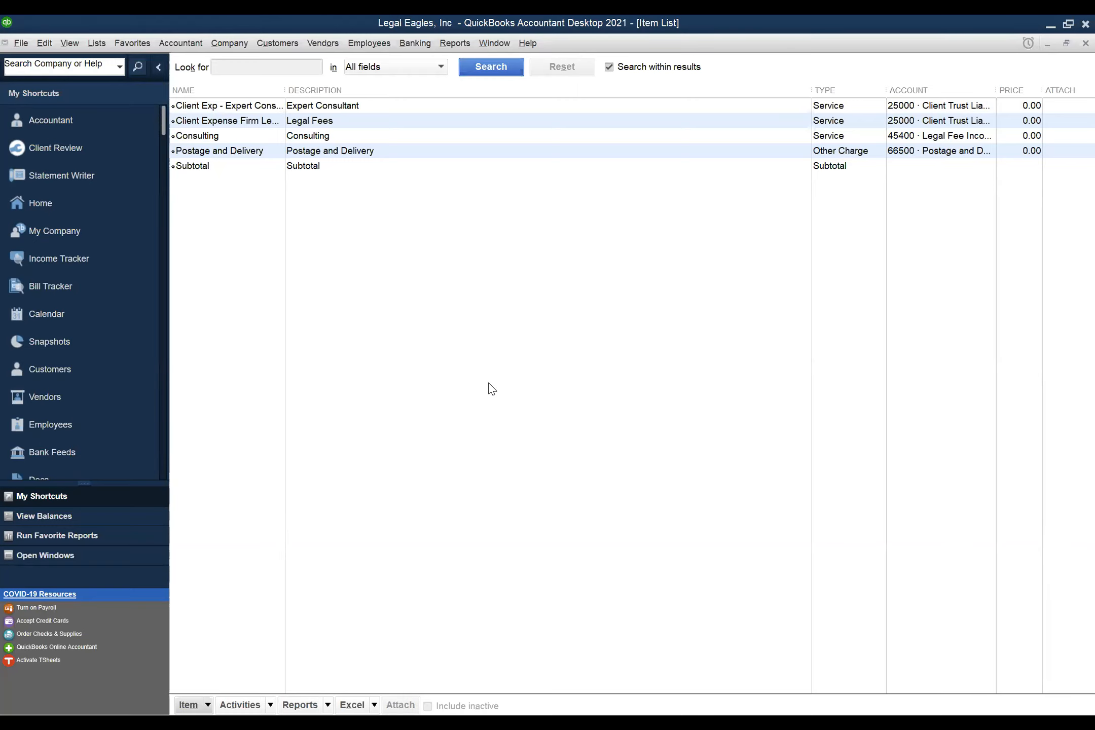
key("Escape")
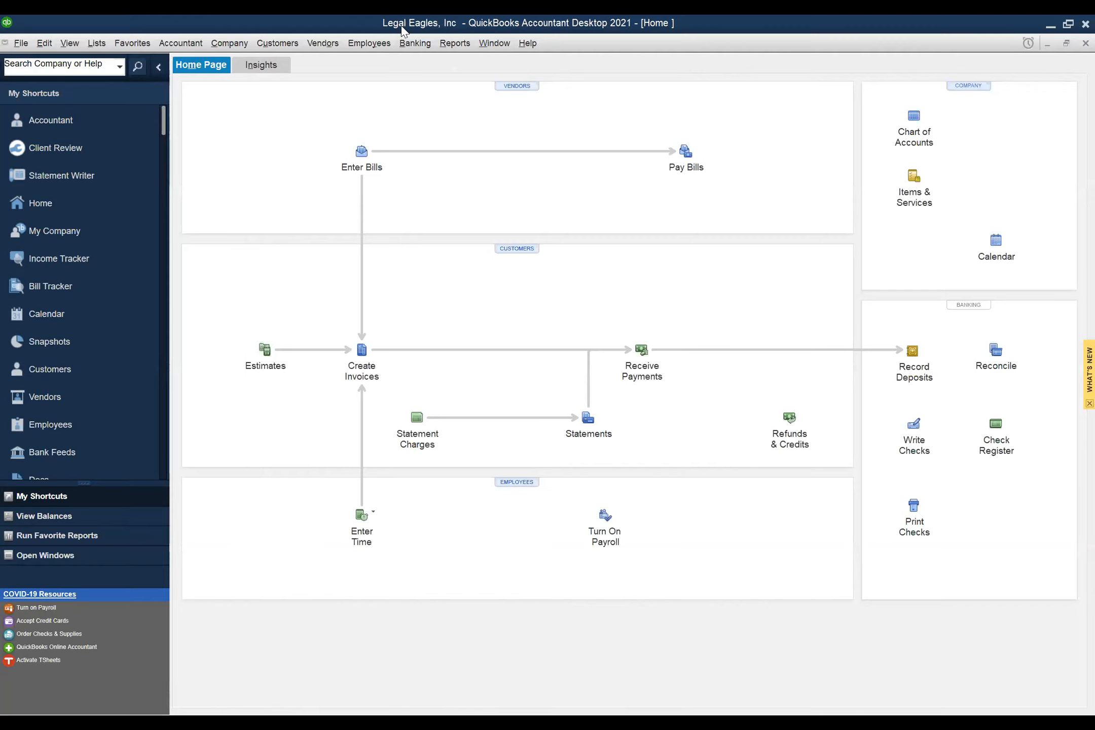
left_click(43, 44)
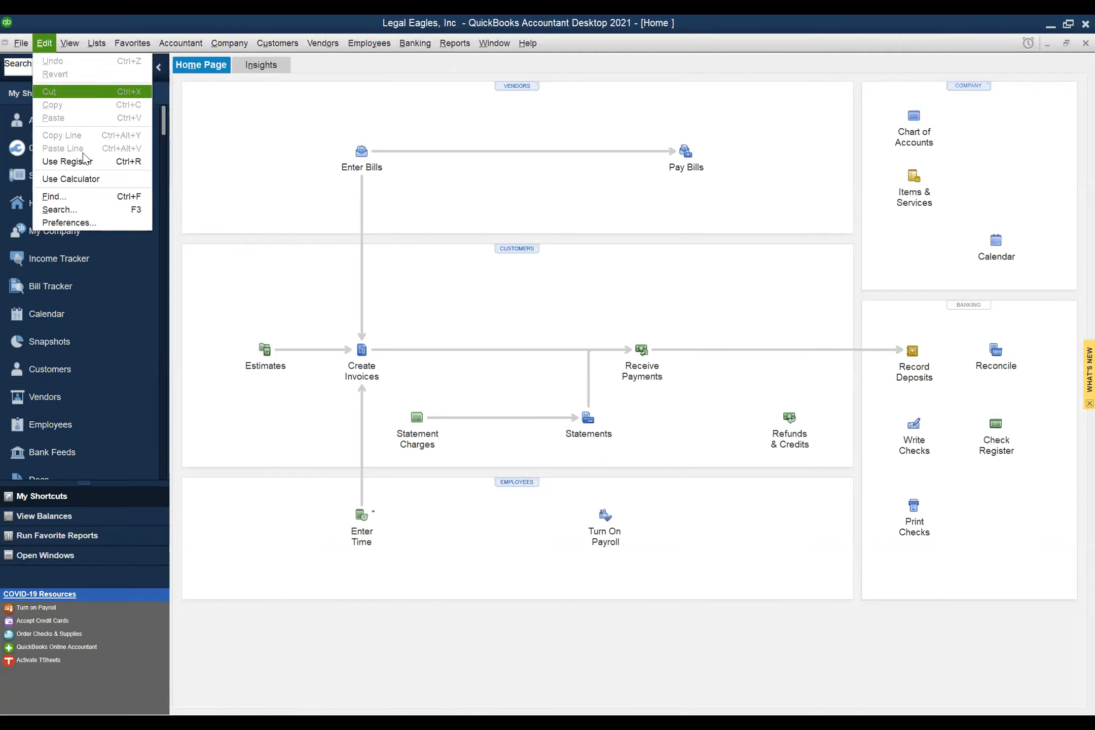
left_click(81, 223)
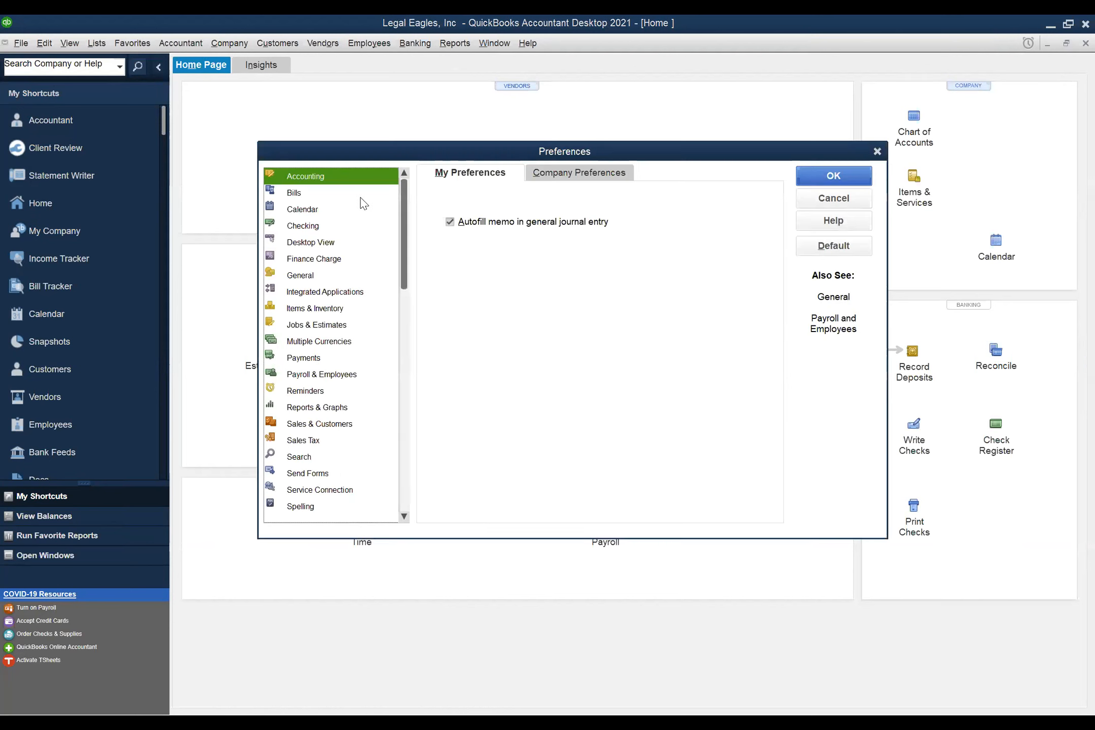
left_click(616, 174)
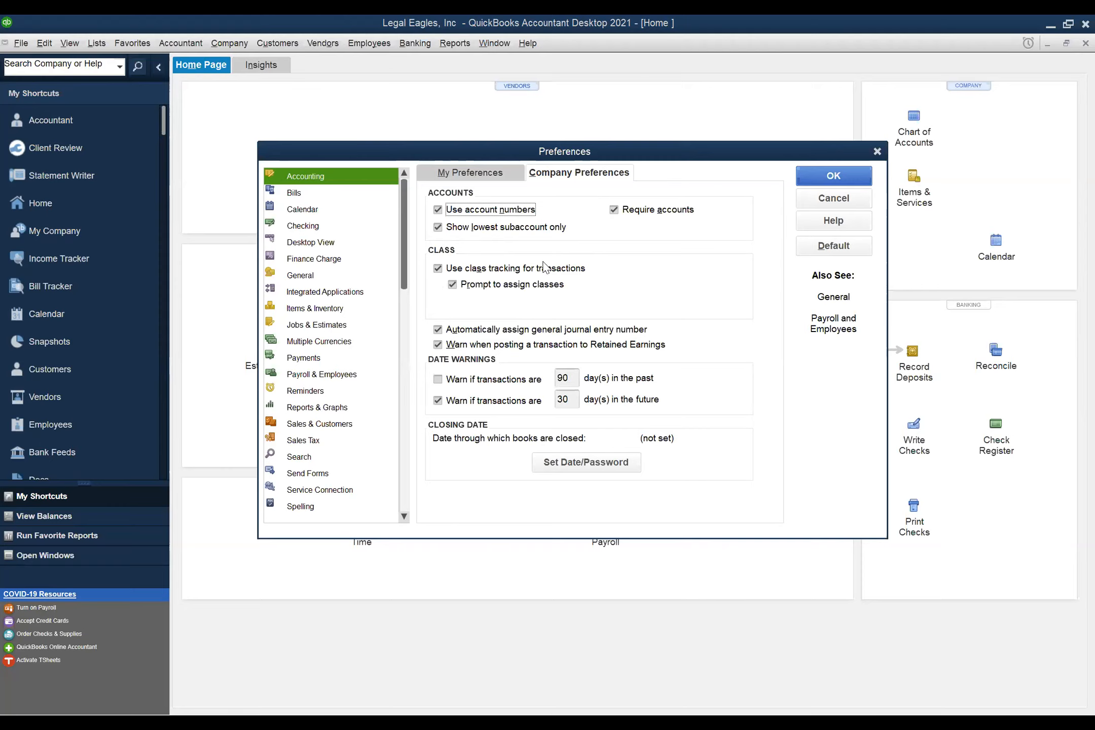
left_click(814, 204)
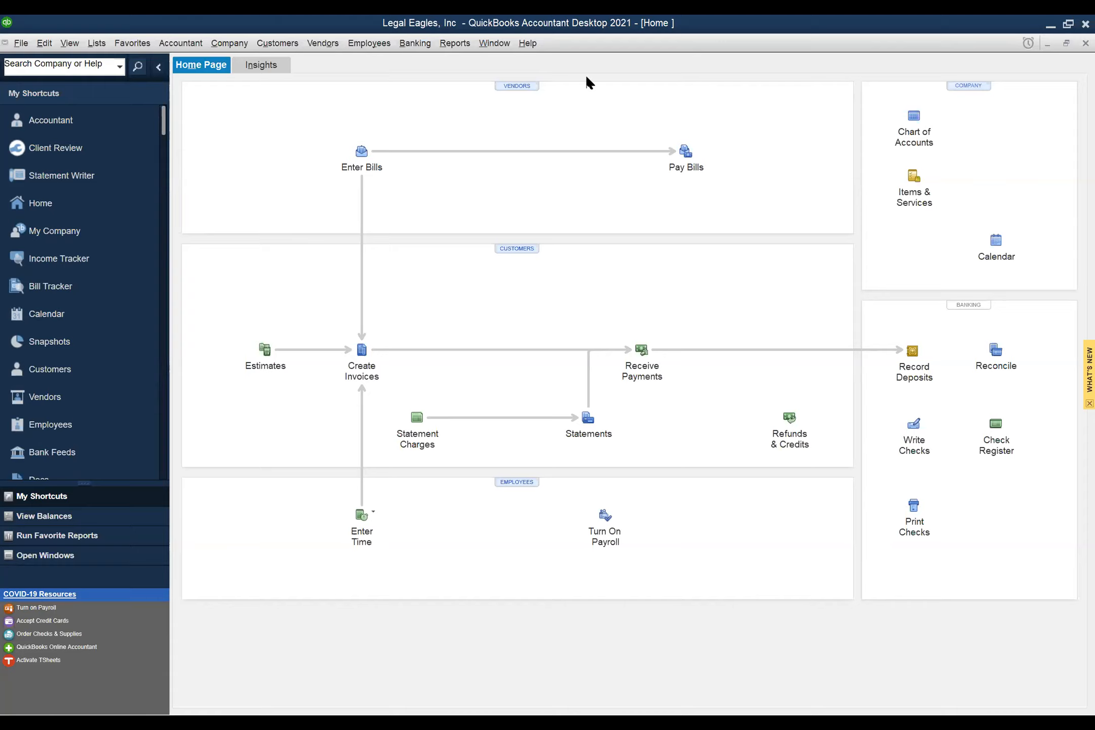
- Open the Lists menu from the menu bar
left_click(97, 44)
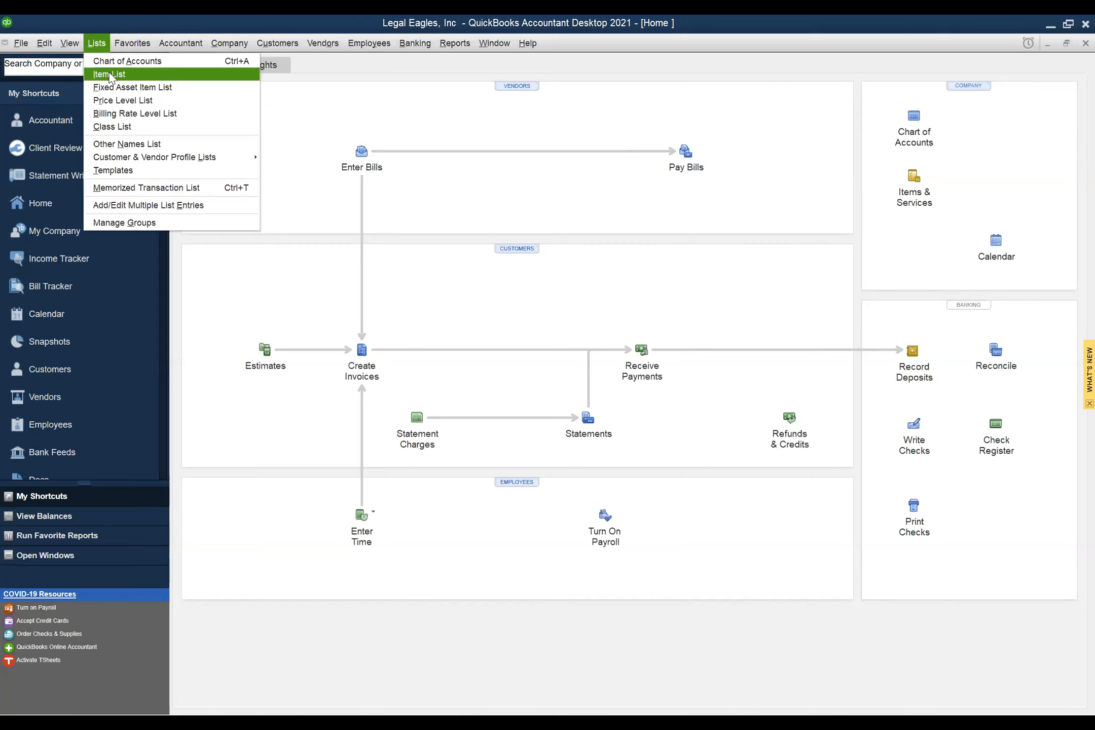
- Choose Class List from the Lists menu
left_click(150, 127)
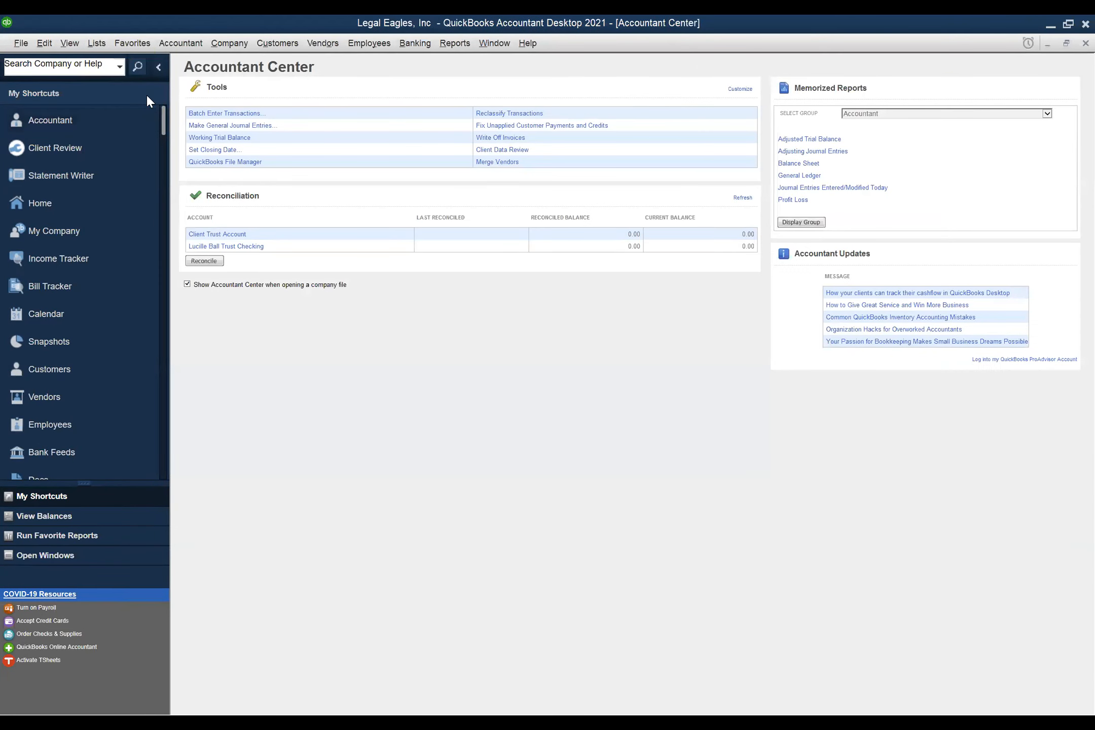
- Close the Accountant Center to reveal the Class List with Partner/Location #1 and #2
left_click(1072, 42)
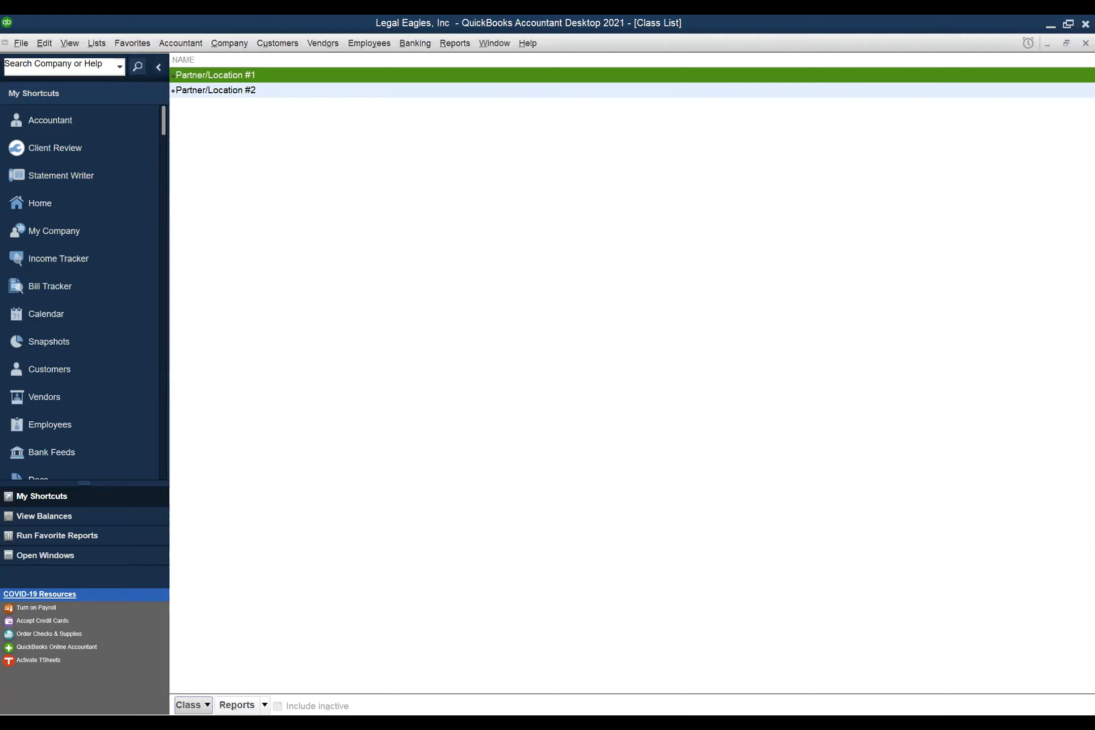
left_click(192, 707)
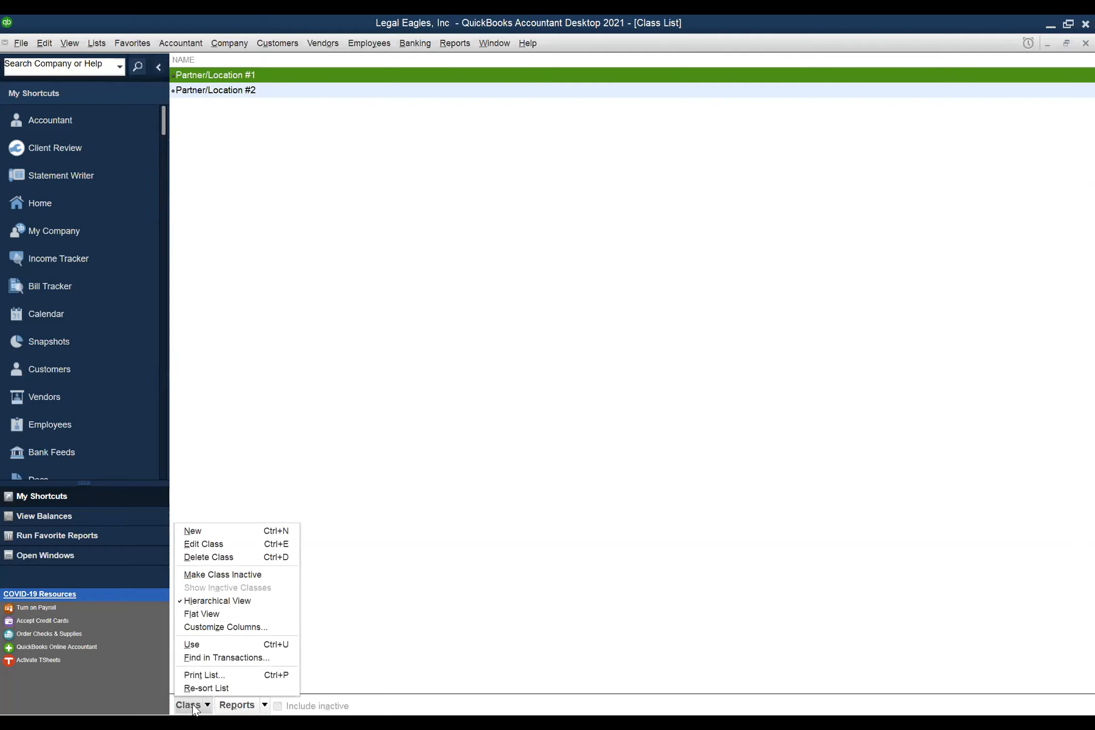
left_click(218, 545)
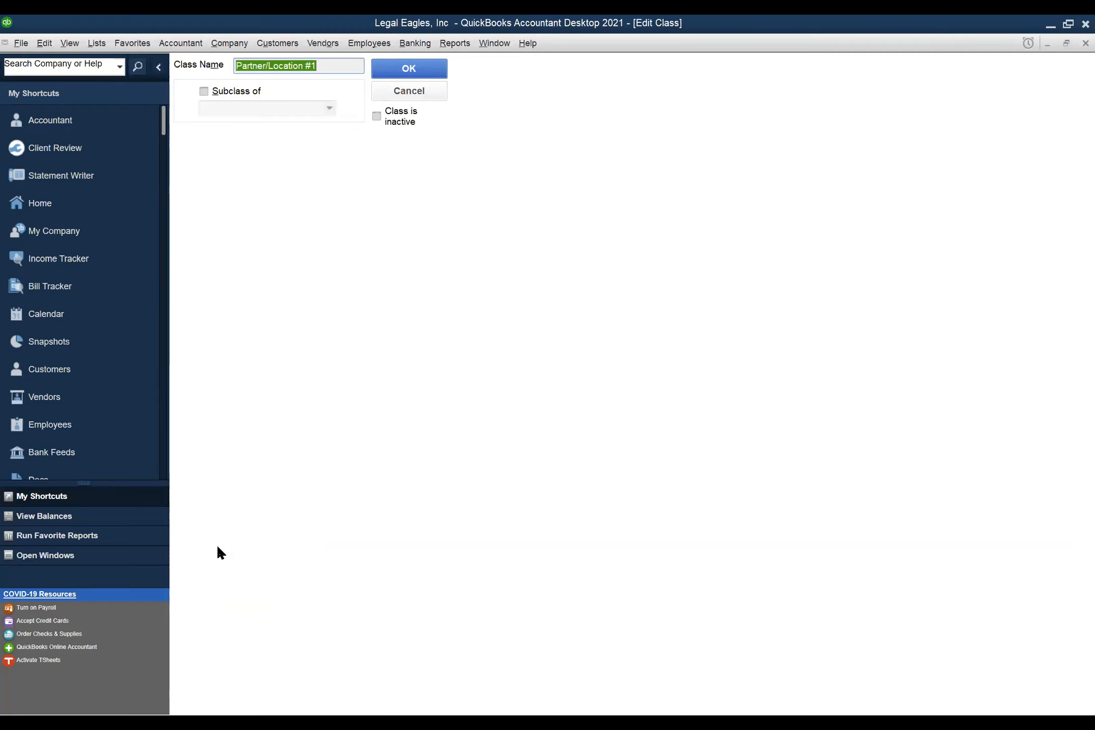
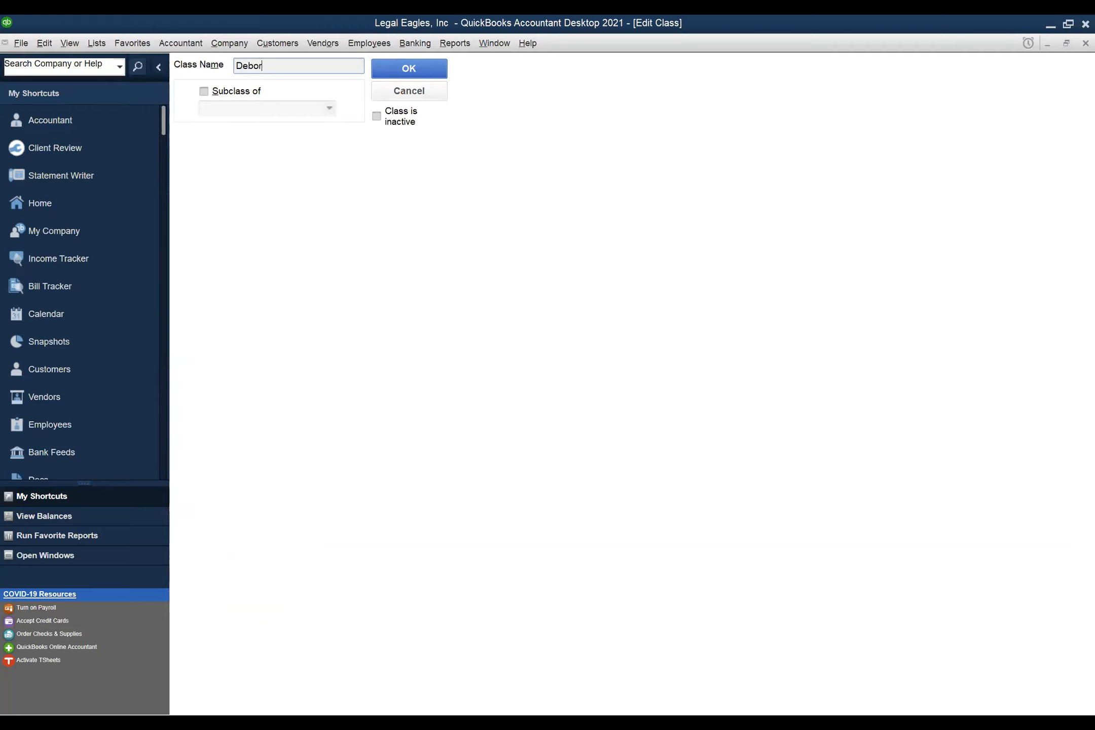
left_click(408, 71)
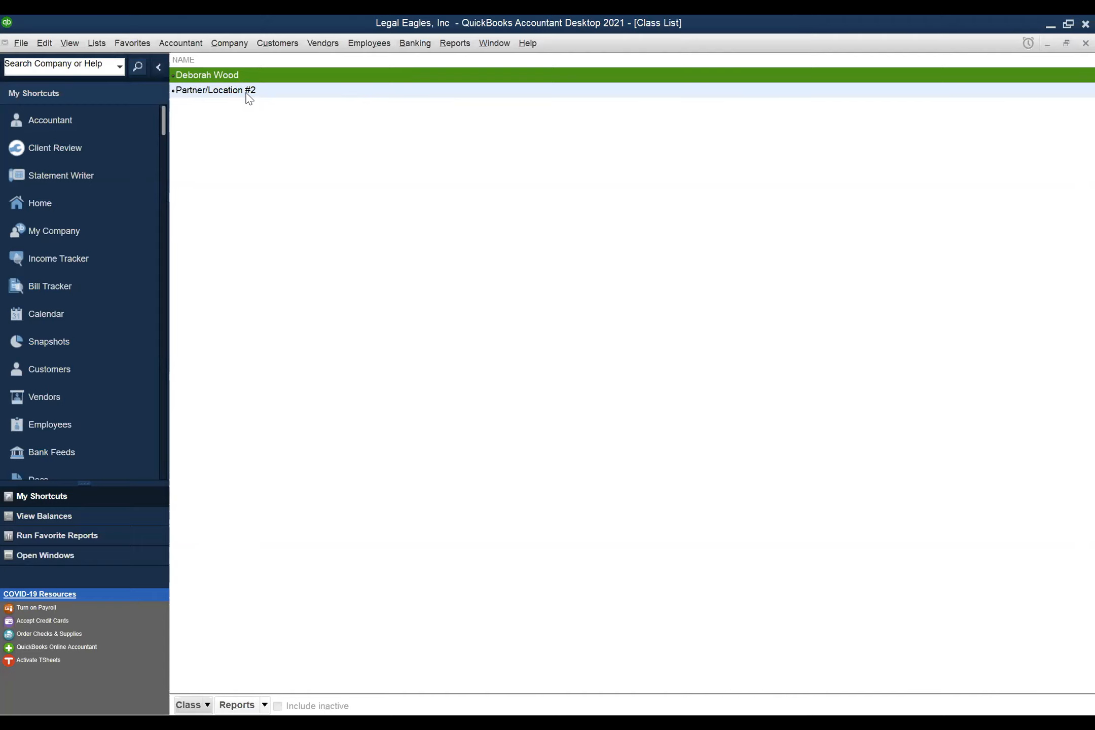
- Delete the Partner/Location #2 class from the Class List
left_click(248, 95)
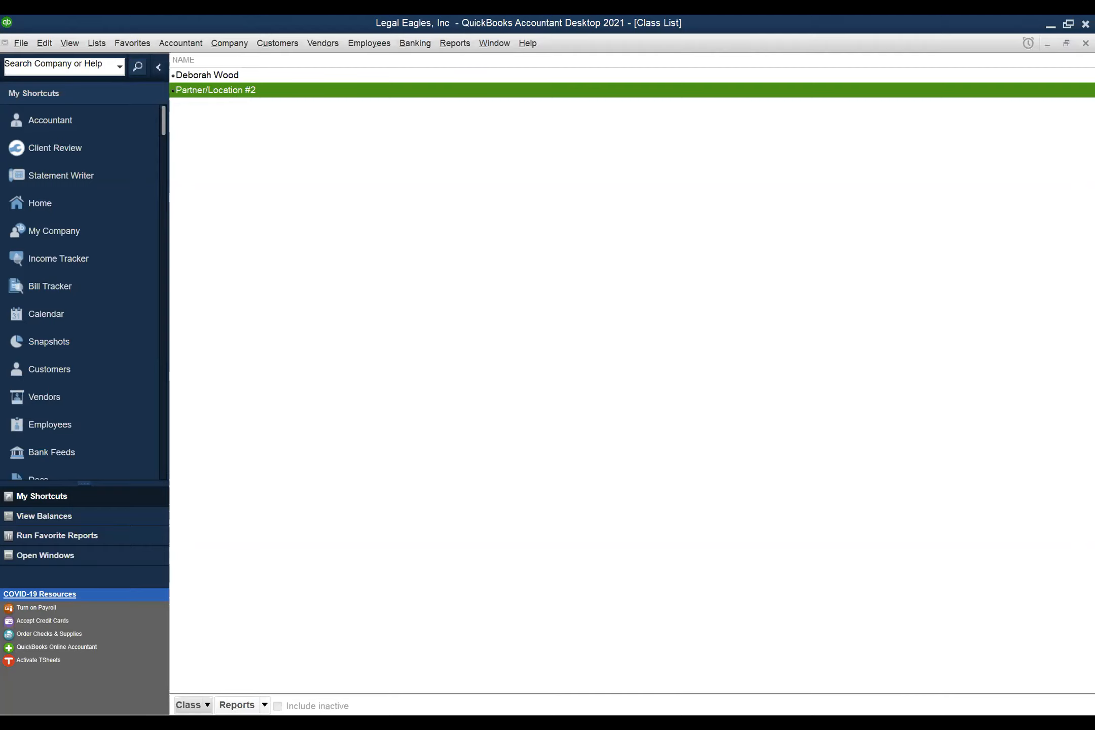
left_click(195, 706)
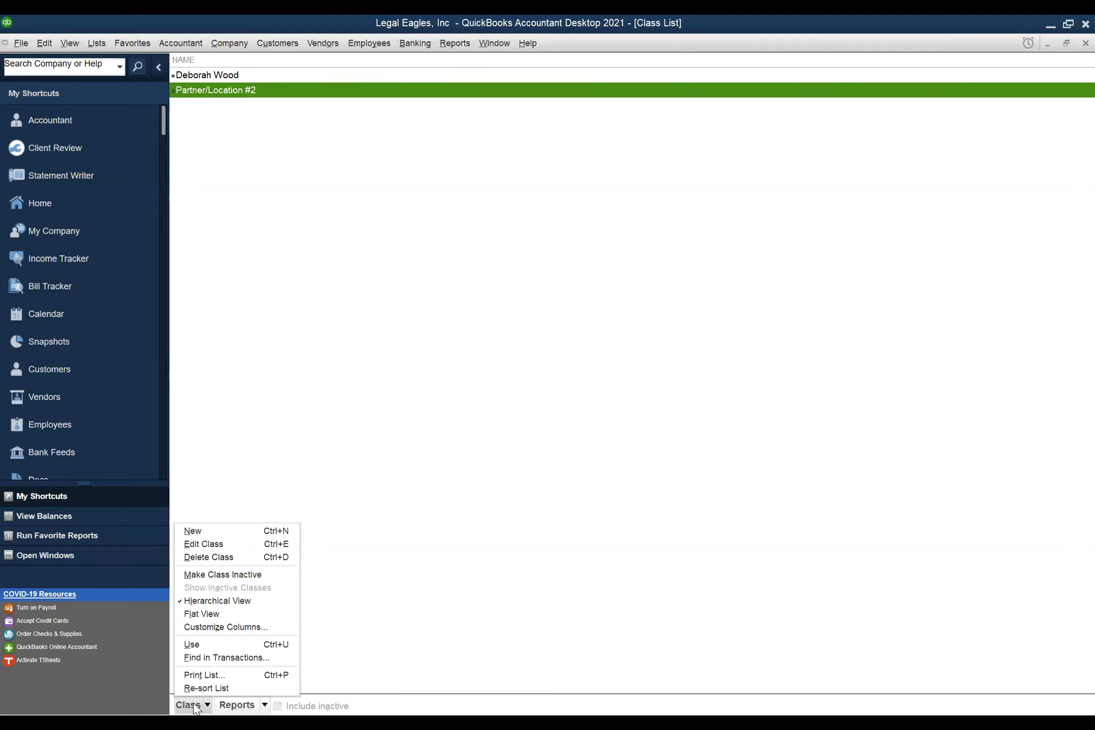
left_click(208, 558)
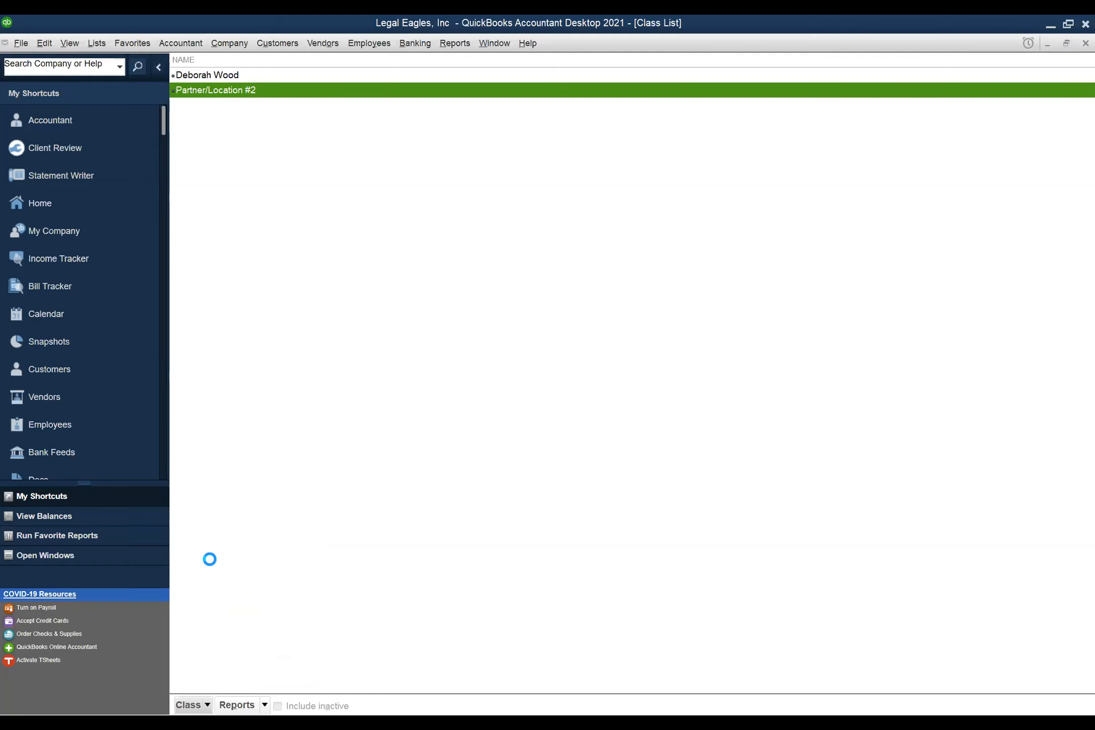
left_click(522, 225)
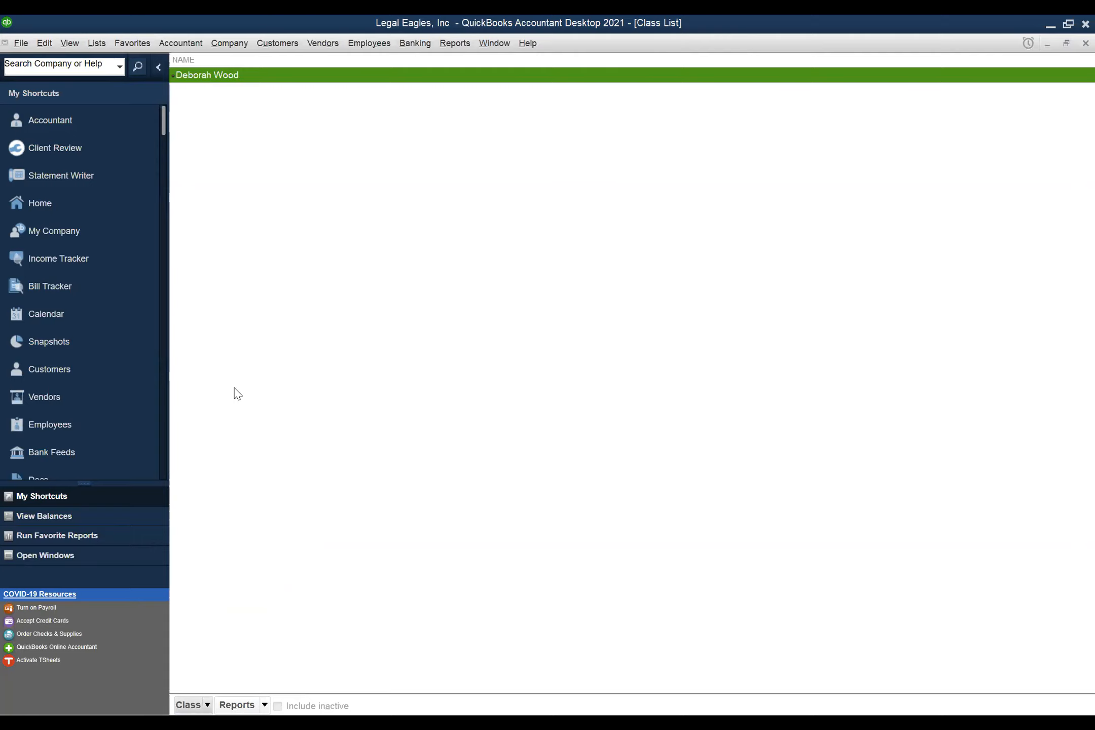
left_click(207, 705)
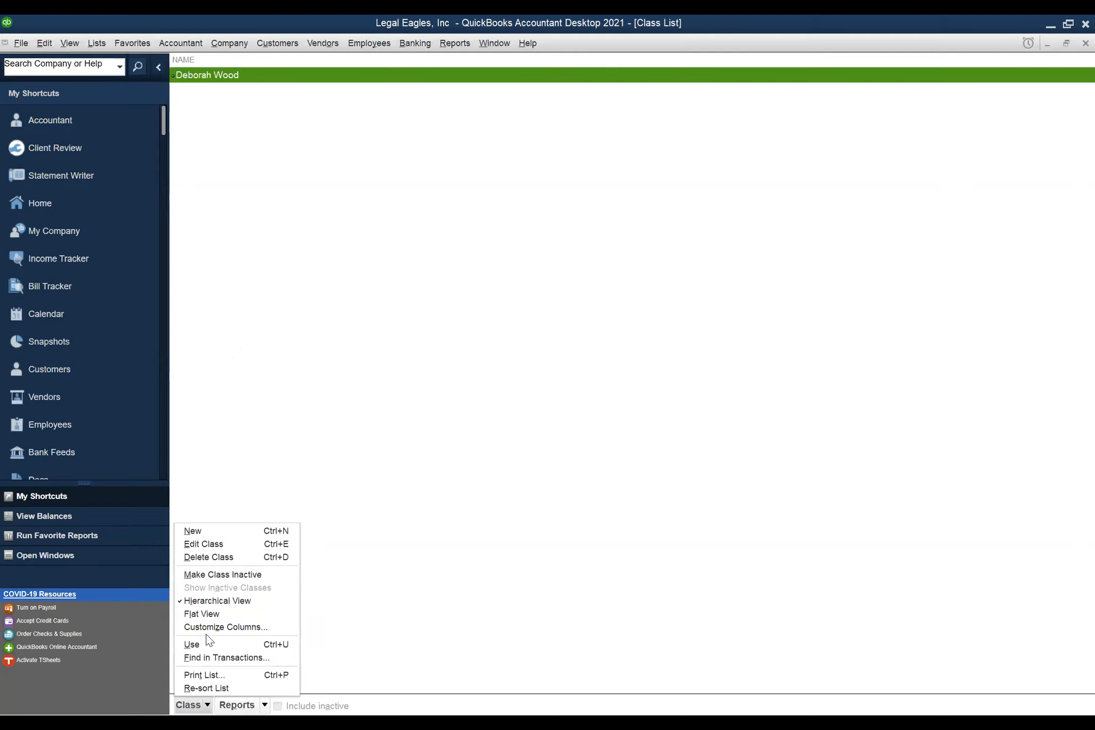
left_click(202, 532)
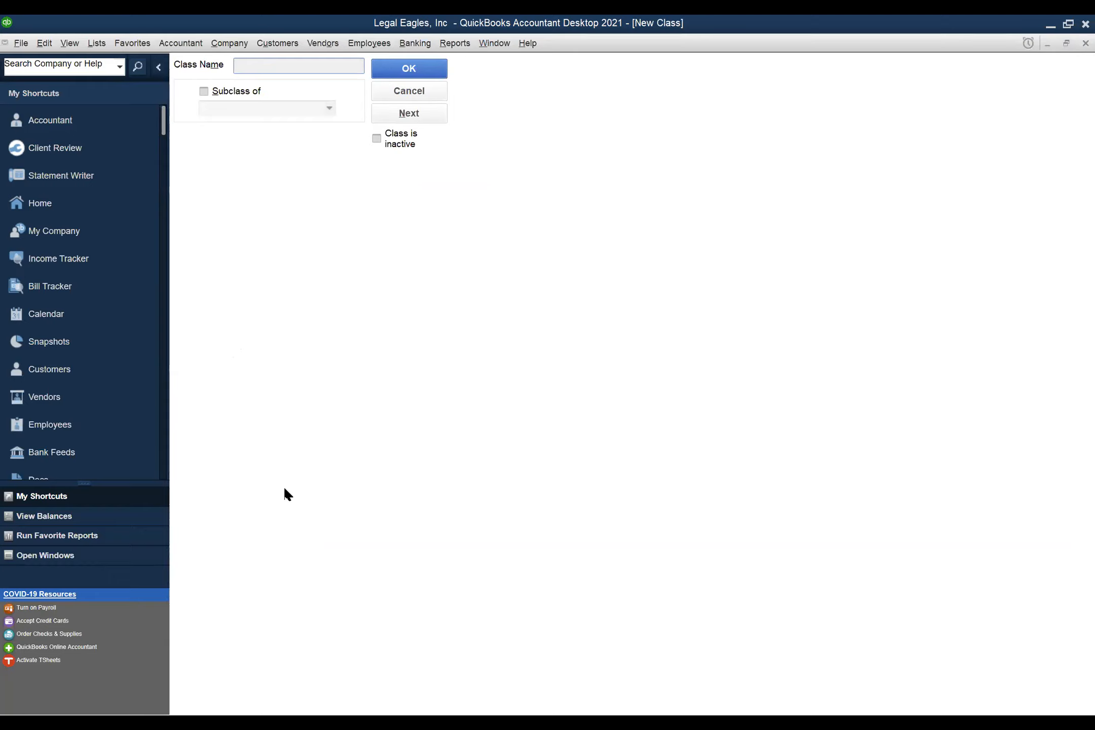
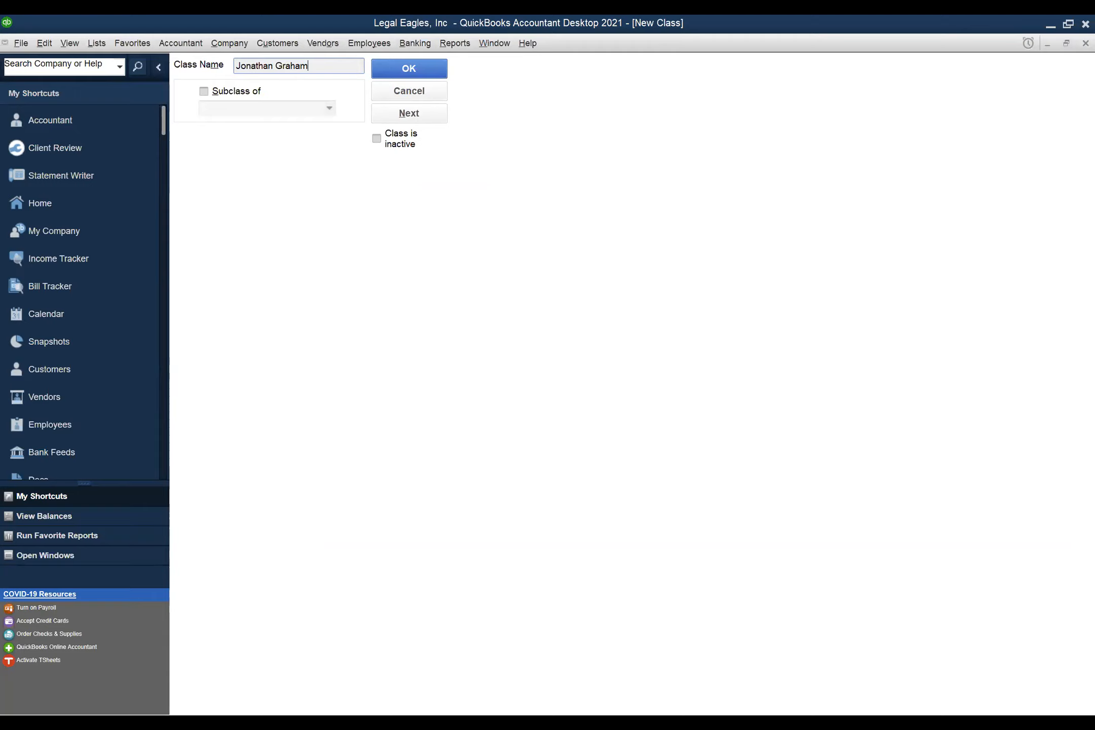
left_click(397, 114)
left_click(411, 68)
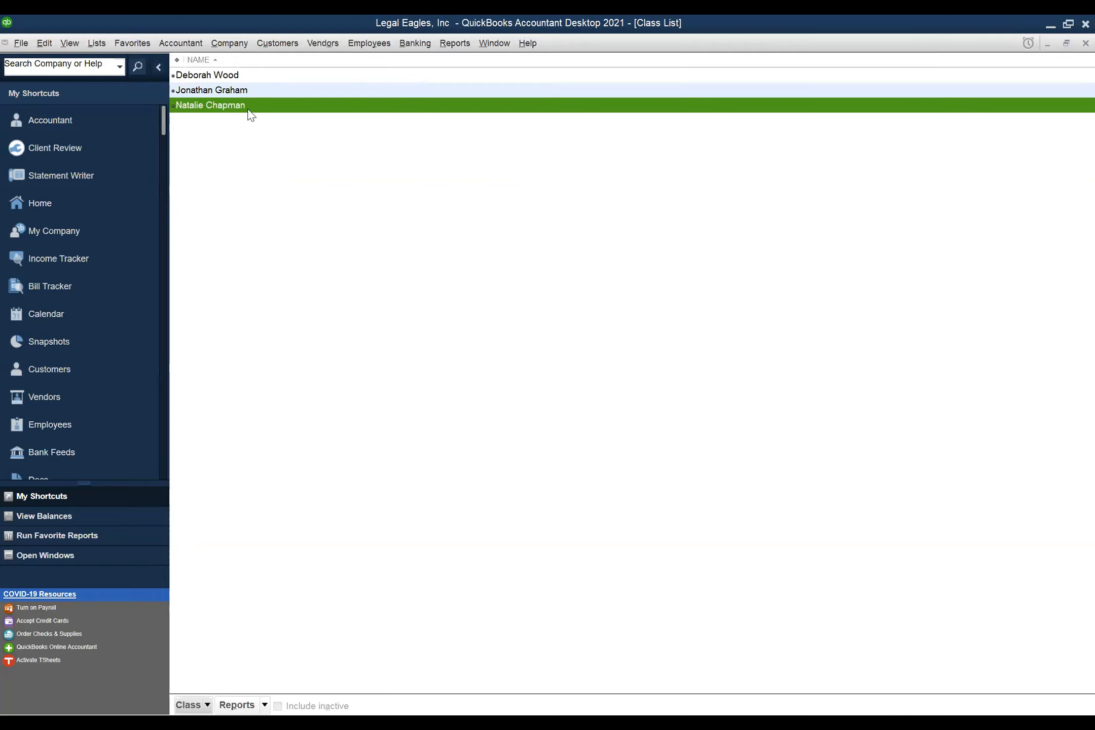
key("Escape")
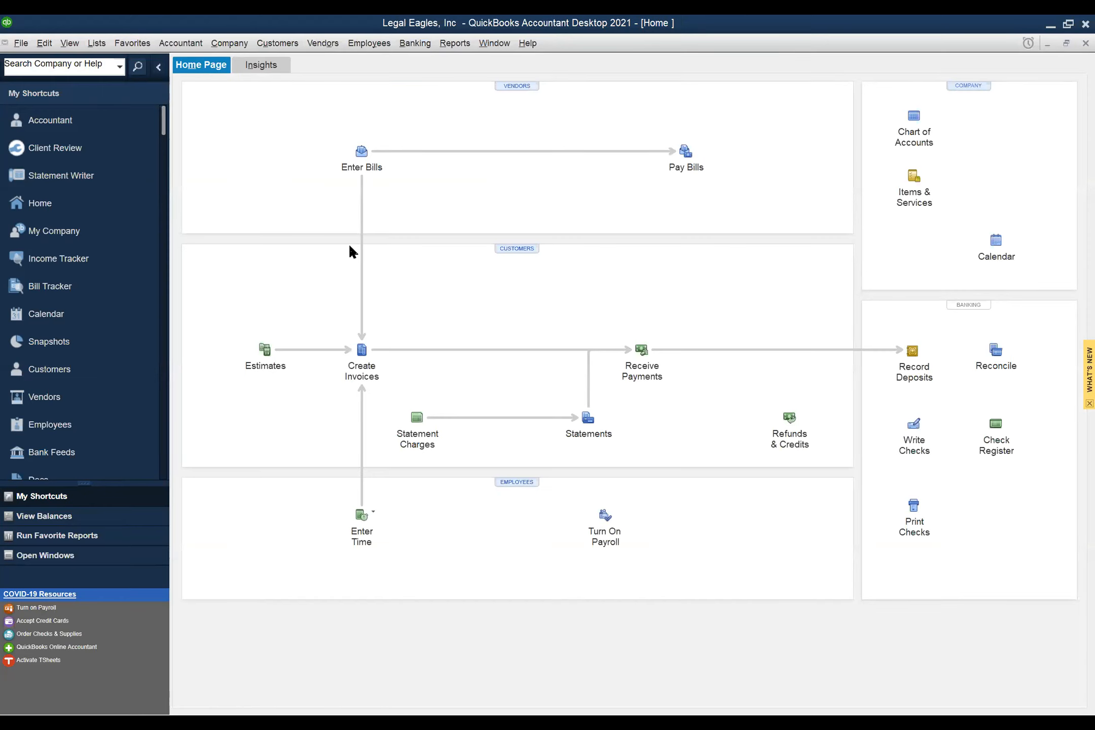
- Open a new invoice and check that the header Class dropdown lists the three partner classes
left_click(361, 362)
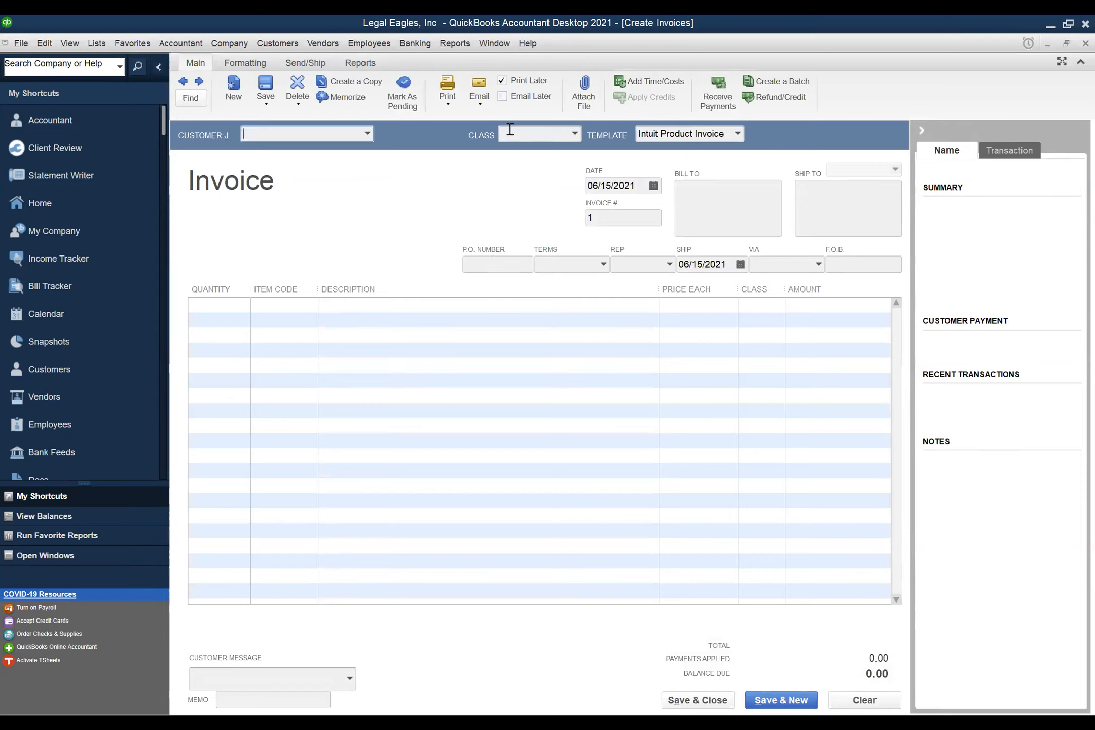
left_click(367, 134)
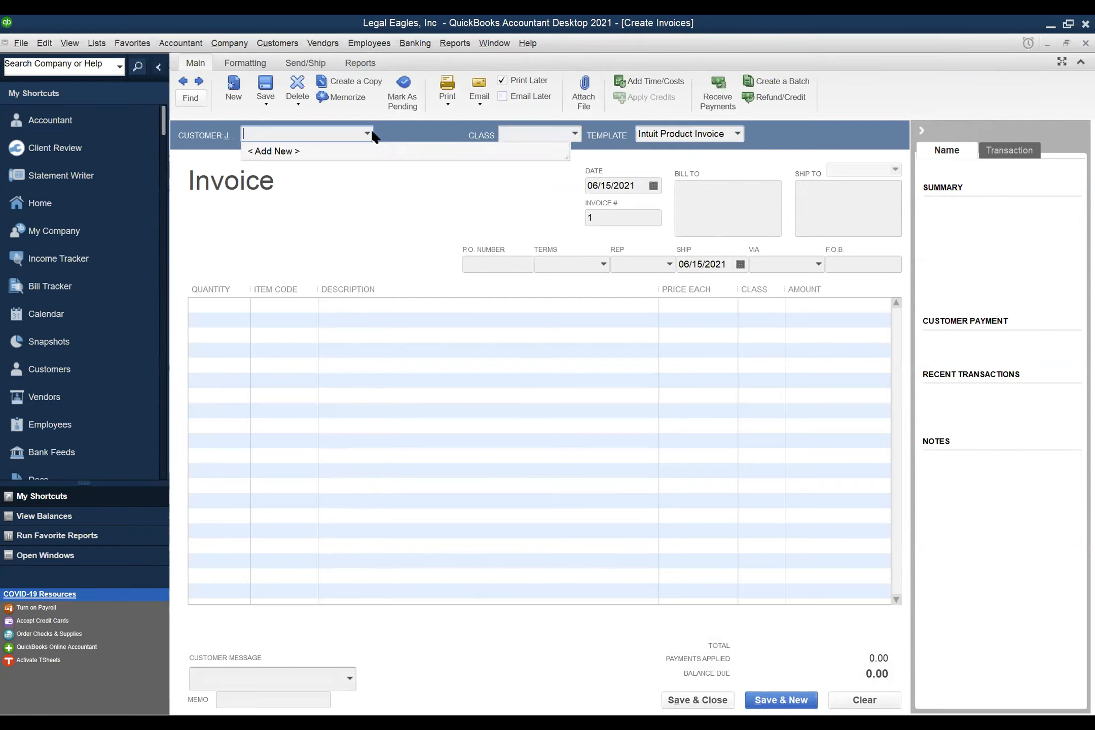
left_click(515, 177)
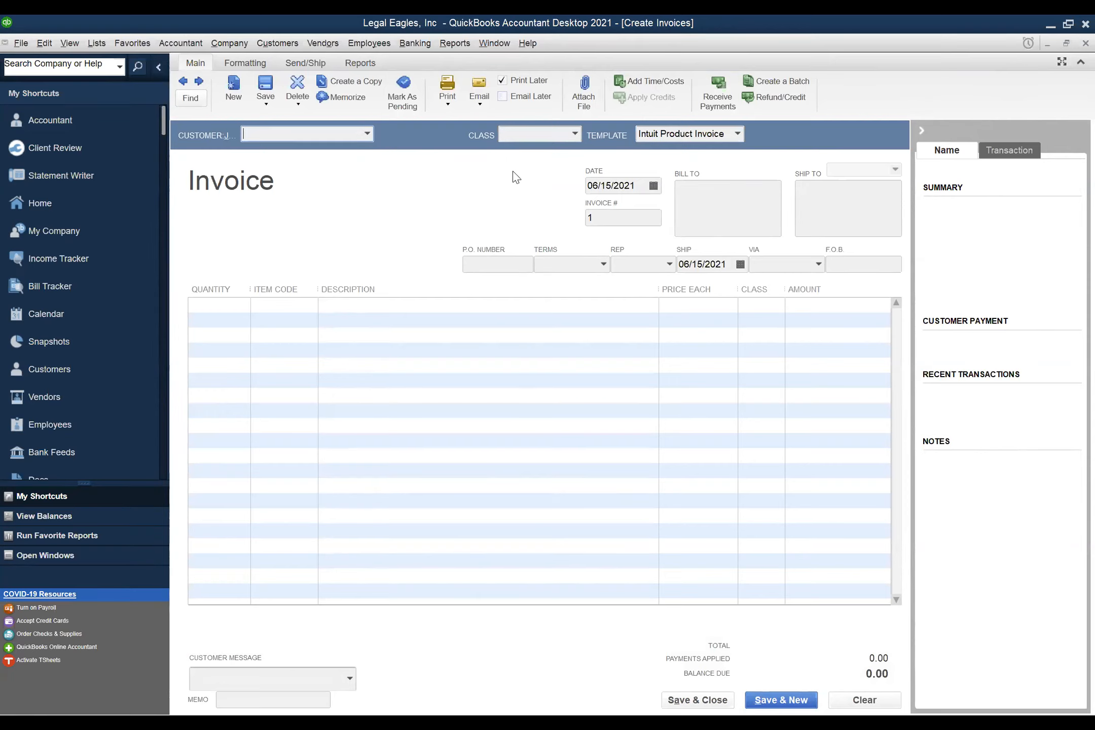
left_click(576, 135)
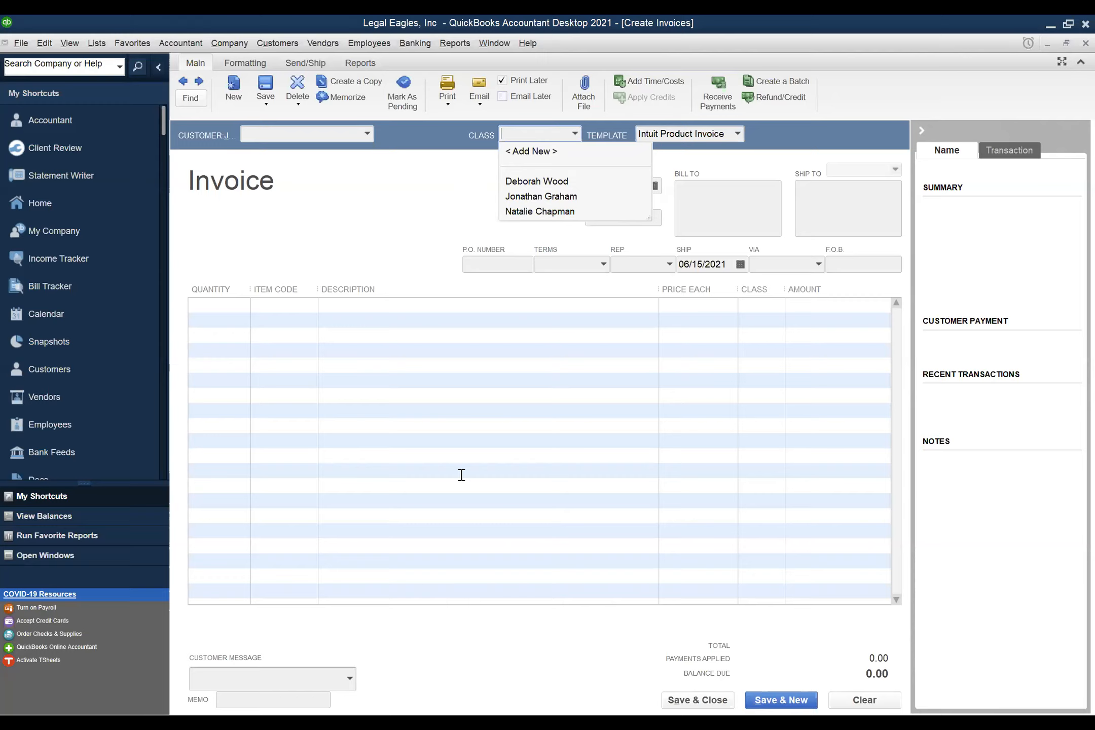
left_click(343, 193)
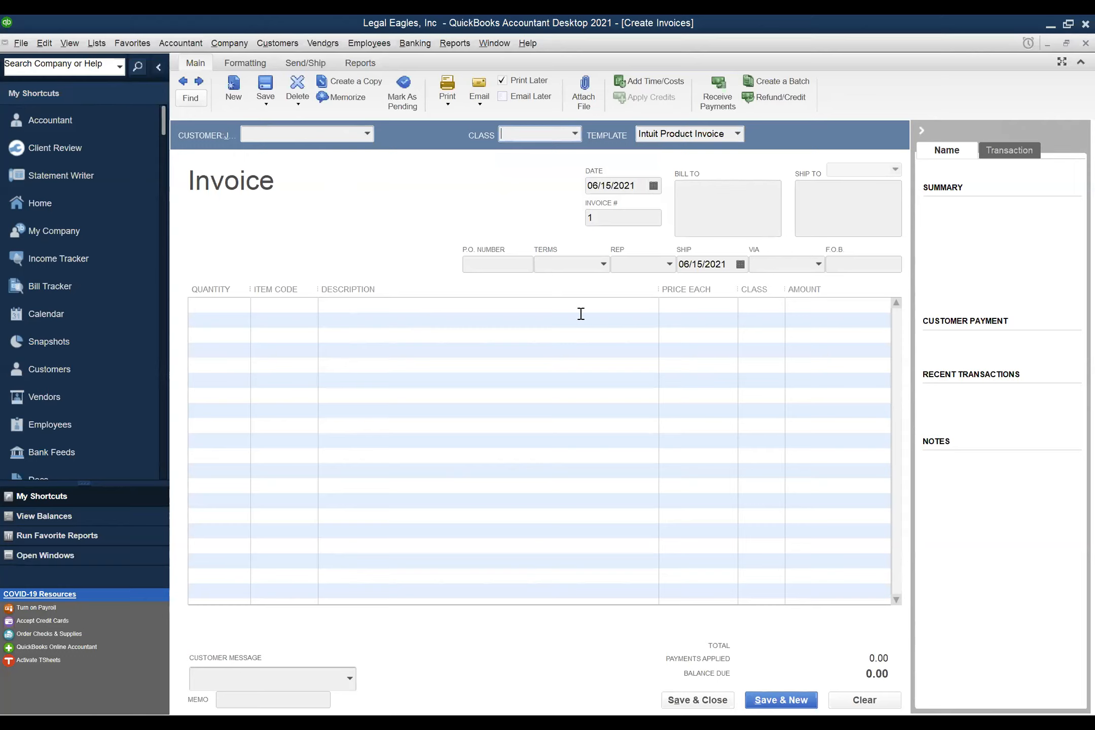
left_click(763, 308)
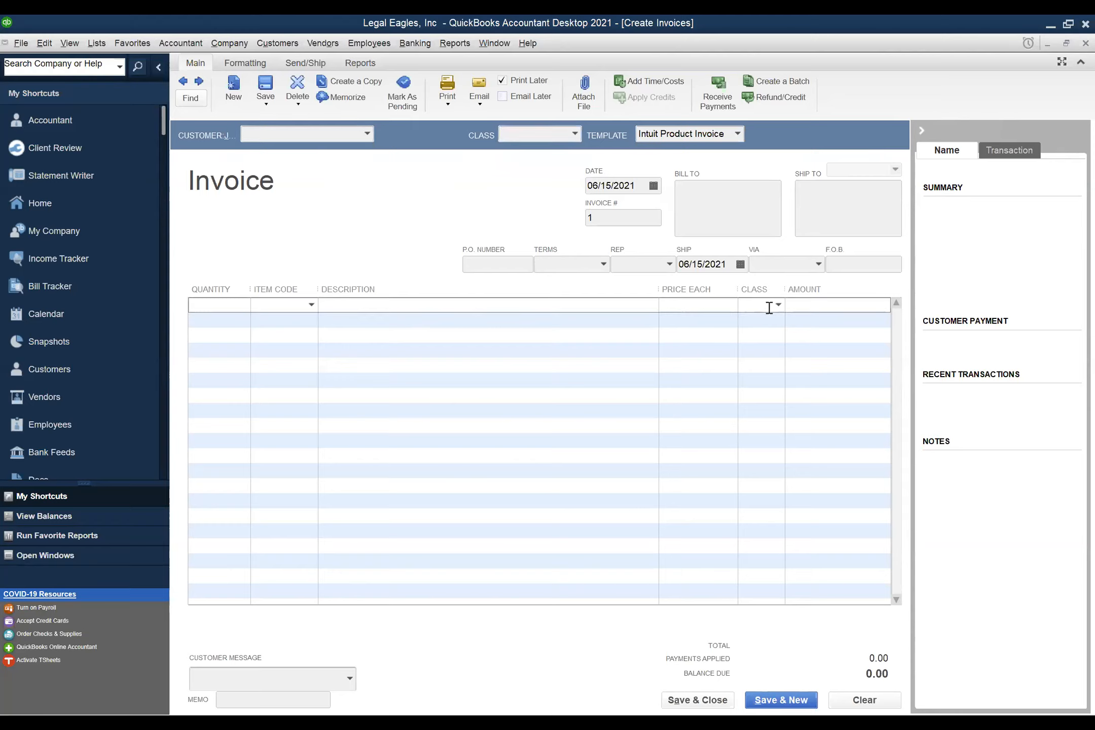
left_click(780, 305)
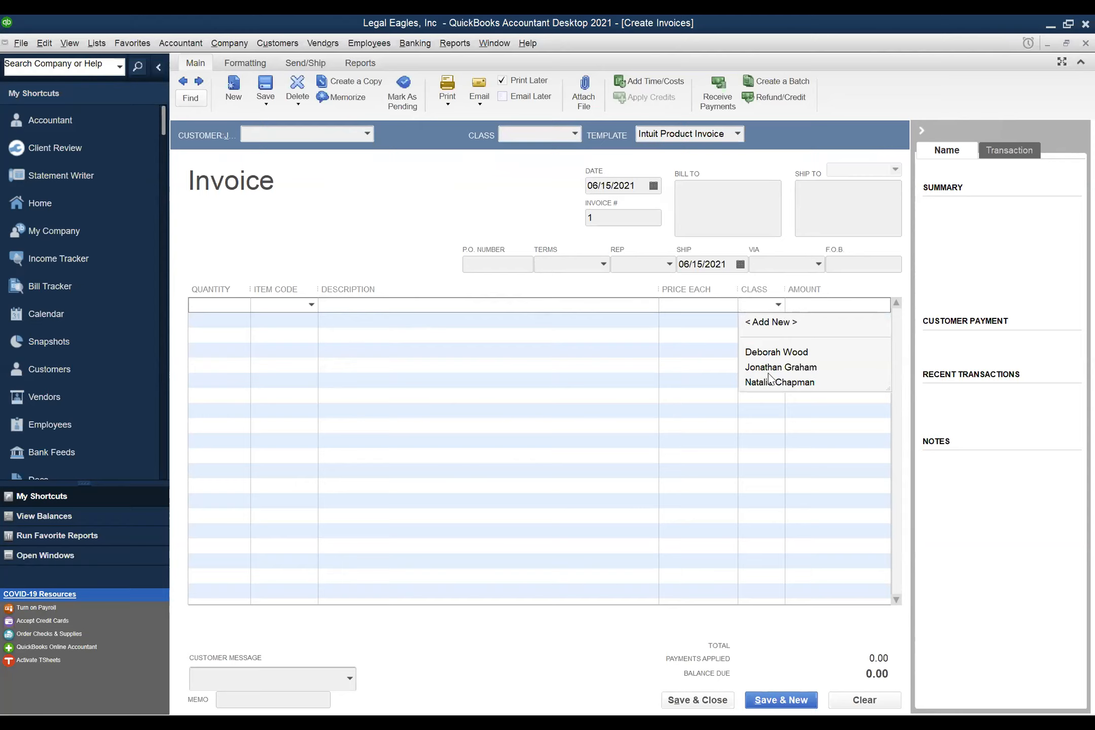
left_click(468, 197)
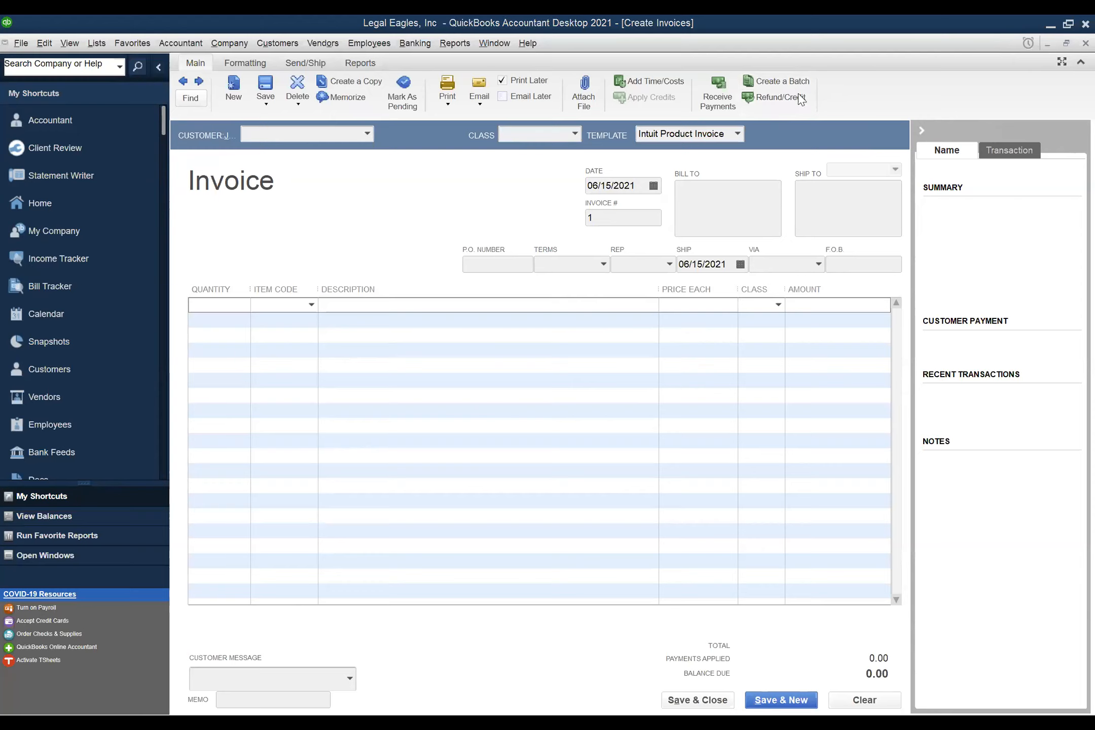
- In PowerPoint, run the slide show from the Agenda slide (slide 5) to the end, then reselect slide 5
key("alt+Tab")
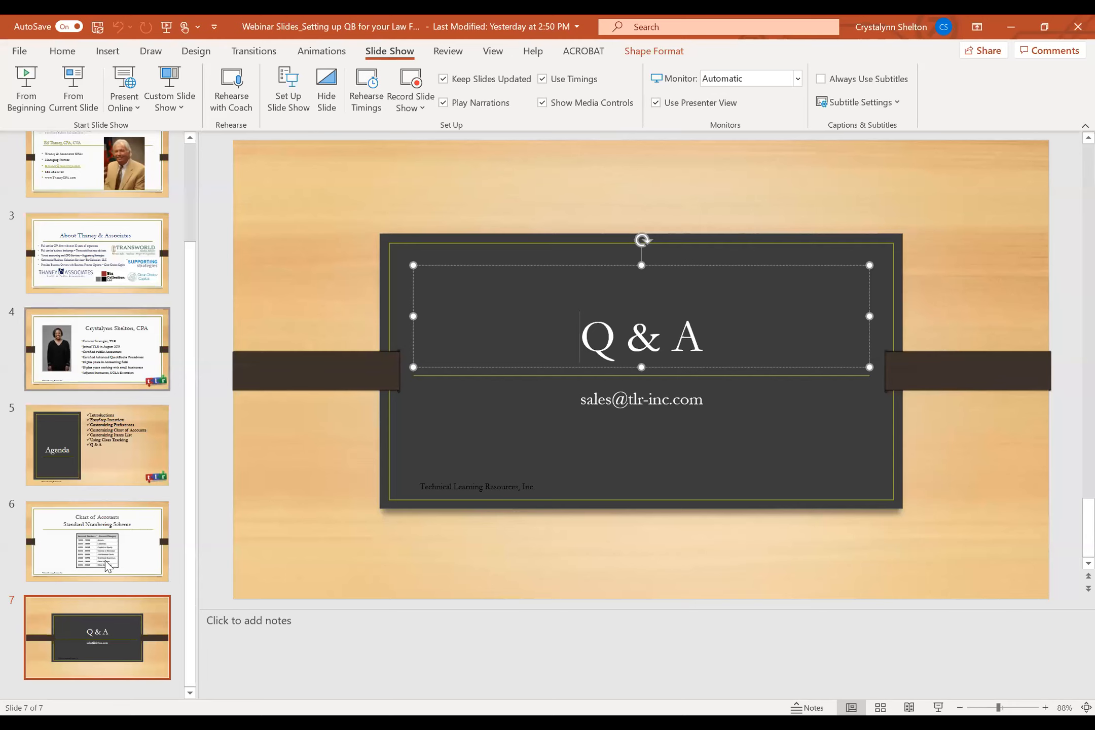
left_click(120, 437)
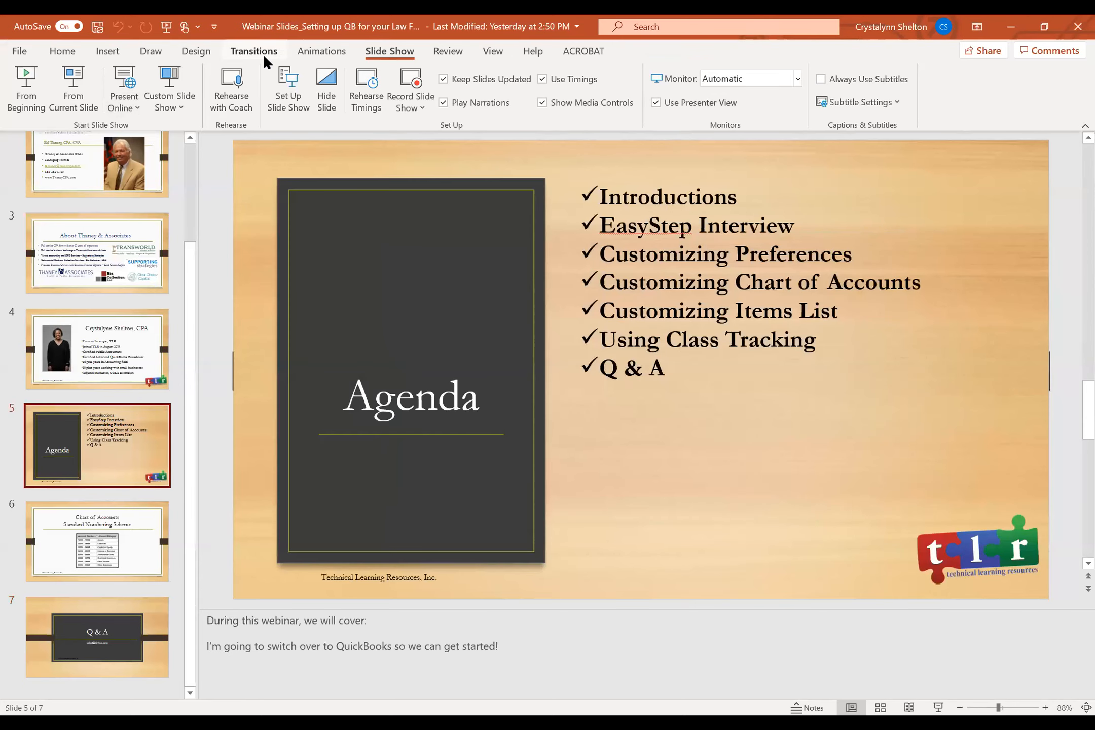
left_click(75, 85)
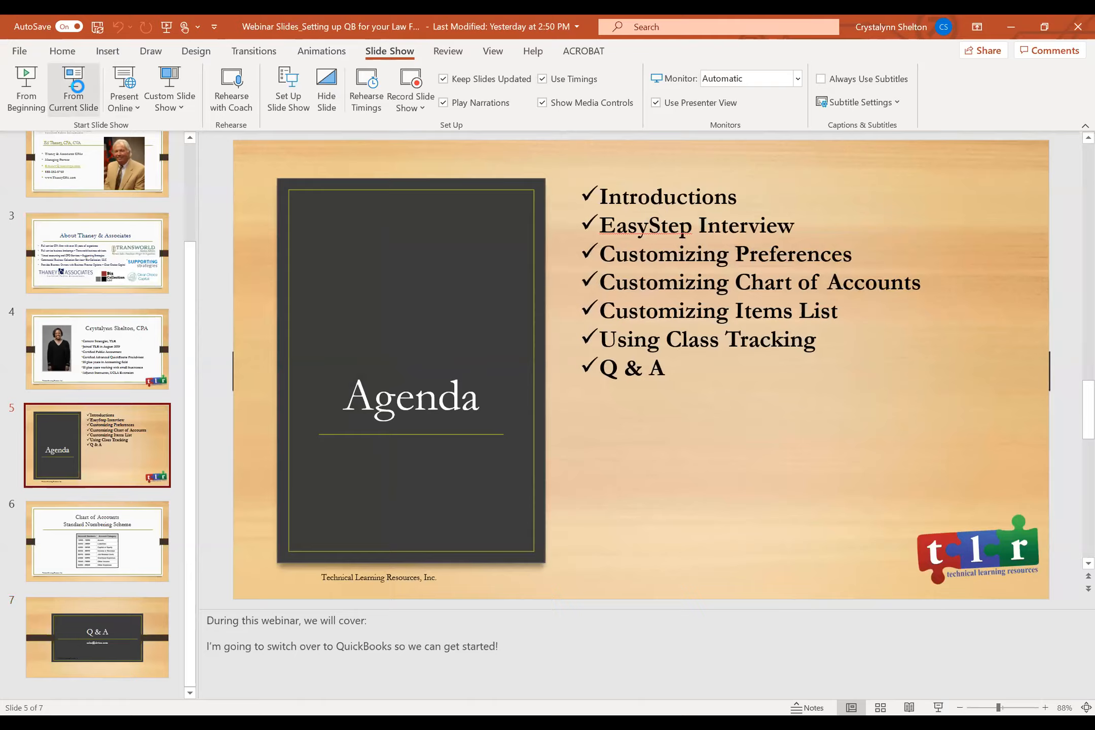
left_click(610, 176)
left_click(89, 349)
left_click(88, 348)
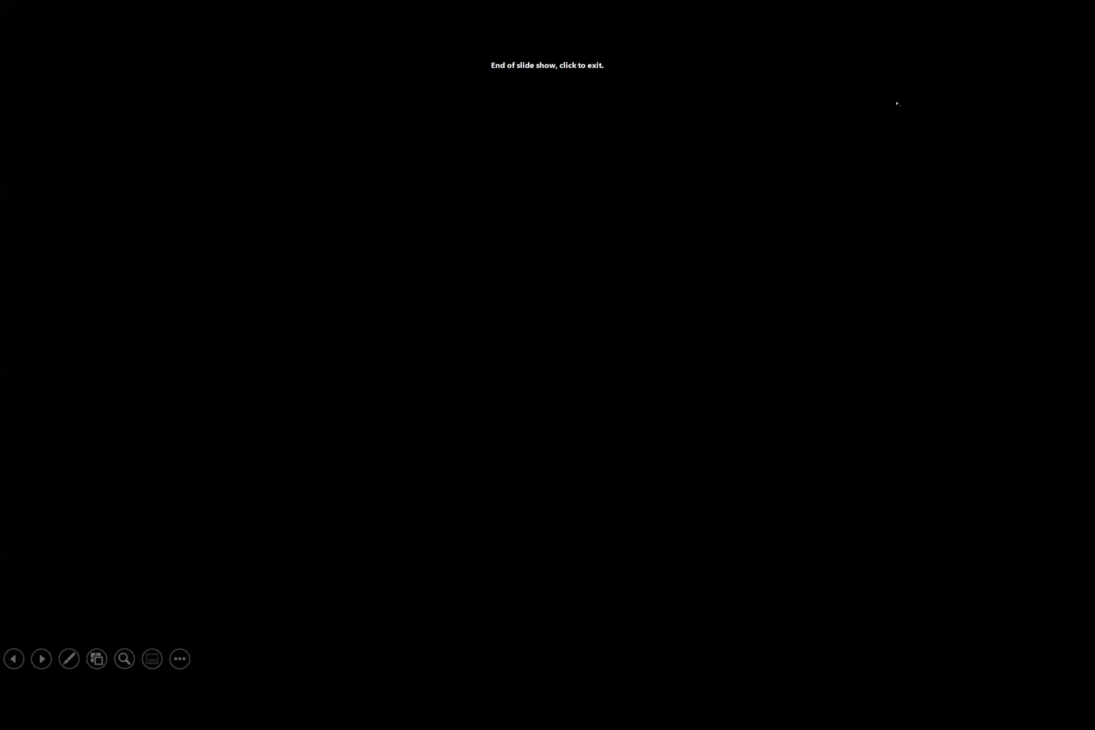
left_click(218, 460)
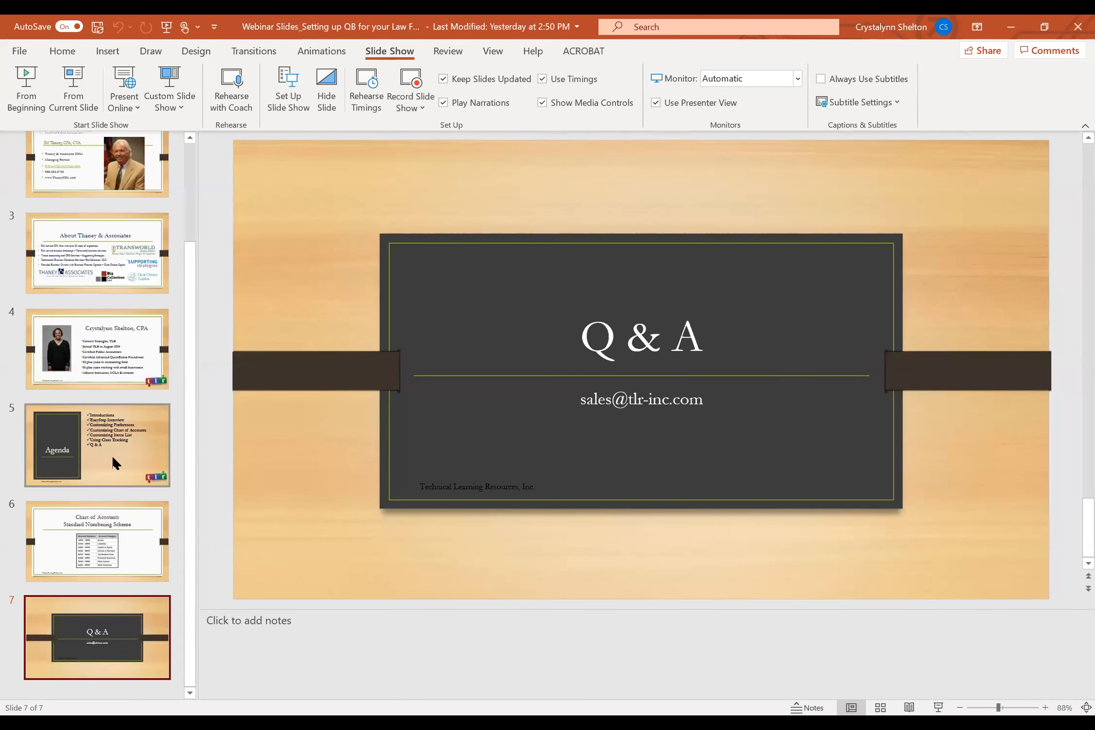
left_click(111, 441)
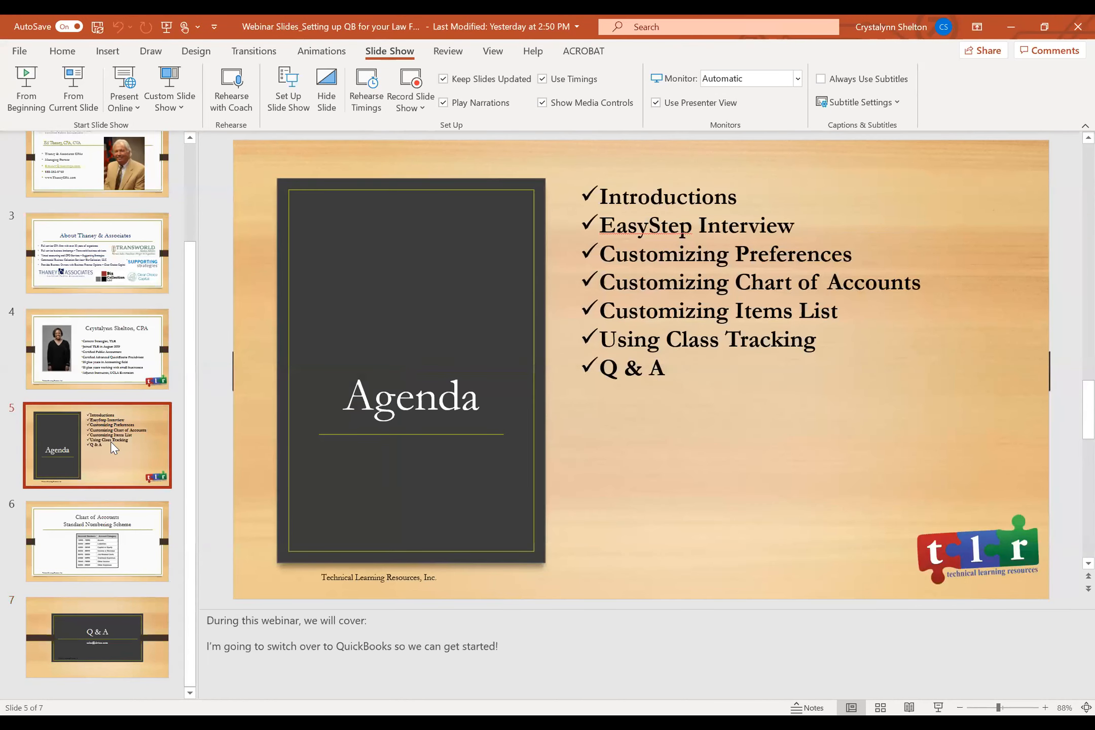